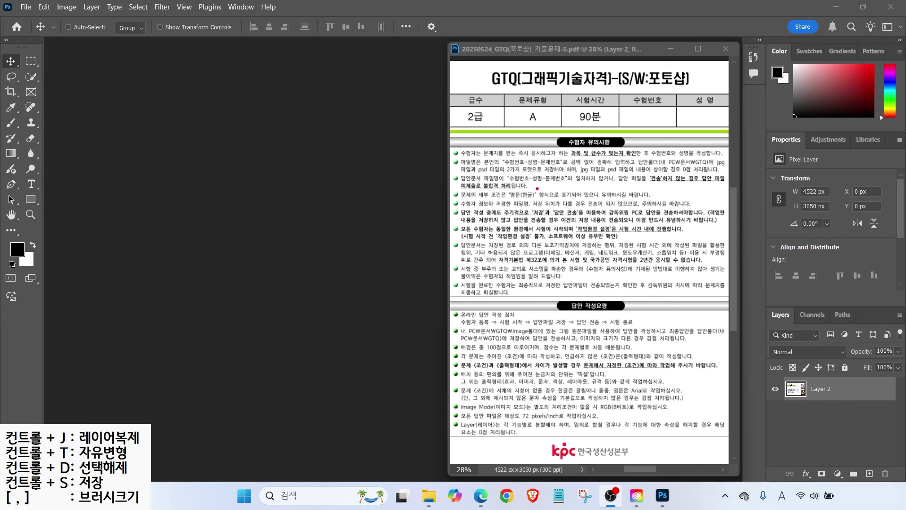
drag(499, 153, 564, 168)
drag(653, 153, 708, 169)
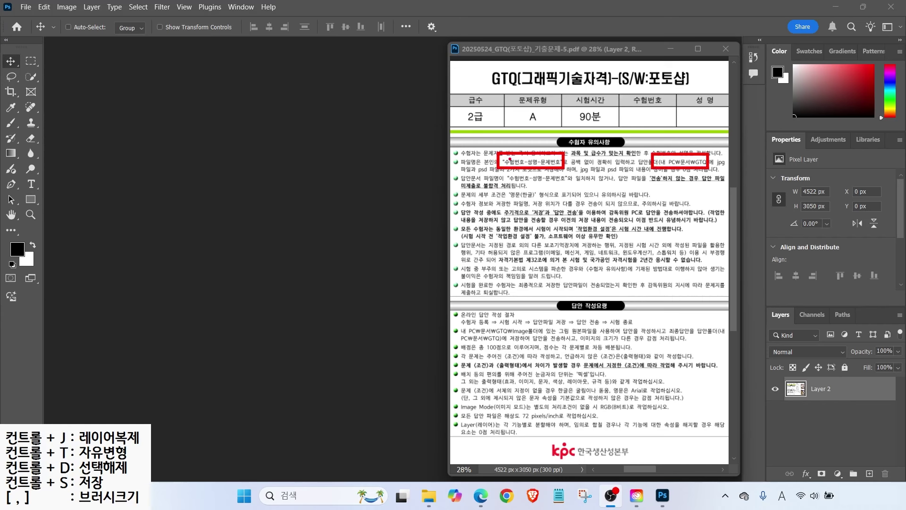
mouse_move(509, 155)
mouse_down()
mouse_move(498, 136)
mouse_move(539, 140)
mouse_up()
mouse_move(685, 156)
mouse_down()
mouse_move(697, 141)
mouse_move(714, 140)
mouse_up()
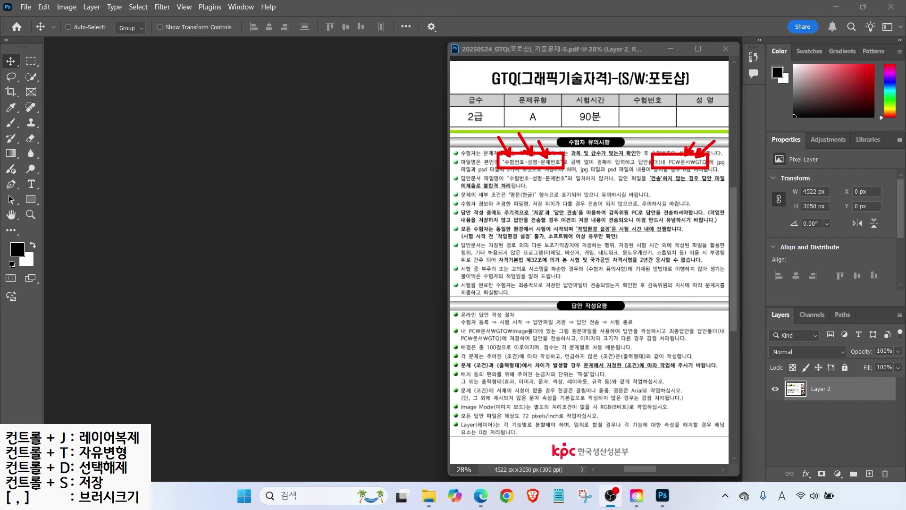
drag(579, 174, 621, 174)
drag(644, 173, 700, 173)
mouse_move(502, 214)
mouse_down()
mouse_move(545, 218)
mouse_move(535, 203)
mouse_move(575, 217)
mouse_move(578, 203)
mouse_move(552, 203)
mouse_up()
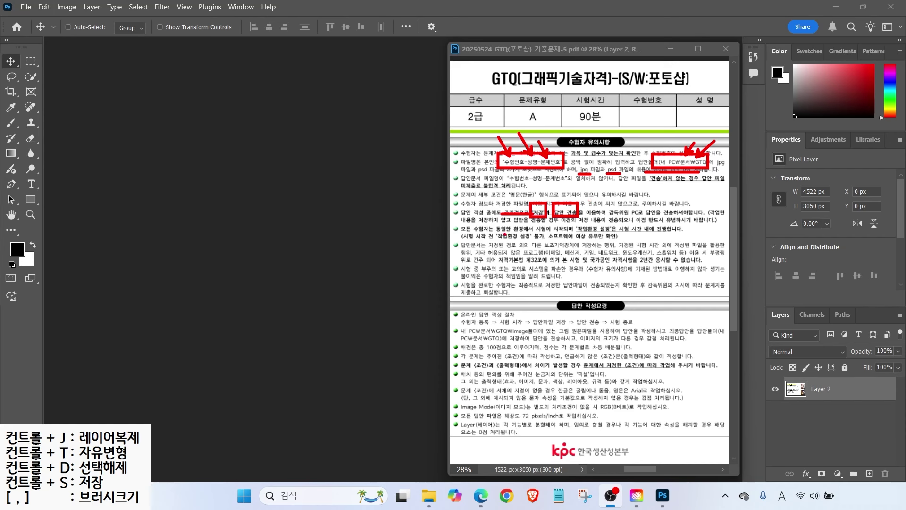
drag(502, 231, 565, 231)
drag(548, 240, 596, 241)
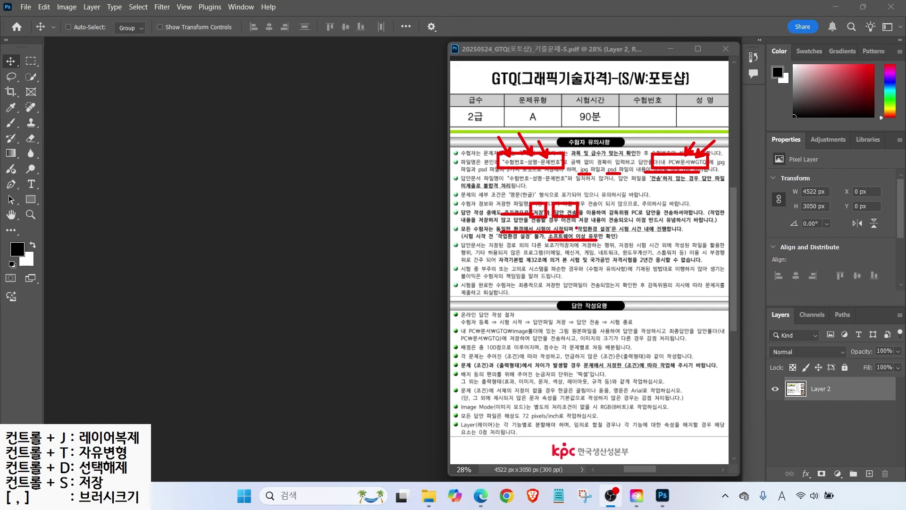
drag(577, 231, 623, 231)
drag(493, 336, 539, 335)
drag(502, 358, 555, 359)
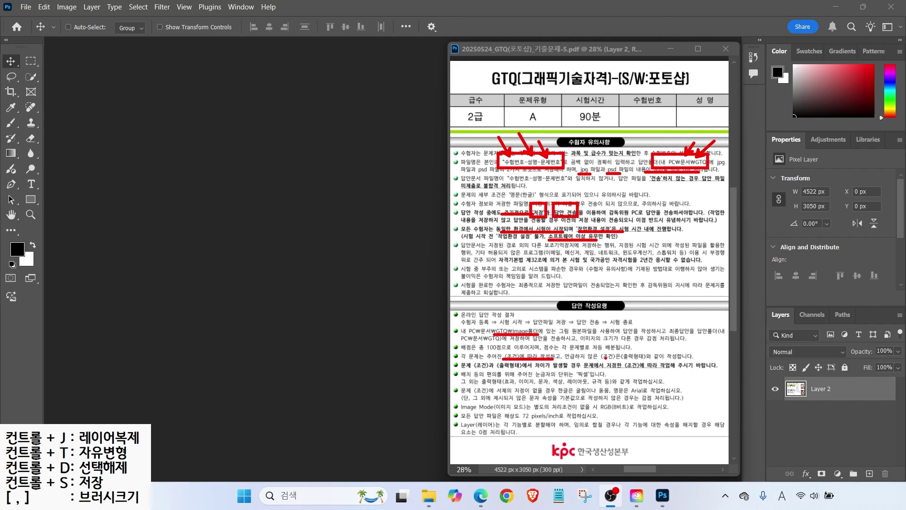
drag(617, 359, 688, 358)
drag(470, 369, 527, 369)
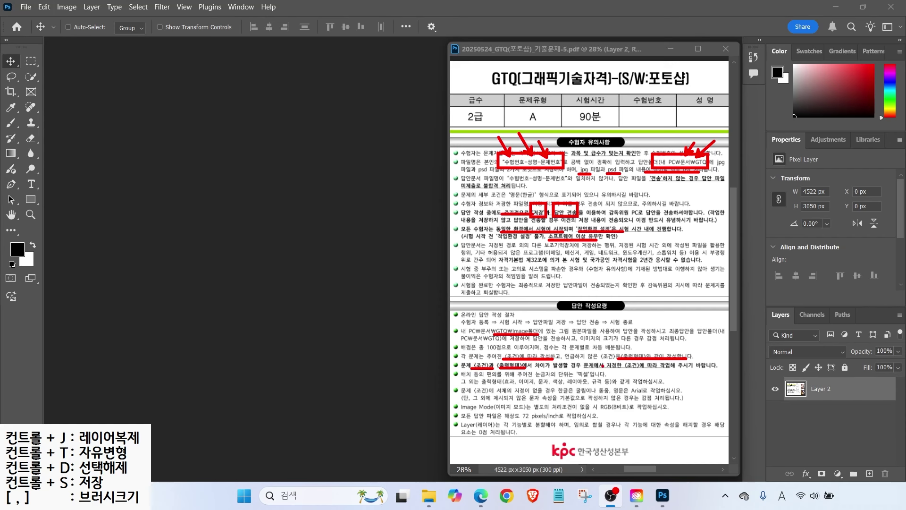
drag(586, 370, 647, 369)
drag(536, 378, 590, 377)
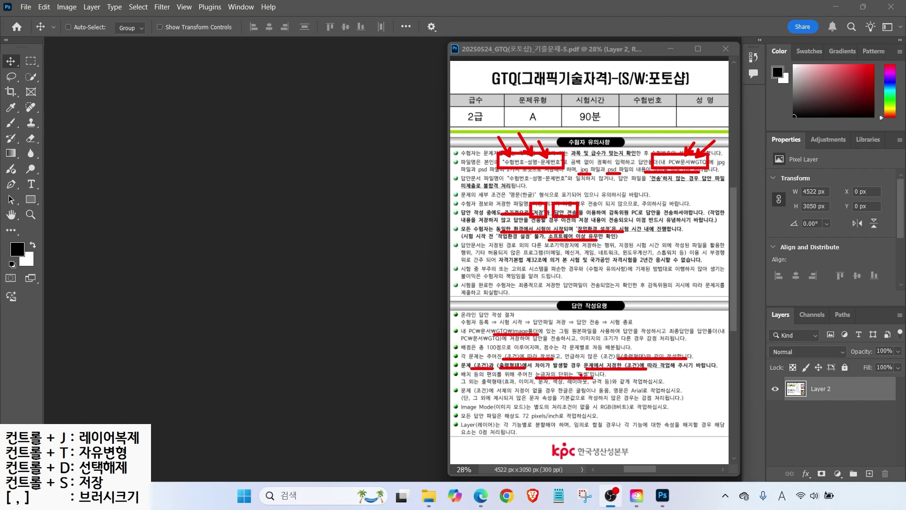
mouse_move(569, 368)
mouse_down()
mouse_move(593, 377)
mouse_move(568, 369)
mouse_up()
drag(497, 392, 525, 392)
drag(559, 394, 651, 394)
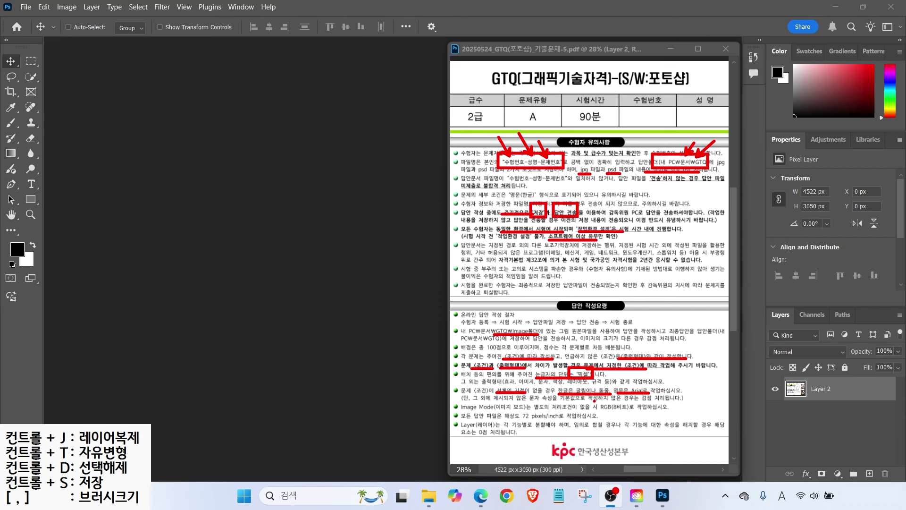
mouse_move(593, 400)
mouse_down()
mouse_move(618, 408)
mouse_move(593, 400)
mouse_up()
mouse_move(504, 408)
mouse_down()
mouse_move(497, 417)
mouse_move(505, 409)
mouse_move(535, 420)
mouse_move(498, 420)
mouse_move(500, 409)
mouse_up()
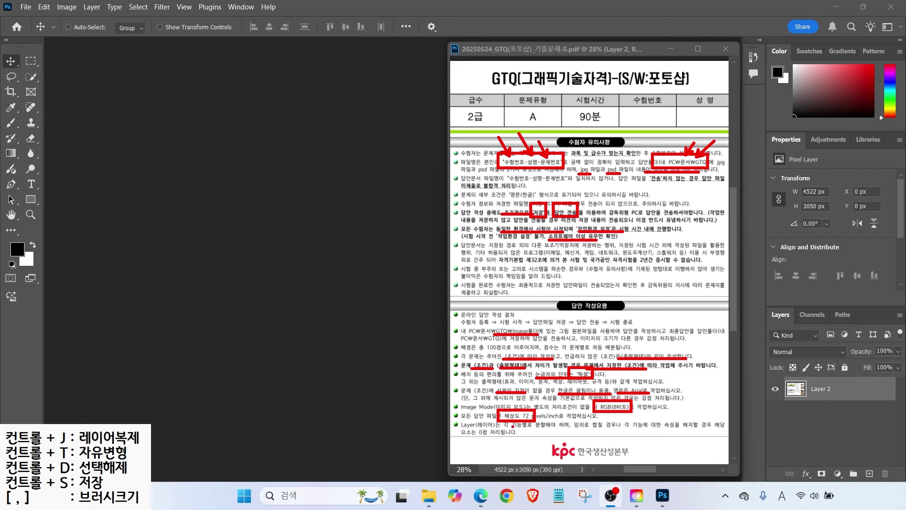
mouse_move(518, 430)
mouse_down()
mouse_move(553, 430)
mouse_move(515, 428)
mouse_up()
drag(573, 428, 626, 428)
drag(462, 438, 528, 438)
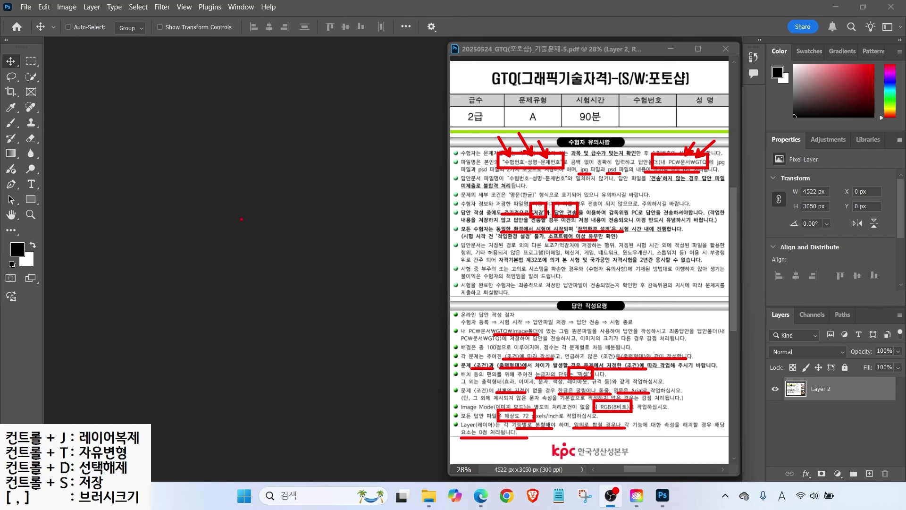
drag(238, 204, 325, 215)
drag(238, 226, 325, 239)
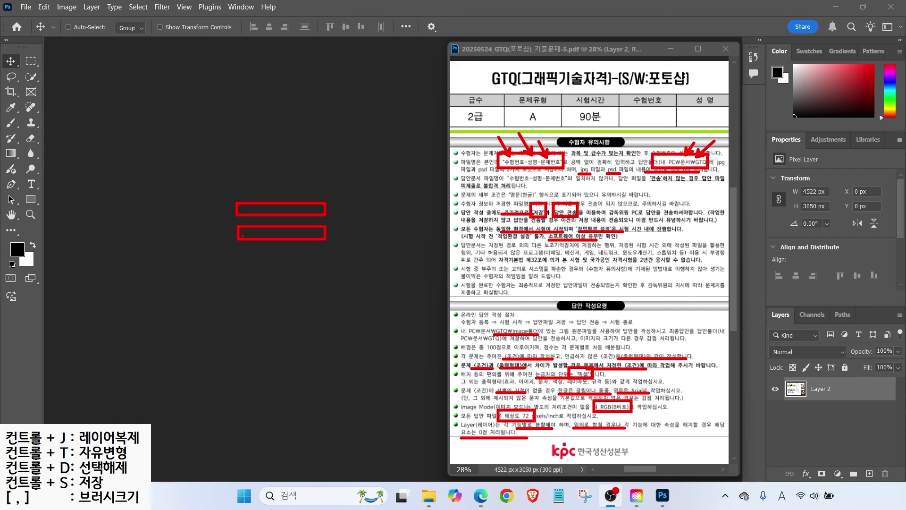
drag(235, 253, 325, 267)
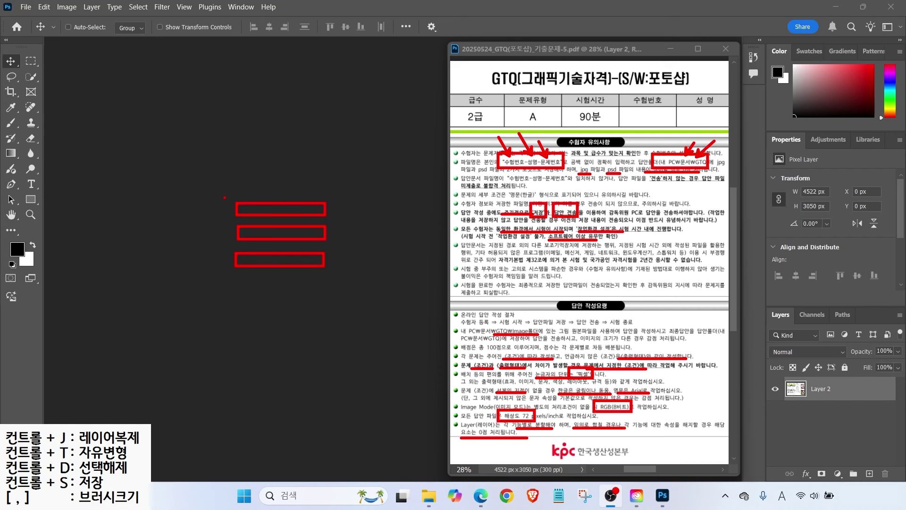
drag(218, 193, 349, 281)
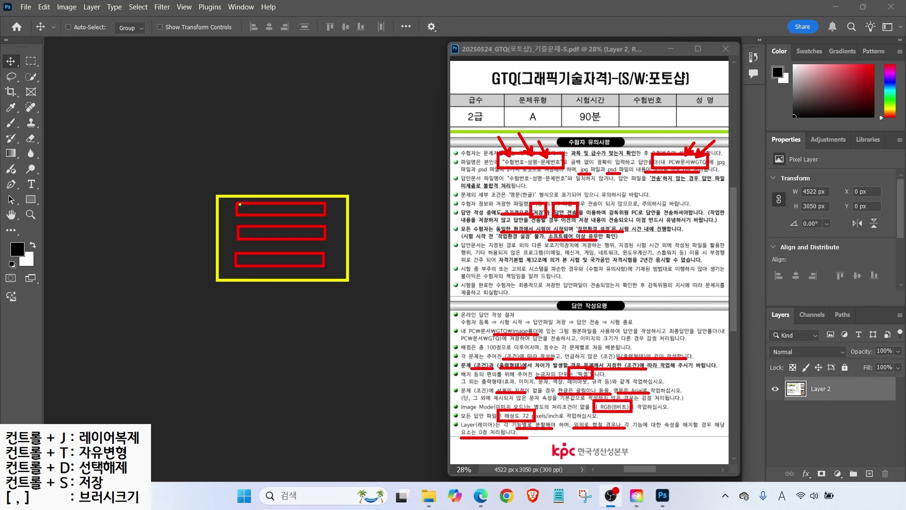
mouse_move(251, 198)
mouse_down()
mouse_move(286, 217)
mouse_move(330, 207)
mouse_move(297, 256)
mouse_move(343, 267)
mouse_up()
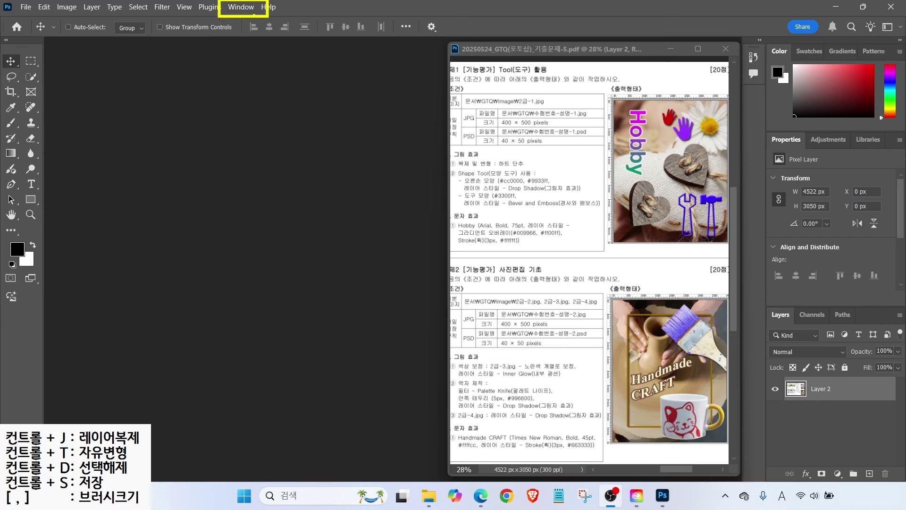
- Look up the Reset Essentials option among the workspace choices without applying it
click(241, 7)
mouse_move(288, 21)
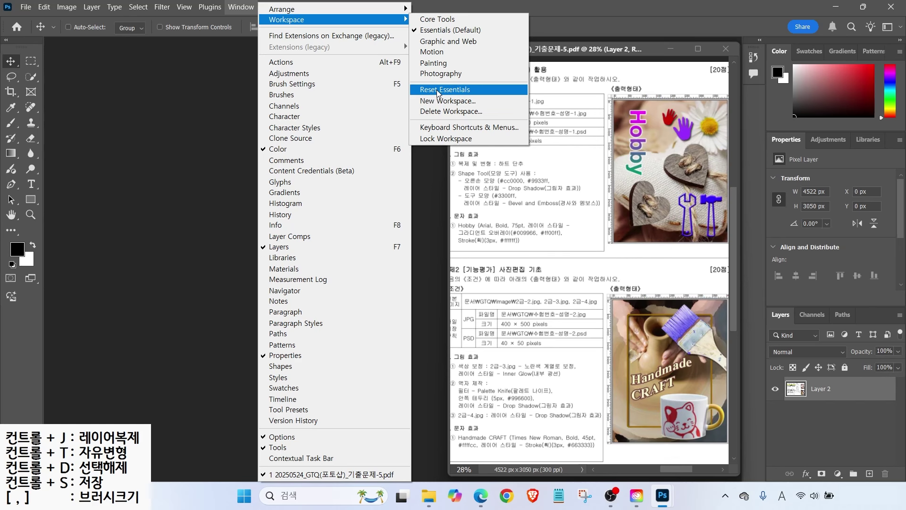
click(214, 166)
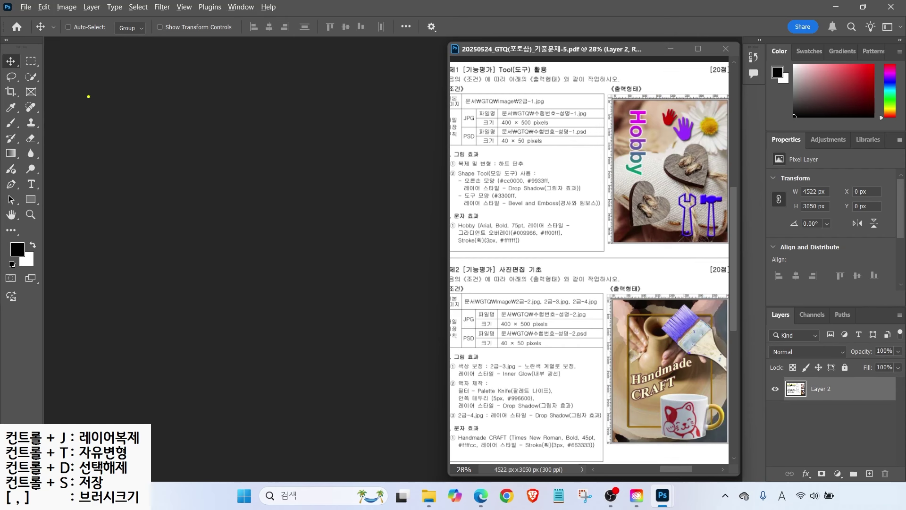
- Switch the tool palette between its one-column and two-column layouts, finishing with two columns
drag(0, 35, 57, 278)
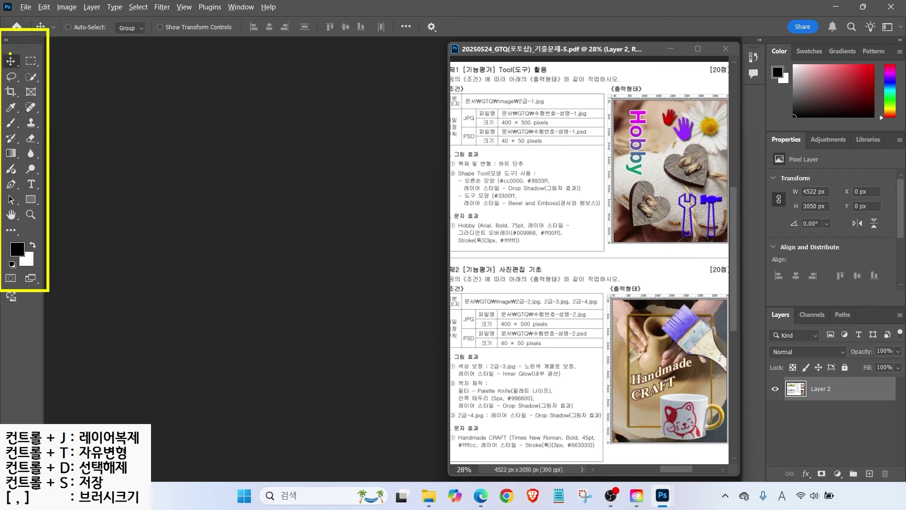
mouse_move(15, 45)
mouse_down()
mouse_move(6, 49)
mouse_move(5, 31)
mouse_move(18, 43)
mouse_move(55, 12)
mouse_up()
click(7, 41)
click(7, 40)
click(6, 41)
click(6, 40)
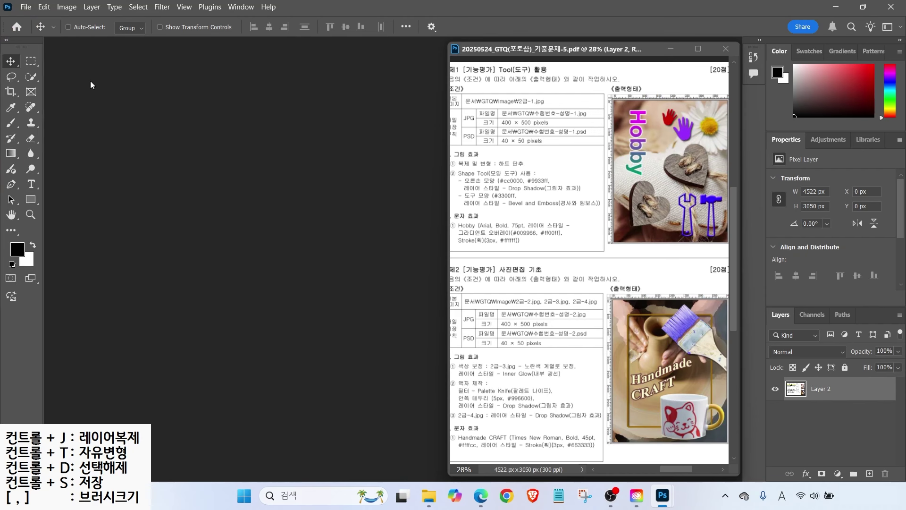
- Open the File Handling preferences and look through the General, Interface, Workspace, Tools, and History & Content Credentials pages
key(alt)
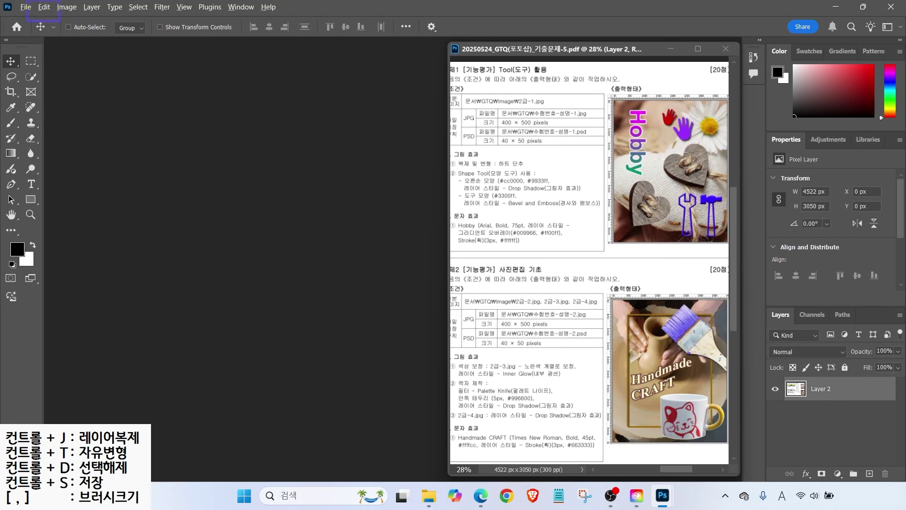
click(45, 8)
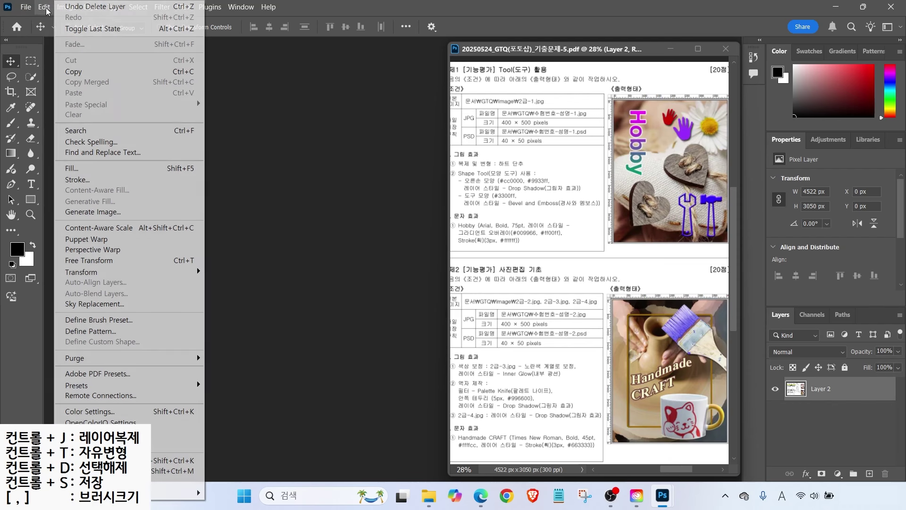
mouse_move(198, 495)
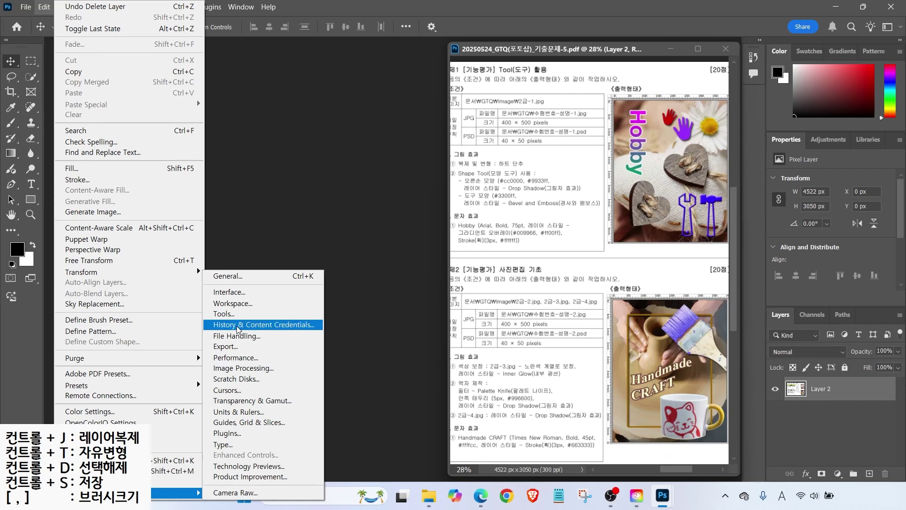
click(250, 335)
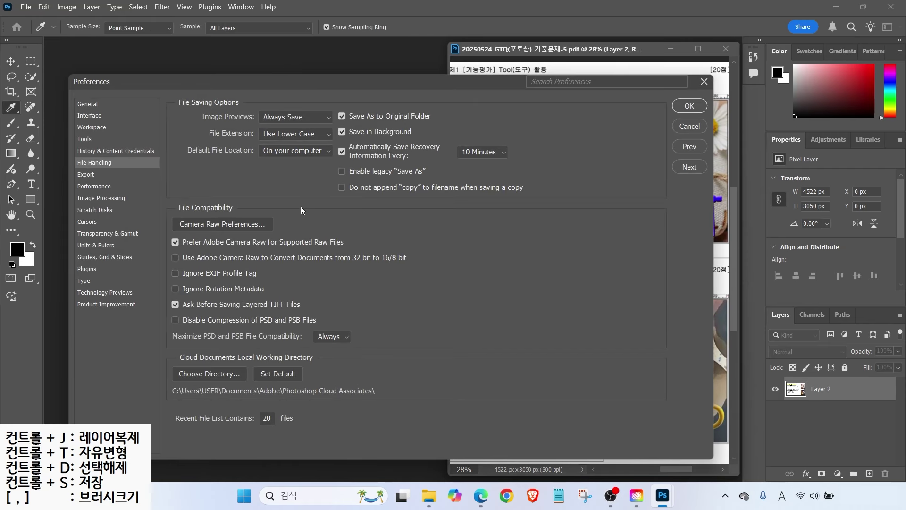
click(90, 105)
click(91, 116)
click(87, 128)
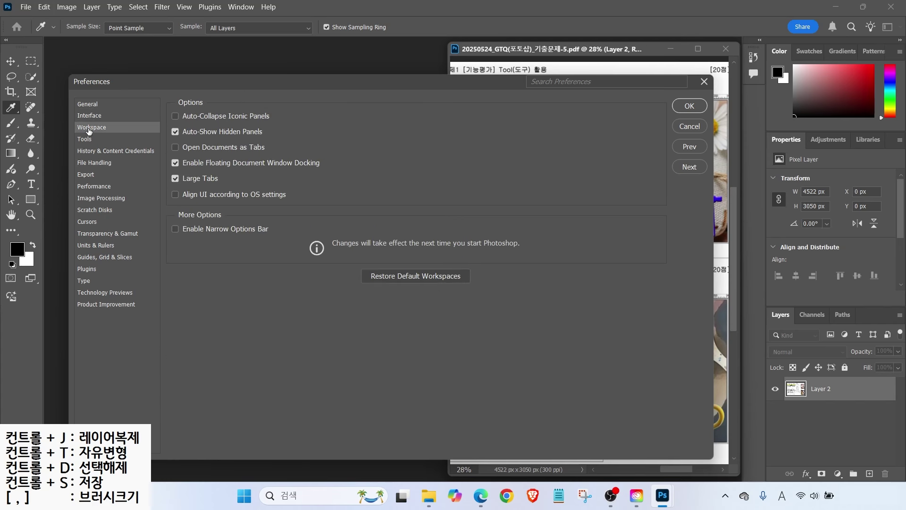
click(85, 139)
click(88, 151)
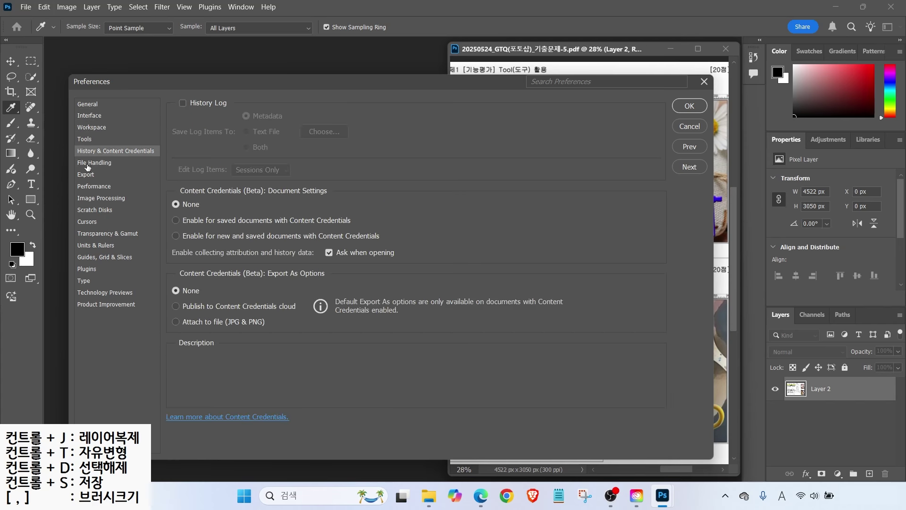
click(88, 163)
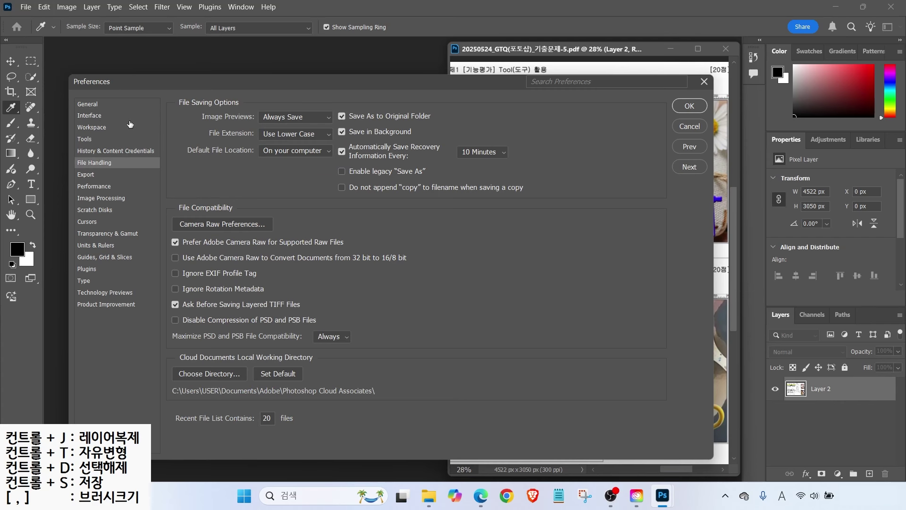
- Review the General preferences and the color theme choices in the Interface preferences
click(90, 108)
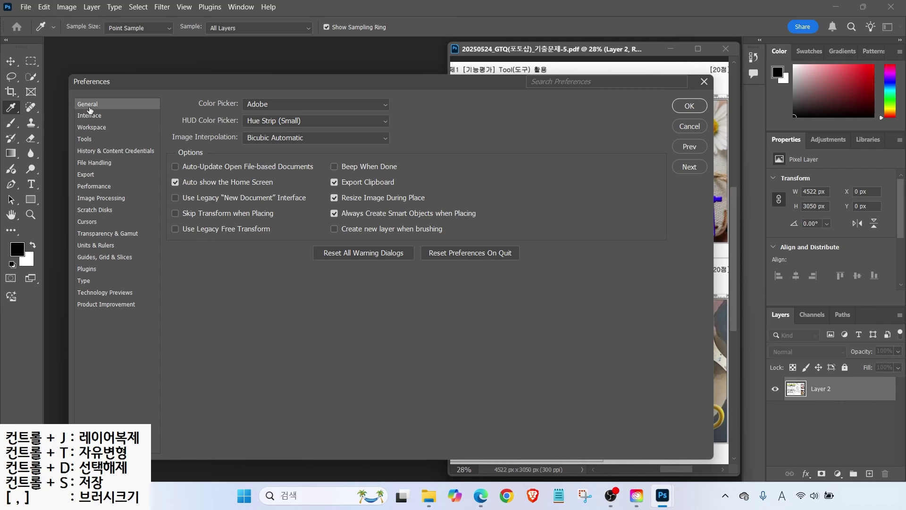
click(87, 116)
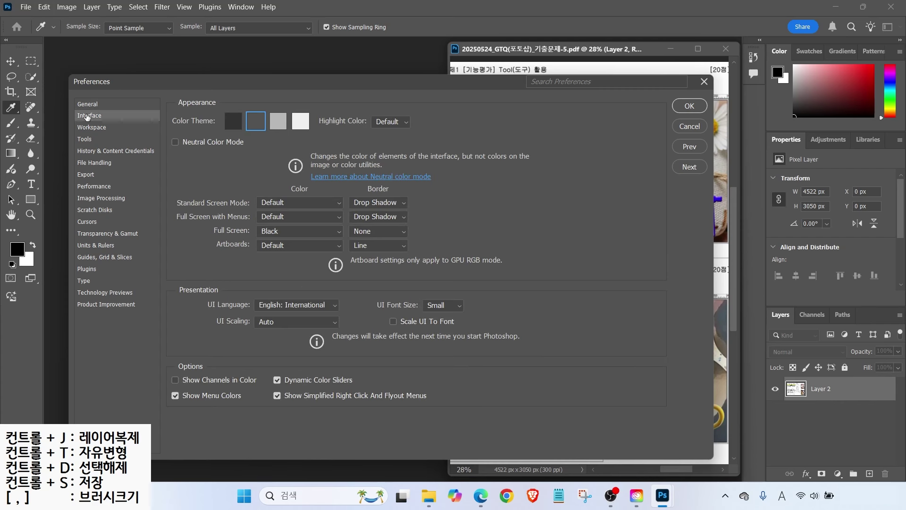
key(alt)
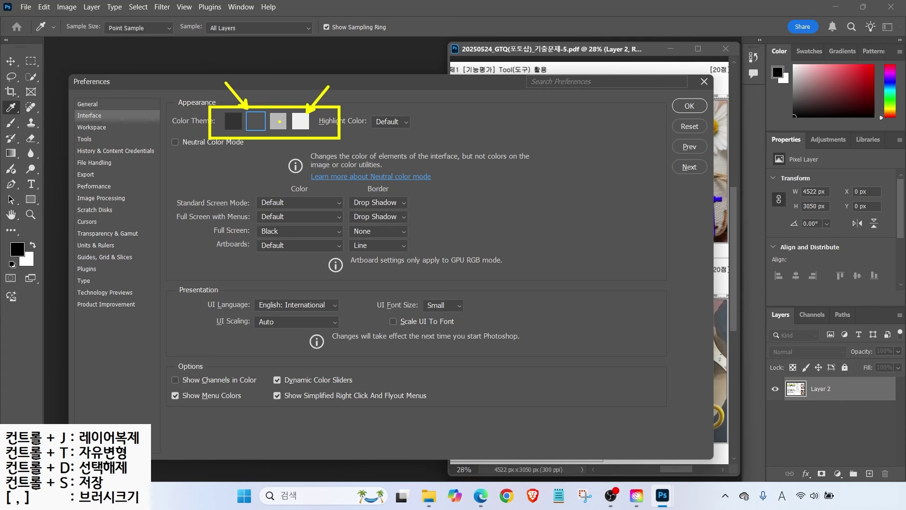
- Check the Open Documents as Tabs setting in the Workspace preferences and the tooltip settings in the Tools preferences
click(98, 127)
key(alt)
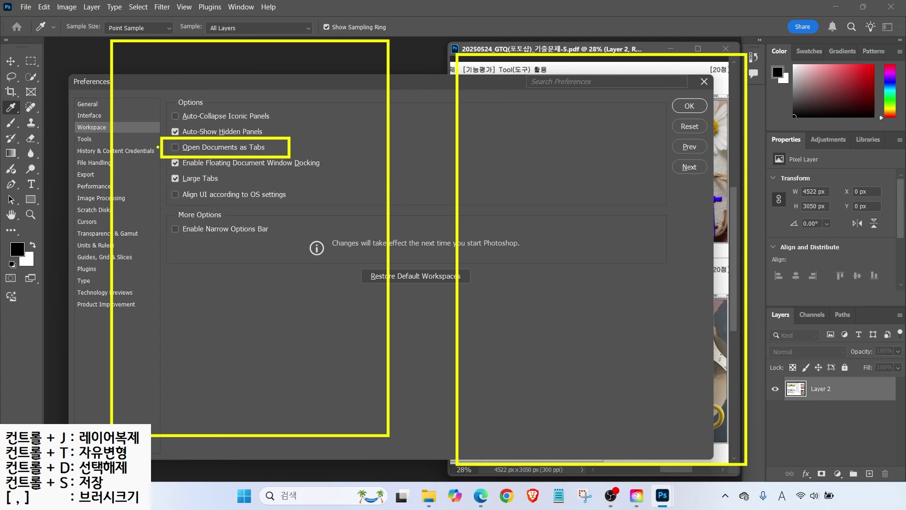
click(85, 139)
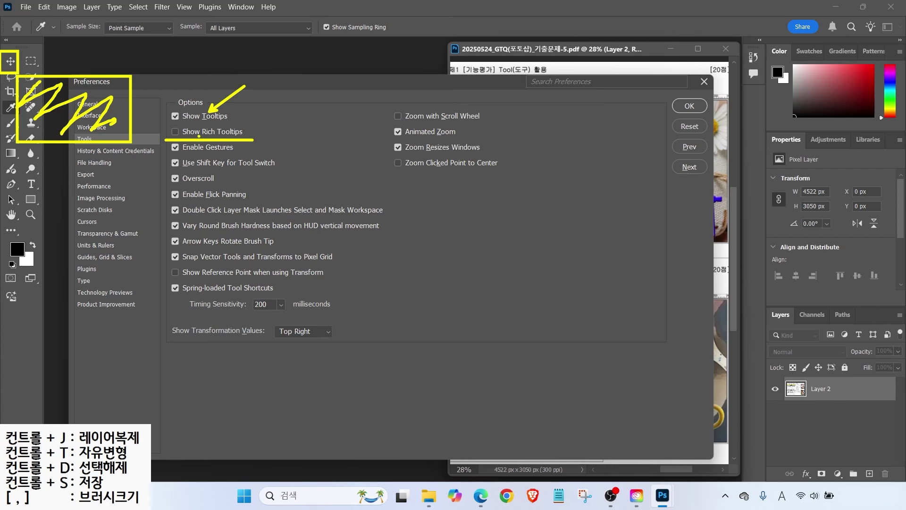
- Set the painting cursor to Normal Brush Tip in the Cursors preferences
click(87, 221)
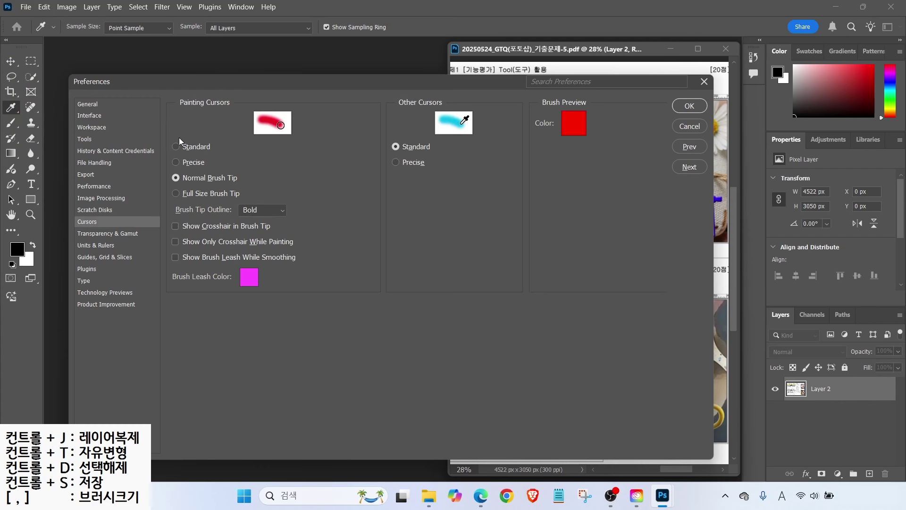
key(alt)
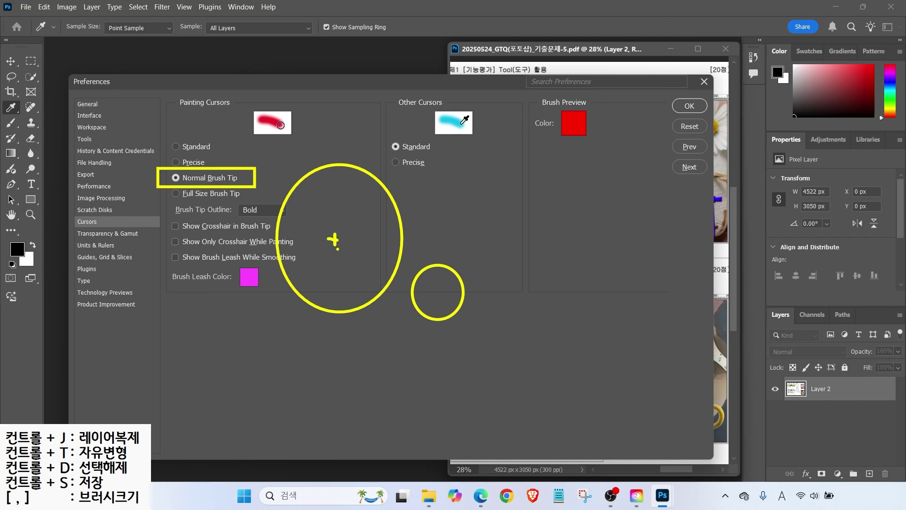
key(Escape)
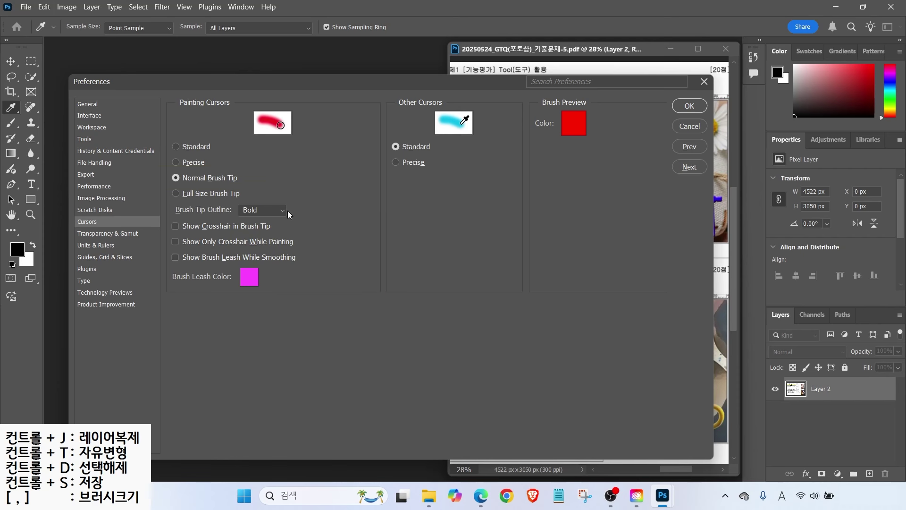
click(201, 178)
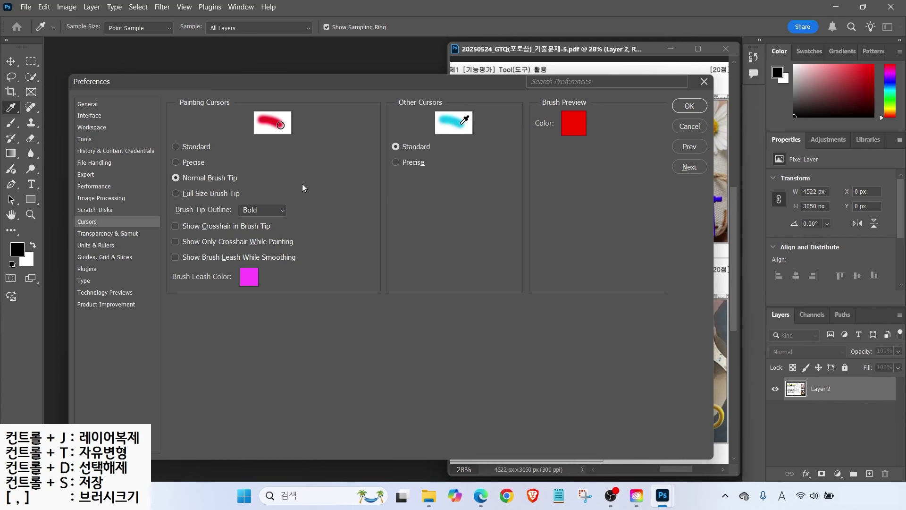
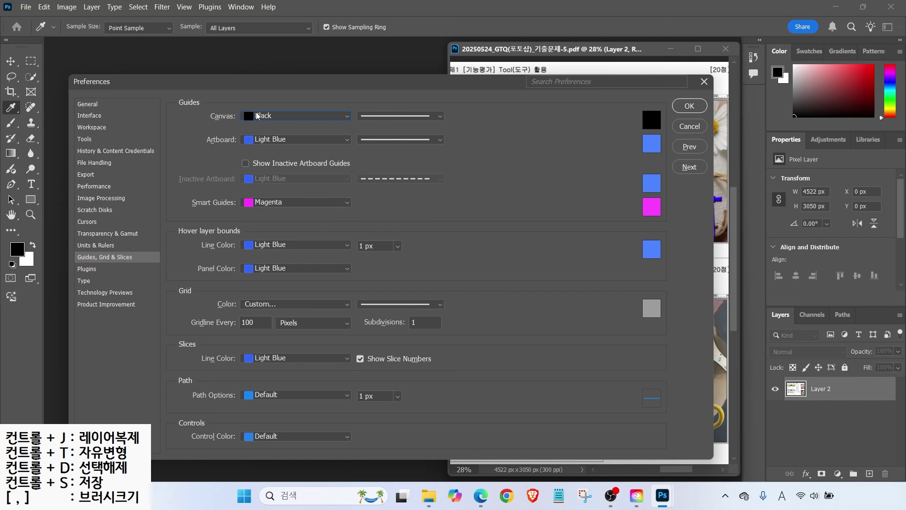
- Check the Show Font Names in English option in the Type preferences, accept the preferences and activate the Move tool
click(90, 281)
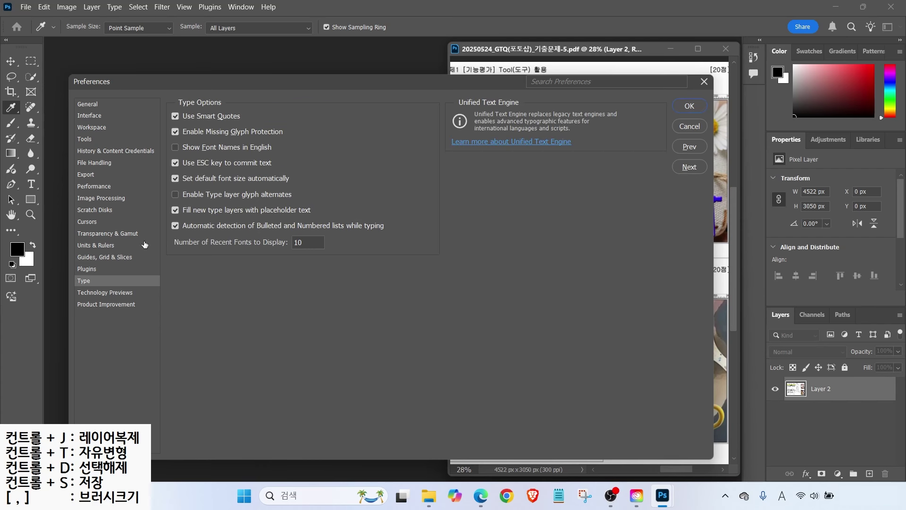
key(alt)
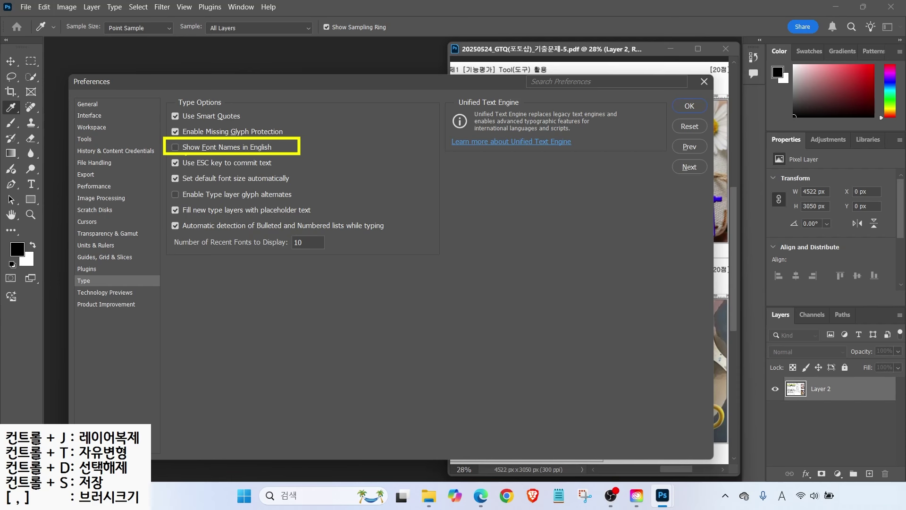
key(ctrl)
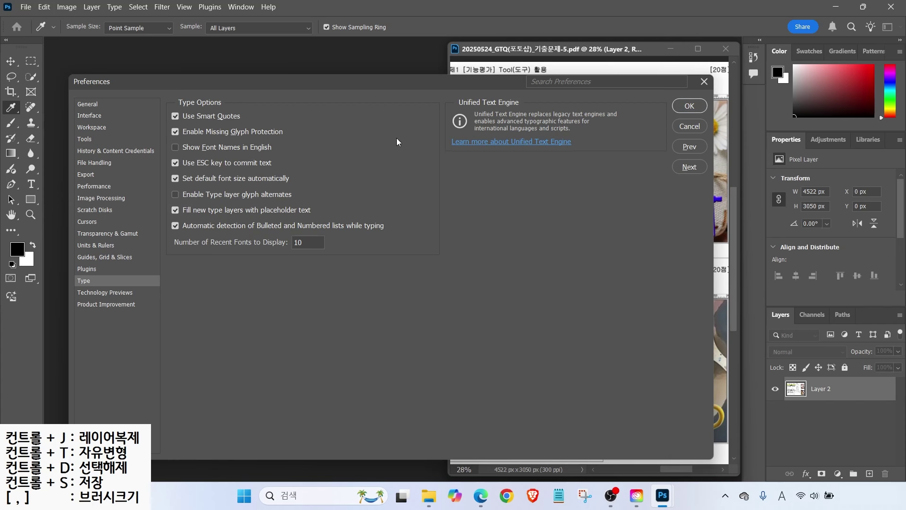
click(689, 105)
key(v)
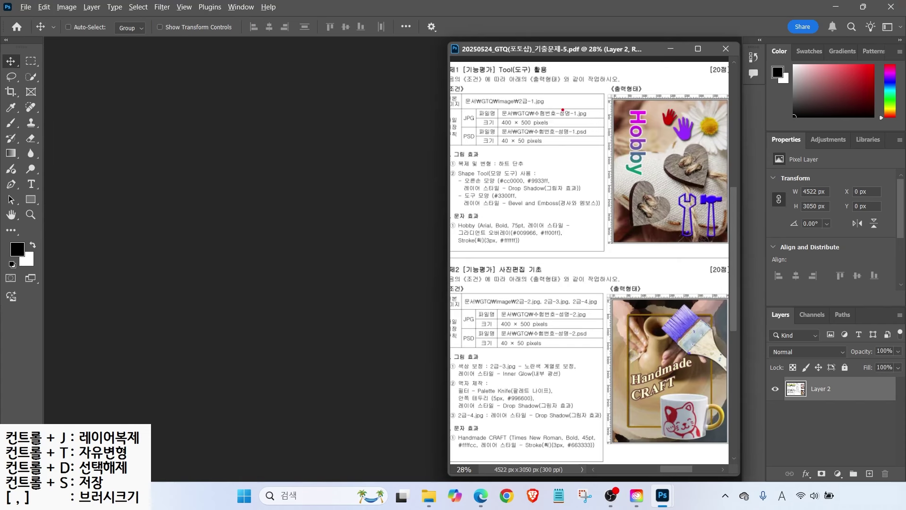
- Check Task 1's file name and size, then start a new document named with the exam number, candidate's name and suffix -1
drag(496, 104, 595, 130)
mouse_move(561, 88)
mouse_down()
mouse_move(544, 101)
mouse_move(548, 144)
mouse_up()
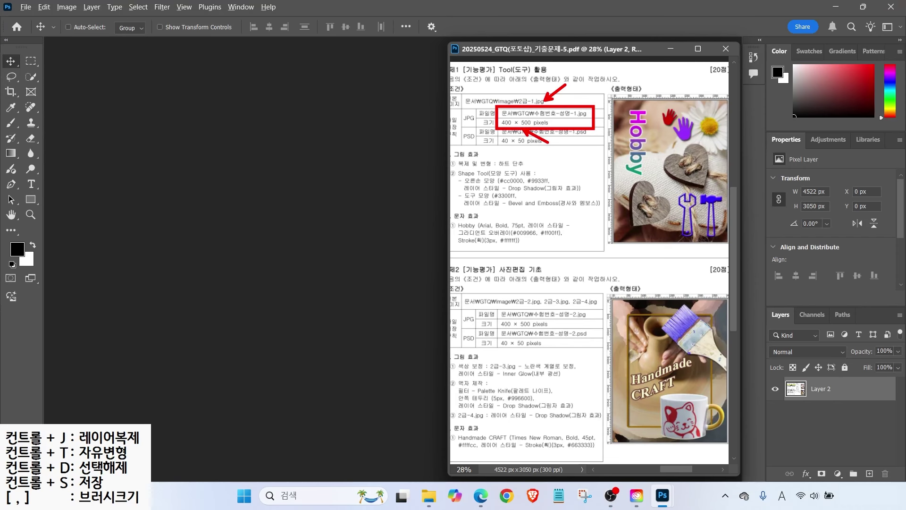
key(Escape)
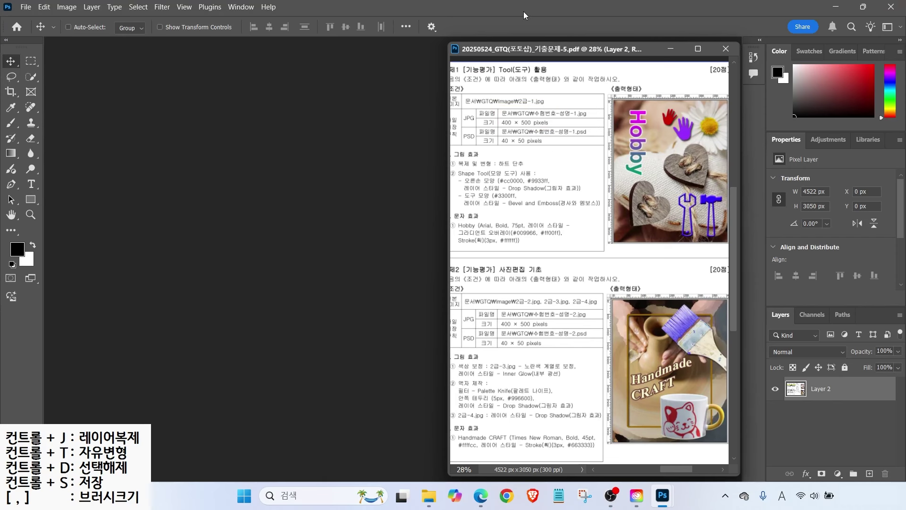
click(26, 7)
click(36, 20)
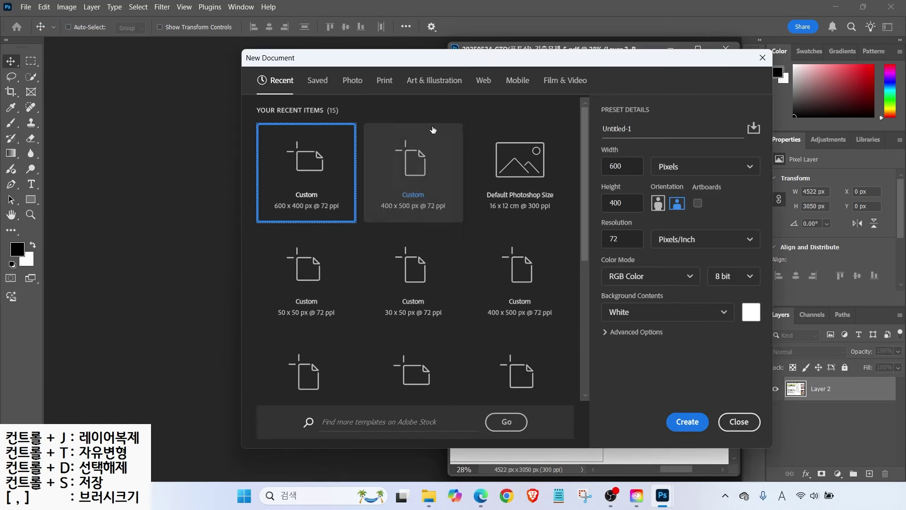
drag(635, 129, 607, 131)
text(1234-)
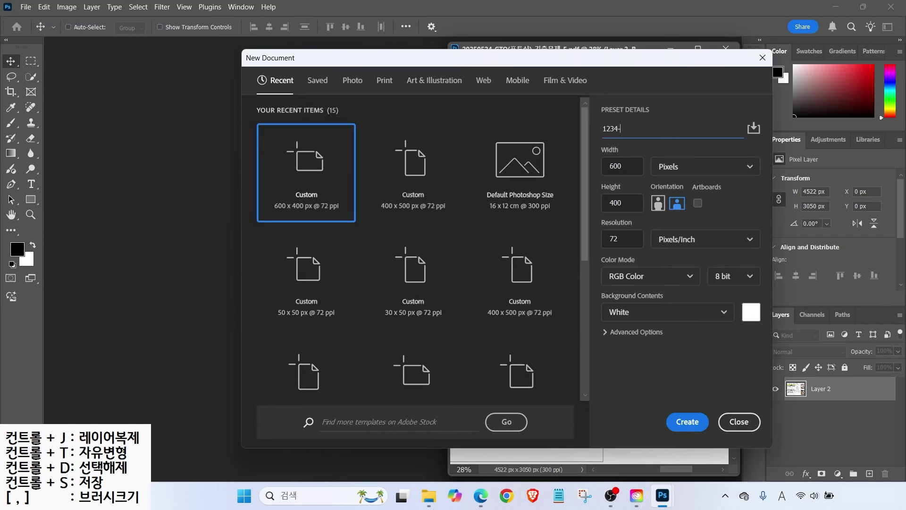
click(596, 134)
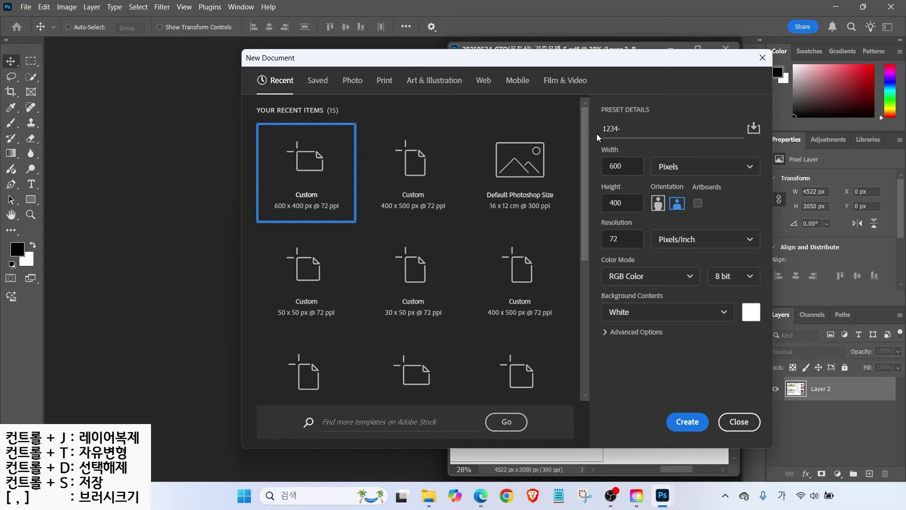
click(627, 129)
text(박은영-1)
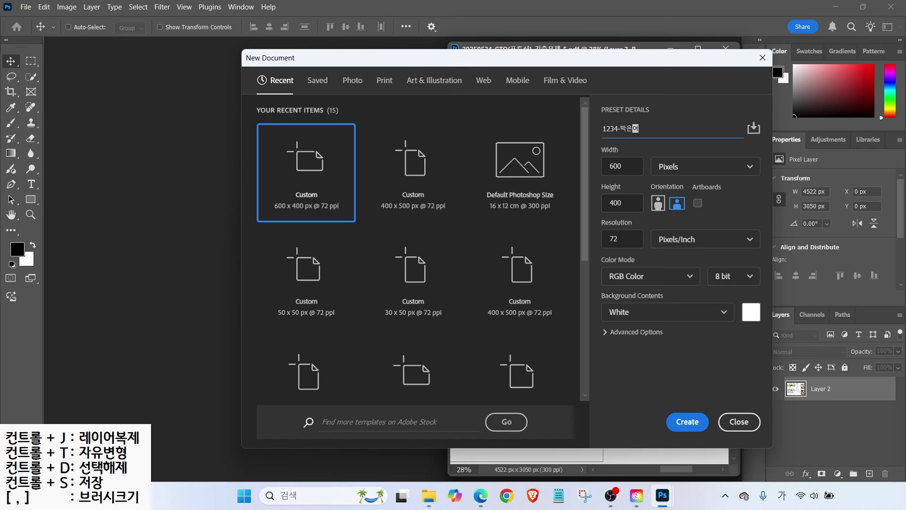
click(657, 126)
- Create the document at 400 × 500 pixels with 72 pixels/inch resolution, RGB Color mode and White background contents
key(Tab)
text(400)
key(Tab)
text(500)
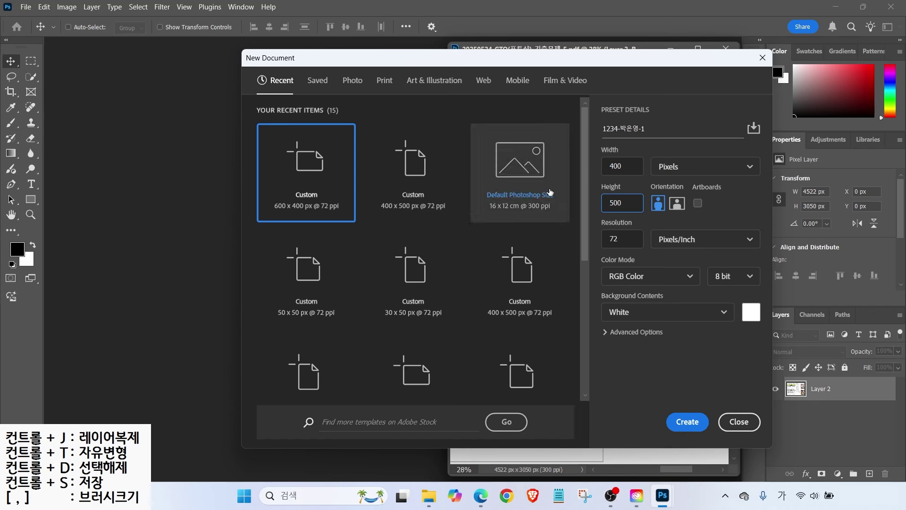
drag(590, 225, 657, 250)
drag(589, 259, 665, 287)
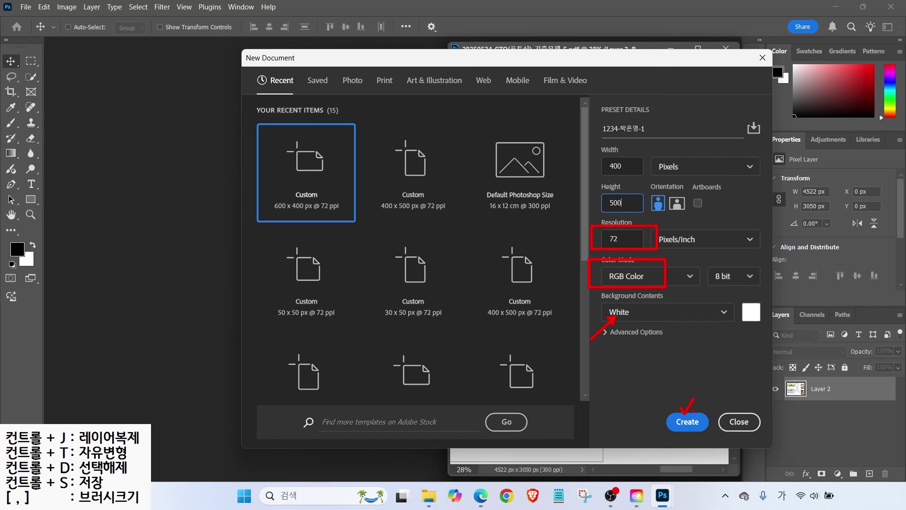
click(685, 421)
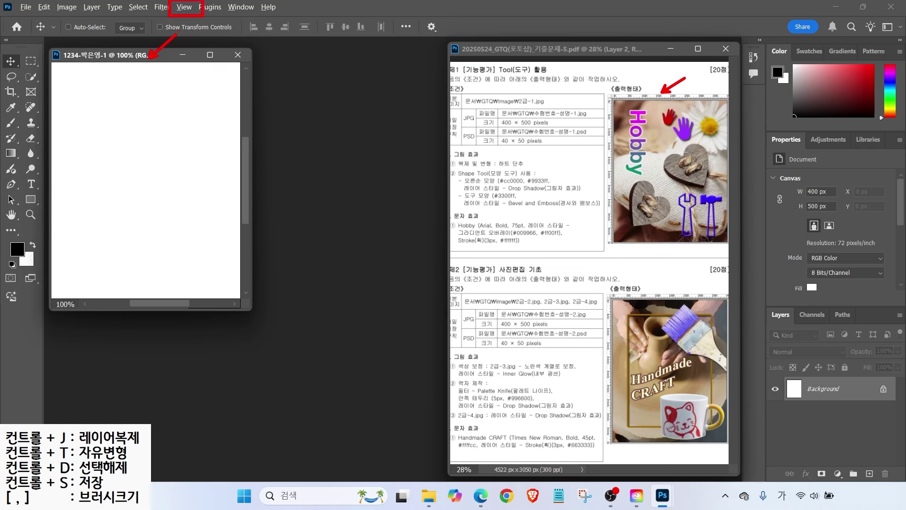
- Show the rulers in the new document and enlarge its view to fit the screen
click(186, 7)
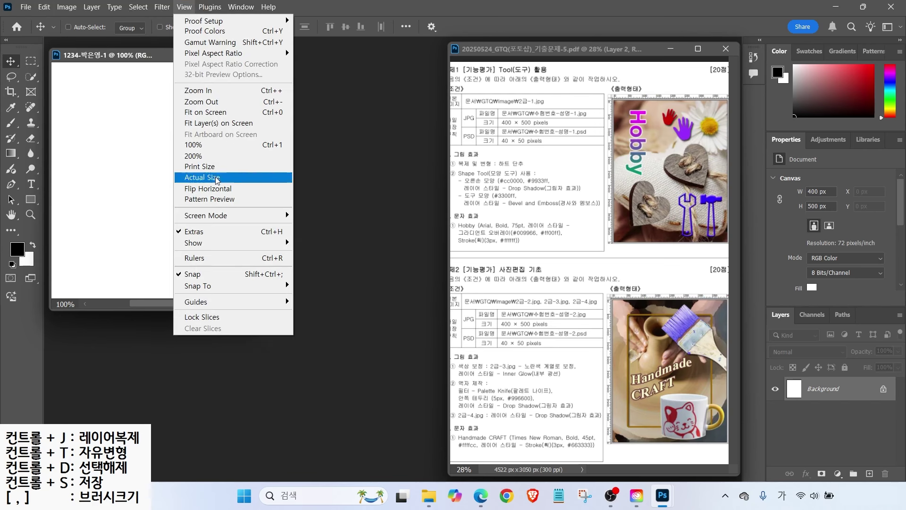
click(203, 258)
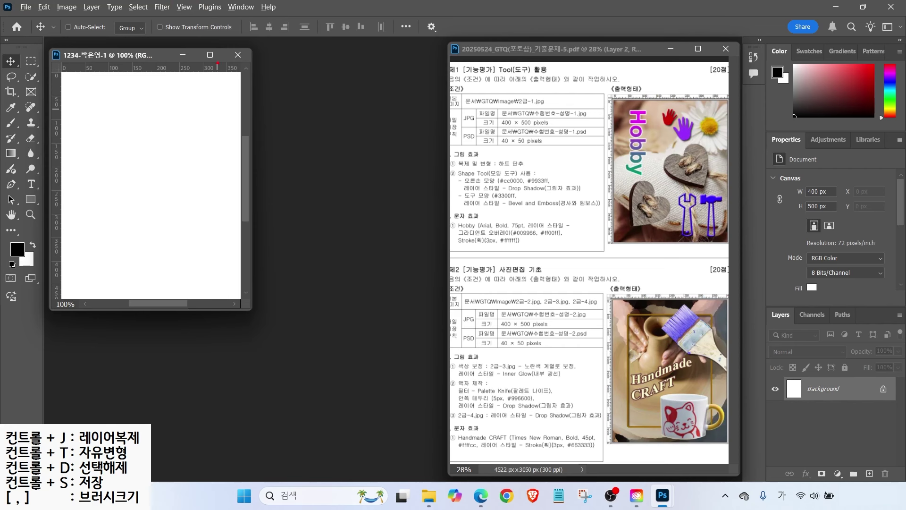
click(13, 216)
click(14, 216)
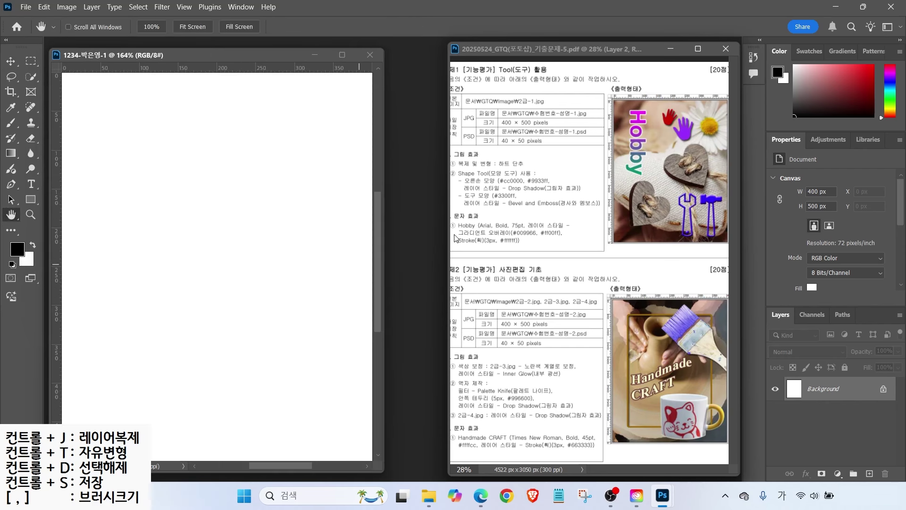
- Open the Task 1 source image 2급-1.jpg from the image folder inside the GTQ documents folder
mouse_move(461, 155)
mouse_down()
mouse_move(442, 137)
mouse_move(458, 167)
mouse_move(529, 167)
mouse_up()
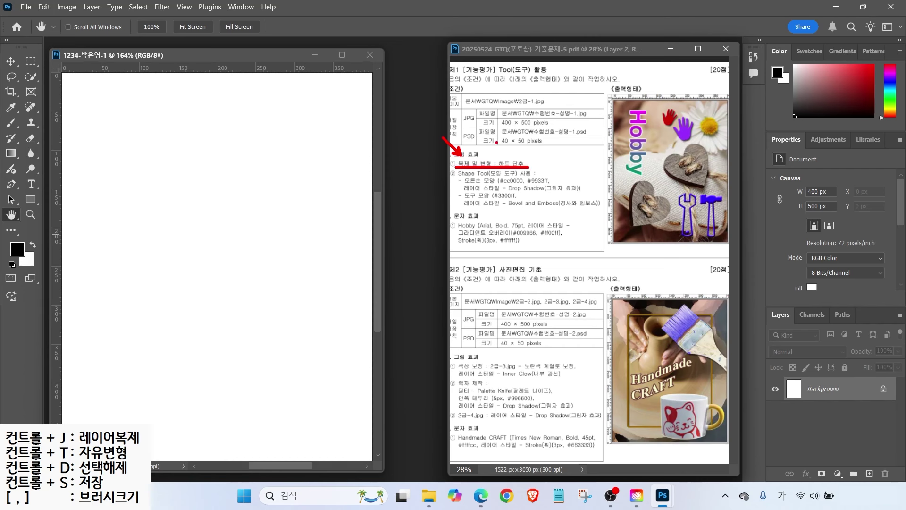
drag(504, 102, 555, 103)
key(Escape)
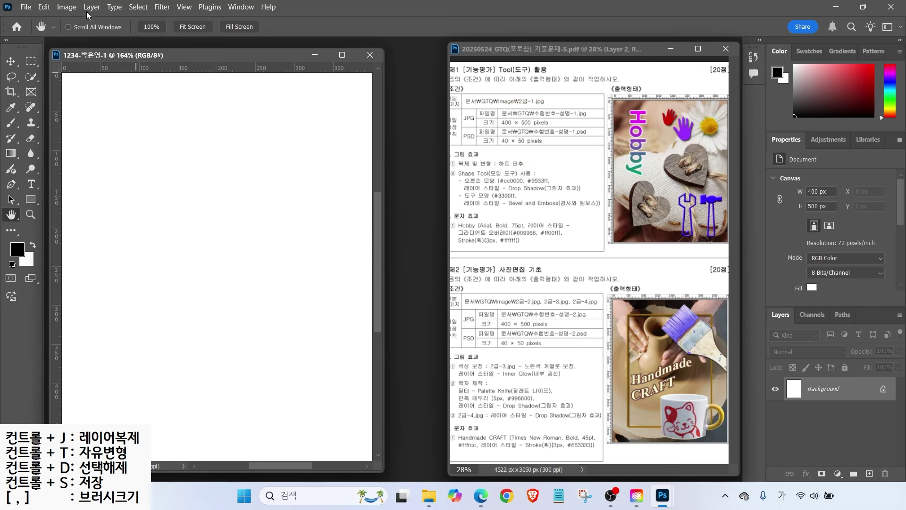
click(26, 7)
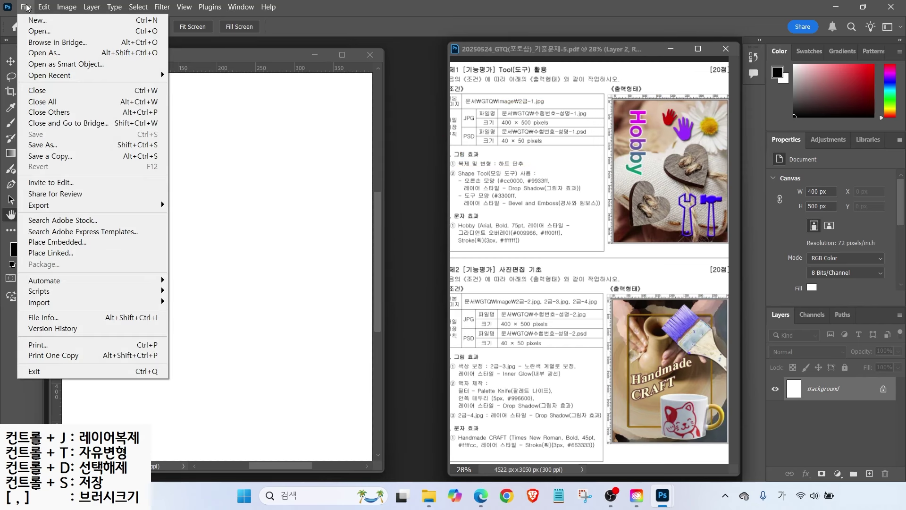
click(38, 31)
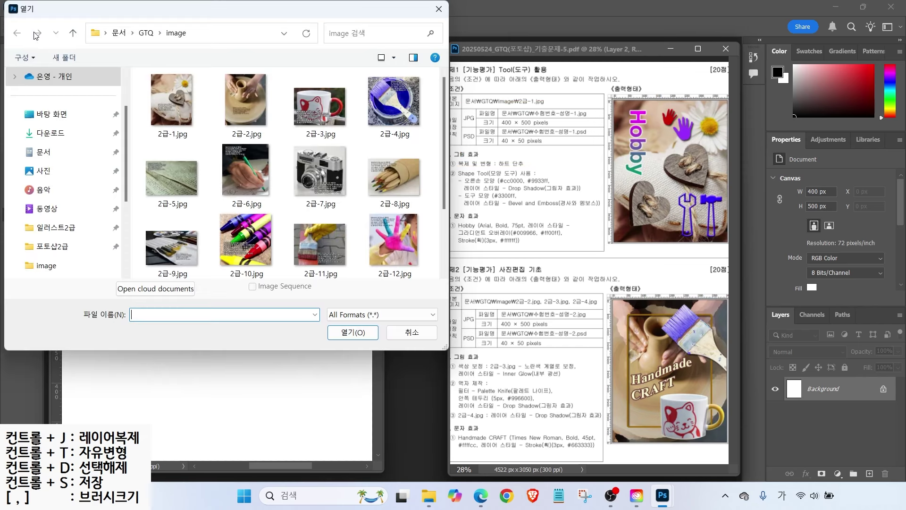
click(61, 152)
double_click(162, 112)
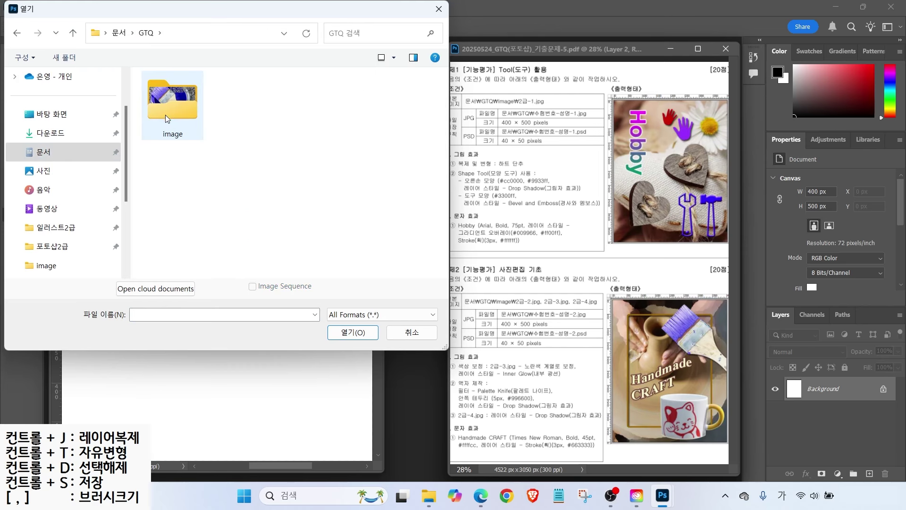
double_click(165, 110)
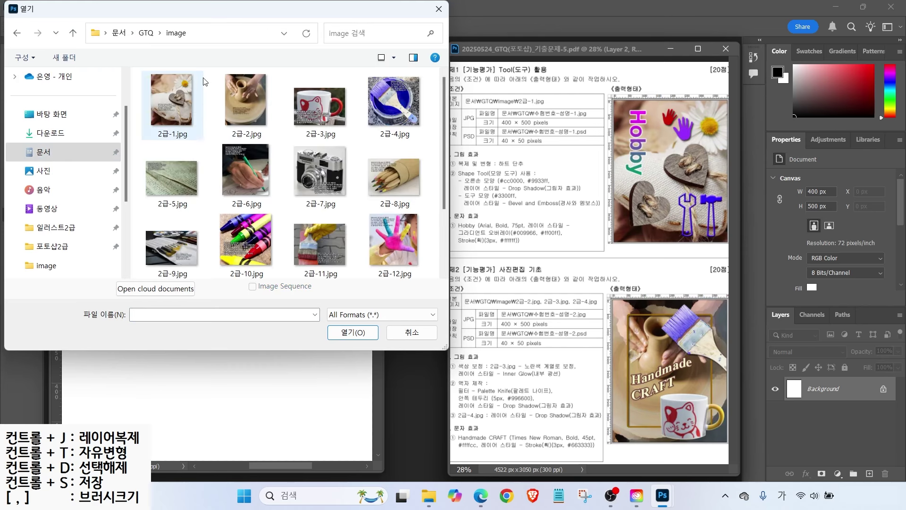
click(174, 107)
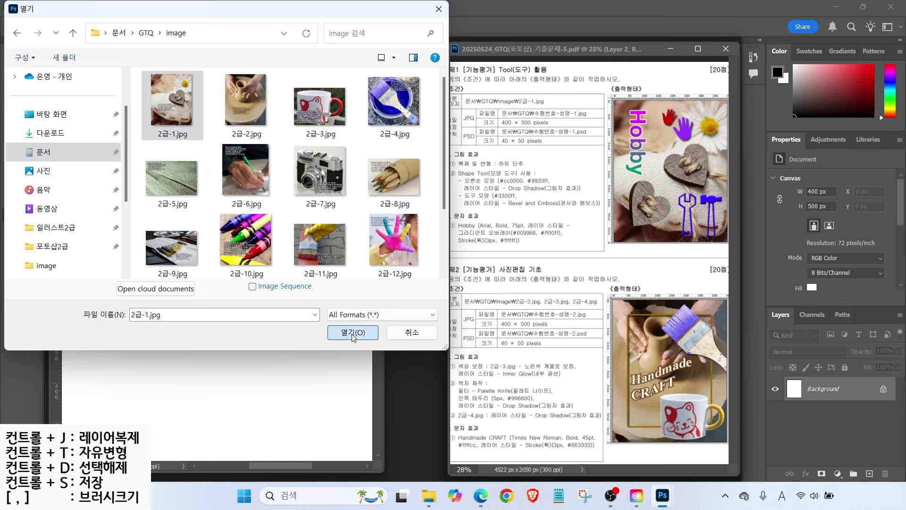
click(353, 332)
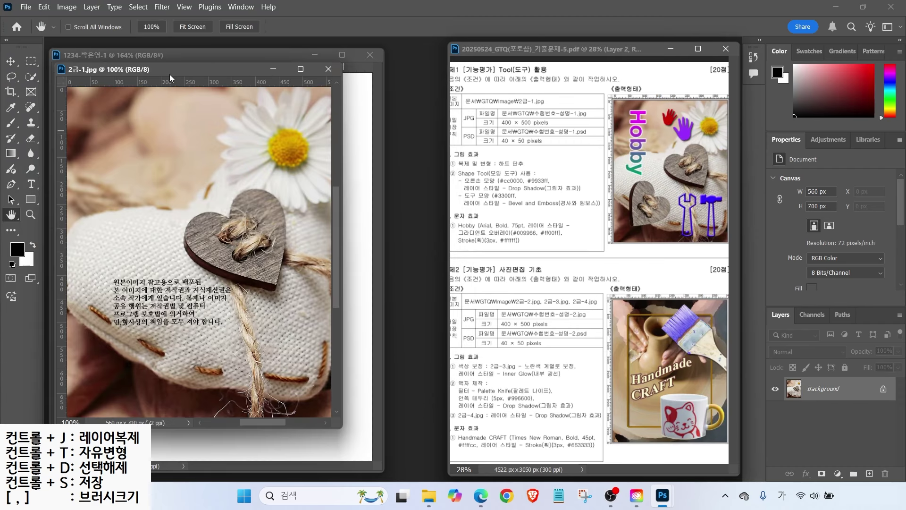
- Resize the 2급-1.jpg image to 400 × 500 pixels, keeping its proportions linked
drag(169, 73, 252, 76)
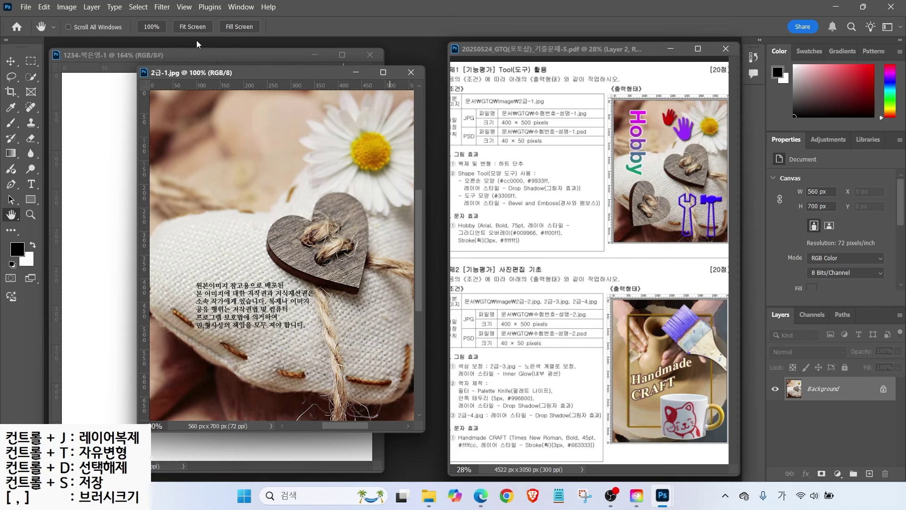
click(74, 7)
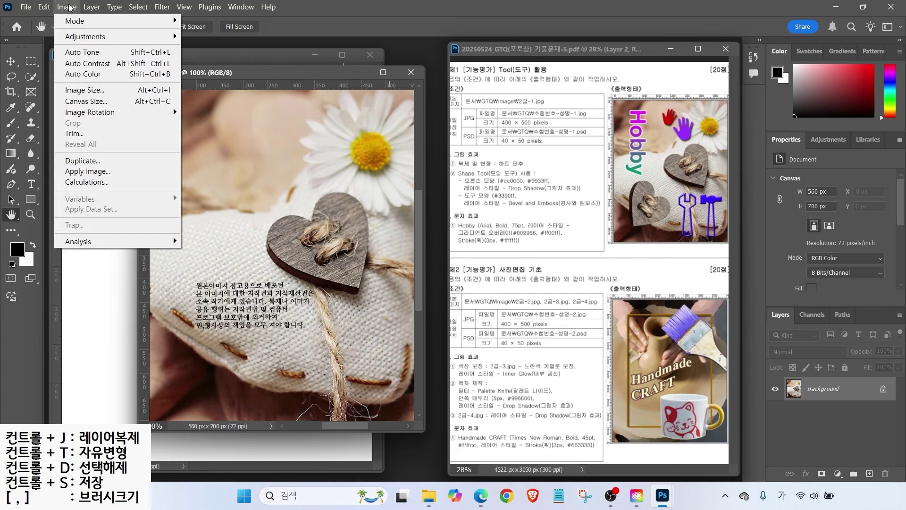
click(86, 91)
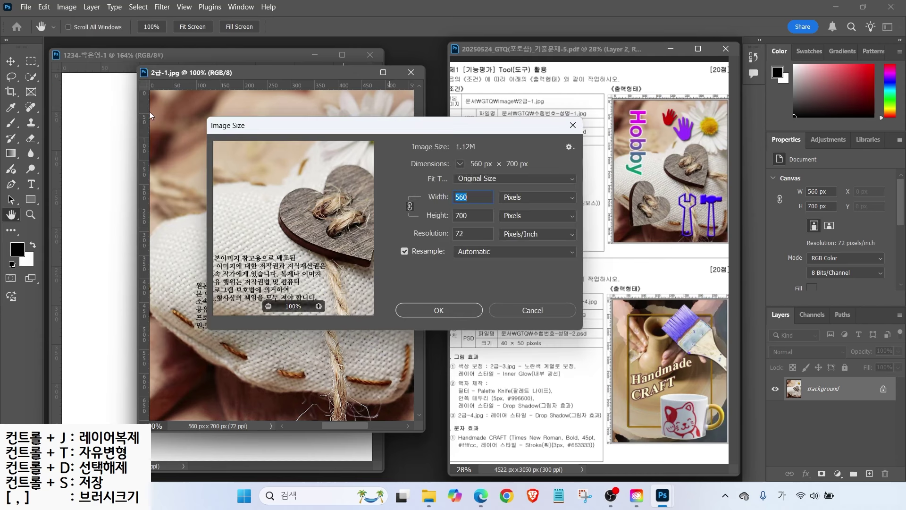
text(400)
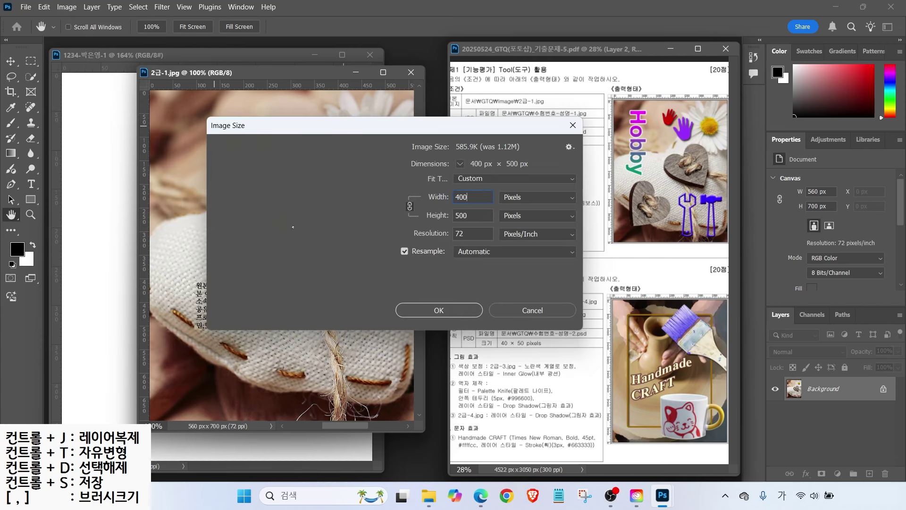
click(466, 215)
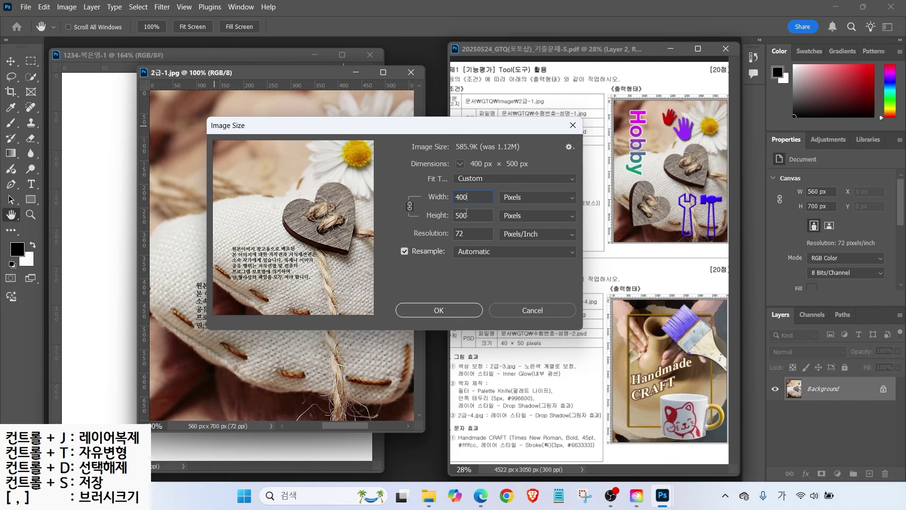
click(438, 310)
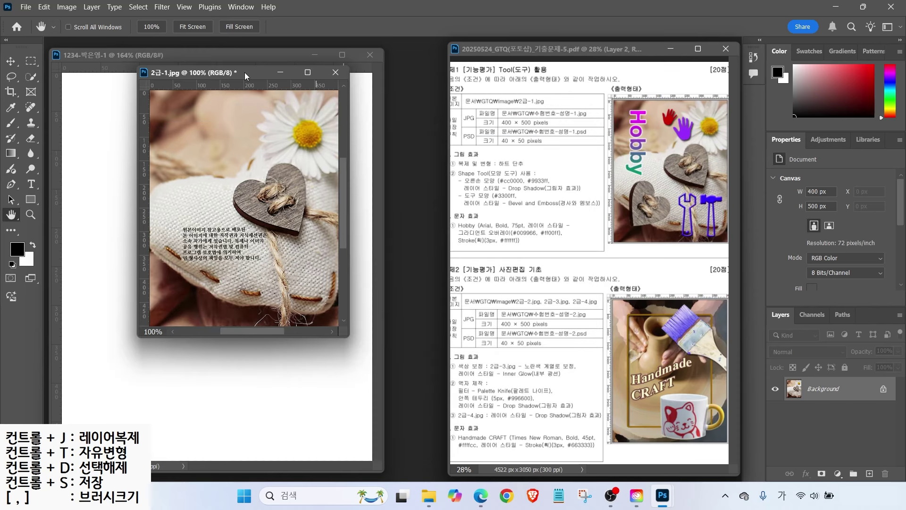
- Place the 2급-1.jpg window beside the new document and copy its image into that document with the Move tool
drag(244, 72, 326, 107)
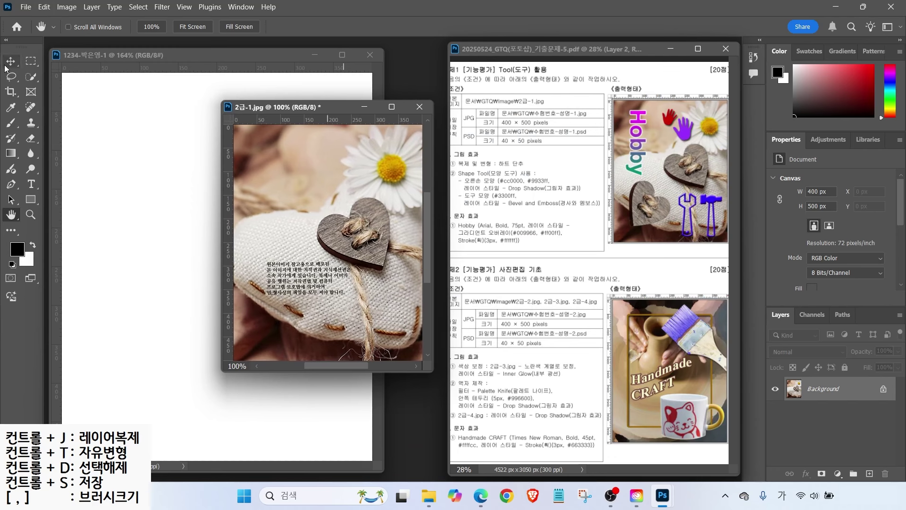
drag(297, 107, 338, 115)
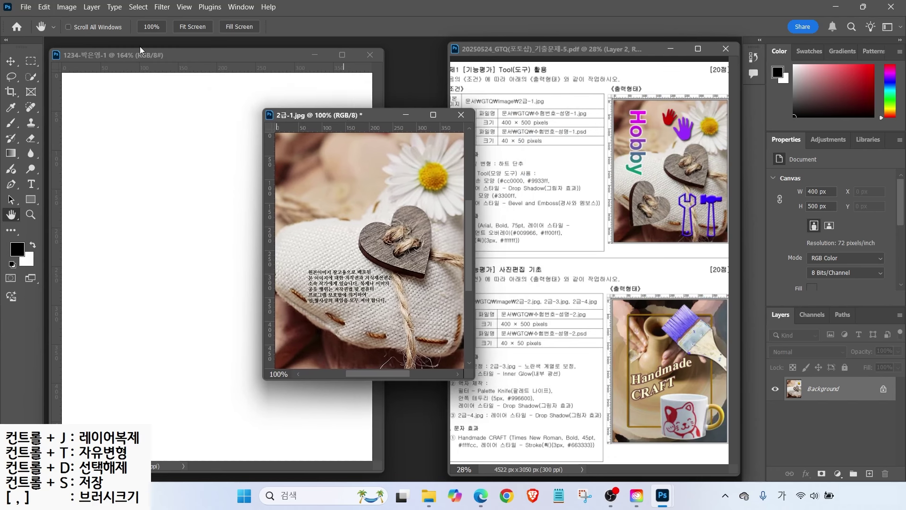
click(10, 61)
drag(302, 184, 121, 155)
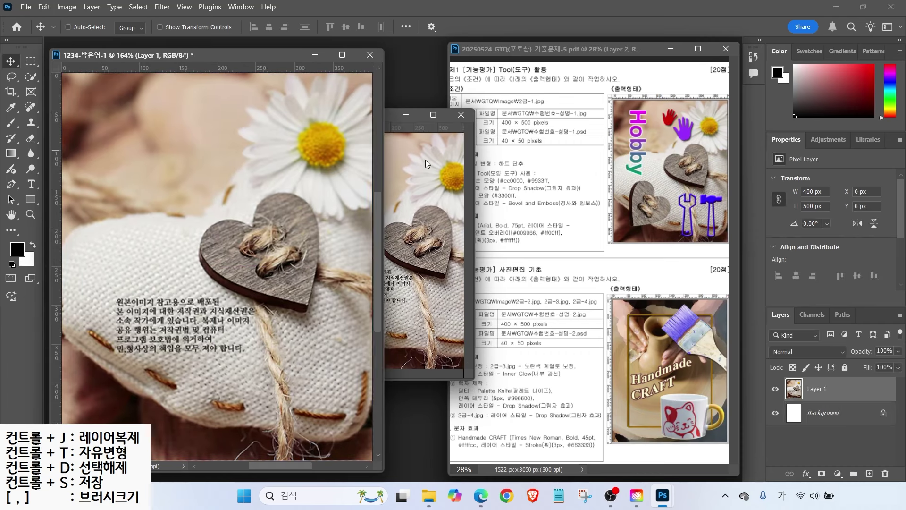
- Close the 2급-1.jpg source image without saving its changes
click(425, 160)
drag(373, 111, 409, 99)
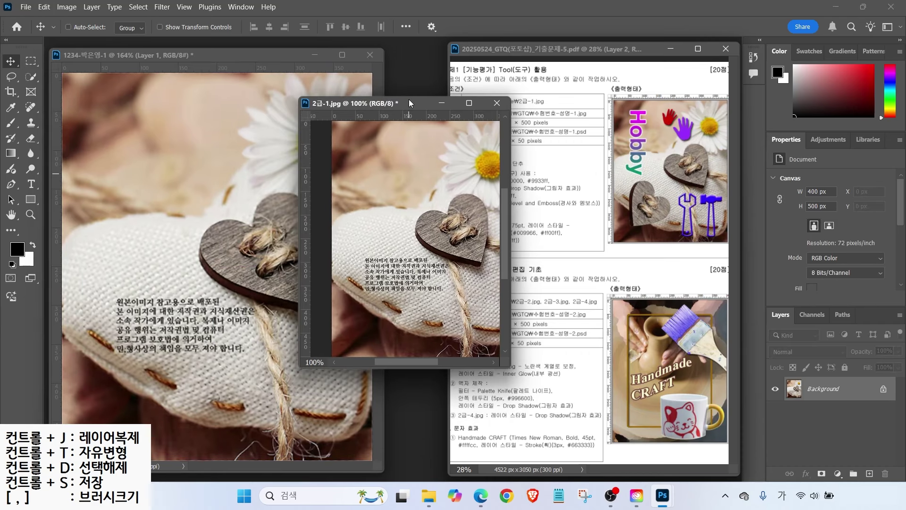
click(495, 104)
click(477, 195)
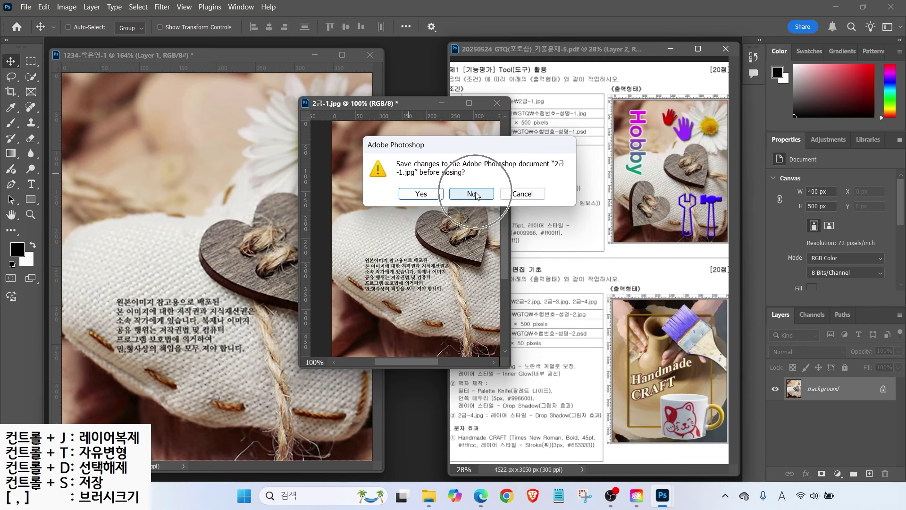
- Rename the copied image layer as 2-1
drag(763, 372, 881, 405)
drag(810, 373, 844, 348)
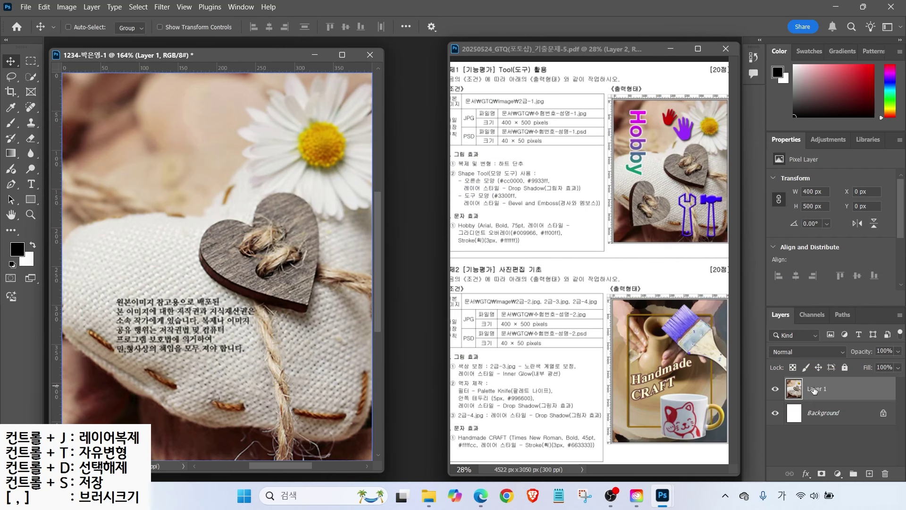
double_click(815, 389)
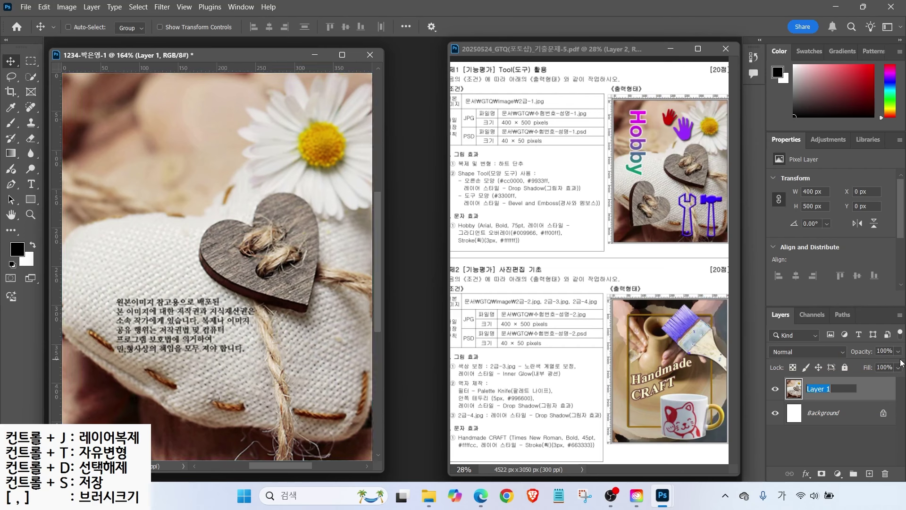
text(2-1)
key(Return)
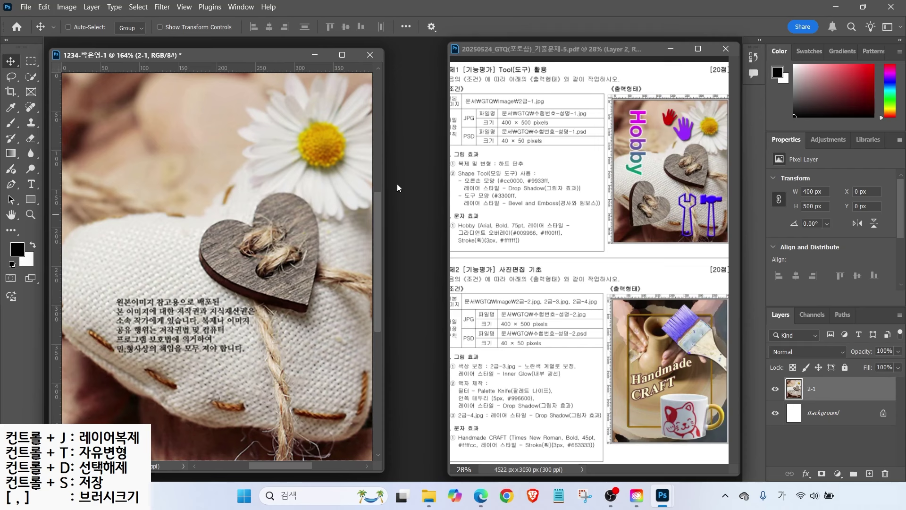
drag(452, 159, 434, 141)
drag(488, 167, 532, 167)
mouse_move(710, 184)
mouse_down()
mouse_move(689, 187)
mouse_move(654, 142)
mouse_move(707, 181)
mouse_up()
mouse_move(673, 239)
mouse_down()
mouse_move(639, 169)
mouse_move(665, 233)
mouse_up()
key(Escape)
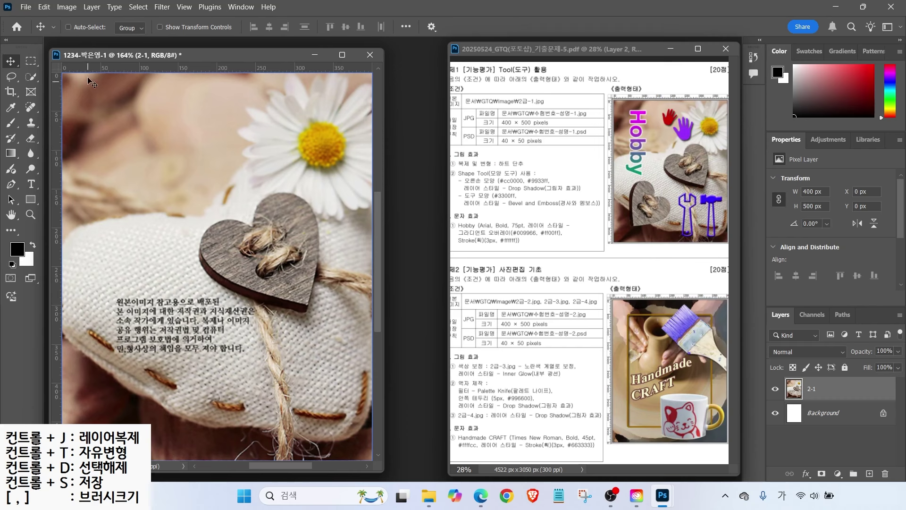
- Select the wooden heart button on layer 2-1 by outlining it loosely with the Object Selection tool
click(31, 77)
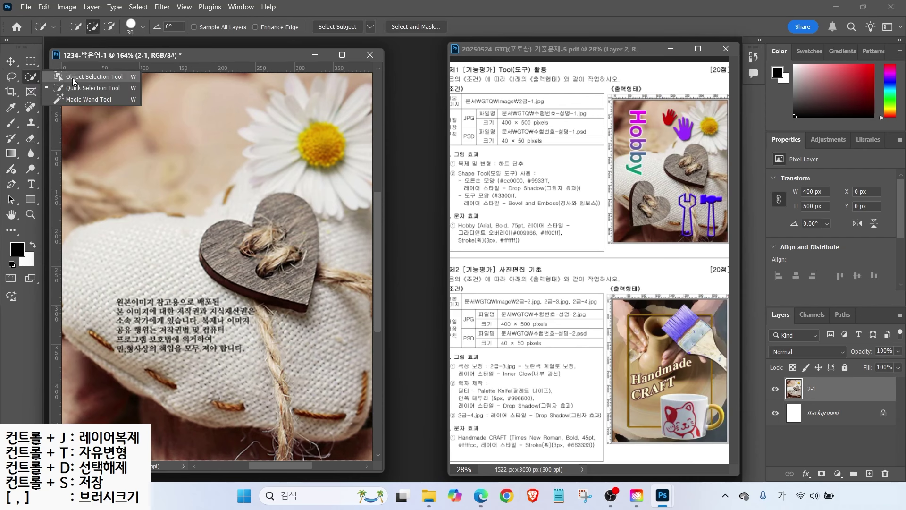
click(73, 77)
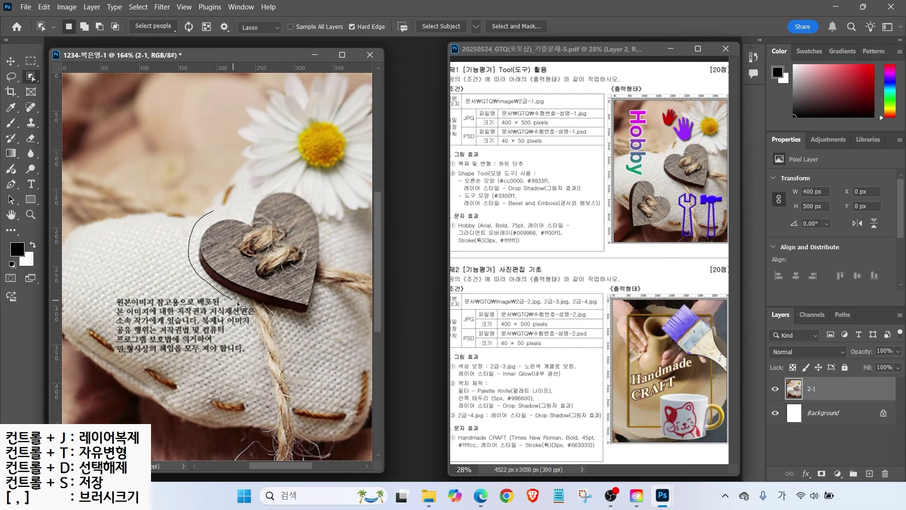
mouse_move(318, 202)
mouse_down()
mouse_move(301, 182)
mouse_move(262, 186)
mouse_up()
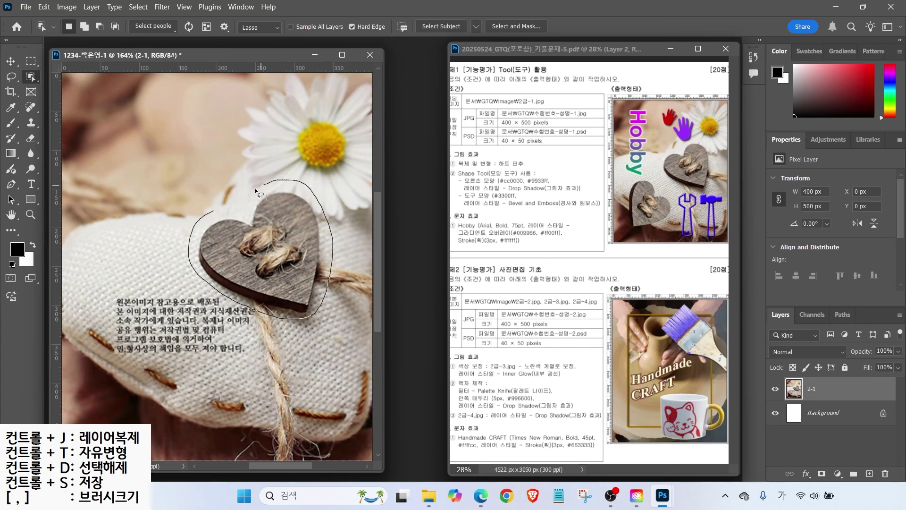
drag(213, 209, 216, 209)
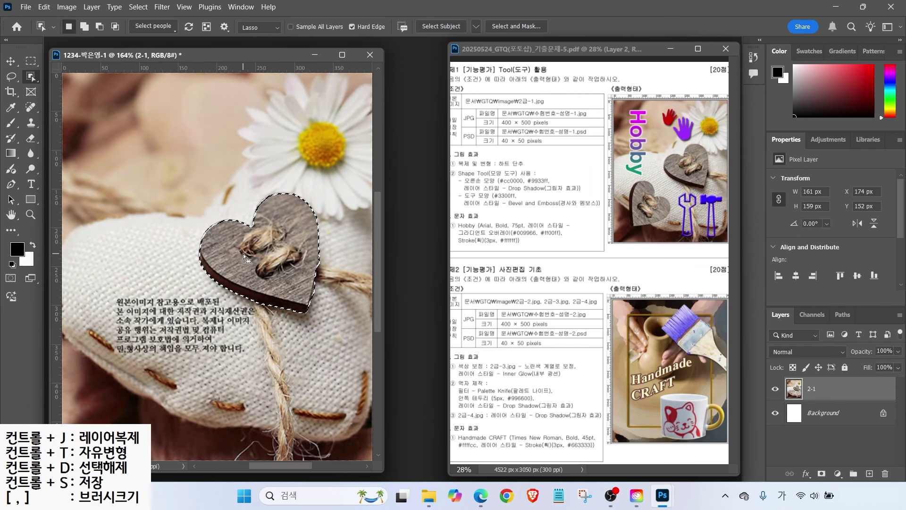
key(q)
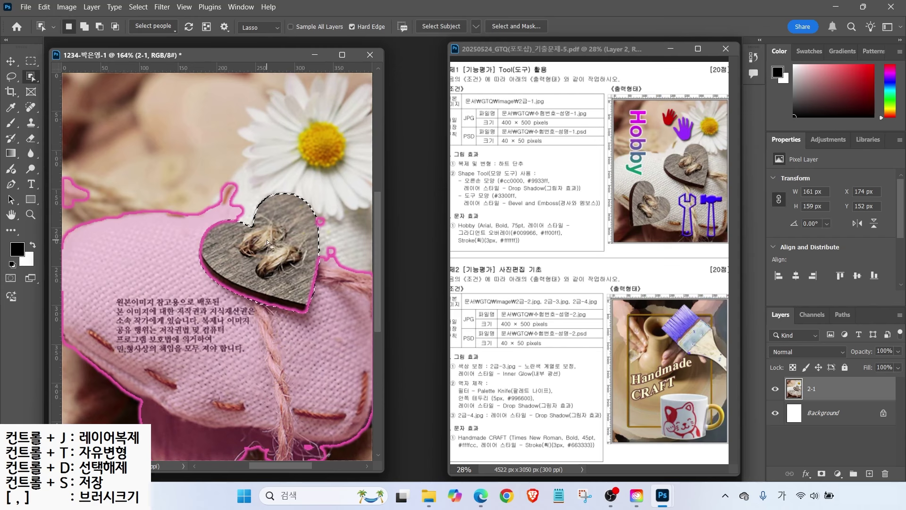
key(q)
- Switch to the Quick Selection tool and enlarge its brush size to 50
right_click(31, 76)
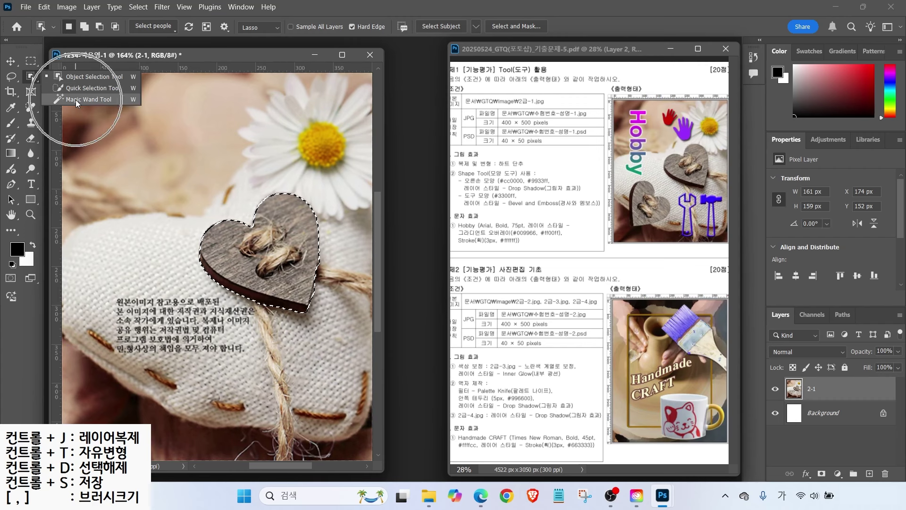
click(70, 89)
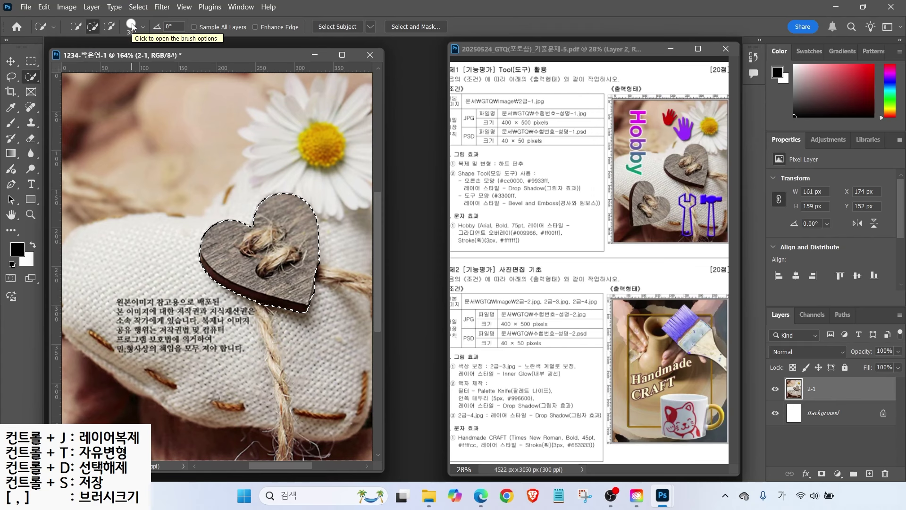
mouse_move(171, 105)
mouse_down()
mouse_move(159, 124)
mouse_move(179, 149)
mouse_up()
drag(232, 91, 199, 188)
mouse_move(269, 108)
mouse_down()
mouse_move(285, 151)
mouse_move(263, 151)
mouse_up()
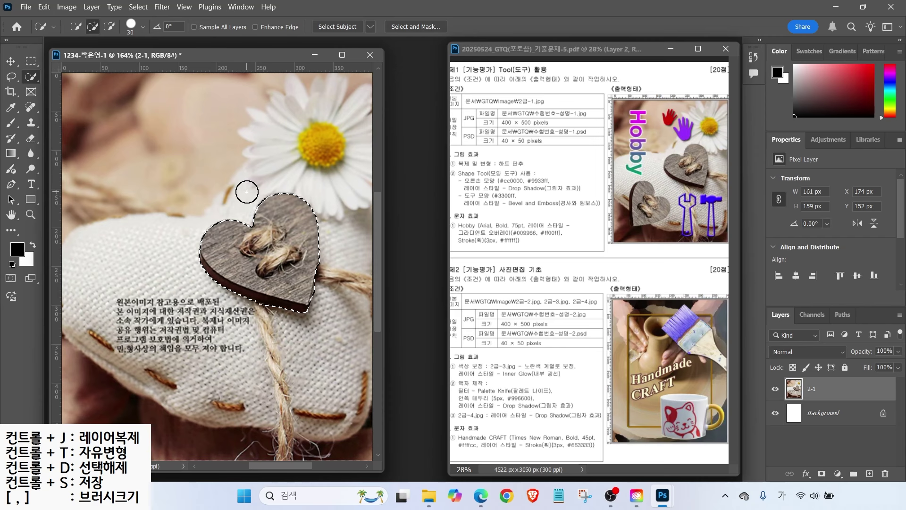
key(bracketright)
key(bracketright)
key(bracketright)
key(bracketright)
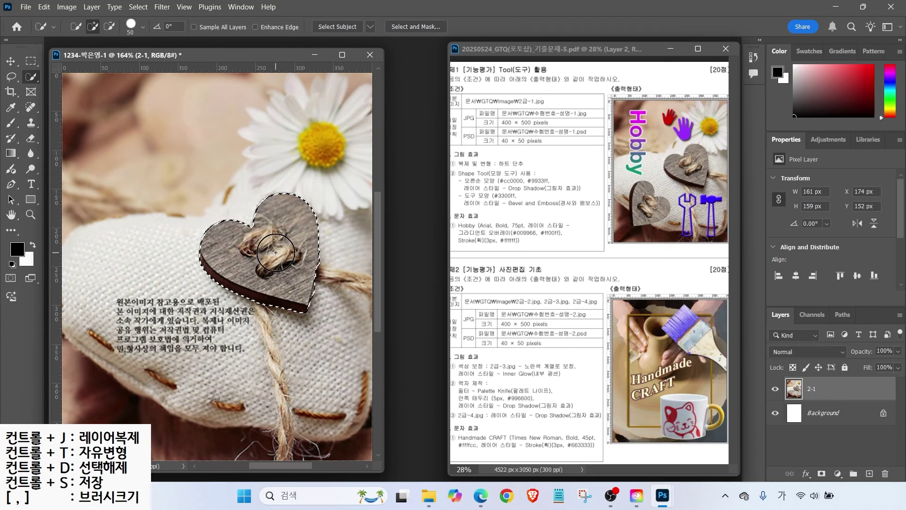
- Copy the selected heart to a new layer and move it down and left to about X 61 px, Y 225 px
key(ctrl+j)
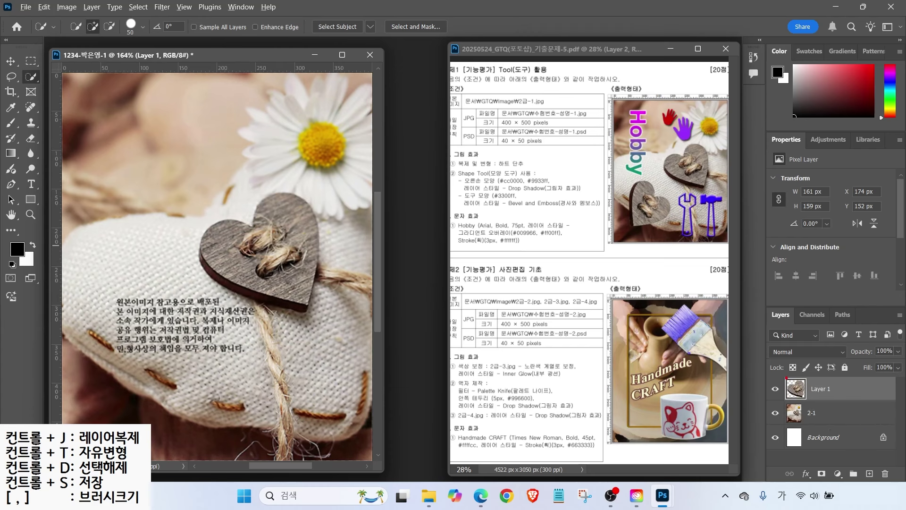
click(10, 61)
drag(262, 245, 176, 308)
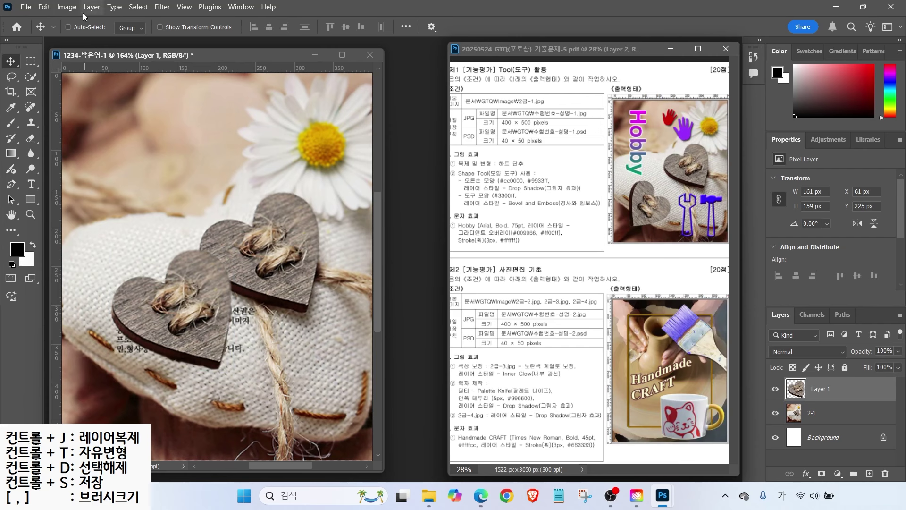
- Rotate the copied heart clockwise with Free Transform and position it at about X 38 px, Y 279 px, near the cushion's lower-left edge
click(43, 8)
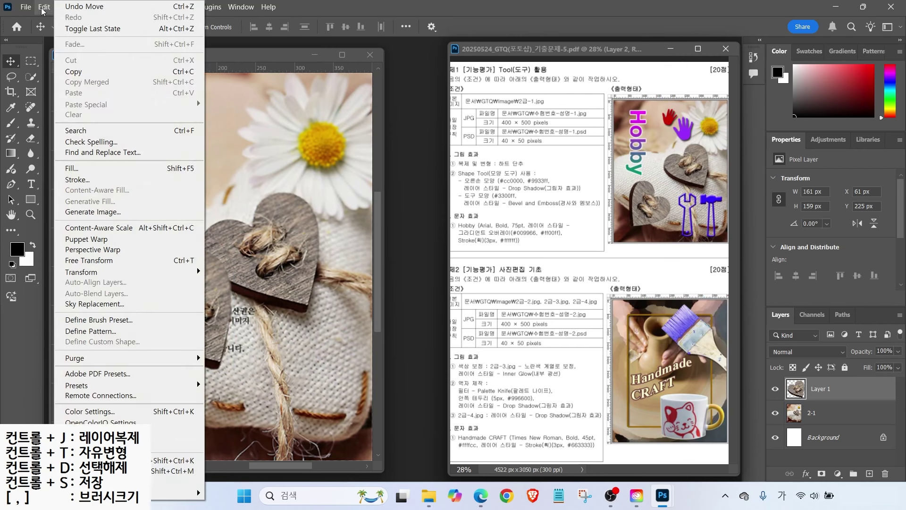
click(105, 263)
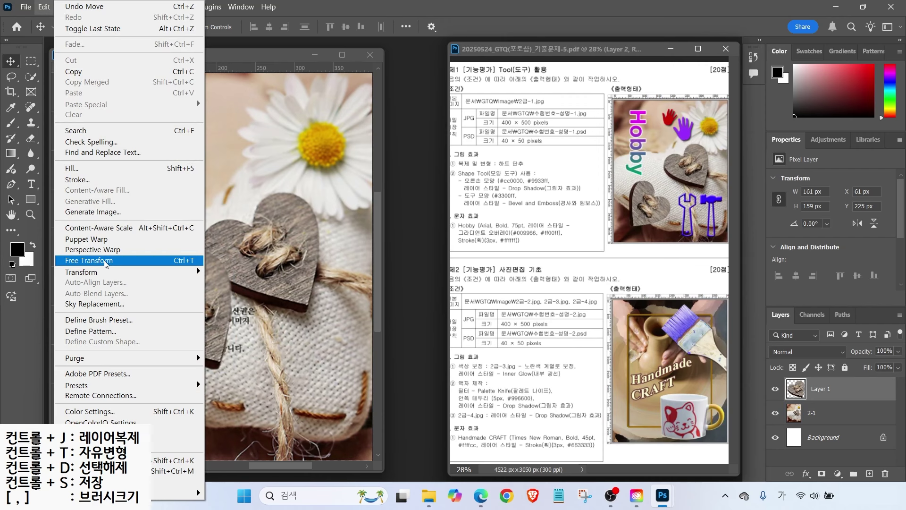
click(183, 263)
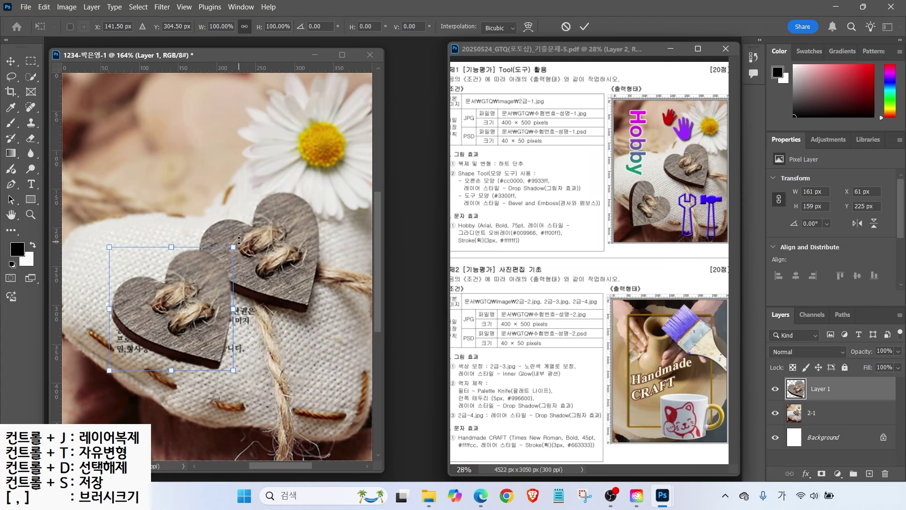
drag(241, 237, 236, 338)
drag(187, 301, 176, 334)
mouse_move(246, 384)
mouse_down()
mouse_move(259, 387)
mouse_move(255, 394)
mouse_up()
drag(179, 376, 160, 383)
key(Return)
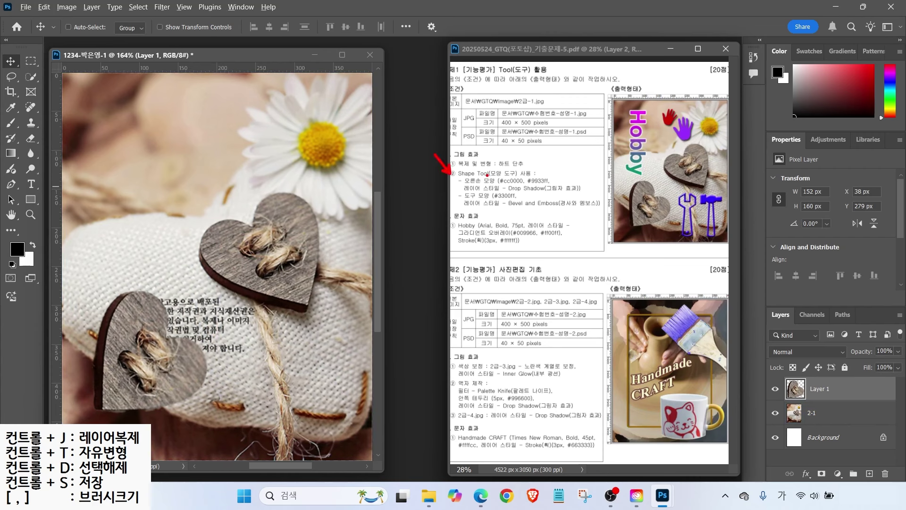
drag(469, 182, 508, 182)
drag(463, 200, 494, 199)
mouse_move(678, 143)
mouse_down()
mouse_move(670, 100)
mouse_move(692, 147)
mouse_up()
mouse_move(713, 249)
mouse_down()
mouse_move(729, 194)
mouse_move(700, 250)
mouse_up()
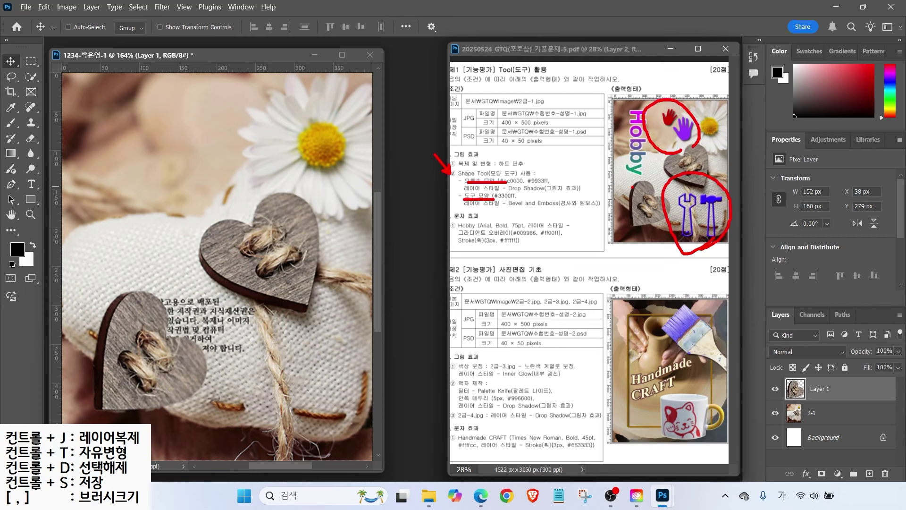
key(Escape)
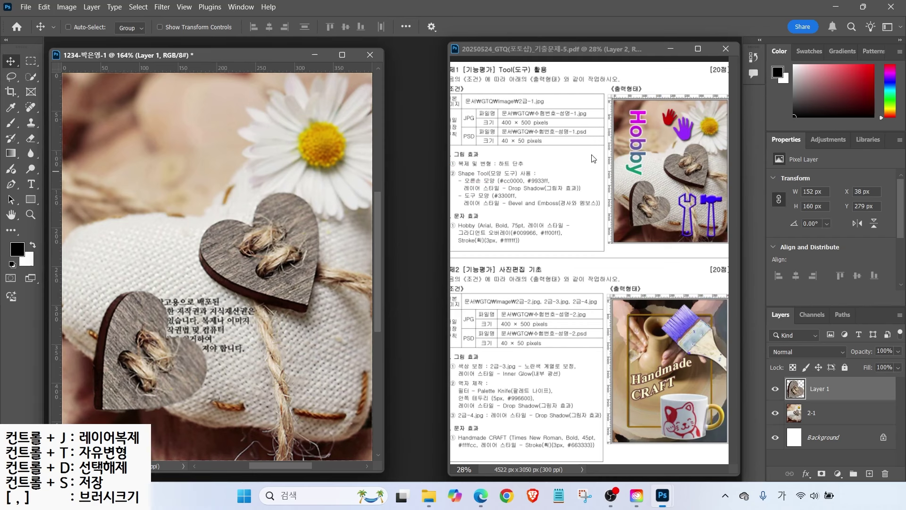
- Activate the Custom Shape tool and browse the EUNYA group among the available shapes
click(31, 200)
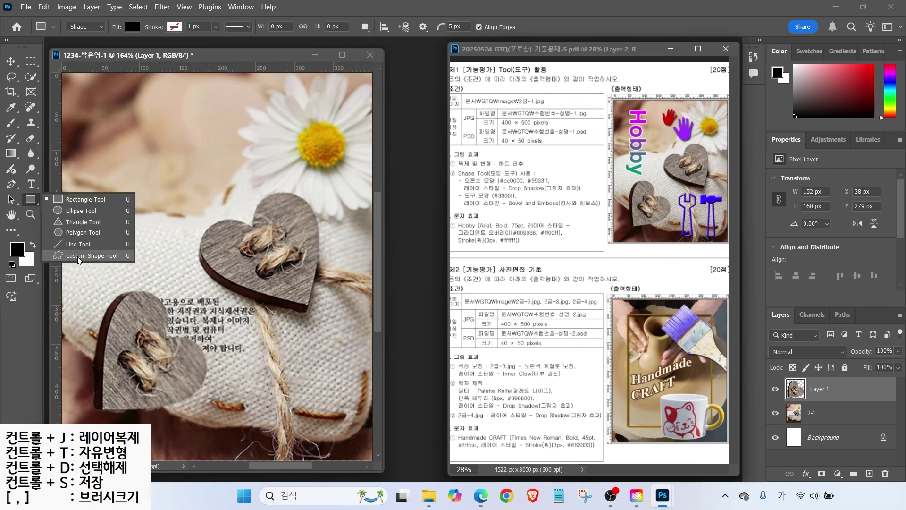
click(79, 258)
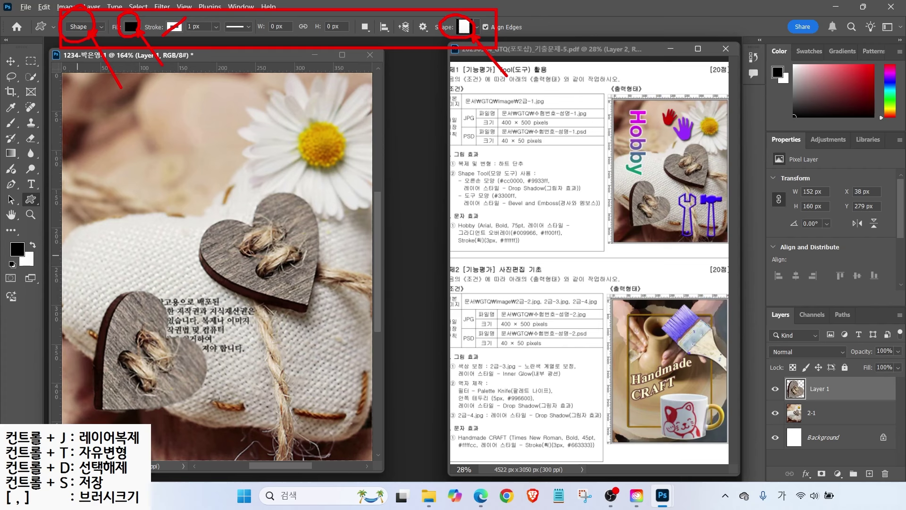
click(476, 27)
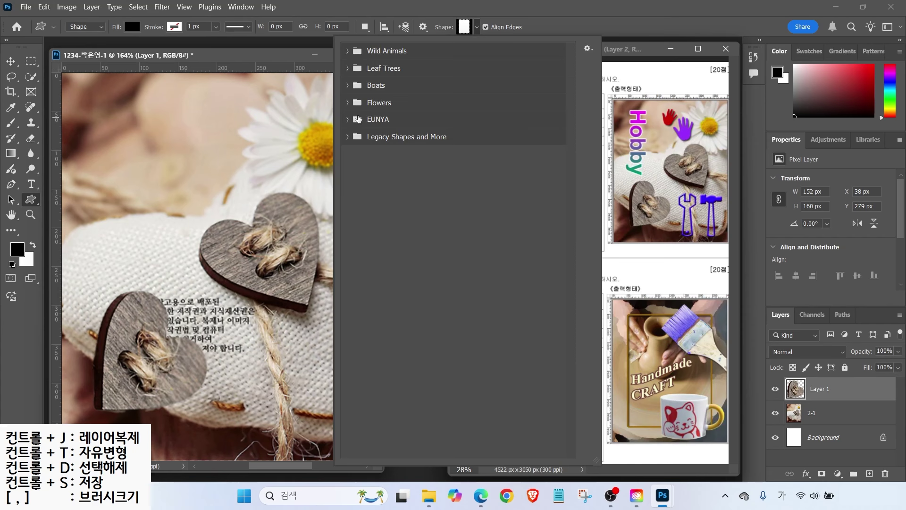
click(359, 119)
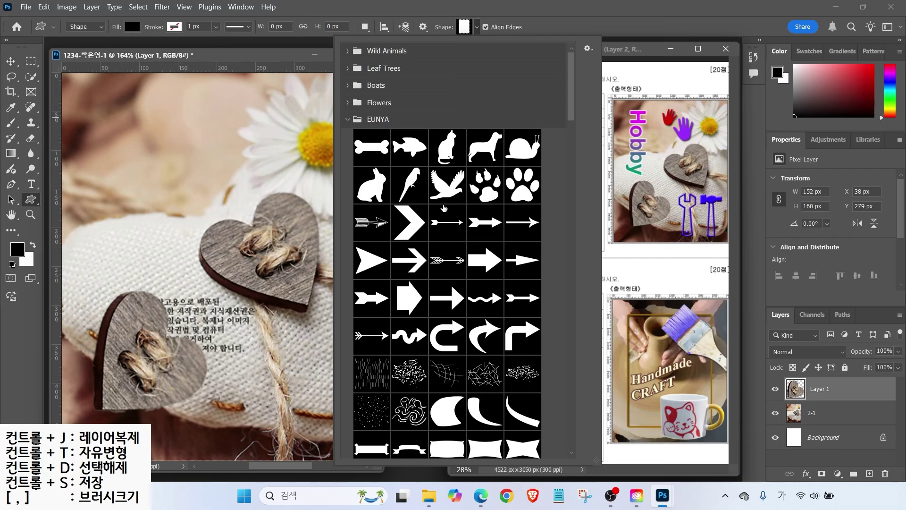
click(347, 120)
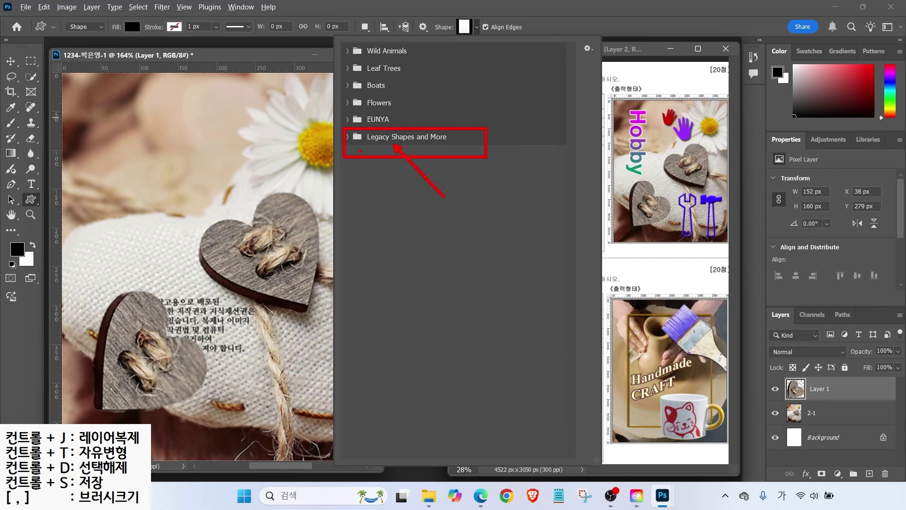
key(Escape)
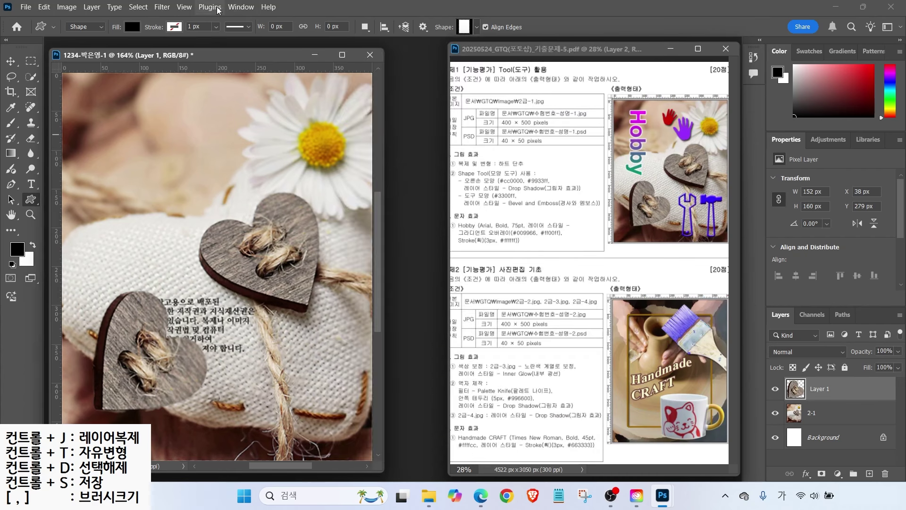
- Examine the Shapes panel's option for loading Legacy Shapes and More and the matching group among the custom shapes
click(240, 8)
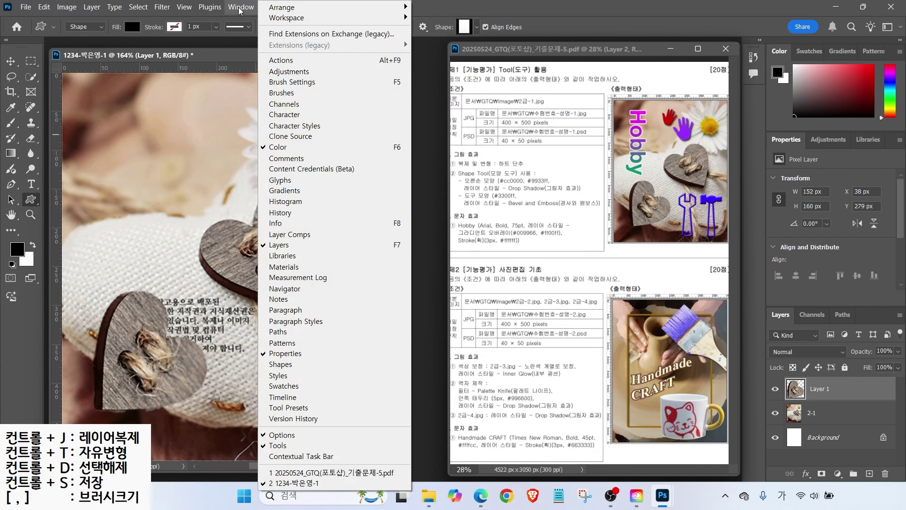
click(287, 368)
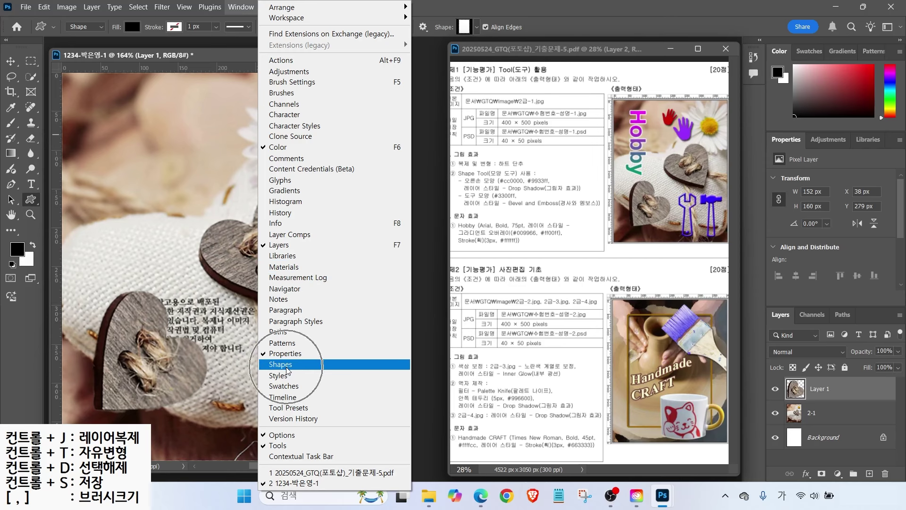
key(alt+2)
mouse_move(592, 82)
mouse_down()
mouse_move(653, 152)
mouse_move(791, 256)
mouse_up()
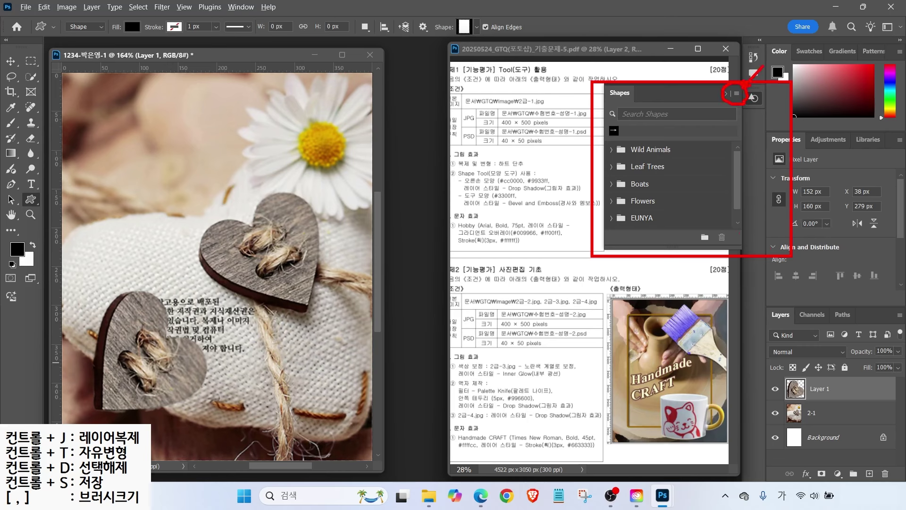
click(737, 93)
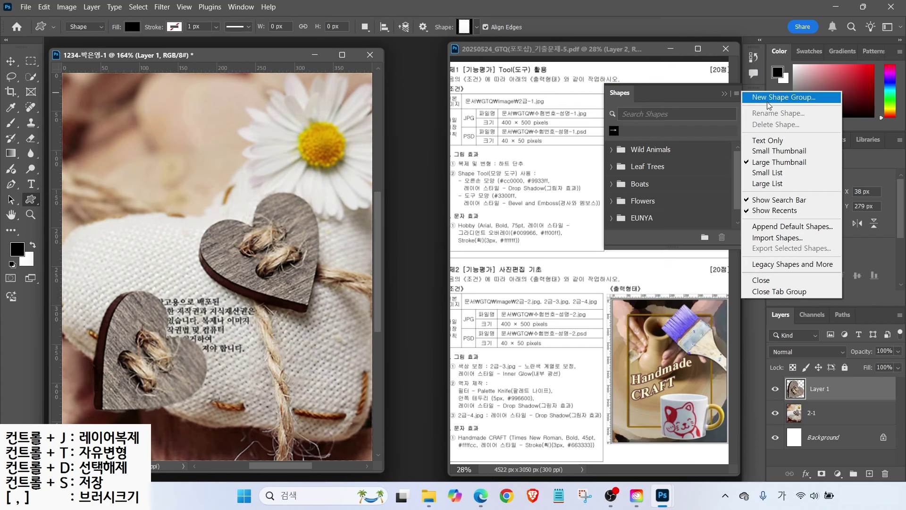
click(771, 271)
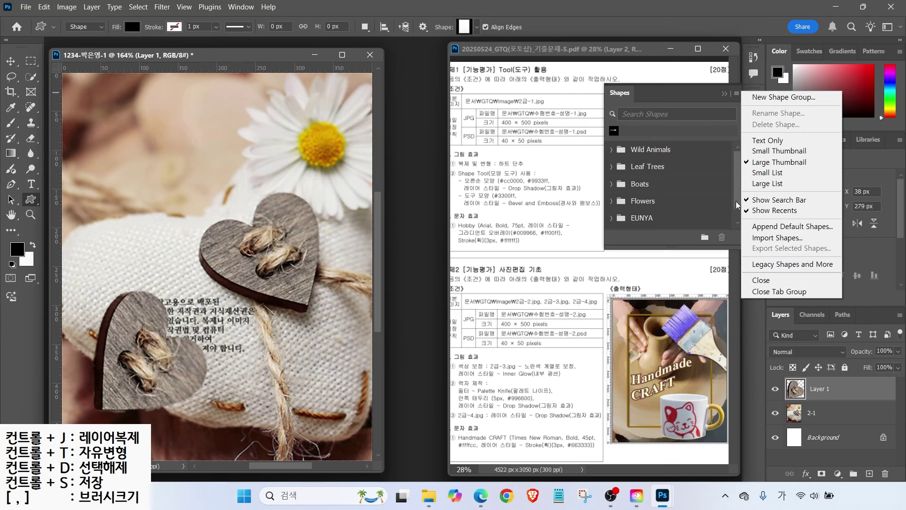
drag(739, 200, 739, 215)
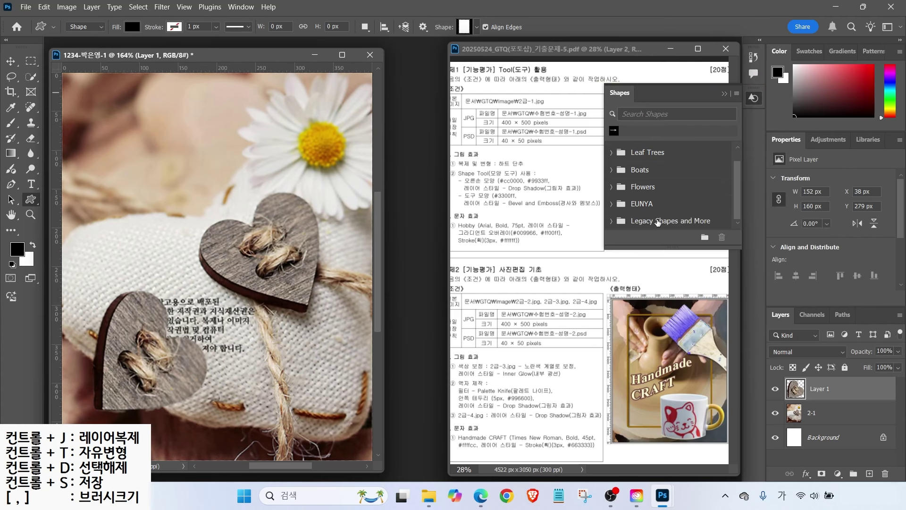
click(477, 25)
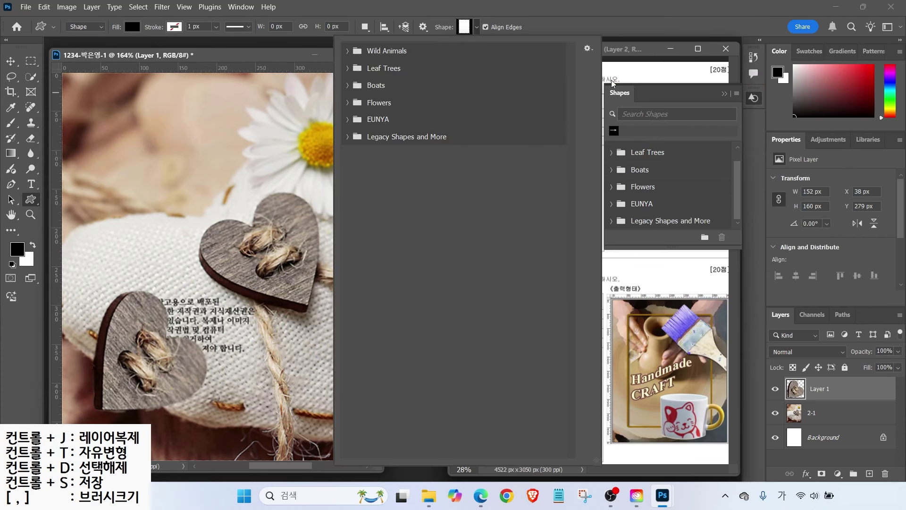
click(724, 94)
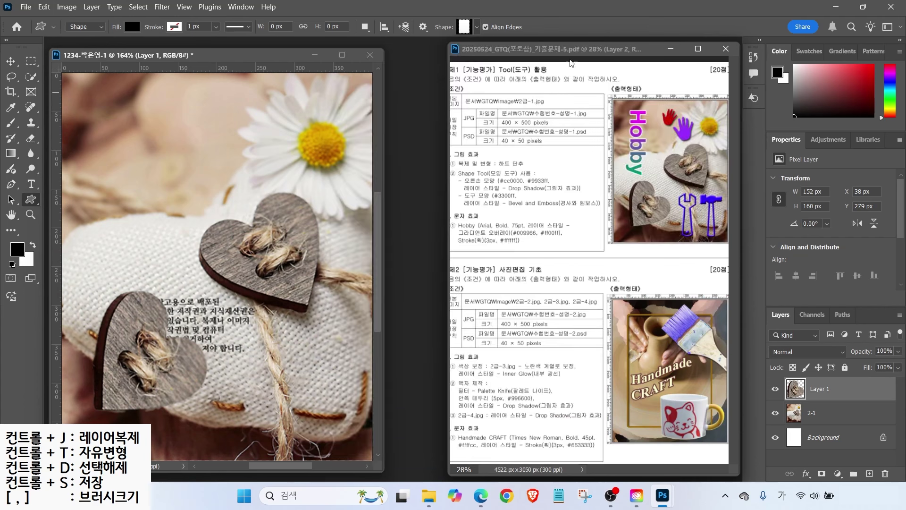
- Open the custom shape list and expand Legacy Shapes and More down to the categories of All Legacy Default Shapes
click(476, 27)
click(348, 137)
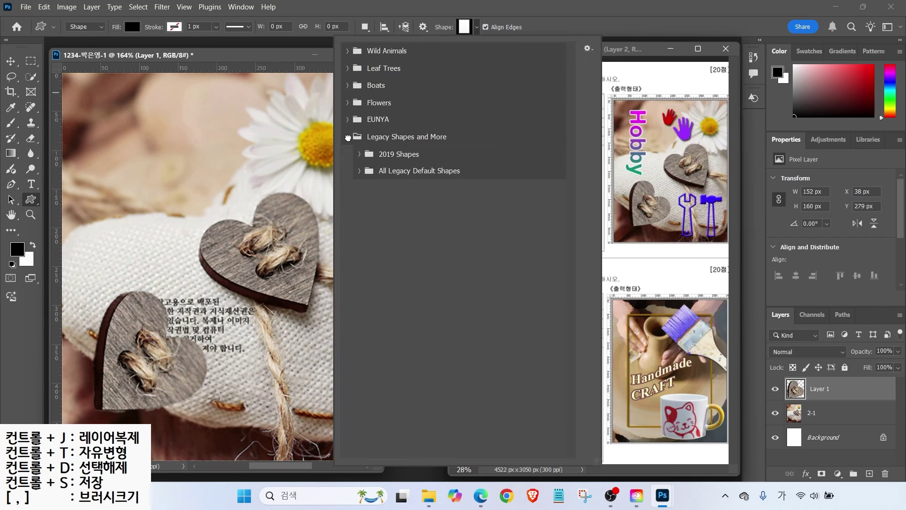
click(397, 172)
click(359, 171)
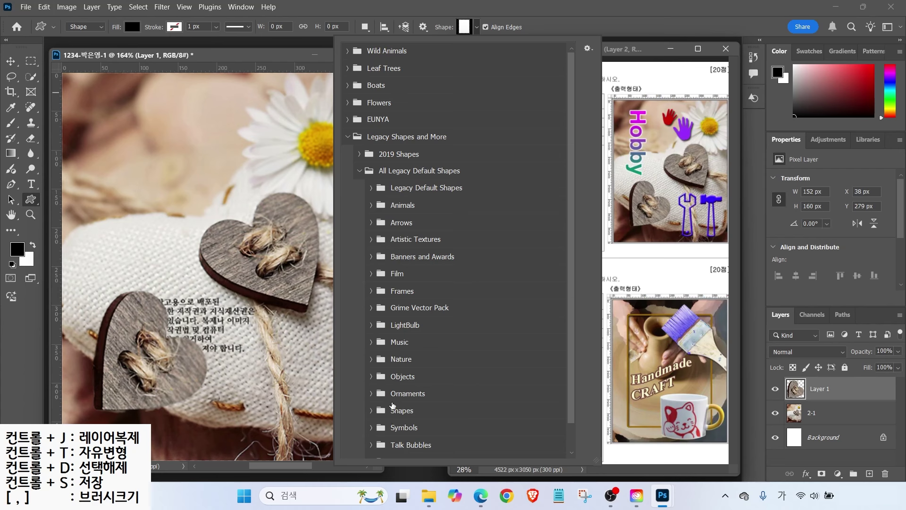
- Expand every category inside All Legacy Default Shapes, from Web up to Legacy Default Shapes, to show their shapes
scroll(390, 408, down, 2)
click(372, 450)
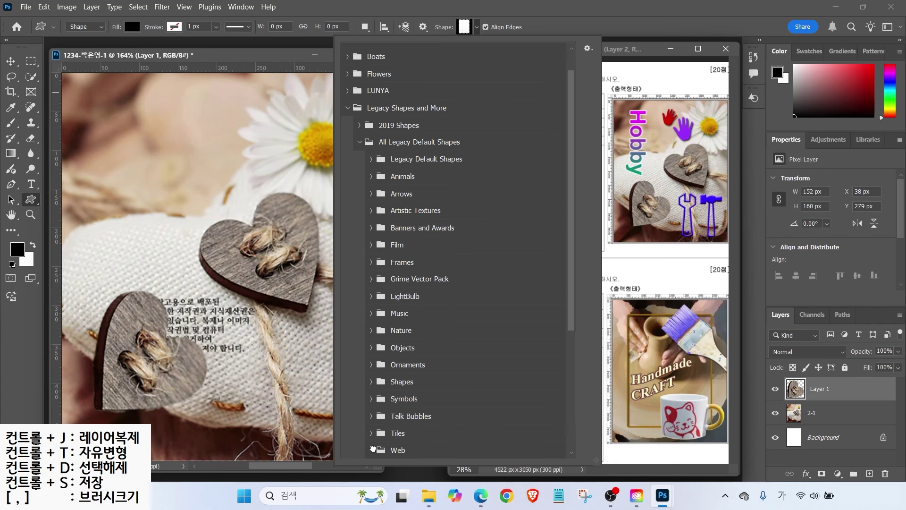
click(372, 433)
click(372, 417)
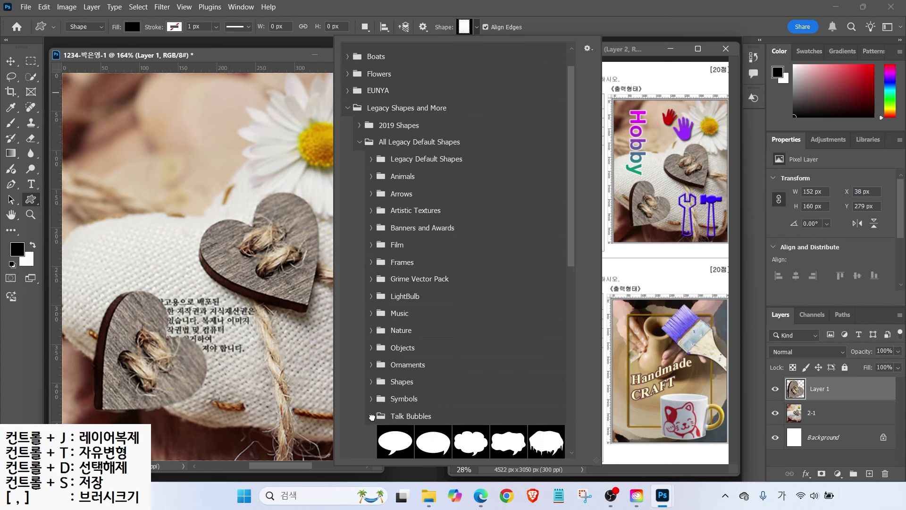
click(372, 400)
click(372, 381)
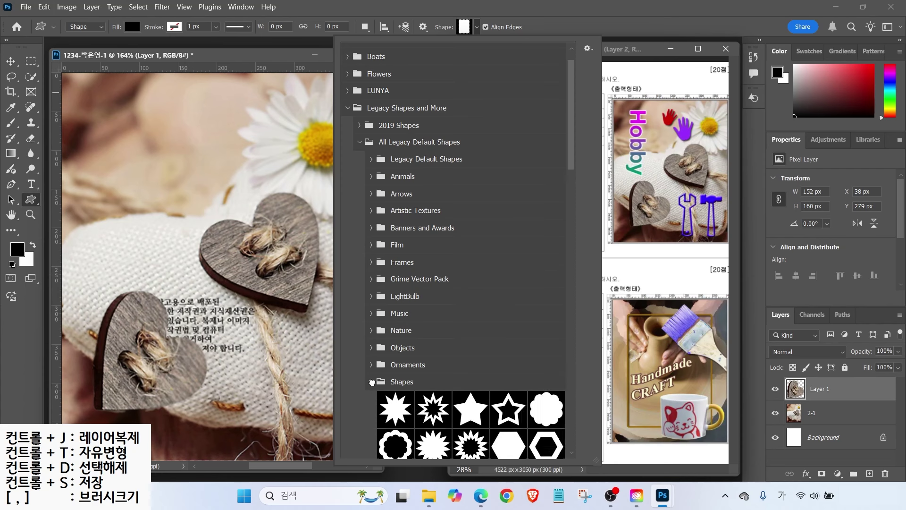
click(370, 365)
click(370, 348)
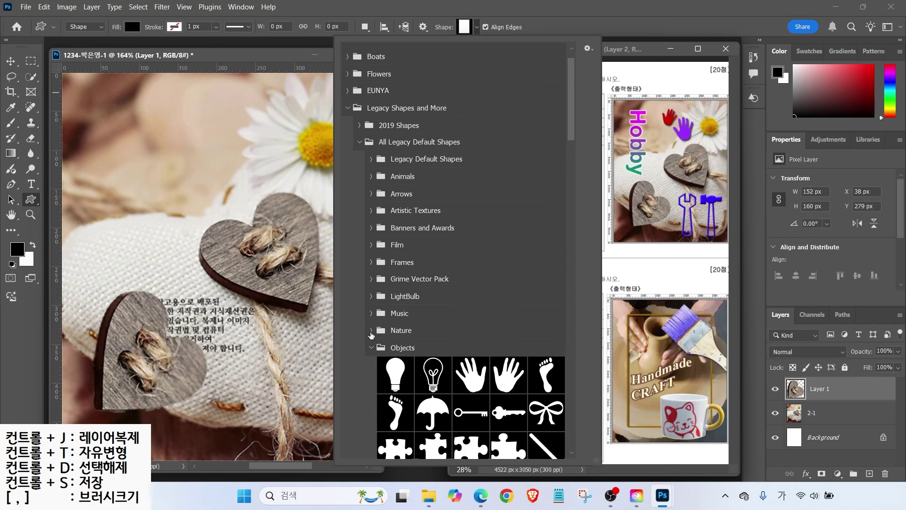
click(370, 330)
click(370, 312)
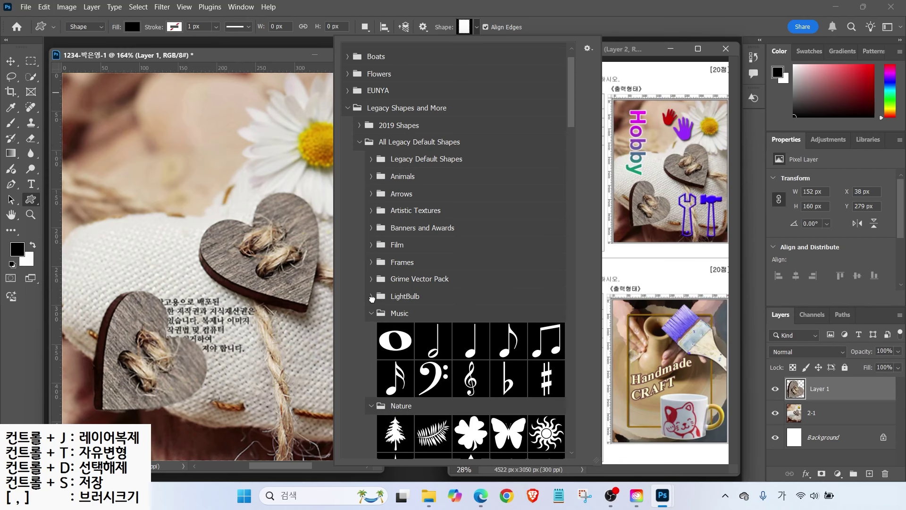
click(372, 296)
click(371, 278)
click(371, 262)
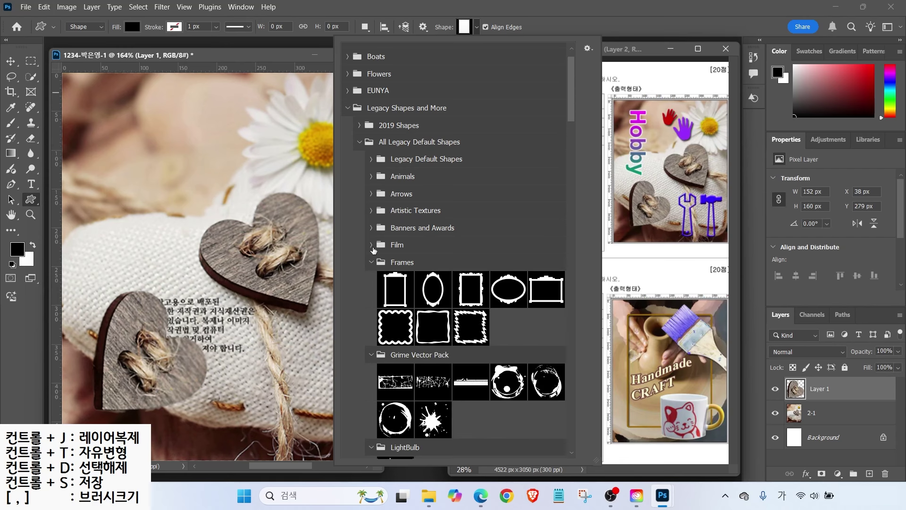
click(371, 245)
click(371, 227)
click(371, 210)
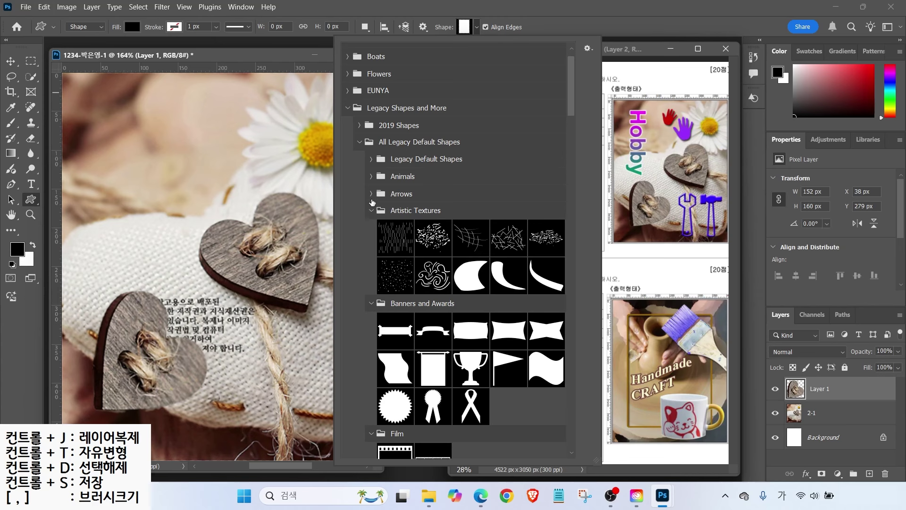
click(371, 194)
click(371, 176)
click(371, 159)
- Draw the right-hand custom shape from the Objects category, about 68 by 76 px, between the upper heart button and the daisy
scroll(556, 224, down, 15)
click(503, 199)
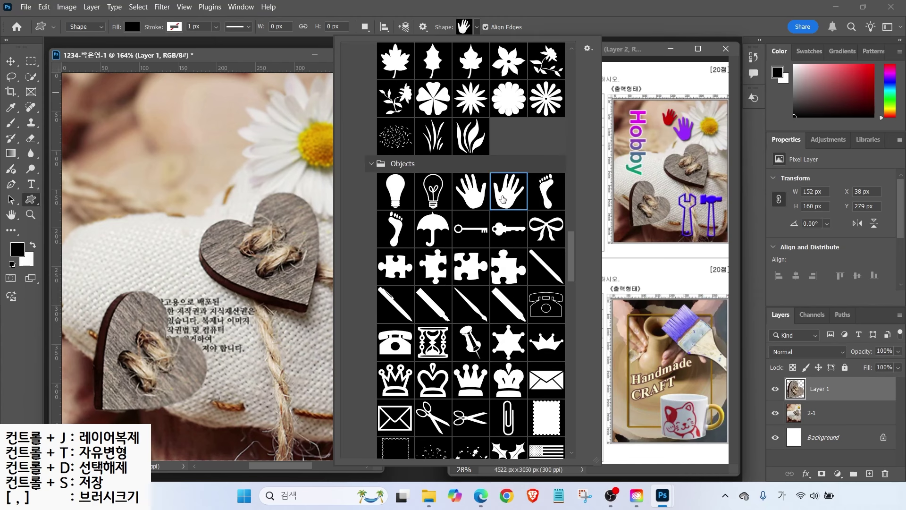
drag(252, 140, 302, 218)
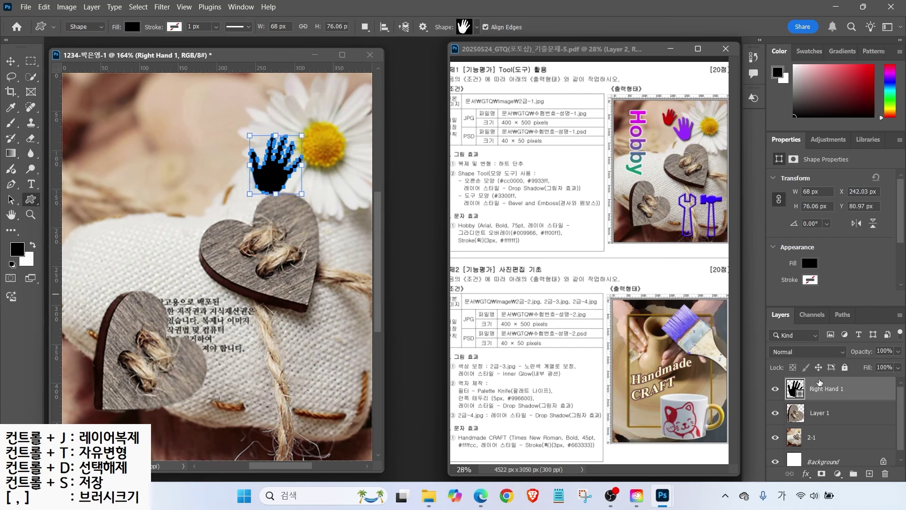
click(797, 385)
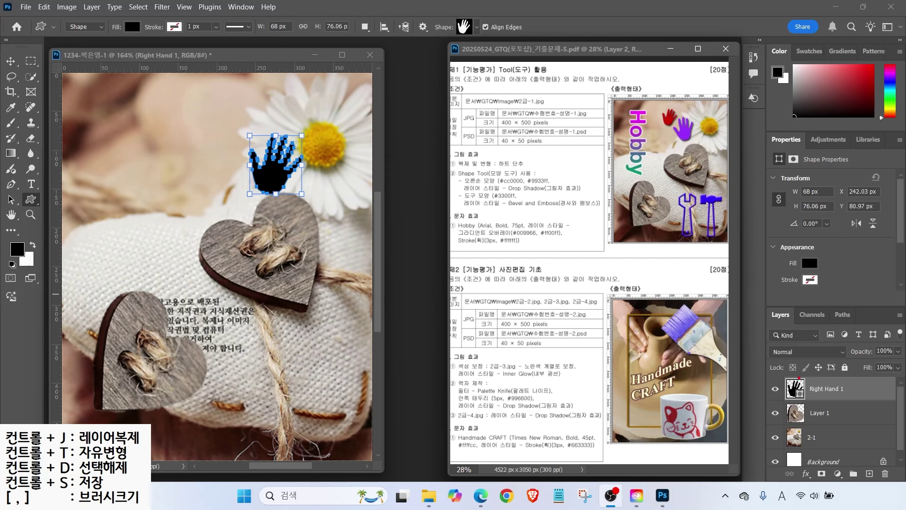
mouse_move(806, 405)
mouse_down()
mouse_move(782, 370)
mouse_move(814, 376)
mouse_move(819, 398)
mouse_up()
drag(750, 350, 783, 380)
key(Escape)
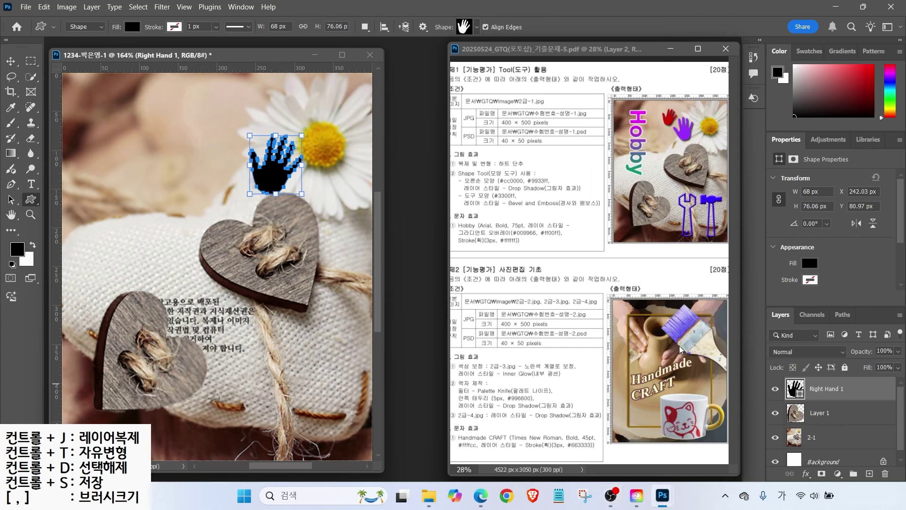
- Set the right-hand shape's fill colour to #cc0000
key(Return)
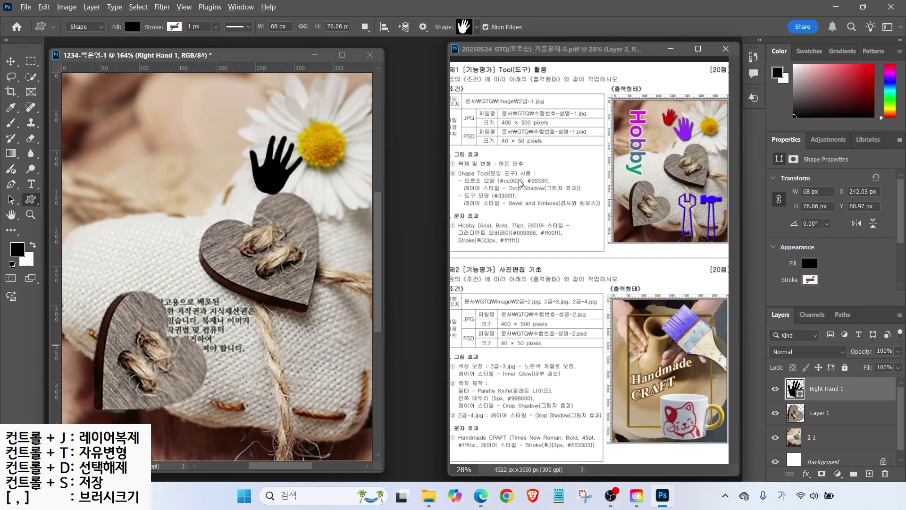
mouse_move(641, 91)
mouse_down()
mouse_move(657, 112)
mouse_move(694, 117)
mouse_up()
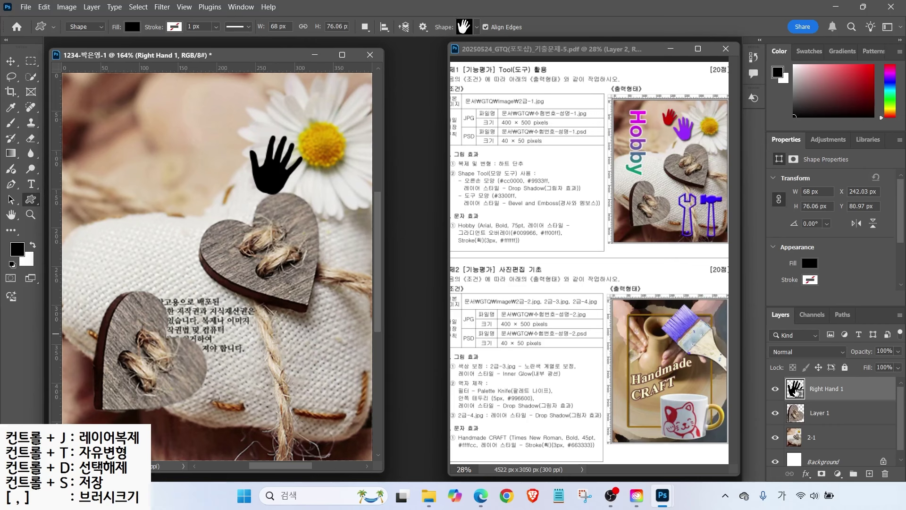
double_click(798, 392)
mouse_move(704, 125)
mouse_down()
mouse_move(647, 127)
mouse_move(494, 90)
mouse_move(258, 68)
mouse_up()
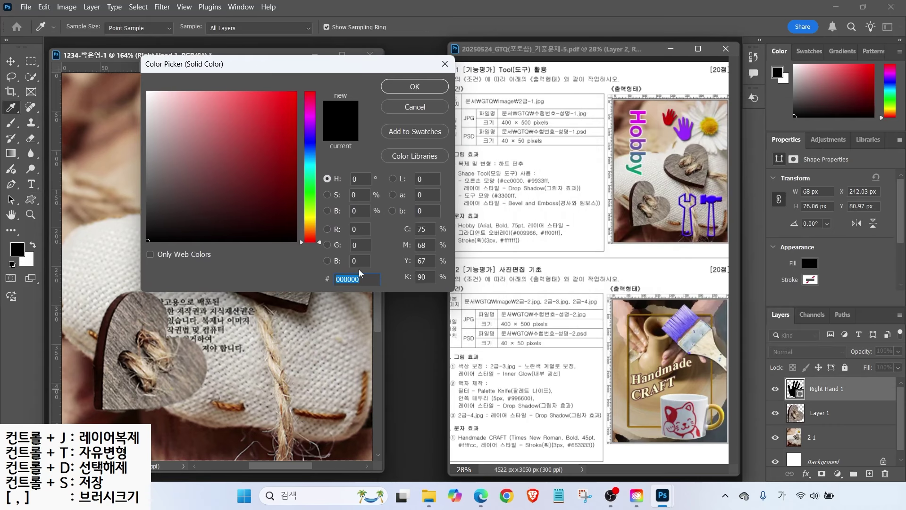
text(ㅊ)
key(Hangul)
key(BackSpace)
text(cc0000)
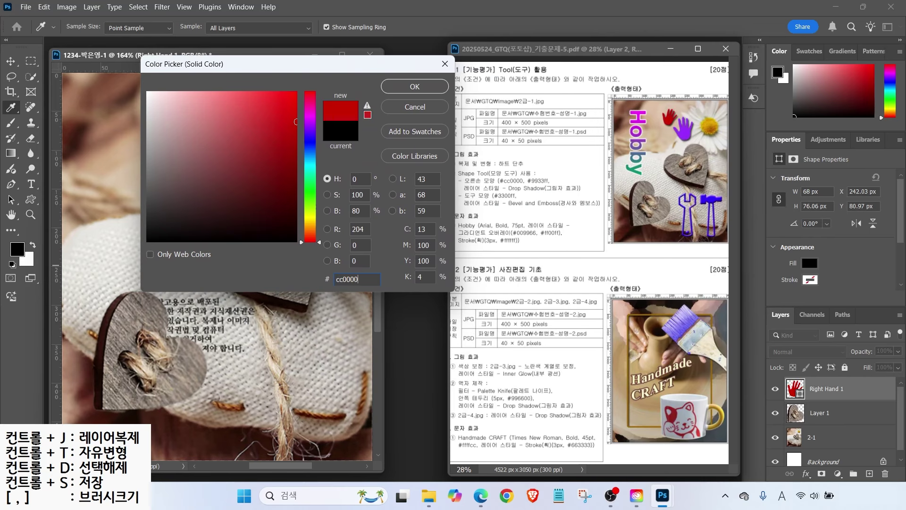
key(Return)
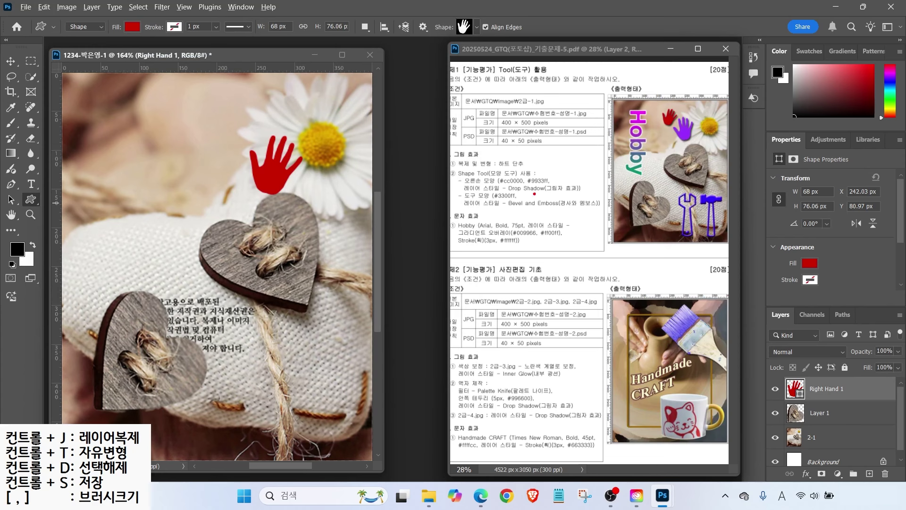
drag(514, 194, 588, 194)
mouse_move(752, 298)
mouse_down()
mouse_move(871, 460)
mouse_move(904, 480)
mouse_up()
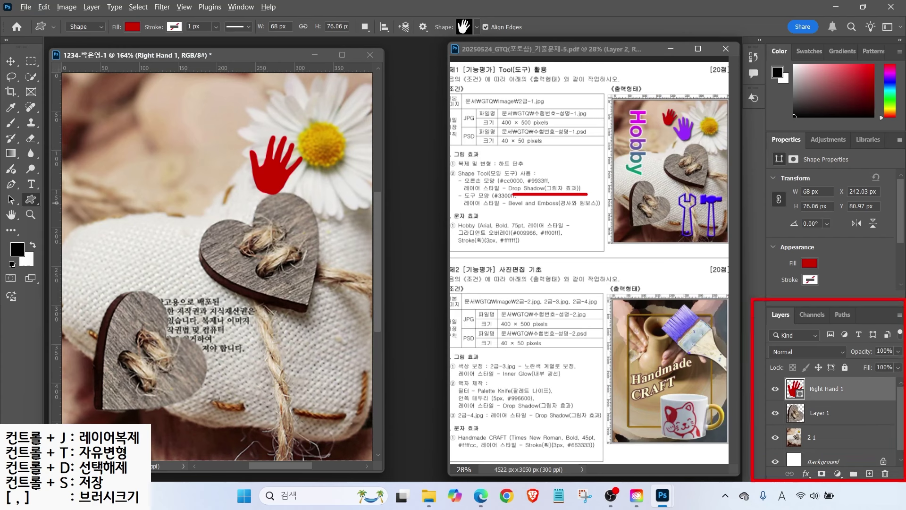
drag(793, 461, 821, 484)
drag(823, 449, 808, 468)
key(Escape)
- Apply a Drop Shadow to the red hand with 73% opacity, a 123° angle and a 5 px distance
click(805, 473)
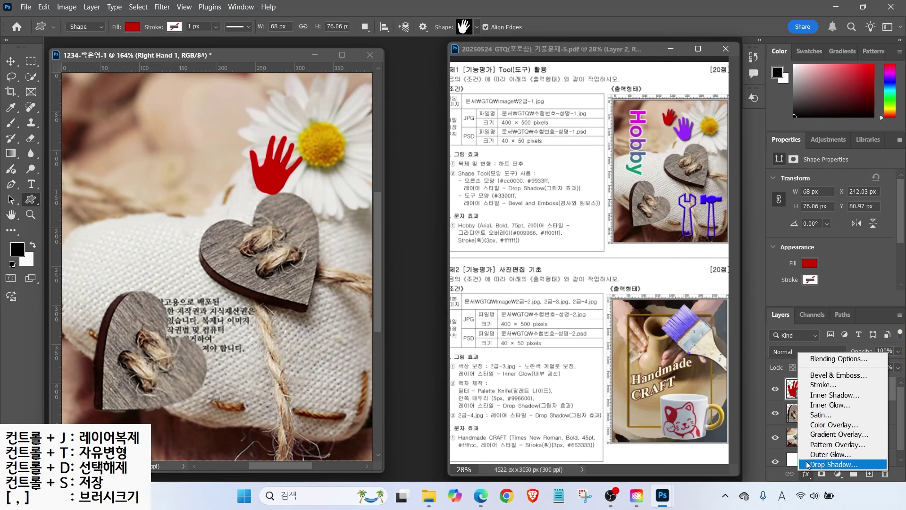
click(814, 465)
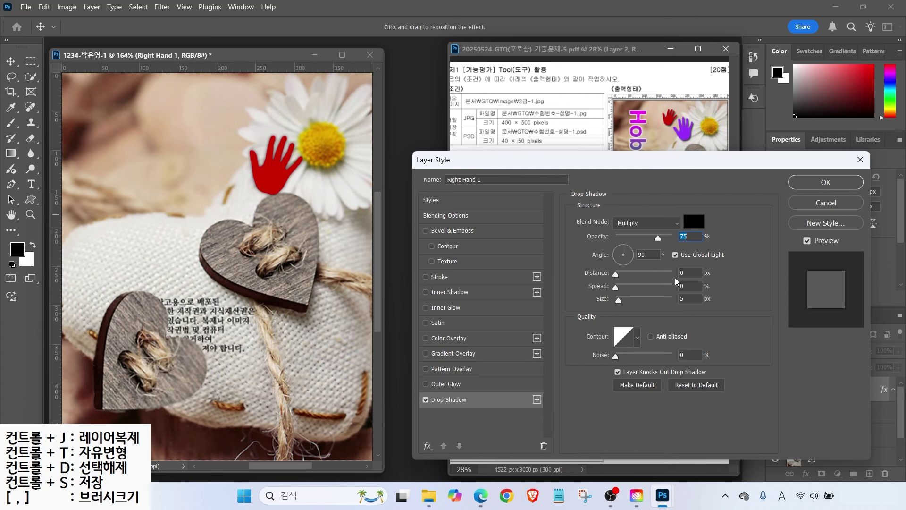
double_click(687, 272)
drag(615, 278, 618, 277)
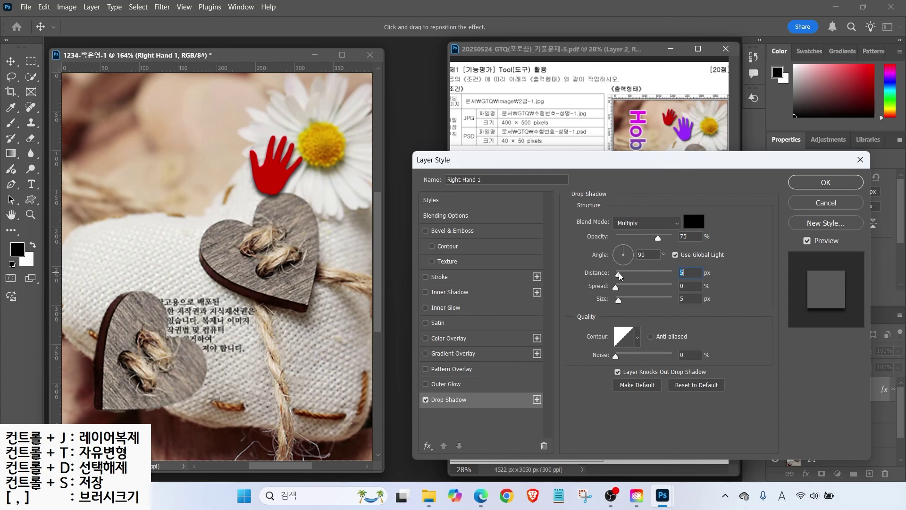
drag(663, 239, 618, 247)
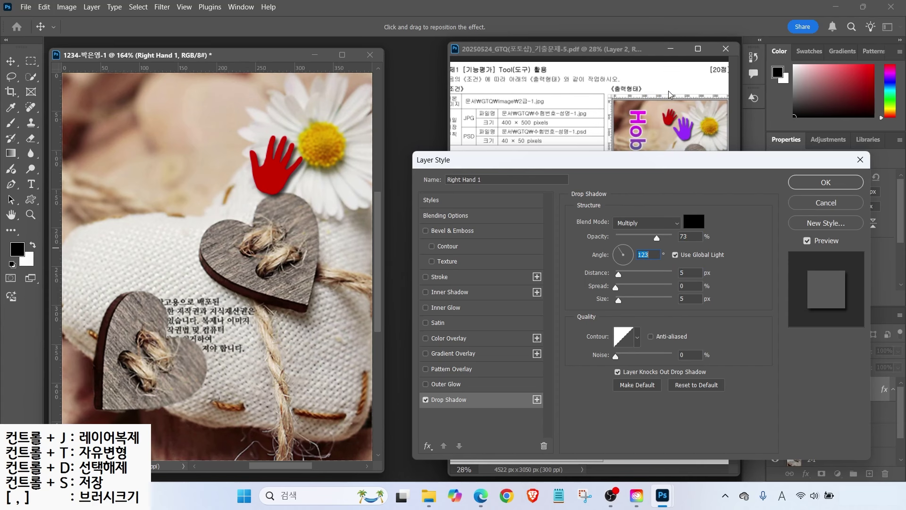
click(807, 182)
- Move the red hand to about X 190 px, Y 30 px, and place a duplicate at about X 237 px, Y 94 px
drag(279, 176, 239, 137)
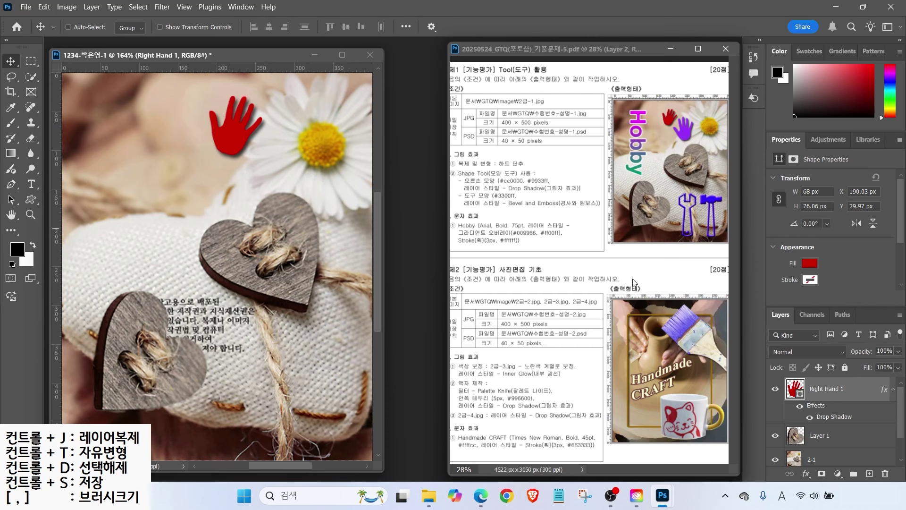
key(ctrl+j)
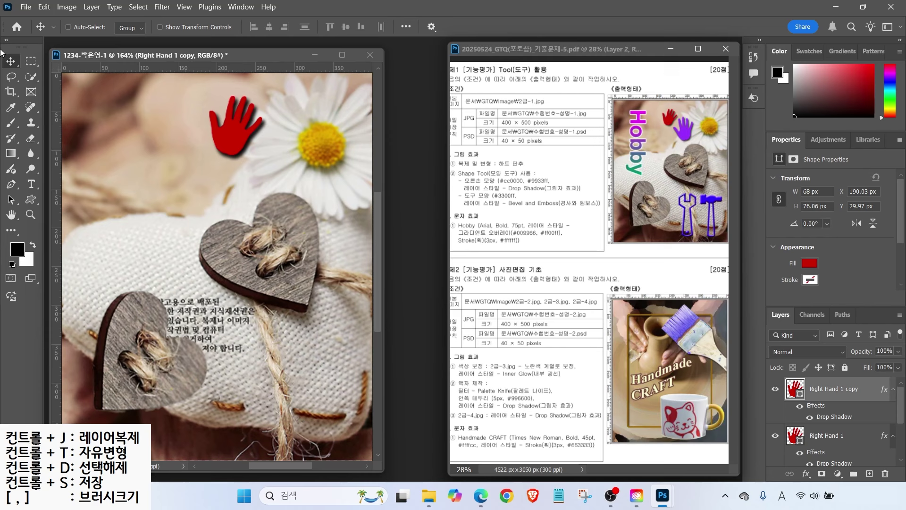
drag(233, 127, 269, 177)
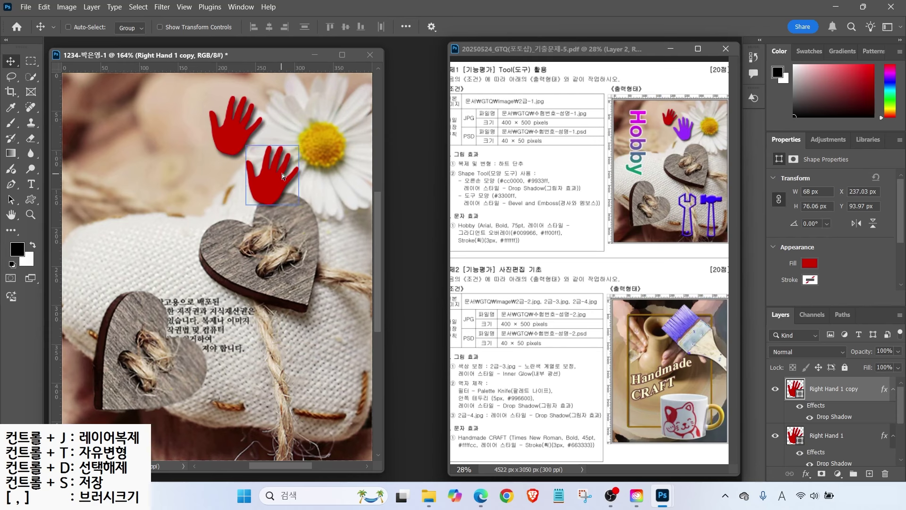
- Free Transform the duplicated hand, rotating it about -27.5° and enlarging it to about 87 by 104 px above the upper heart
key(ctrl+t)
drag(297, 142, 302, 106)
drag(280, 163, 283, 171)
key(Return)
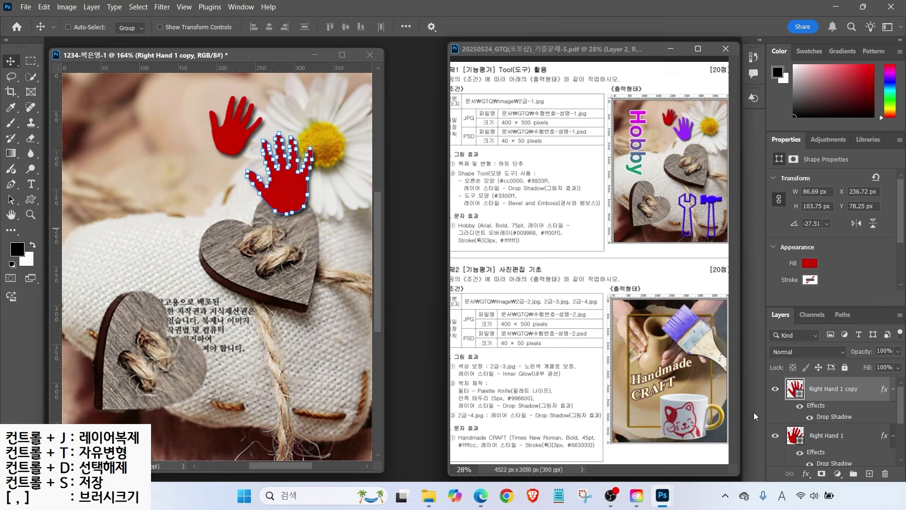
- Set the duplicated hand's fill colour to #9933ff
double_click(795, 388)
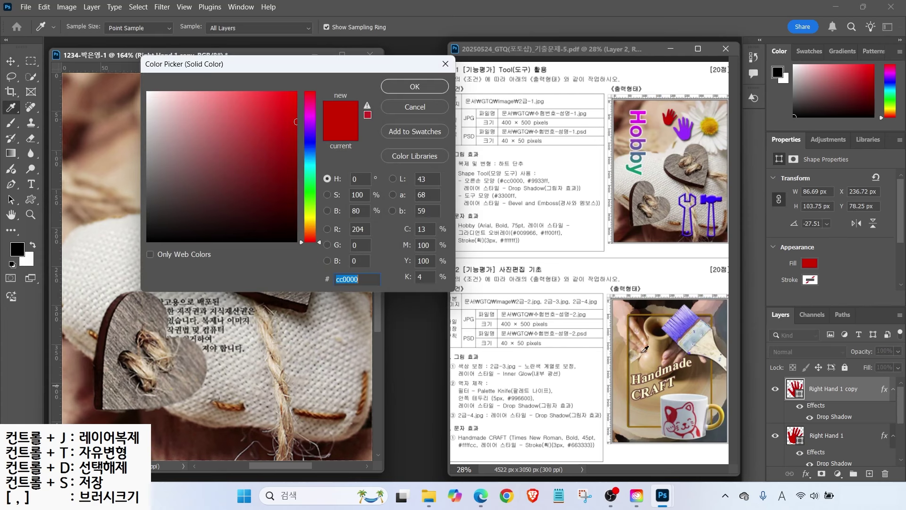
text(9933ff)
key(Return)
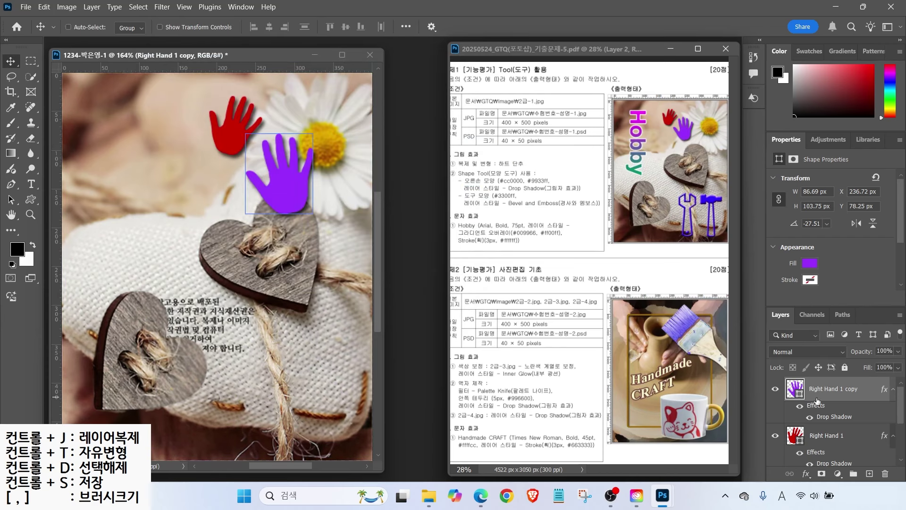
- Scale both hand layers together to about 102 by 116 px and position them at about X 175 px, Y 24 px
drag(810, 376, 836, 373)
drag(821, 427, 841, 413)
click(825, 431)
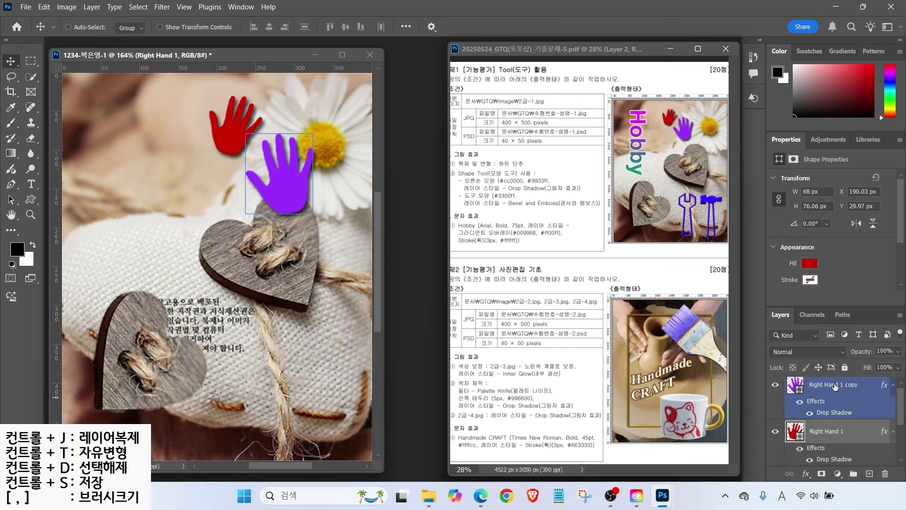
ctrl+click(808, 389)
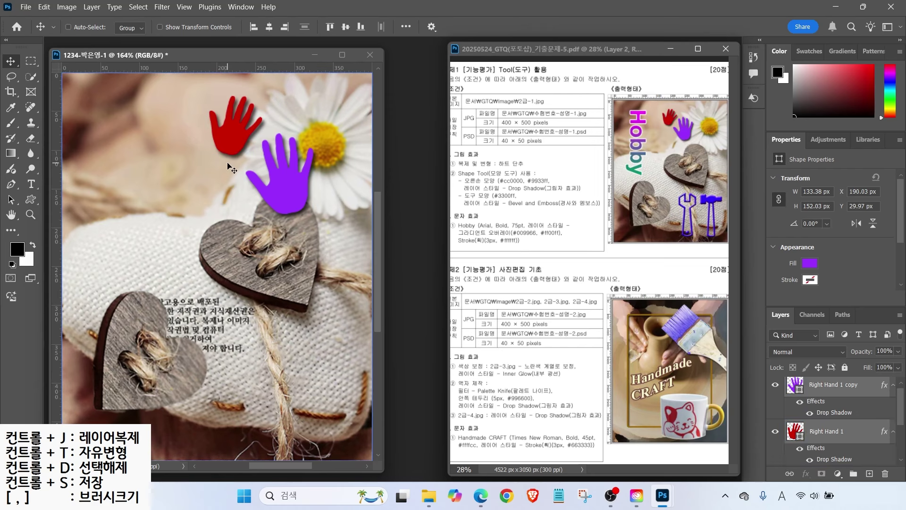
key(ctrl)
key(ctrl+t)
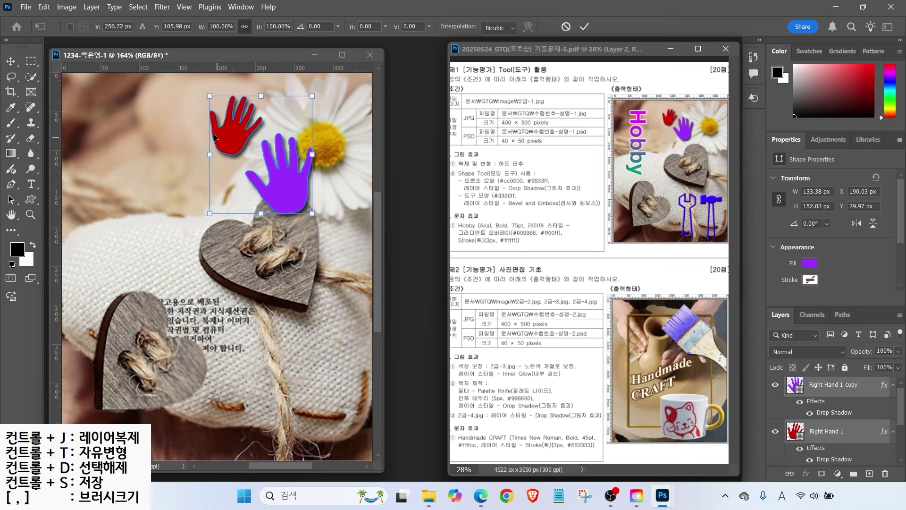
drag(311, 97, 287, 124)
drag(264, 189, 254, 156)
key(Return)
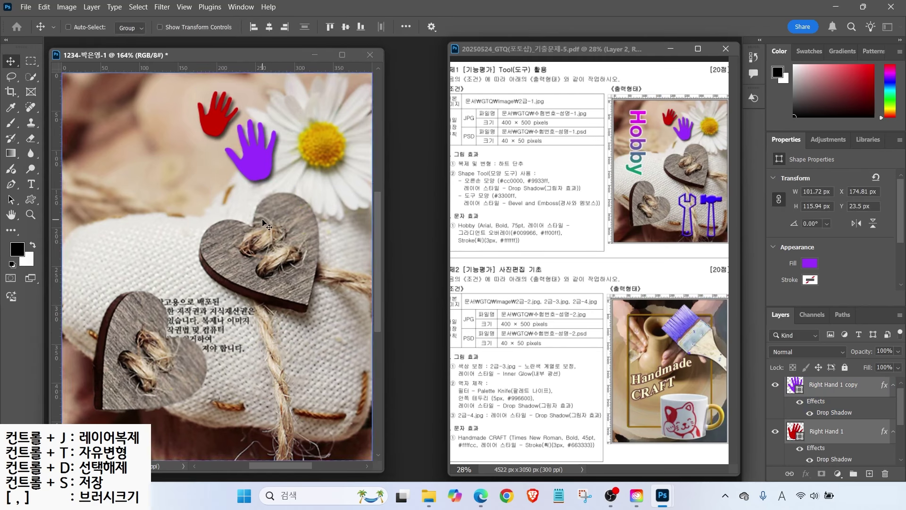
- Draw the wrench-and-hammer Tools custom shape from the Web group, about 168 by 170 px, below the upper heart
drag(668, 192, 741, 241)
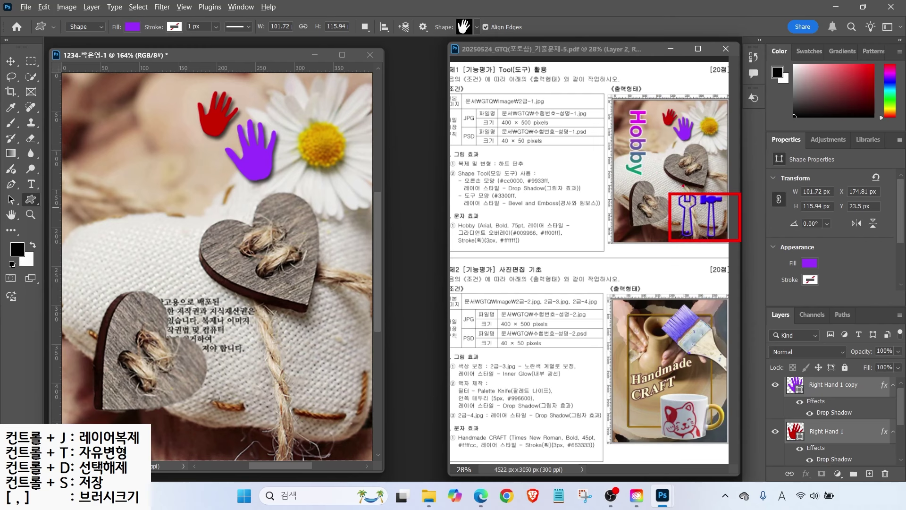
click(474, 27)
drag(574, 260, 570, 427)
click(433, 438)
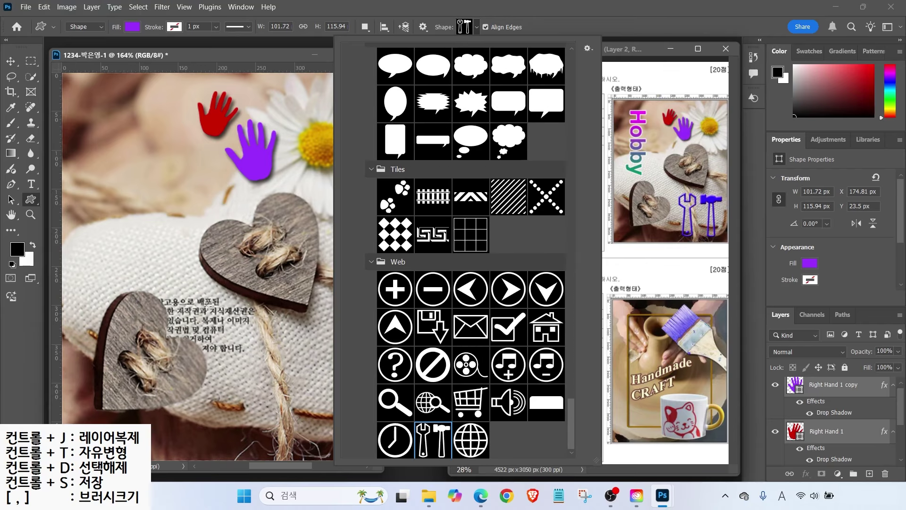
drag(223, 305, 354, 436)
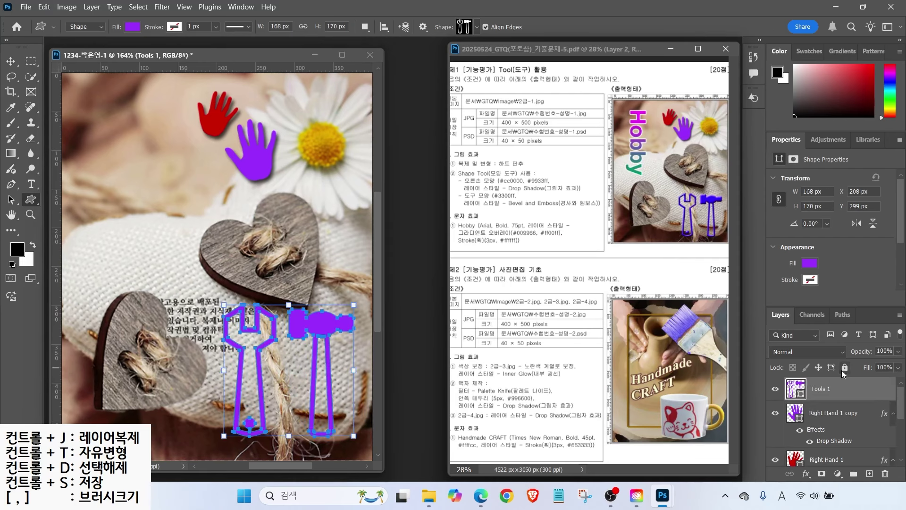
- Set the tools shape's fill colour to #3300ff
double_click(796, 389)
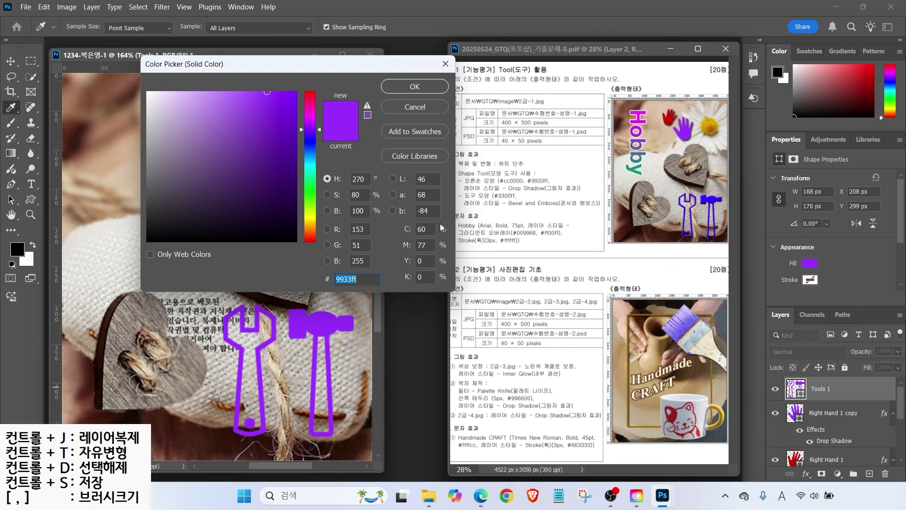
text(3300ff)
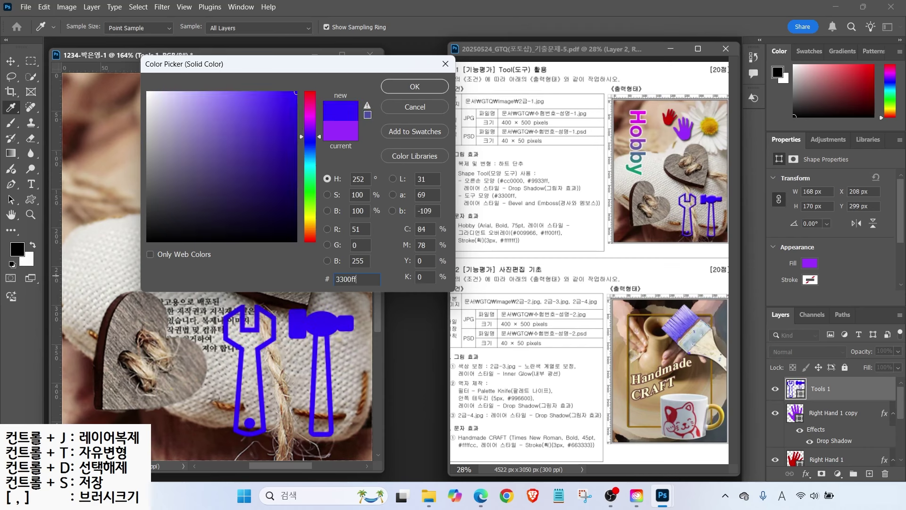
key(Return)
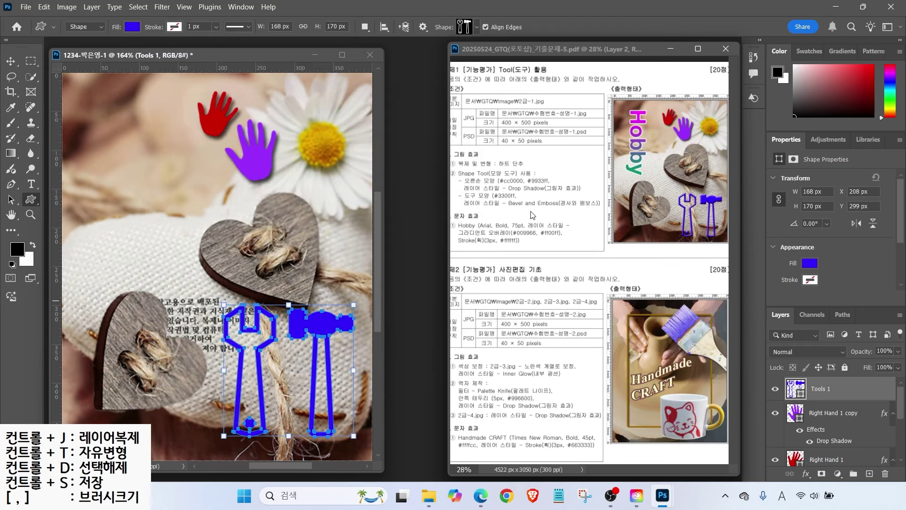
key(ctrl)
key(alt)
drag(757, 302, 904, 486)
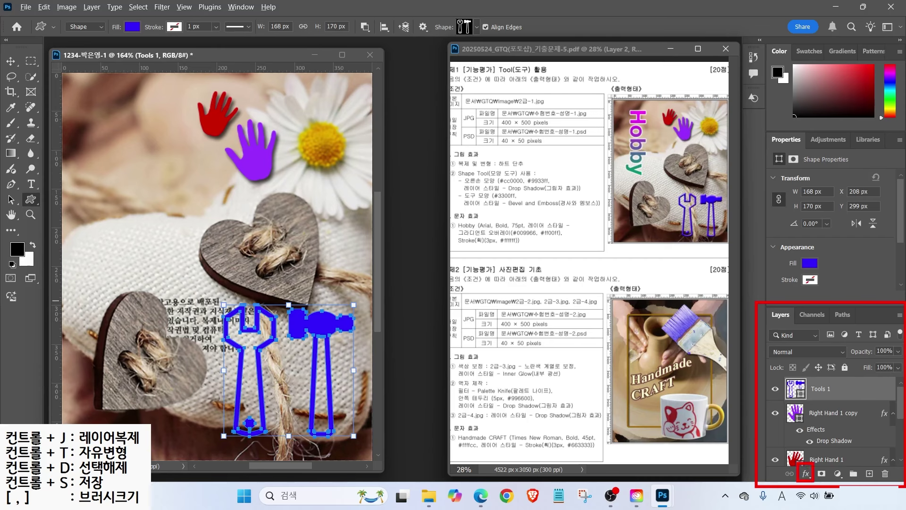
key(Escape)
- Add a Bevel & Emboss effect to the tools shape and move the shape to about X 210 px, Y 315 px
click(805, 474)
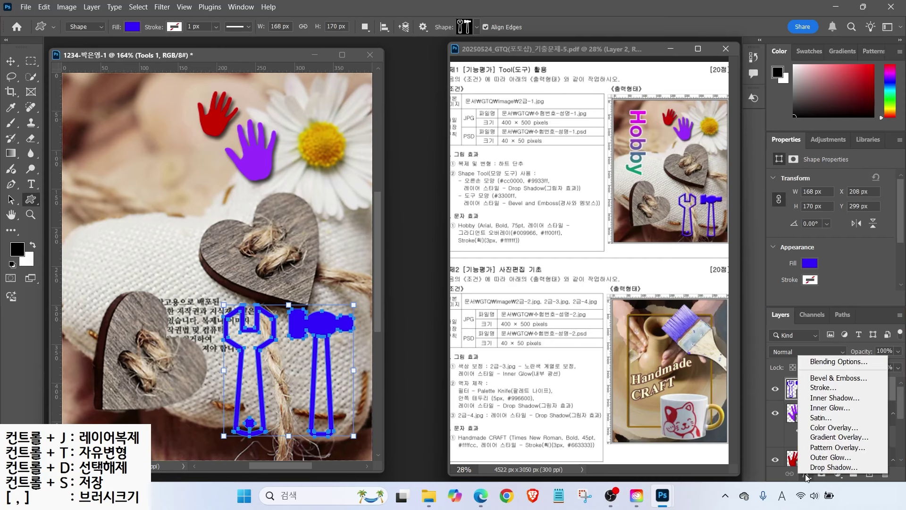
click(826, 377)
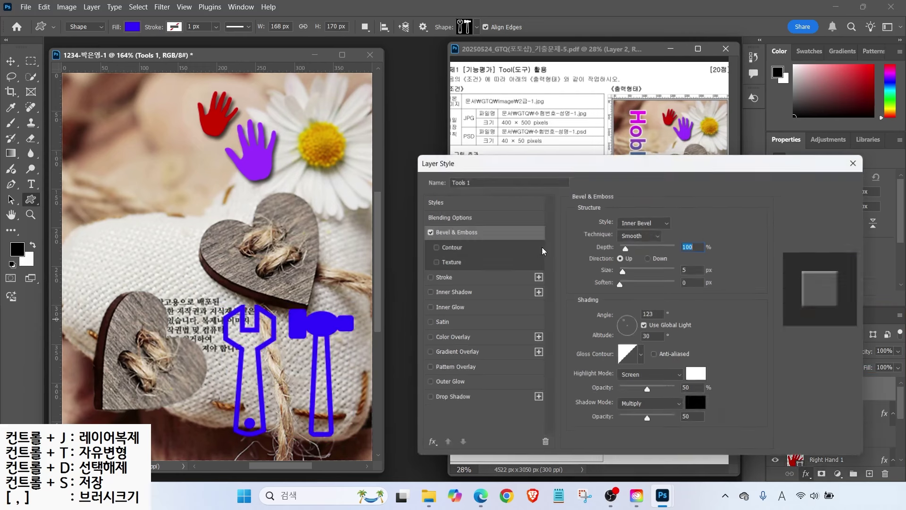
click(427, 231)
click(427, 231)
click(426, 231)
click(427, 231)
key(alt)
drag(600, 245, 623, 270)
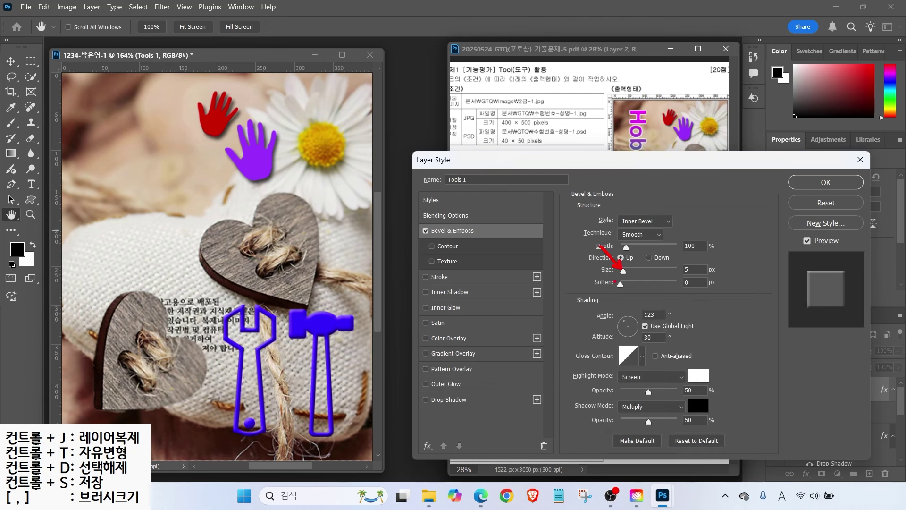
click(826, 182)
key(v)
drag(474, 213, 511, 181)
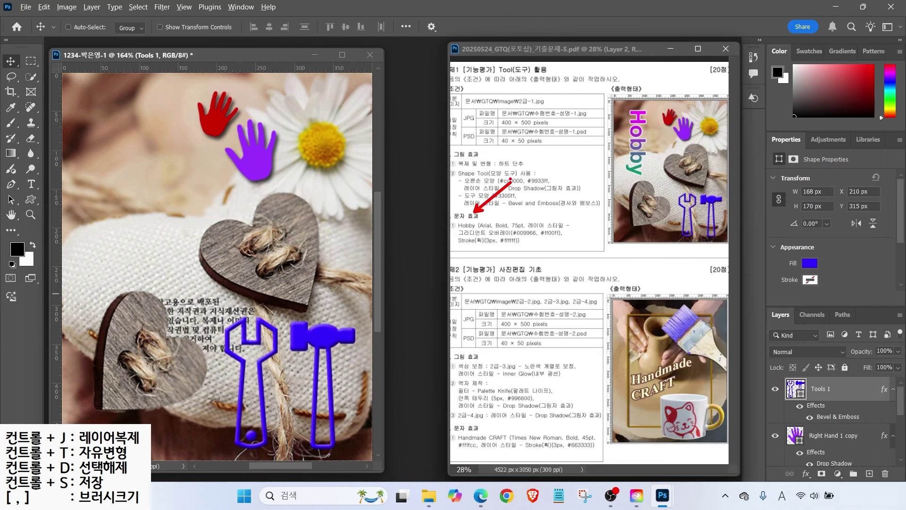
- Add a horizontal text layer reading "Hobby" beside the purple hand, above the fabric
click(31, 184)
click(153, 188)
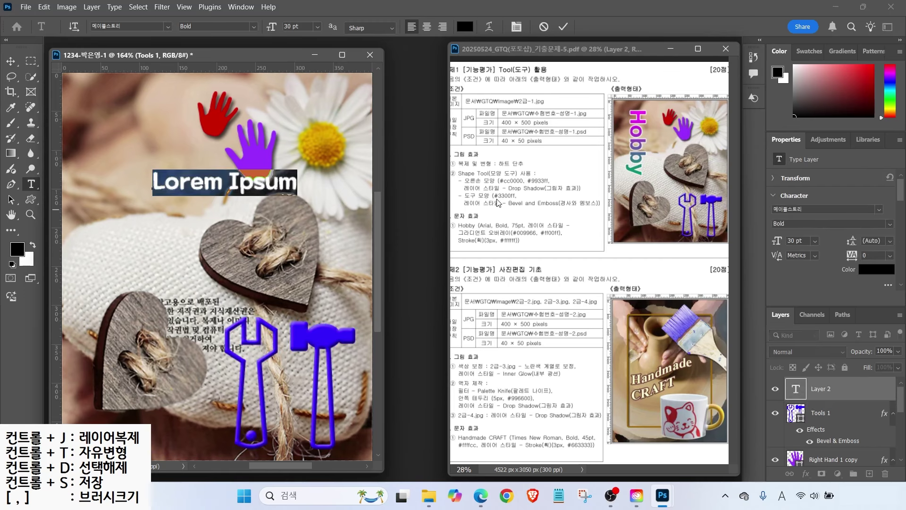
text(Hobby)
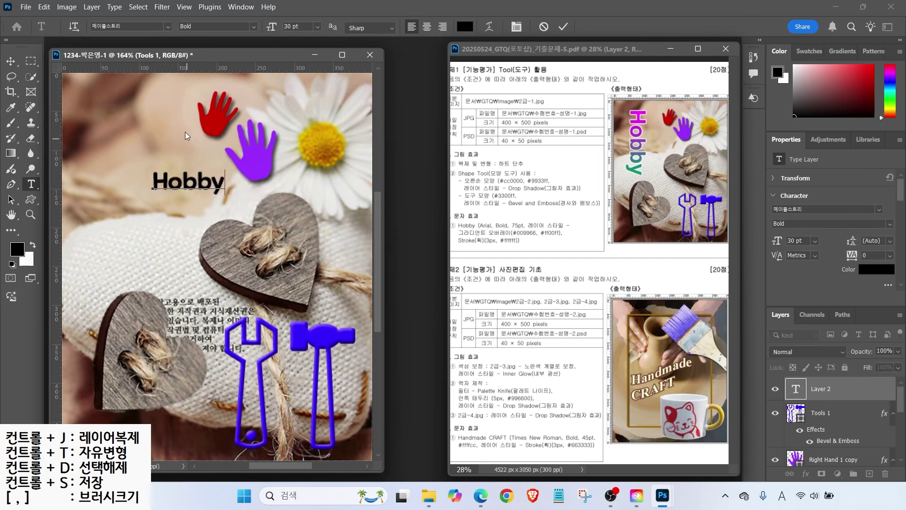
click(11, 61)
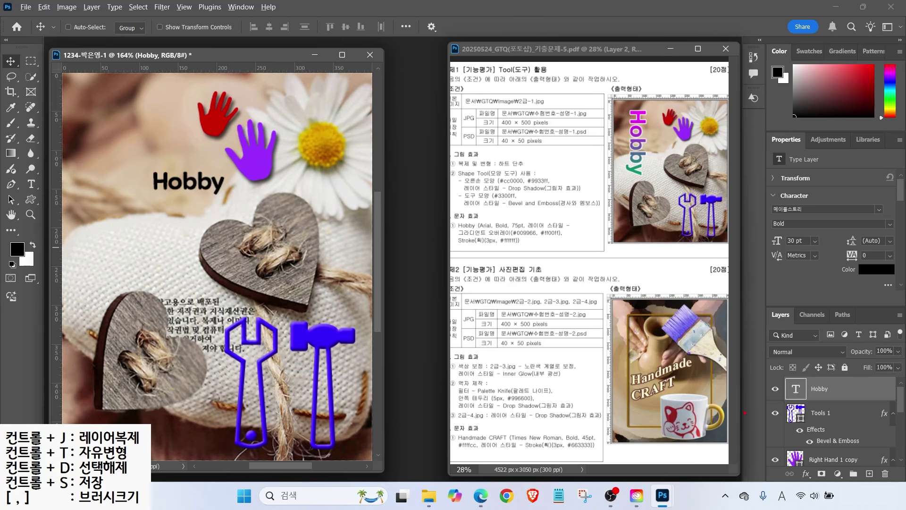
drag(772, 371, 875, 411)
drag(16, 169, 58, 191)
mouse_move(47, 17)
mouse_down()
mouse_move(323, 60)
mouse_move(477, 45)
mouse_up()
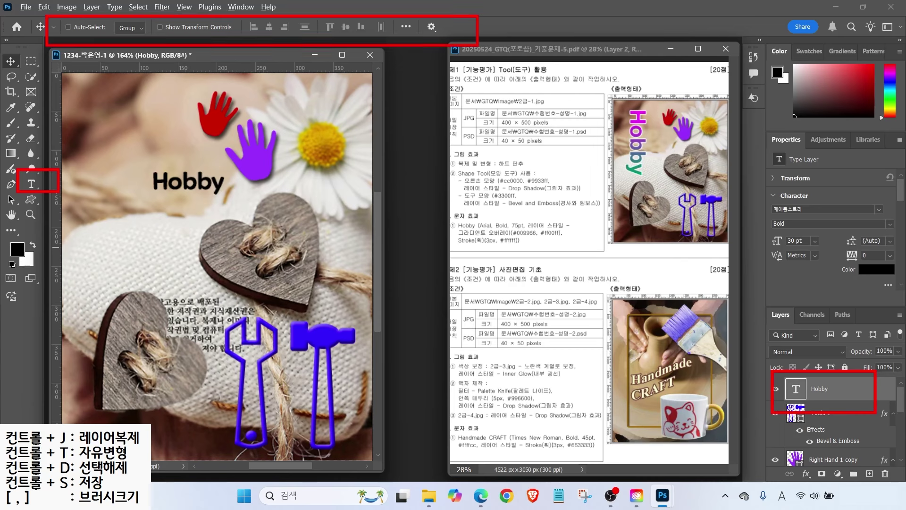
key(Escape)
- Set the Hobby text to Arial Bold at 75 pt
click(31, 184)
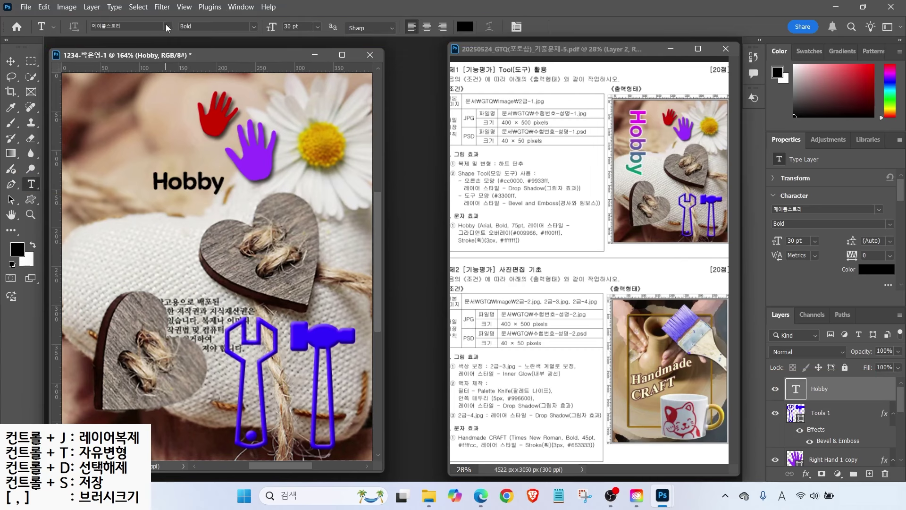
click(165, 24)
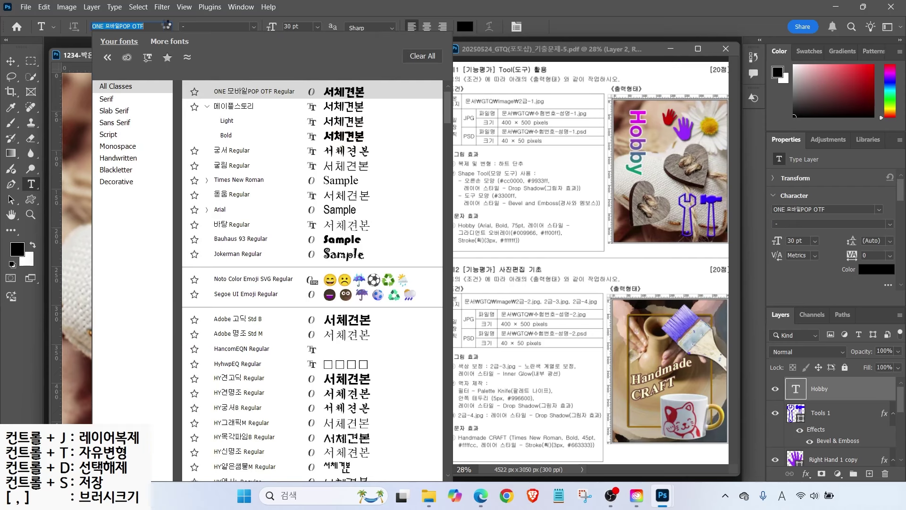
click(207, 210)
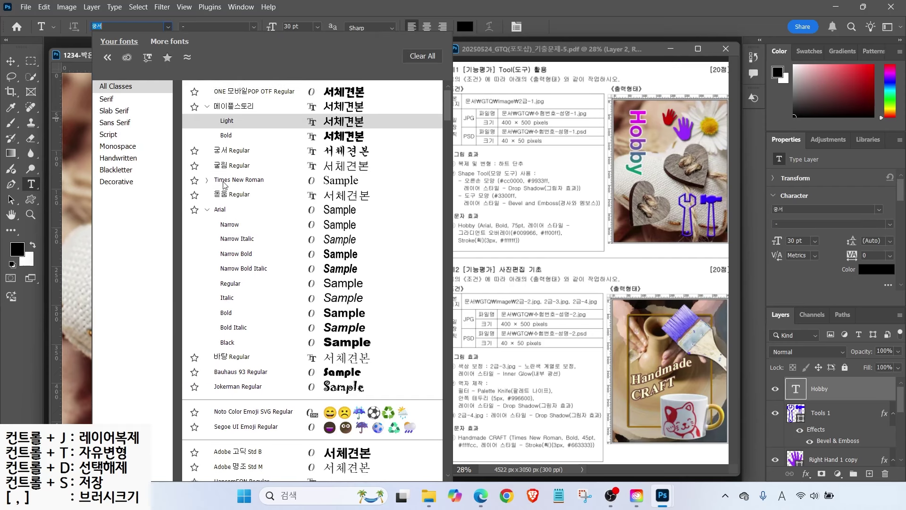
click(220, 209)
click(217, 26)
click(217, 125)
double_click(305, 27)
text(75)
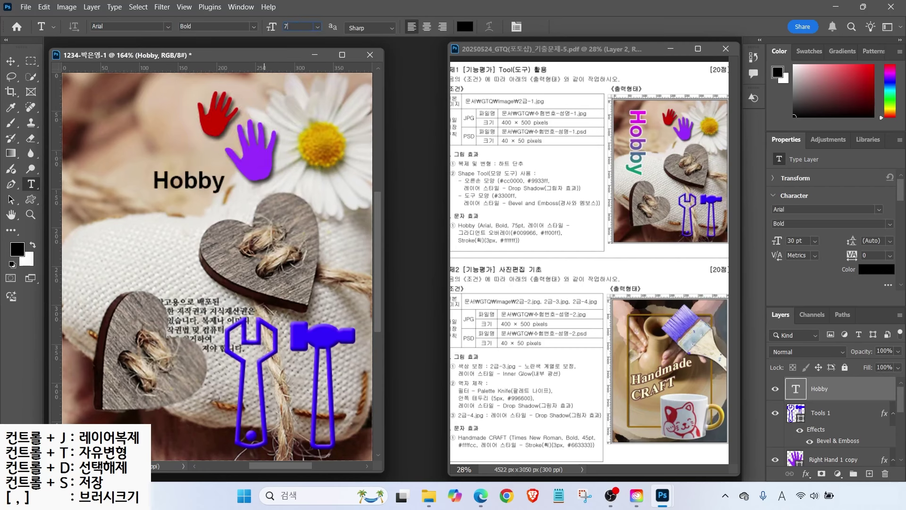
key(Return)
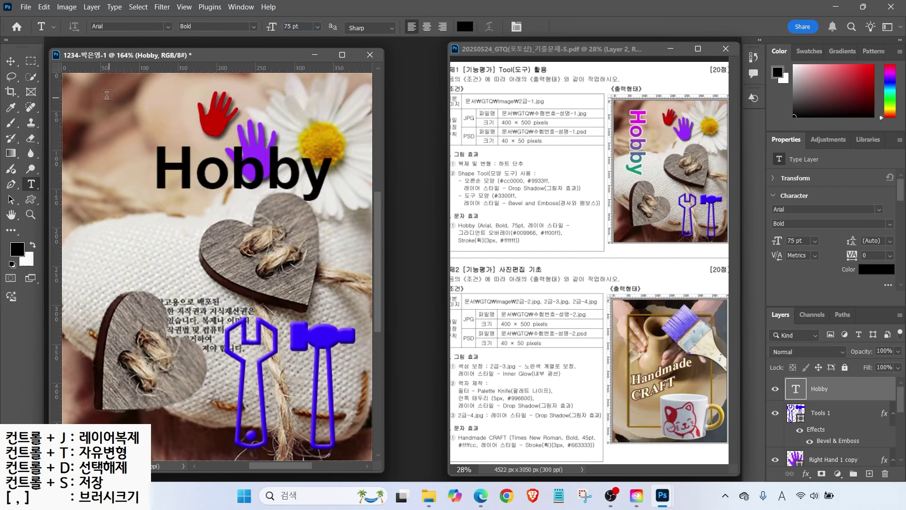
- Rotate the Hobby text a quarter turn clockwise and place it vertically along the image's upper left side
key(ctrl+t)
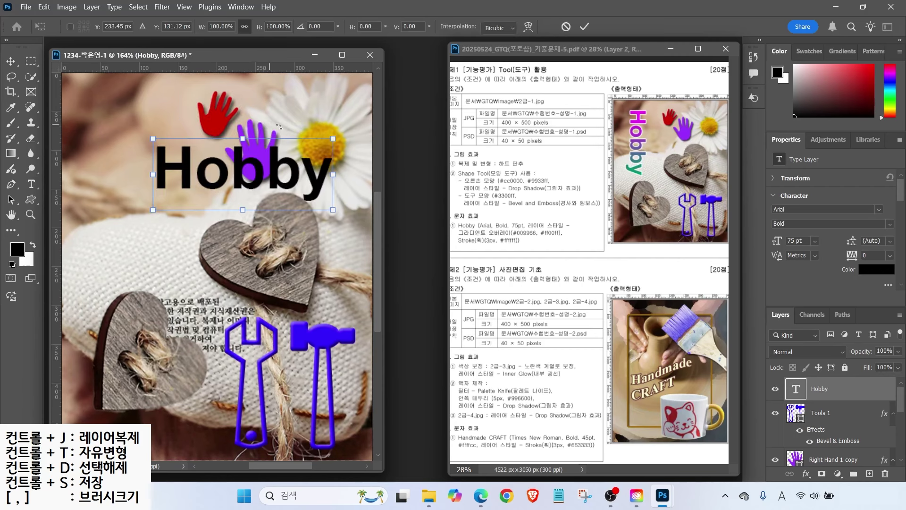
drag(346, 128, 285, 232)
drag(238, 208, 122, 212)
key(Return)
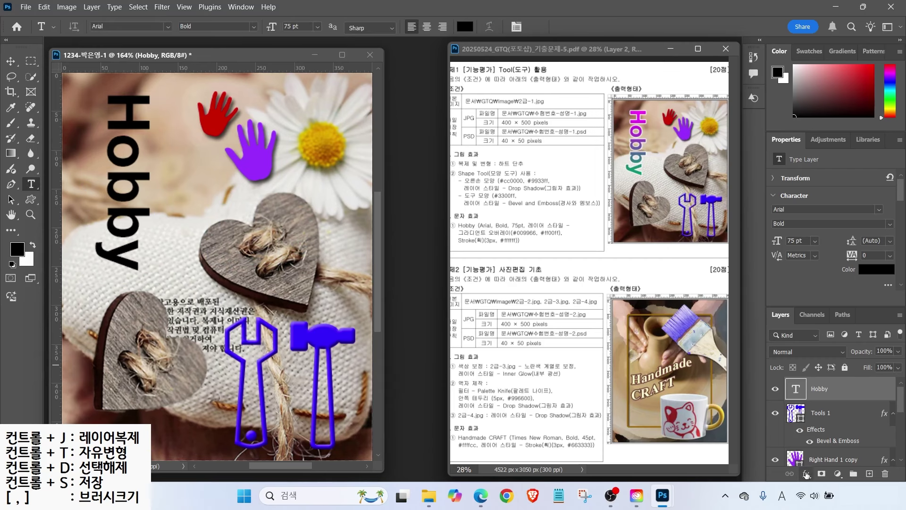
- Add a Gradient Overlay to the Hobby text and remove the middle colour stop from its gradient
click(806, 473)
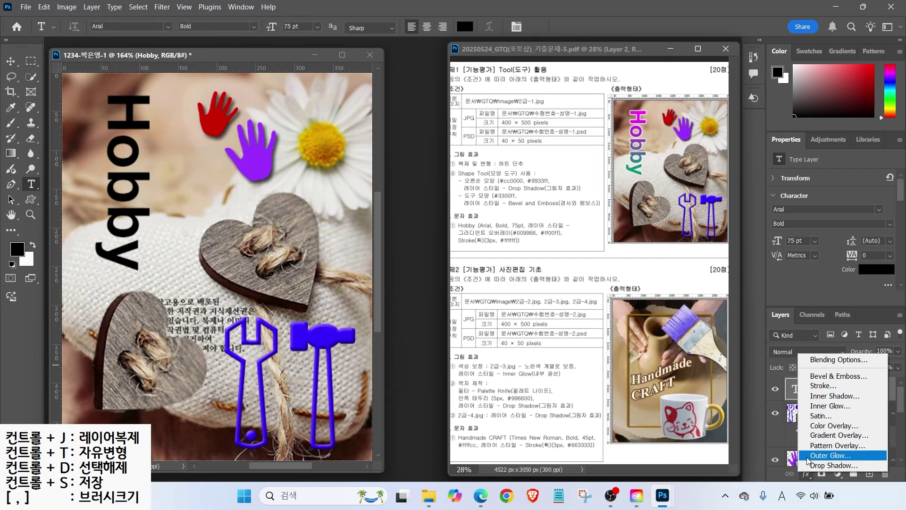
click(814, 432)
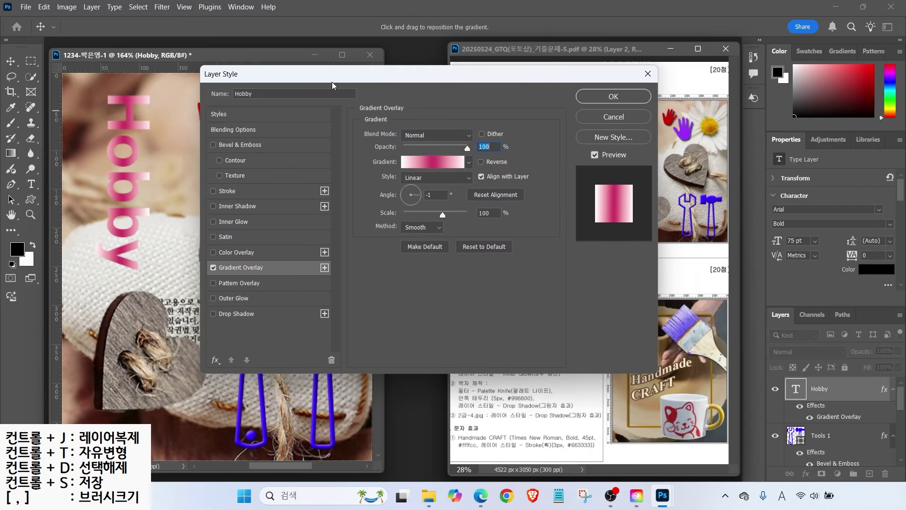
click(419, 156)
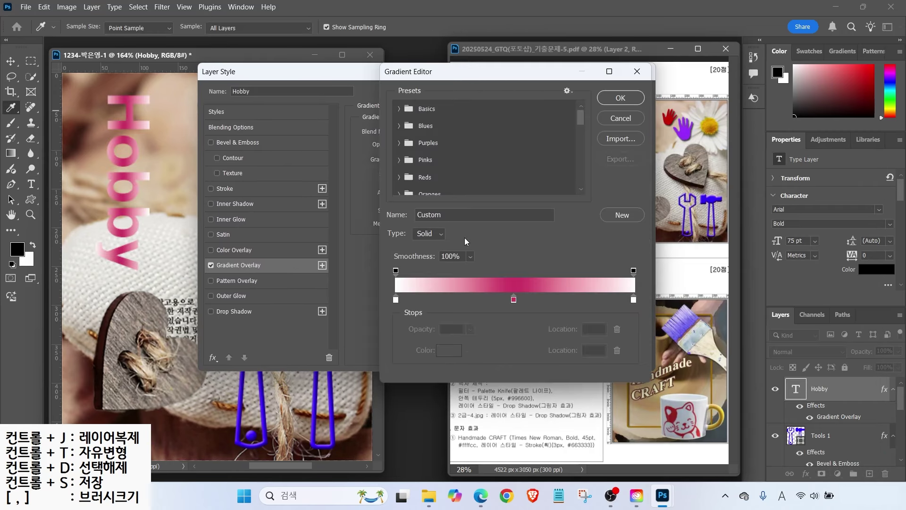
key(alt)
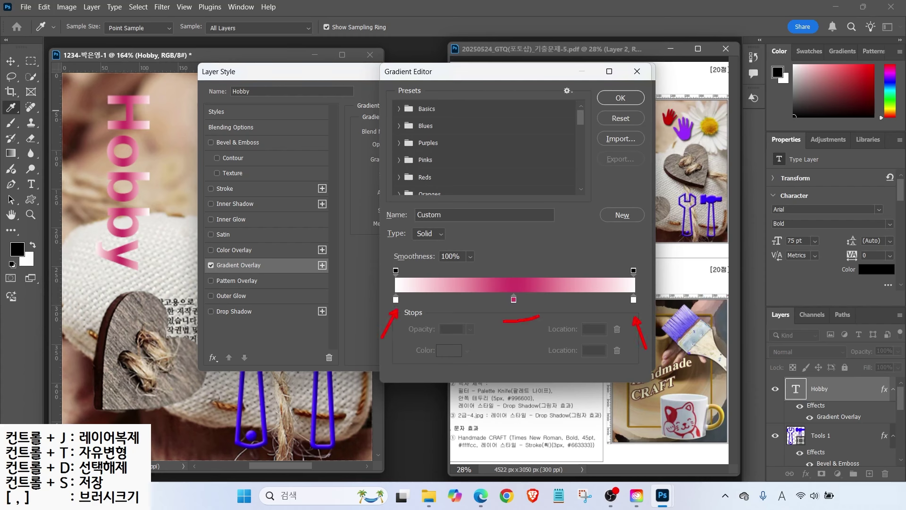
mouse_move(517, 308)
mouse_down()
mouse_move(536, 346)
mouse_move(532, 424)
mouse_up()
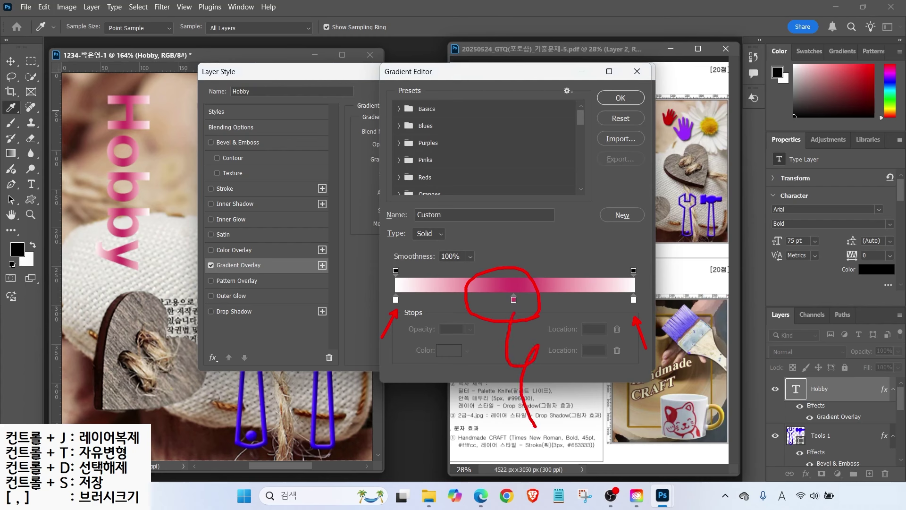
drag(513, 300, 511, 316)
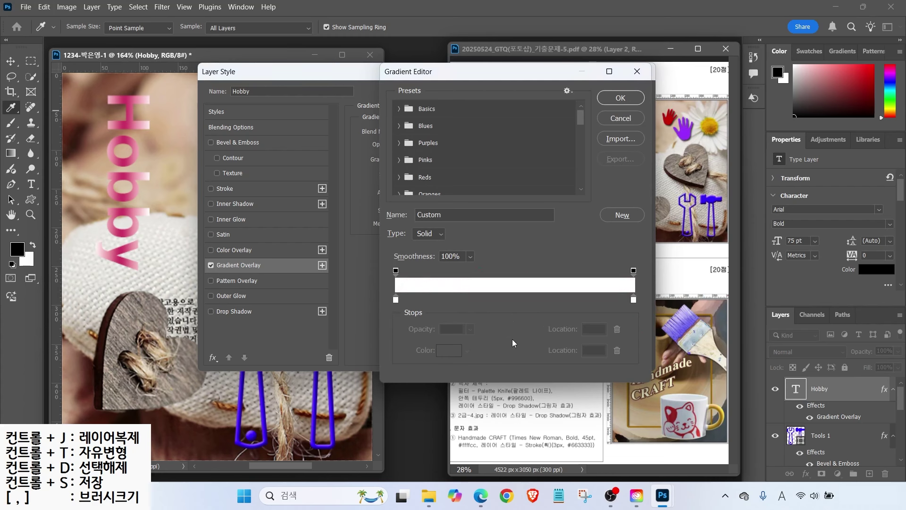
- Set the overlay gradient's start stop to #009966 and its end stop to #ff00ff
double_click(396, 299)
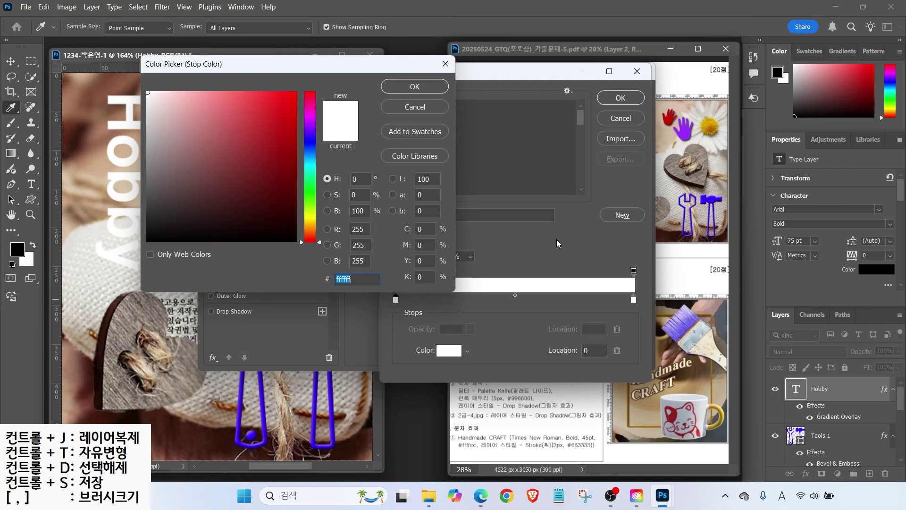
text(009966)
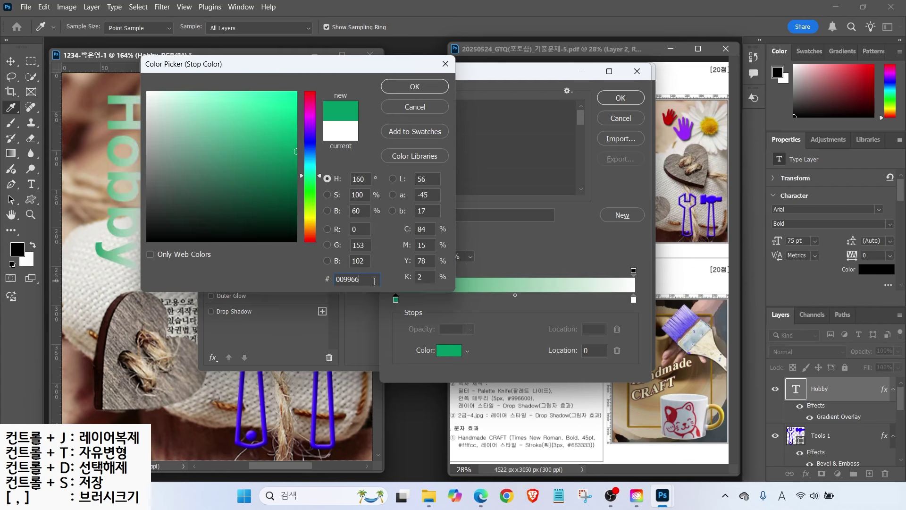
key(Return)
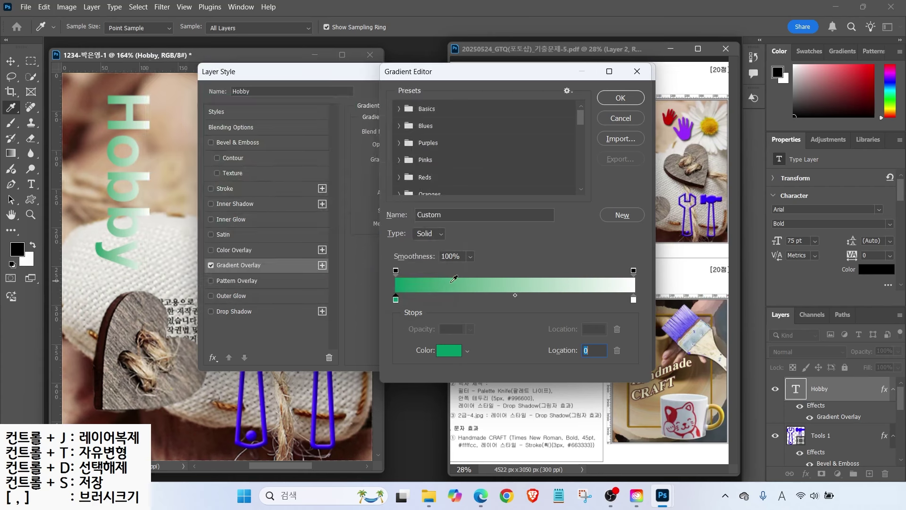
double_click(633, 299)
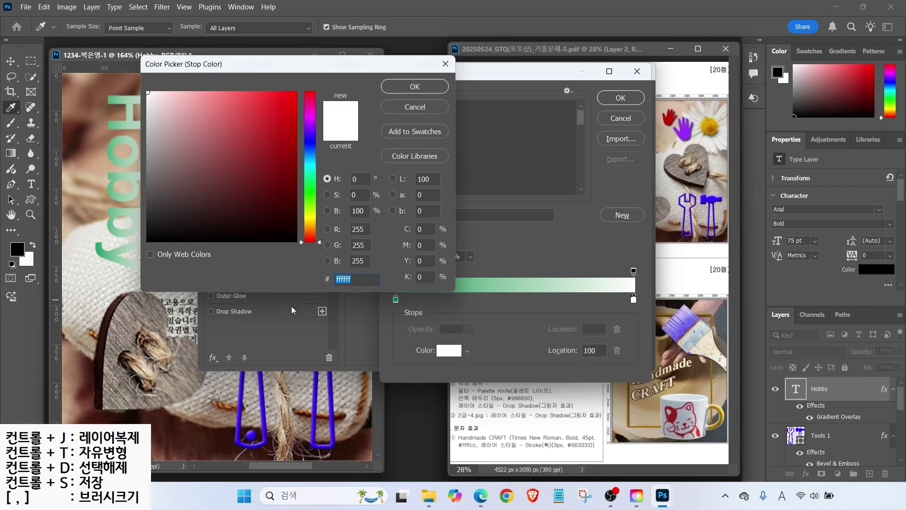
text(ff00ff)
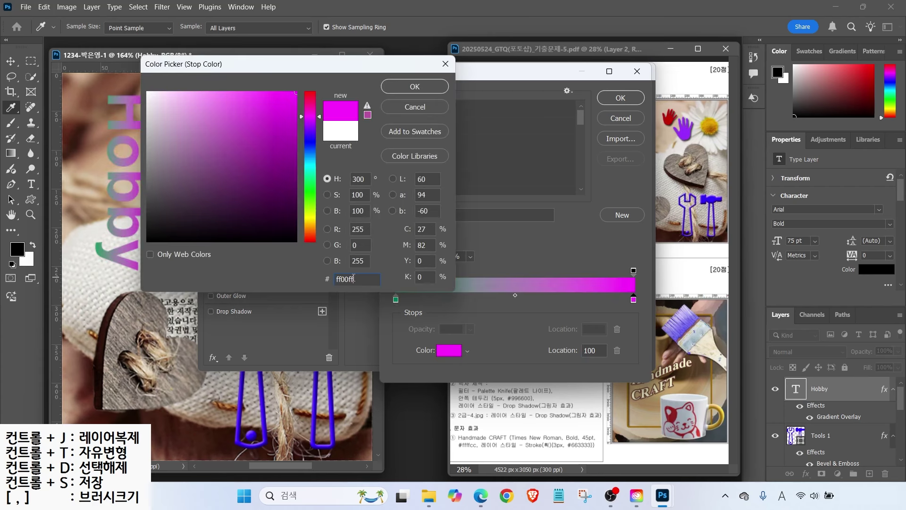
key(Return)
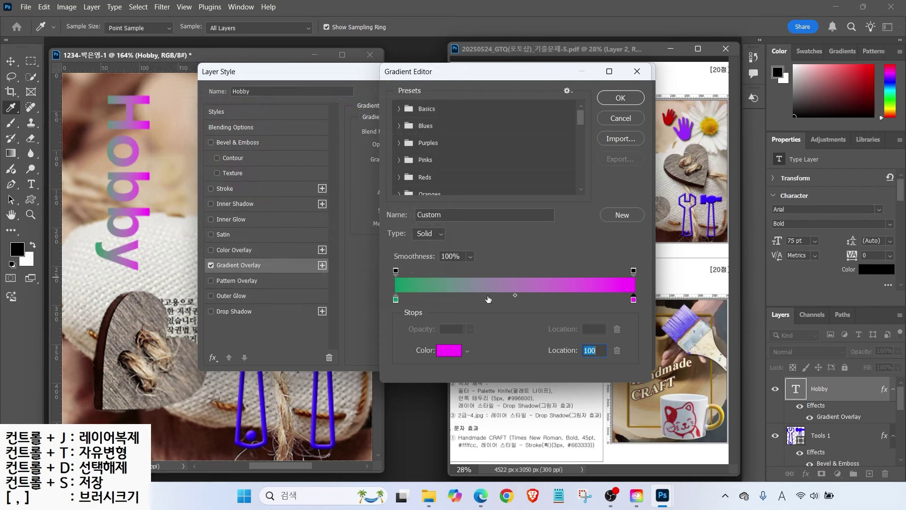
click(620, 98)
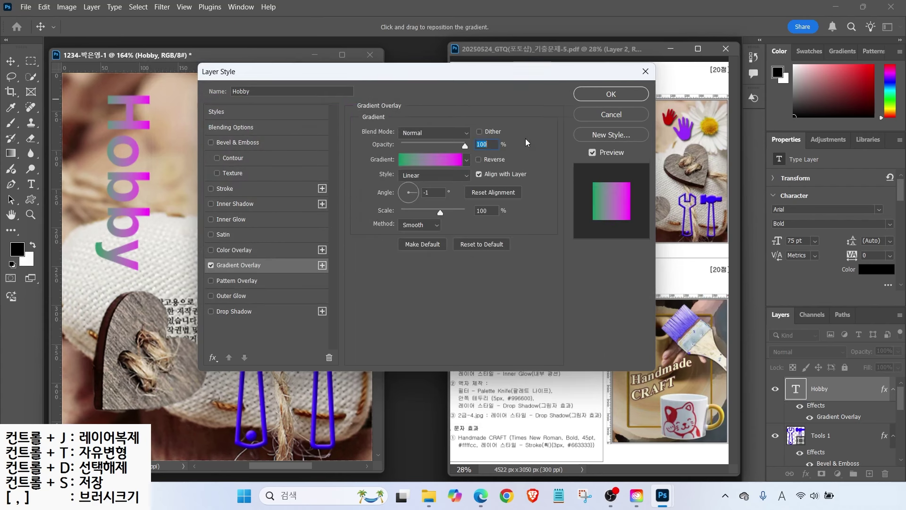
- Set the angle of the Hobby text's Gradient Overlay to 95°
key(alt)
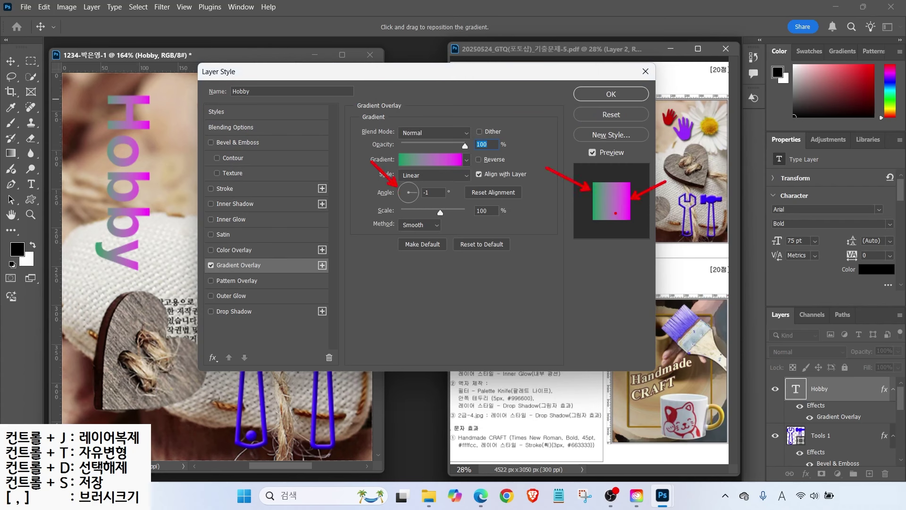
drag(377, 71, 272, 72)
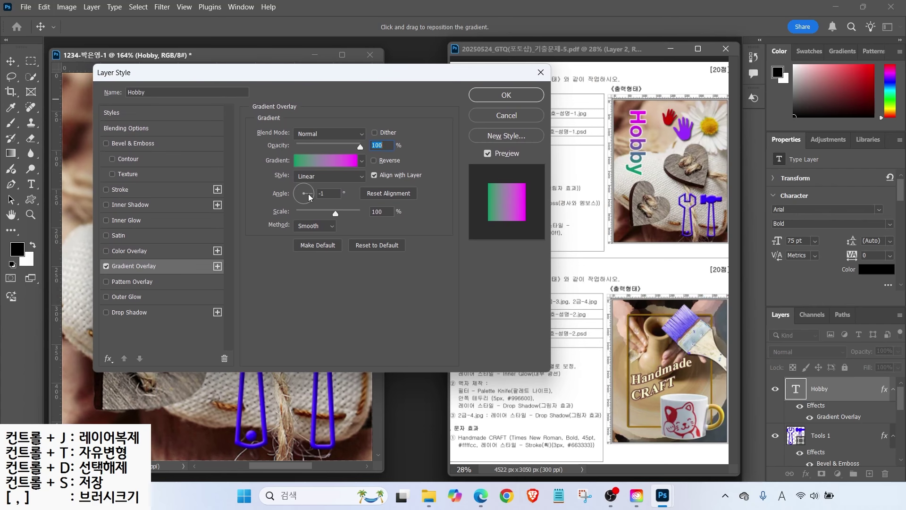
drag(310, 197, 305, 186)
click(303, 182)
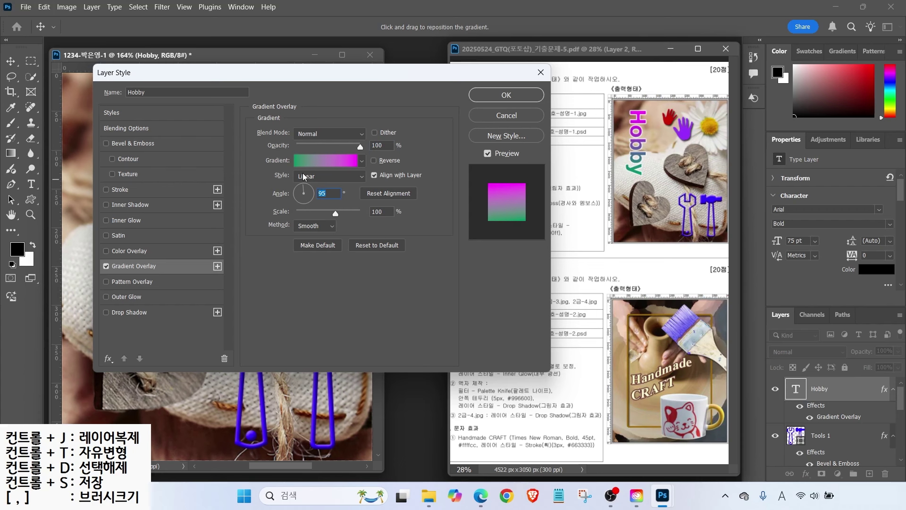
- Add a 3 px outside Stroke in #ffffff to the Hobby text and apply the layer styles
click(123, 191)
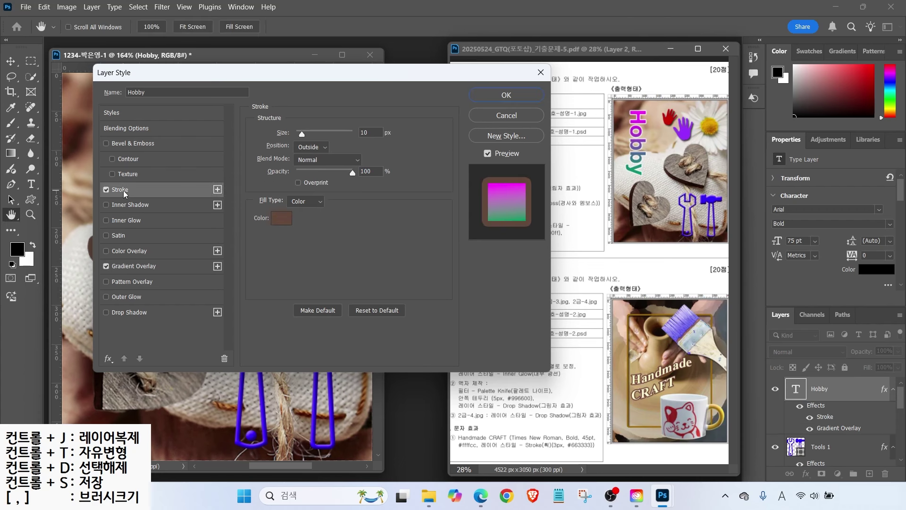
click(367, 132)
text(3)
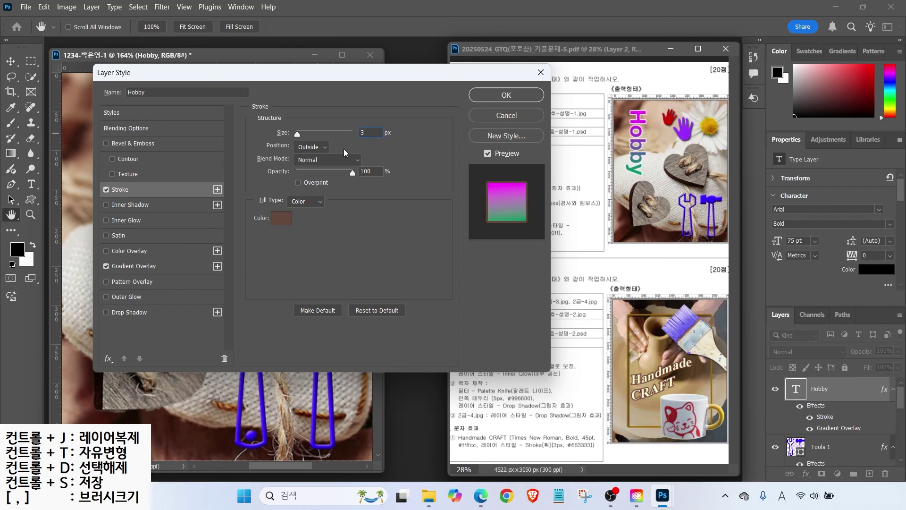
click(281, 218)
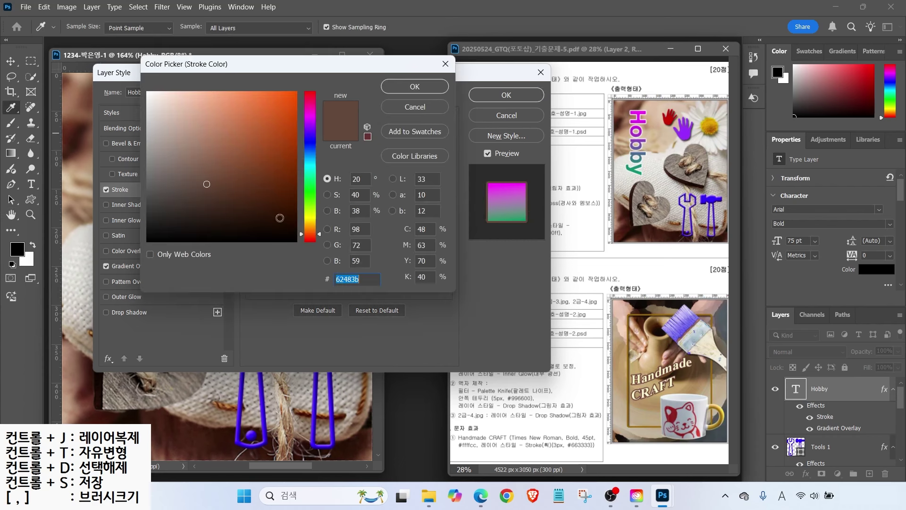
text(ffffff)
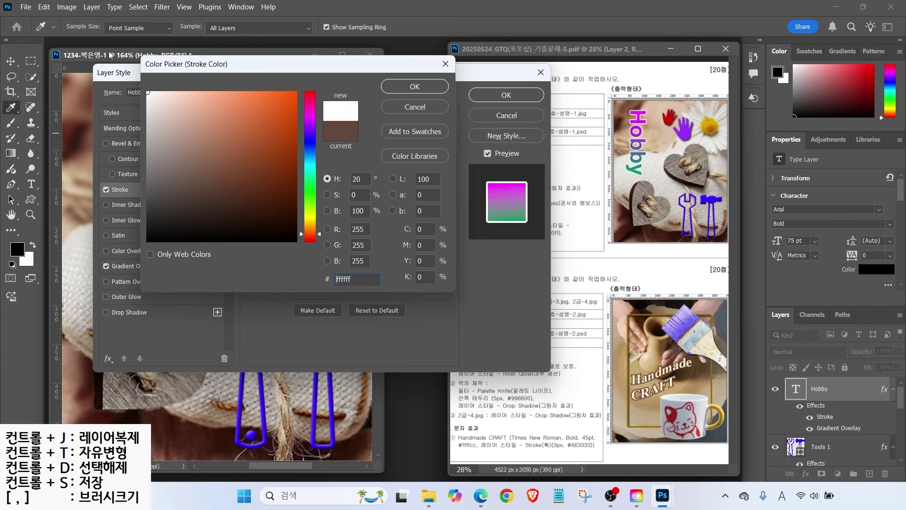
click(399, 86)
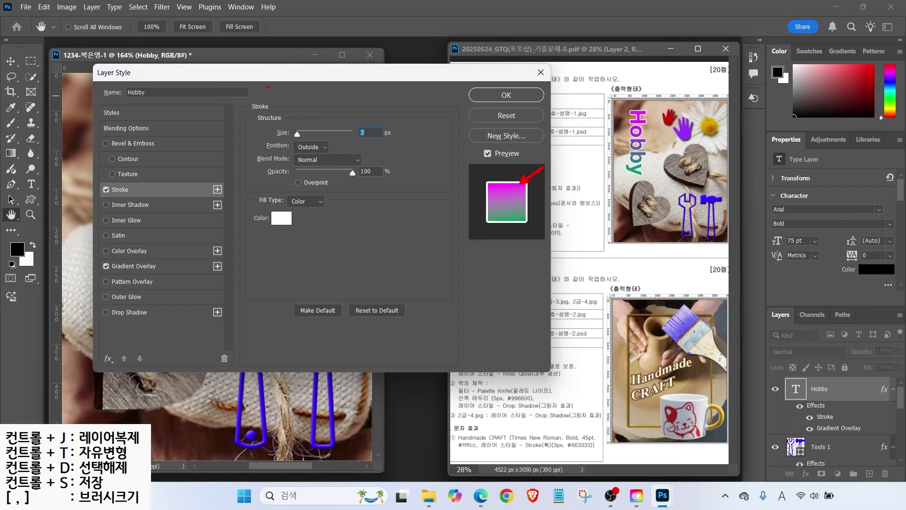
drag(252, 75, 386, 80)
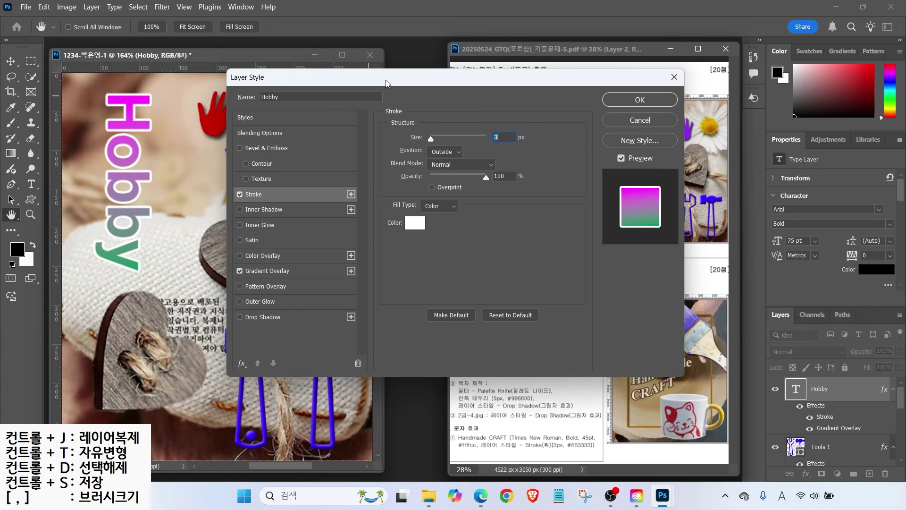
key(alt)
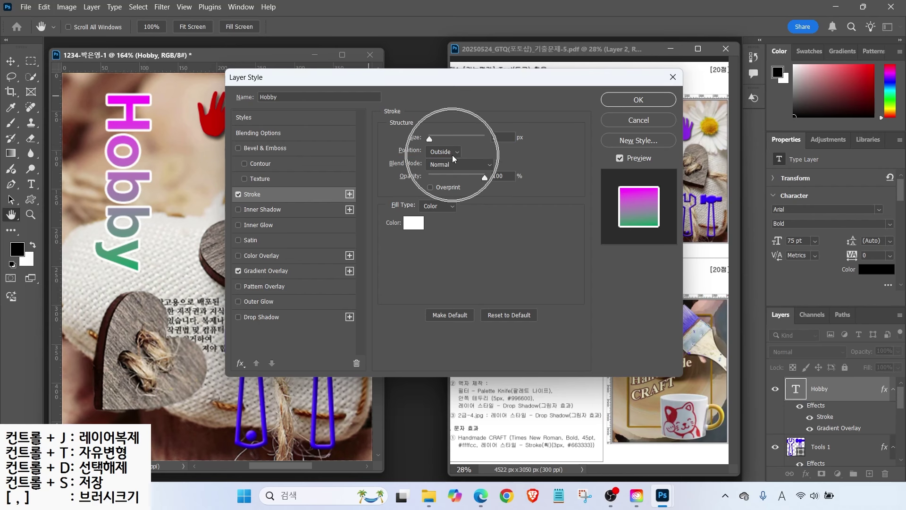
click(637, 100)
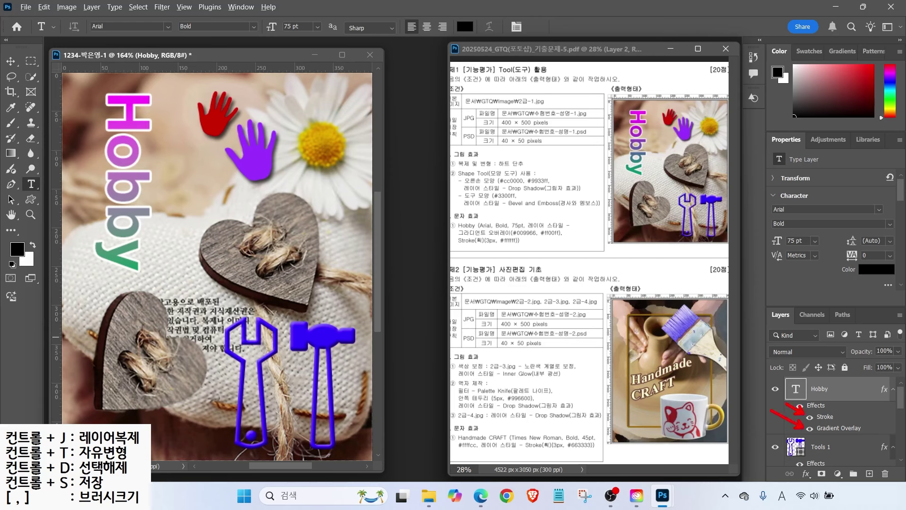
scroll(895, 400, down, 5)
scroll(895, 400, up, 5)
drag(500, 128, 563, 126)
mouse_move(479, 113)
mouse_down()
mouse_move(459, 117)
mouse_move(562, 147)
mouse_up()
mouse_move(478, 141)
mouse_down()
mouse_move(460, 125)
mouse_move(485, 141)
mouse_up()
key(Escape)
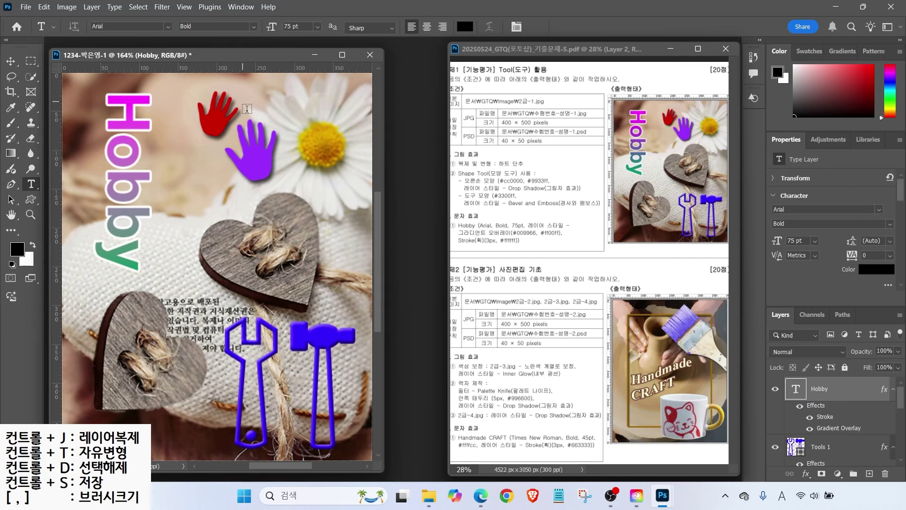
- Save the finished image as a PSD in the GTQ folder under the existing candidate file name
click(26, 7)
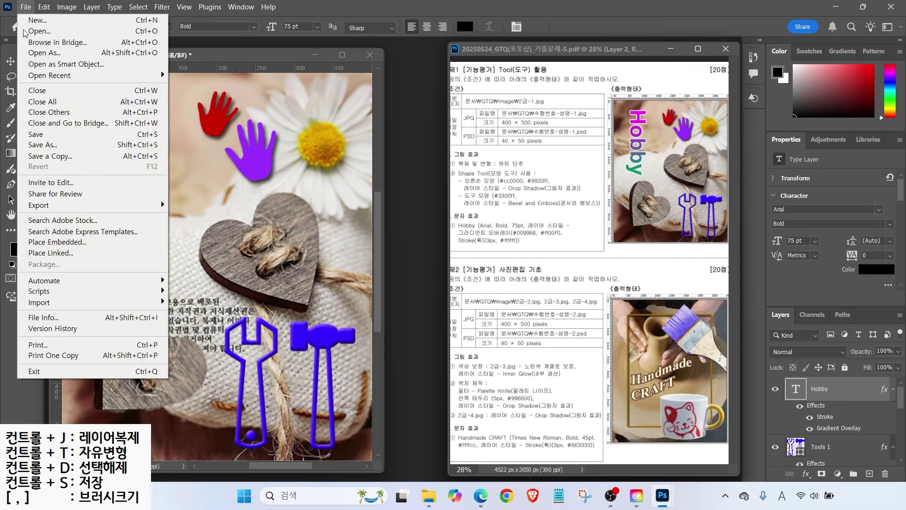
click(33, 129)
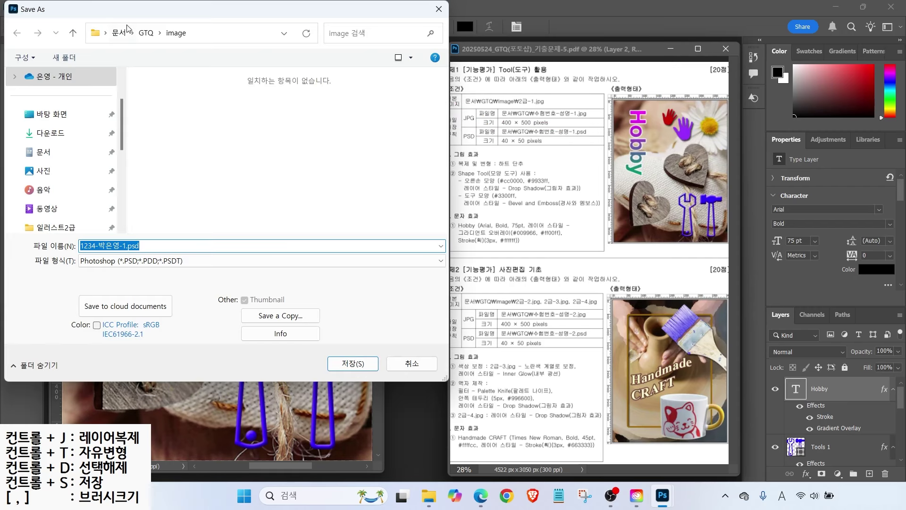
click(146, 33)
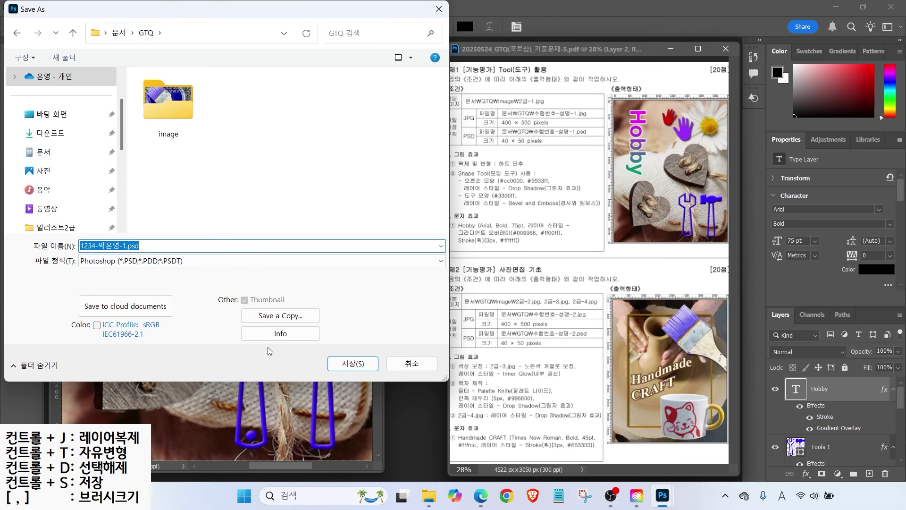
click(352, 363)
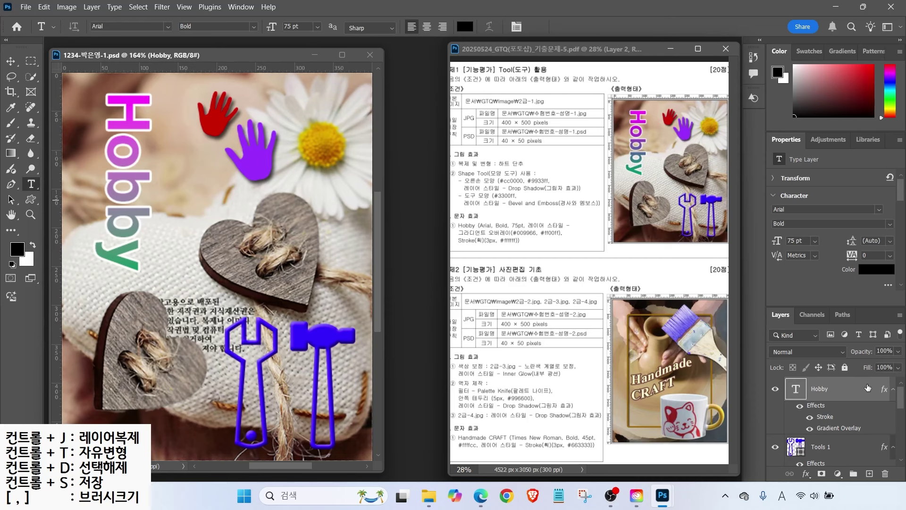
- Prepare a copy of the document for saving in the GTQ folder in JPEG format
mouse_move(900, 397)
mouse_down()
mouse_move(900, 446)
mouse_move(899, 391)
mouse_up()
click(484, 186)
click(25, 6)
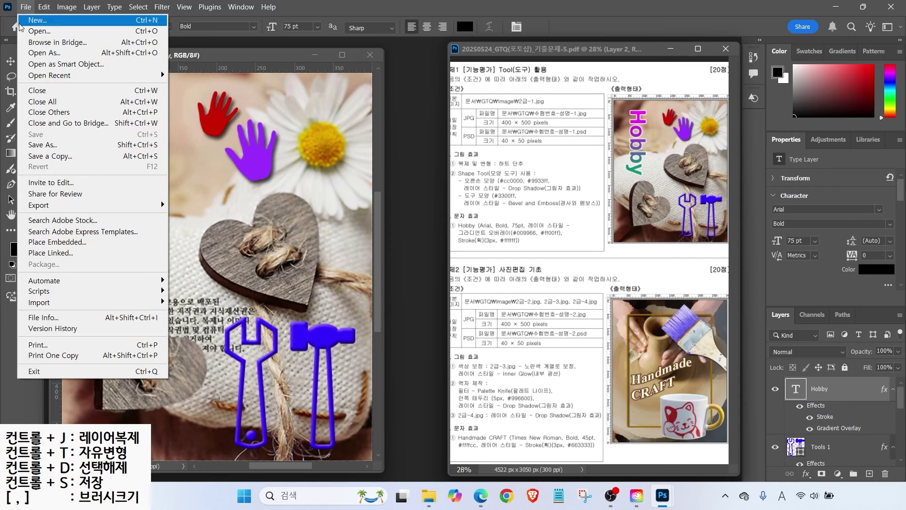
click(51, 147)
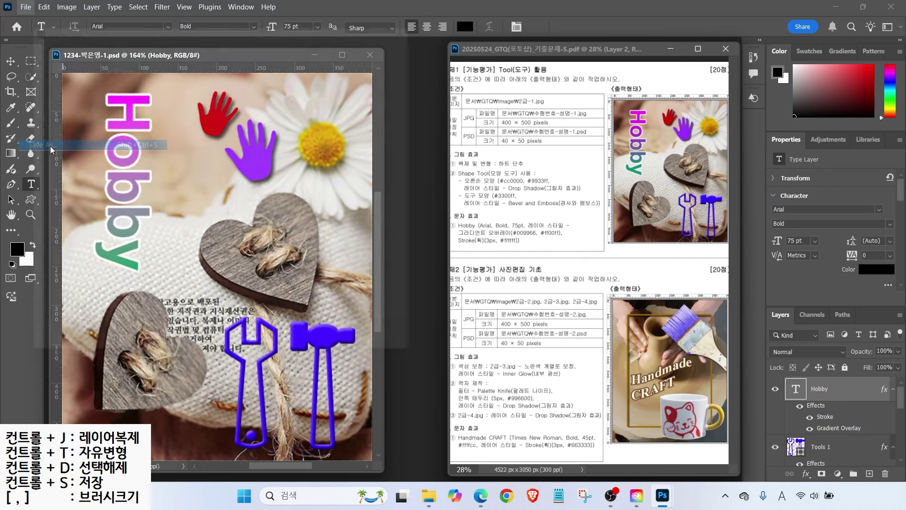
click(145, 37)
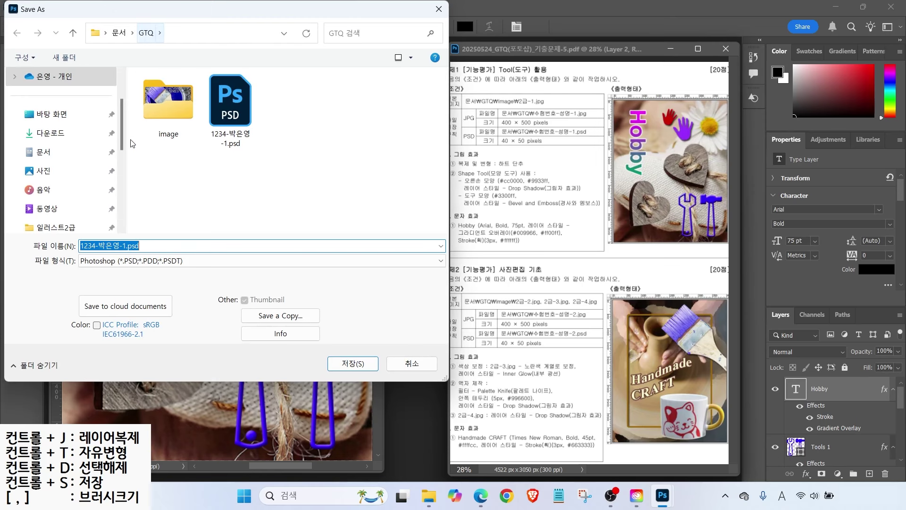
click(118, 242)
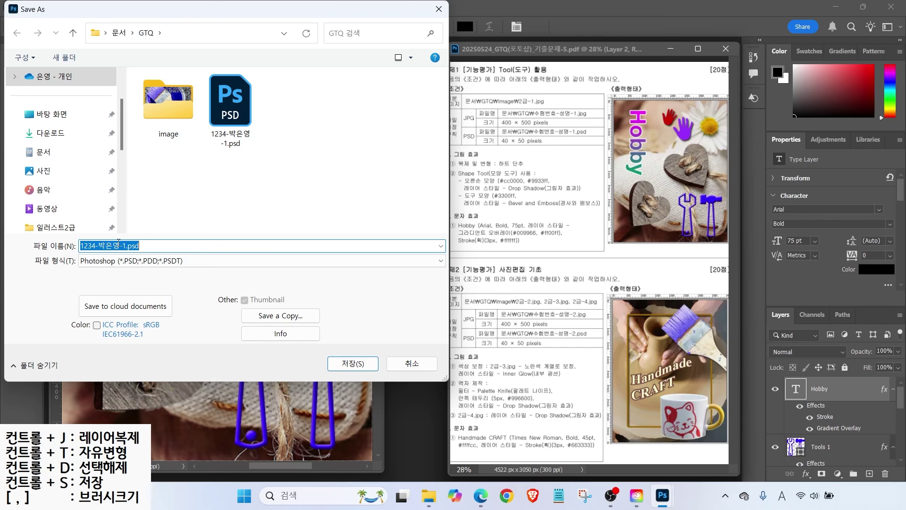
click(108, 263)
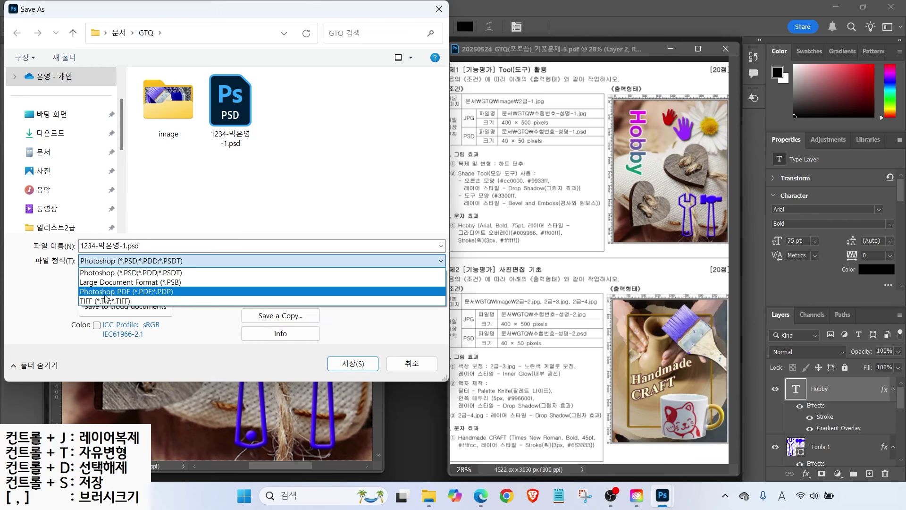
click(97, 260)
click(280, 315)
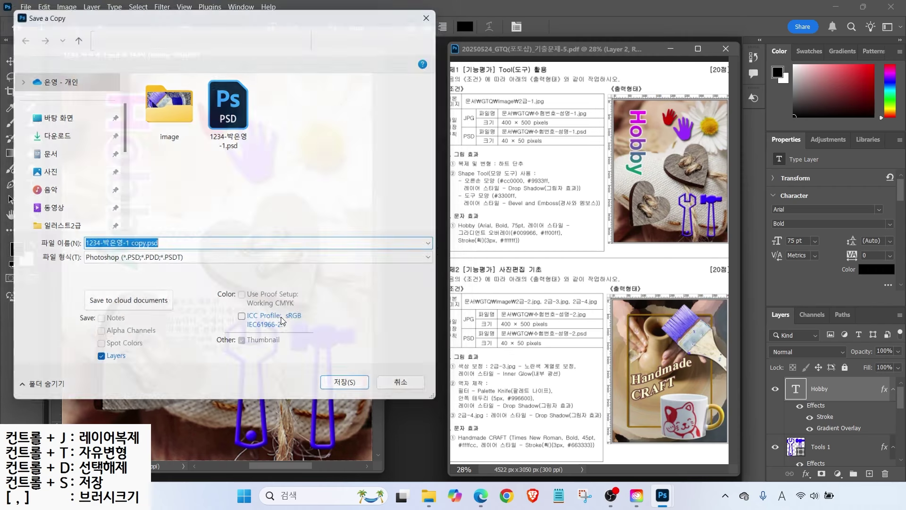
click(108, 261)
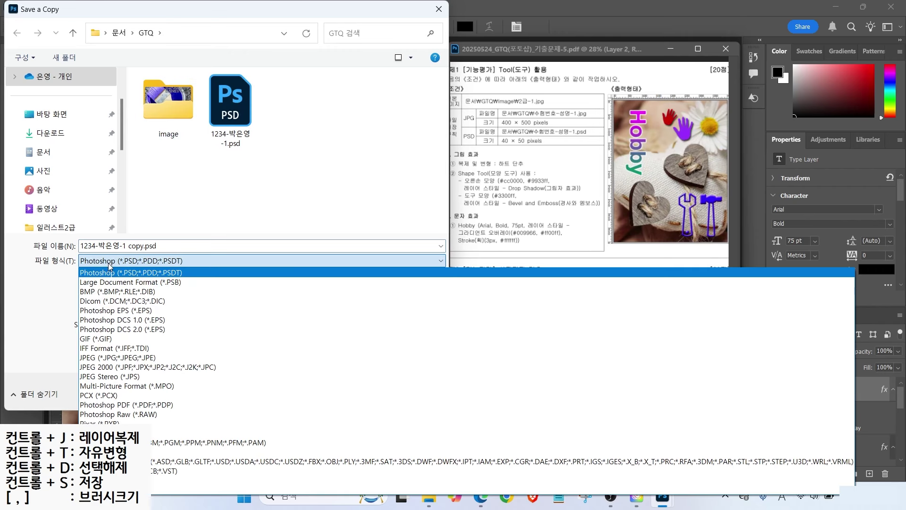
click(107, 357)
- Remove "copy" from the JPEG's file name and save it at Maximum quality 12 with Baseline ("Standard") format
click(126, 245)
click(127, 244)
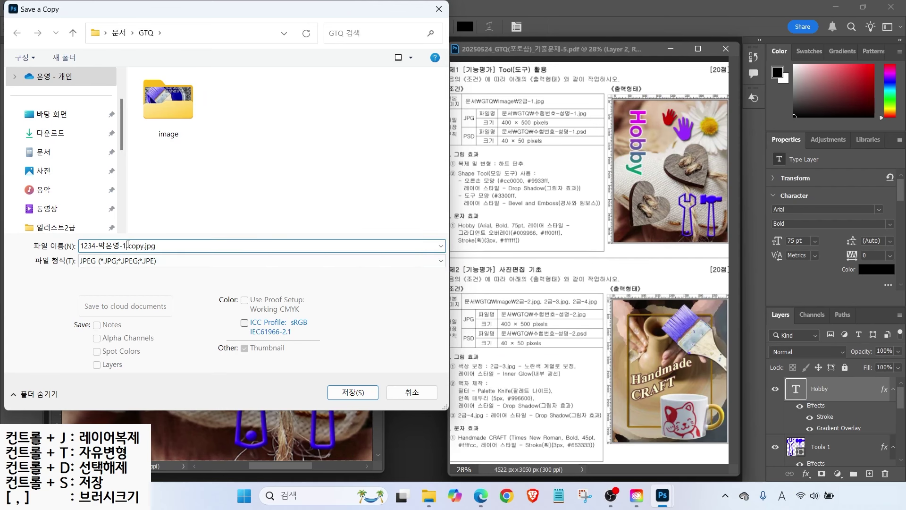
drag(126, 245, 184, 252)
key(BackSpace)
key(Escape)
click(347, 392)
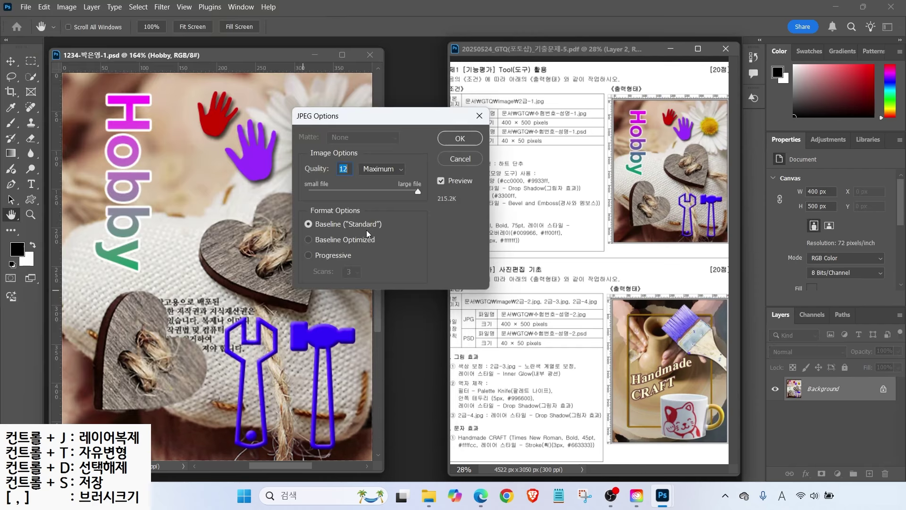
click(451, 138)
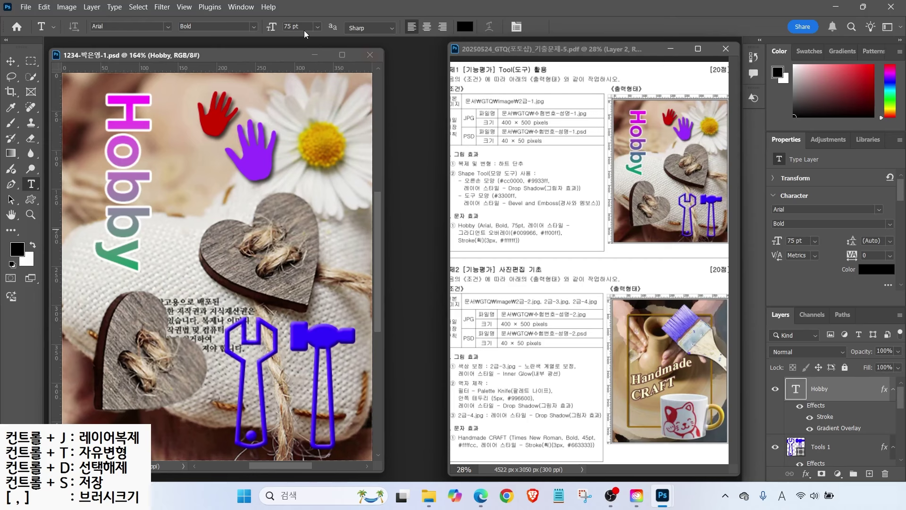
- Resize the image to a width of 40 pixels, keeping its proportions
click(67, 7)
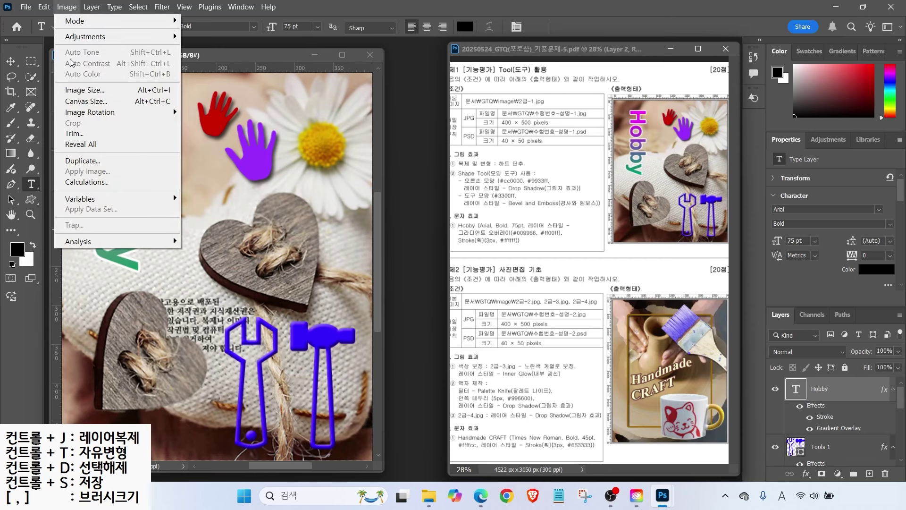
click(84, 90)
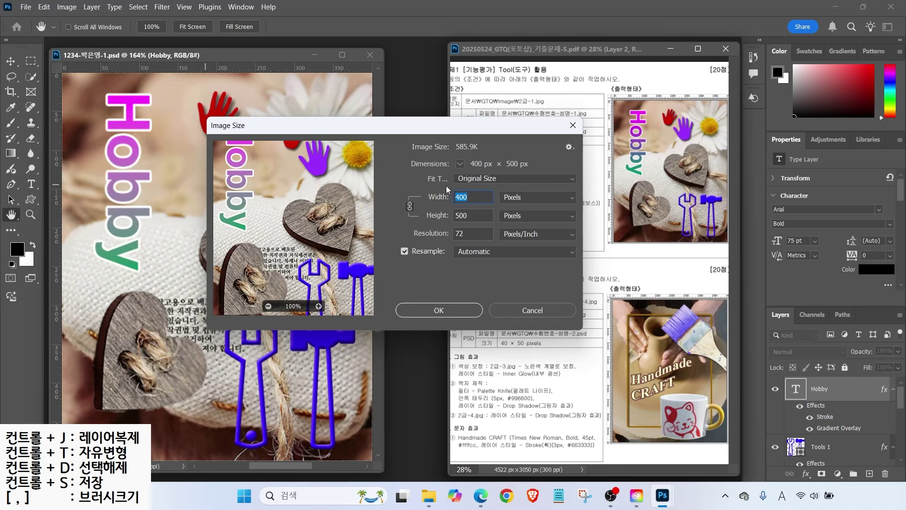
text(40)
key(Return)
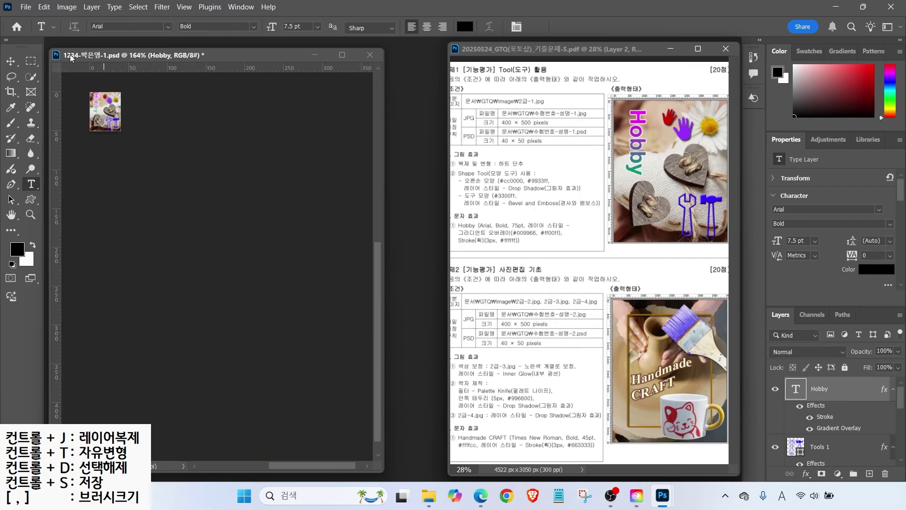
- Overwrite the Task 1 PSD in the GTQ folder with the reduced image and close the document
click(26, 7)
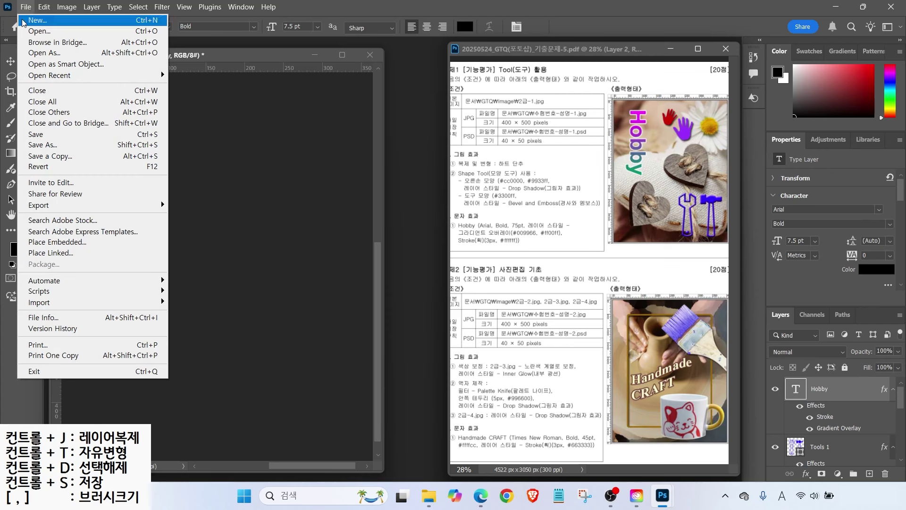
click(51, 145)
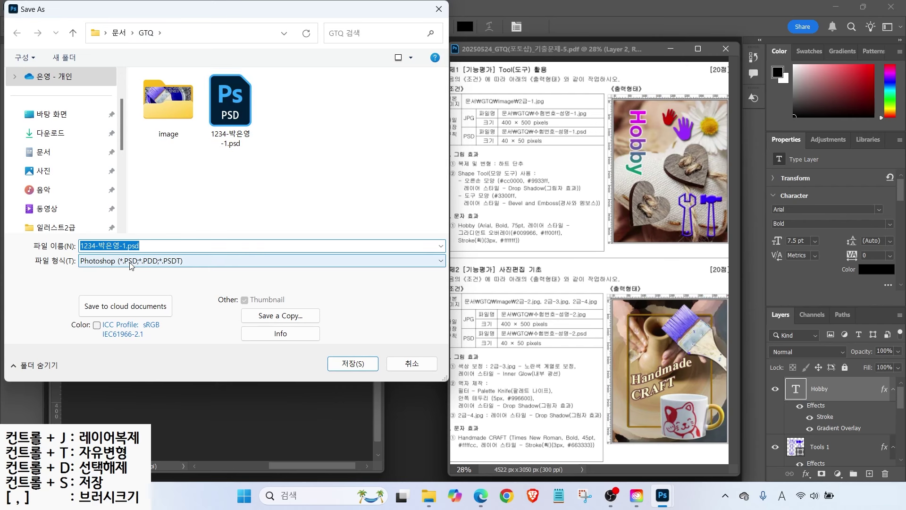
click(351, 364)
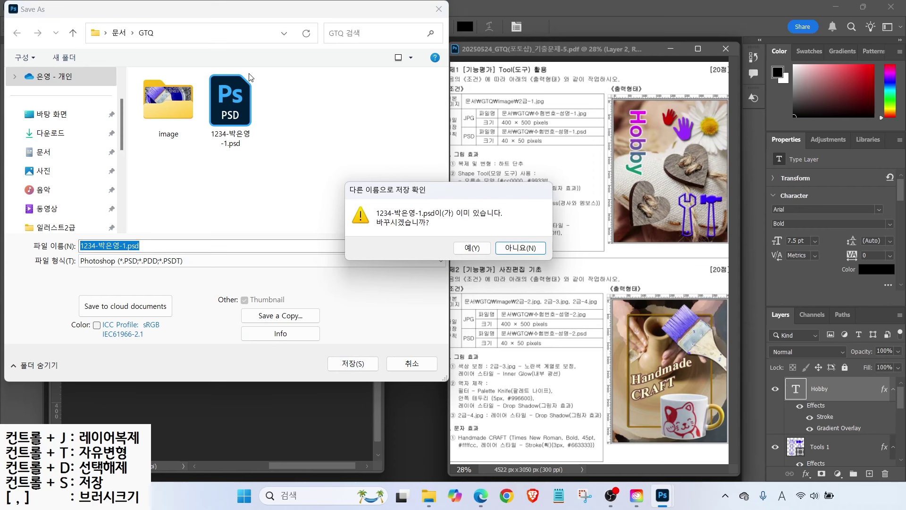
click(471, 247)
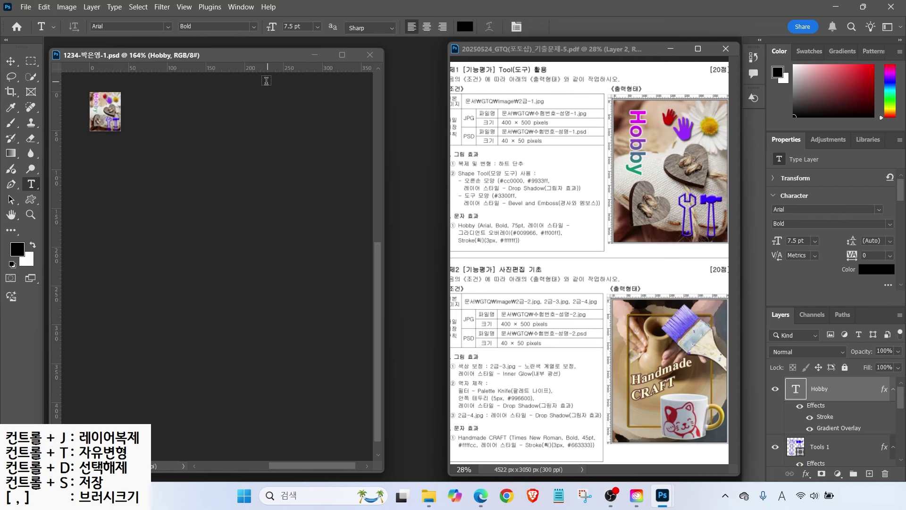
click(370, 54)
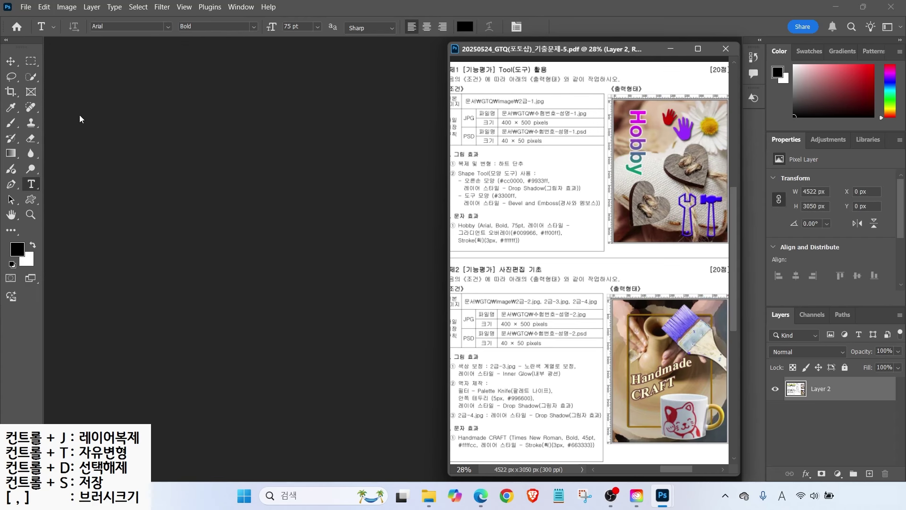
- Open the saved Task 1 JPG from the GTQ folder to check it
click(25, 7)
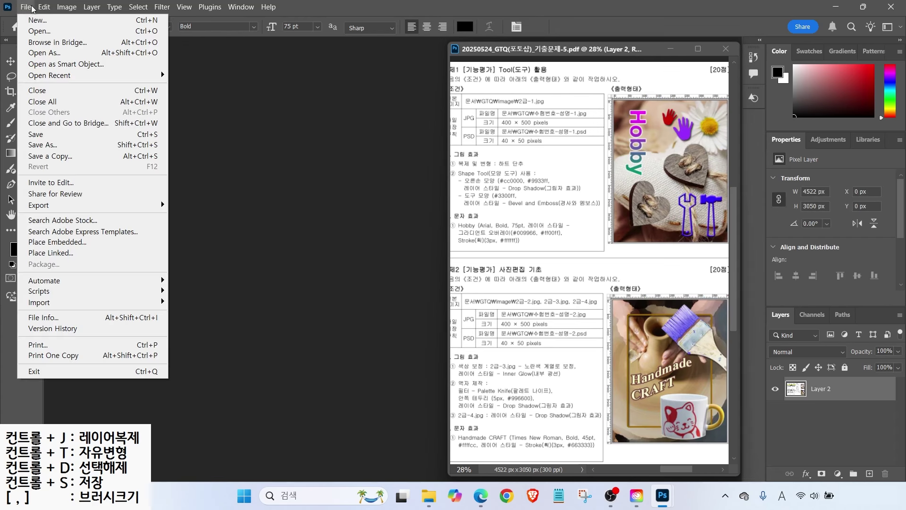
click(36, 34)
click(248, 128)
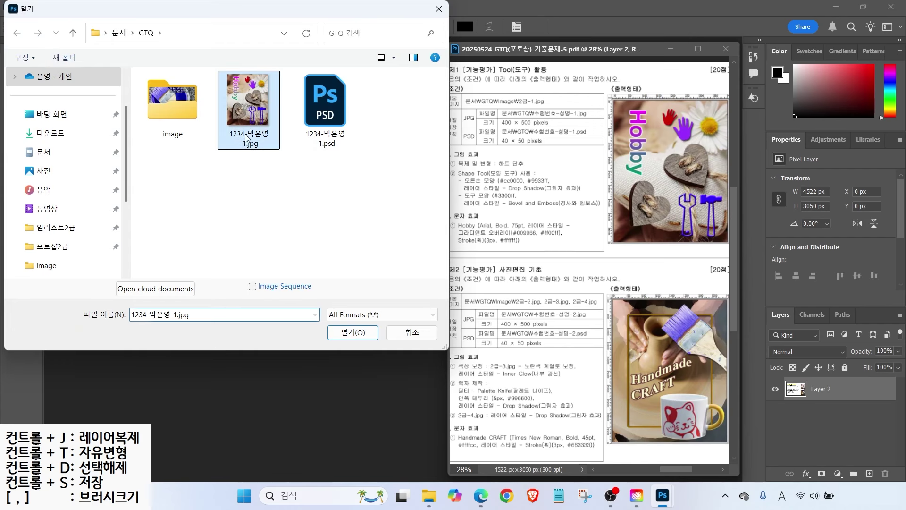
click(353, 332)
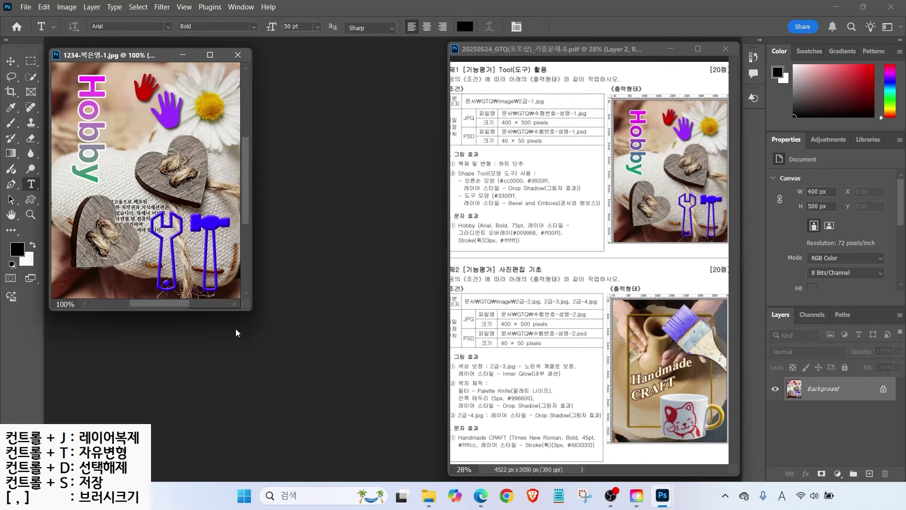
- Open the reduced Task 1 PSD from the GTQ folder beside the JPG and enlarge it to fit the screen
click(26, 7)
click(37, 31)
click(326, 115)
click(352, 334)
drag(78, 70, 261, 78)
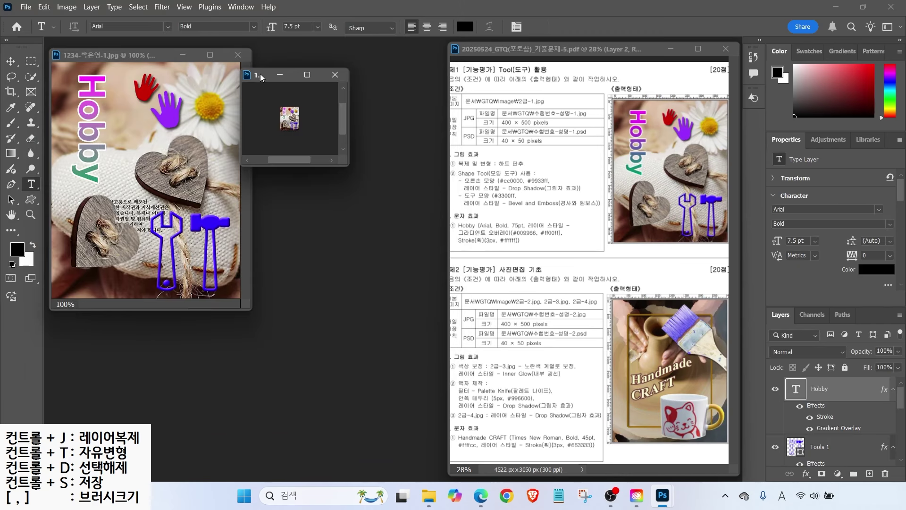
double_click(10, 216)
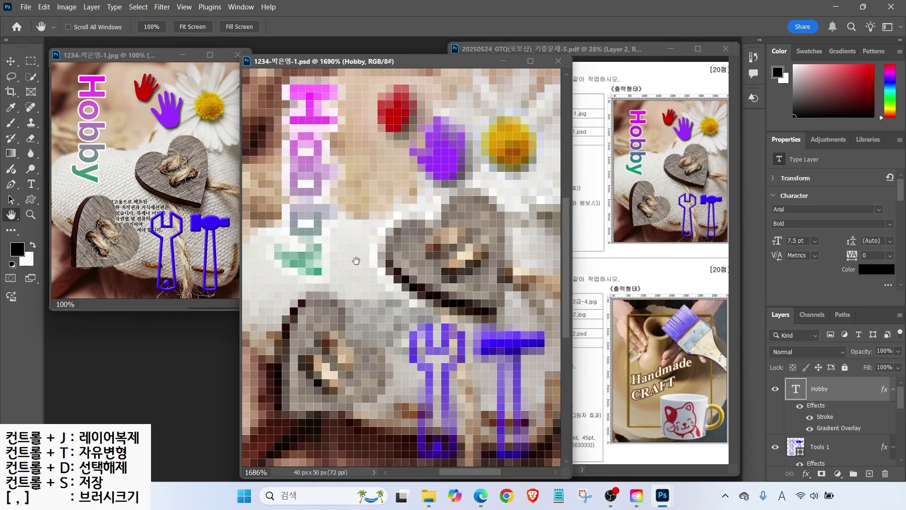
- Check the layers of the Task 1 JPG and the reduced PSD, closing each document after its check
click(115, 55)
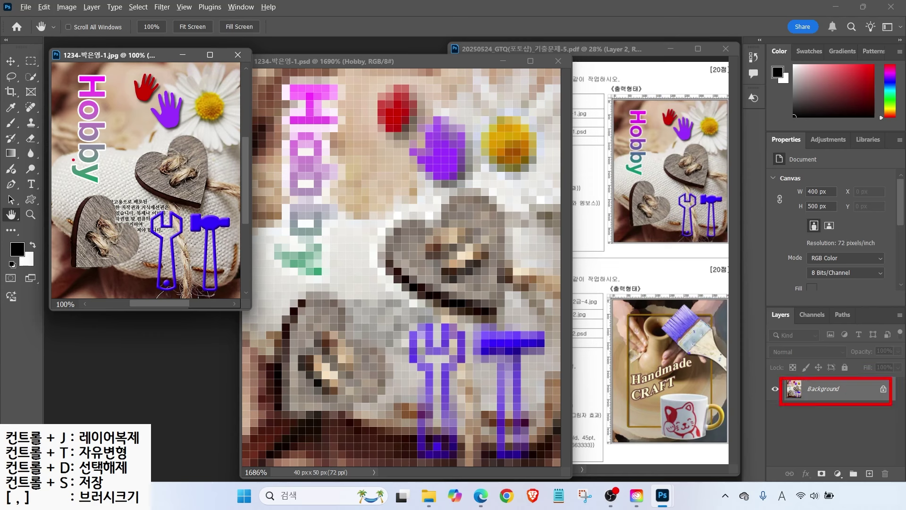
click(238, 55)
drag(296, 61, 158, 63)
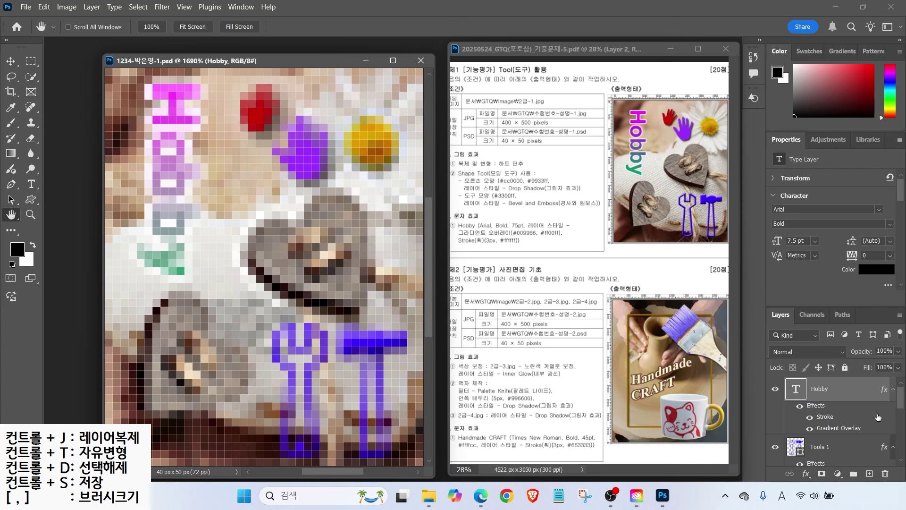
mouse_move(901, 397)
mouse_down()
mouse_move(901, 444)
mouse_move(899, 394)
mouse_up()
click(420, 60)
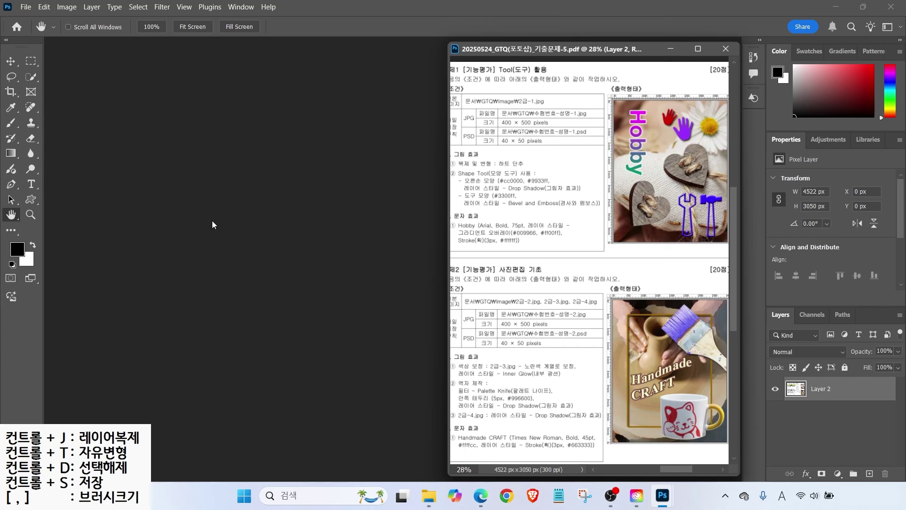
key(v)
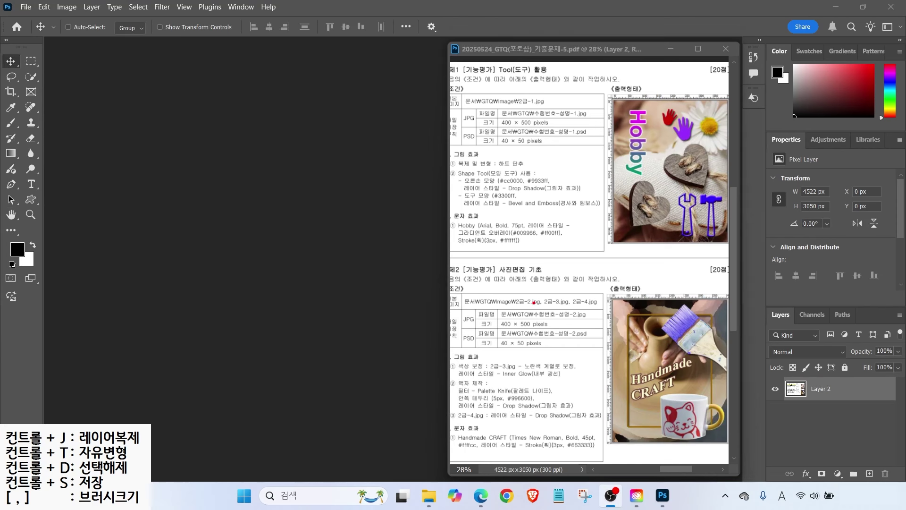
drag(496, 306, 603, 334)
drag(561, 306, 587, 289)
drag(582, 360, 538, 325)
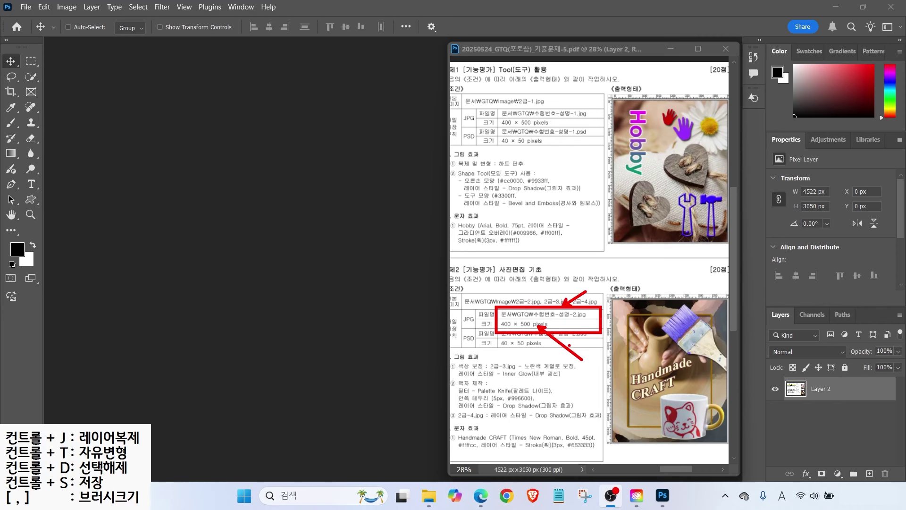
key(Escape)
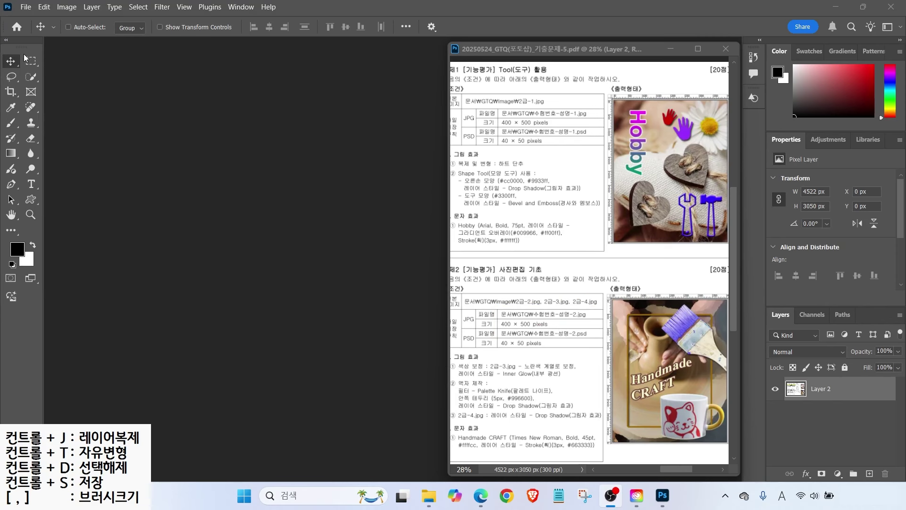
- Create a white 400 × 500 px RGB document at 72 ppi, named with the candidate number, candidate's name and suffix 2, and show its rulers
click(25, 7)
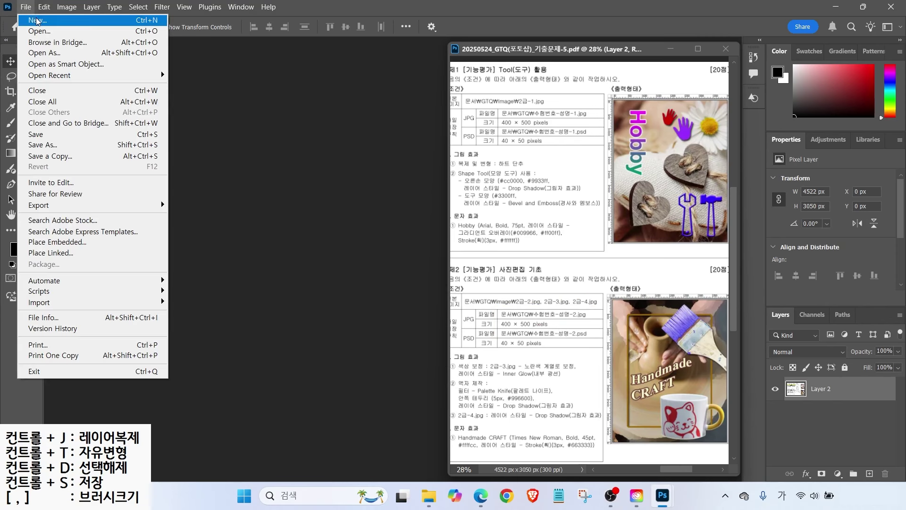
click(37, 18)
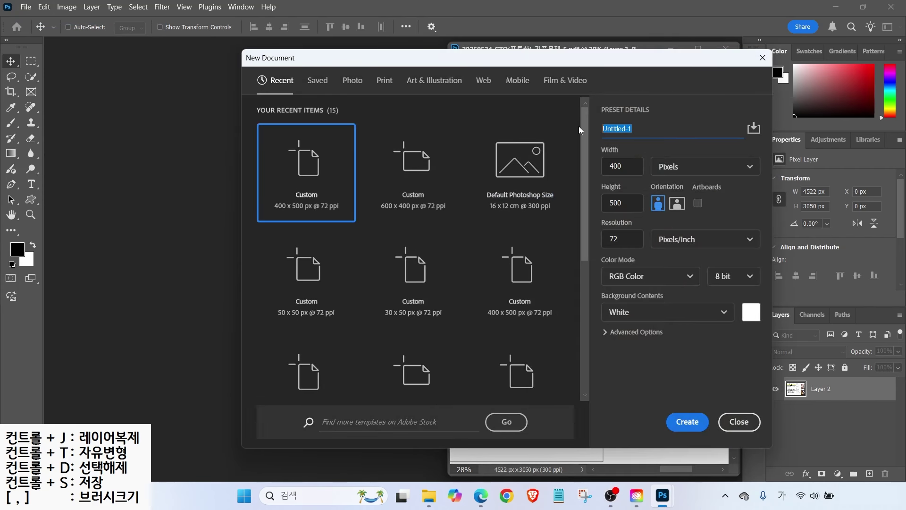
text(1234-박은영-2)
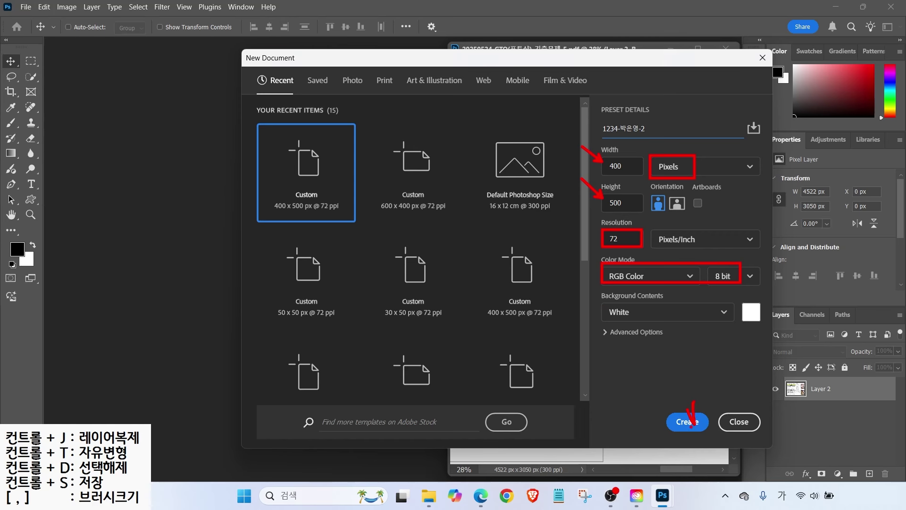
click(687, 421)
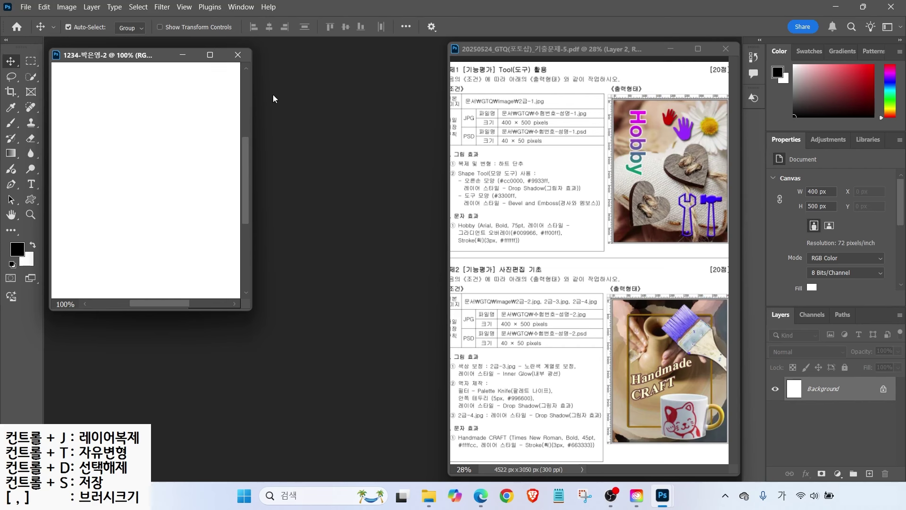
key(ctrl+r)
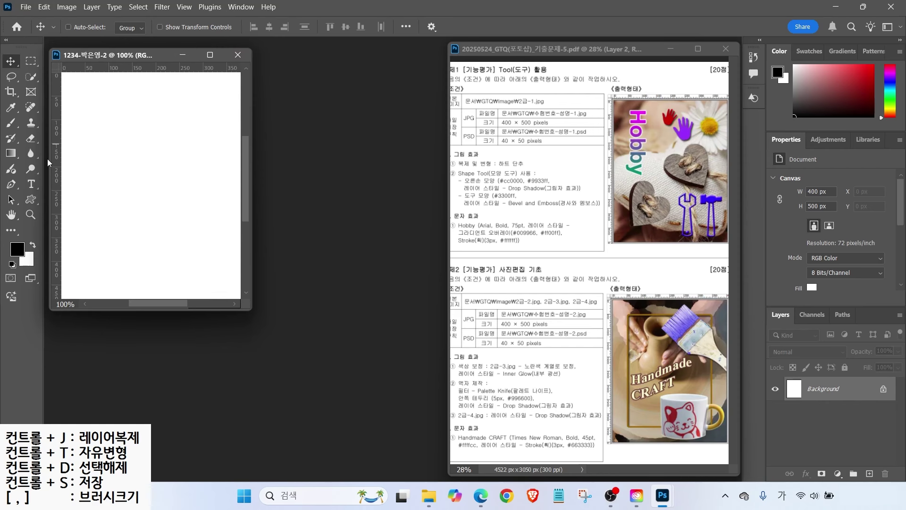
double_click(12, 214)
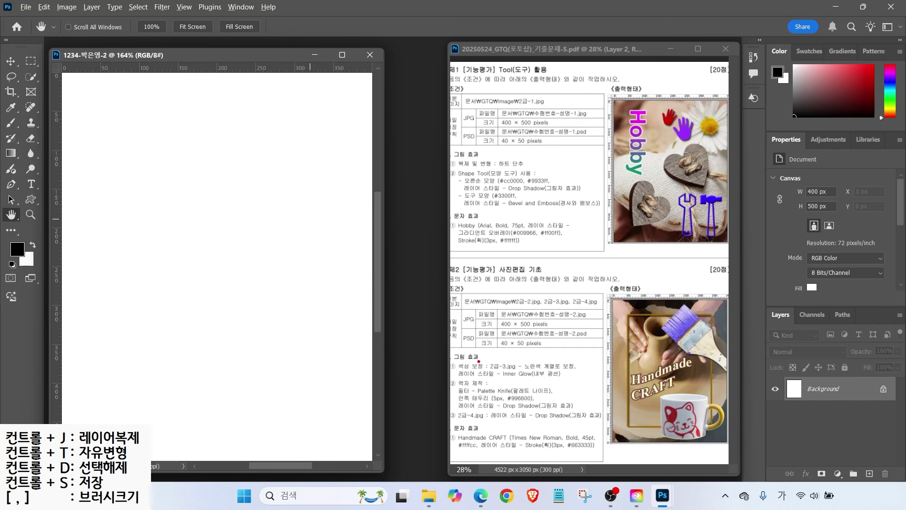
- Examine Task 2's picture effects, frame requirements and output layout in the exam sheet beside the blank document
drag(443, 374, 592, 414)
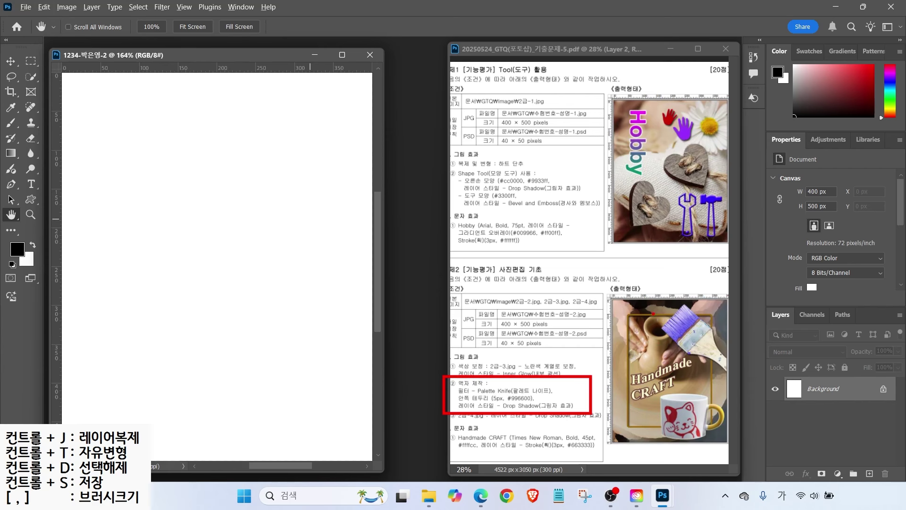
drag(638, 280, 648, 306)
drag(591, 339, 643, 339)
mouse_move(711, 350)
mouse_down()
mouse_move(700, 355)
mouse_move(708, 336)
mouse_up()
mouse_move(697, 418)
mouse_down()
mouse_move(669, 423)
mouse_move(690, 411)
mouse_up()
mouse_move(655, 363)
mouse_down()
mouse_move(647, 389)
mouse_move(658, 367)
mouse_up()
key(Escape)
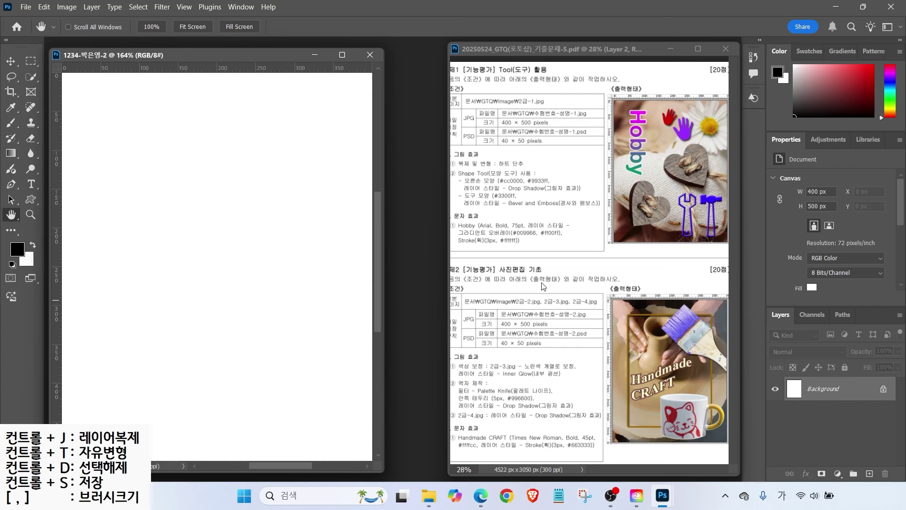
mouse_move(515, 275)
mouse_down()
mouse_move(529, 297)
mouse_move(592, 297)
mouse_up()
key(Escape)
click(26, 7)
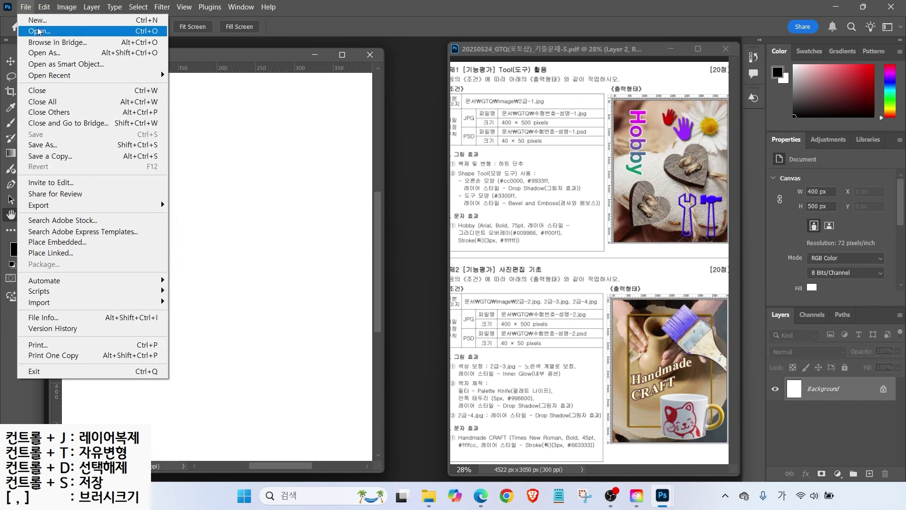
click(241, 7)
click(477, 18)
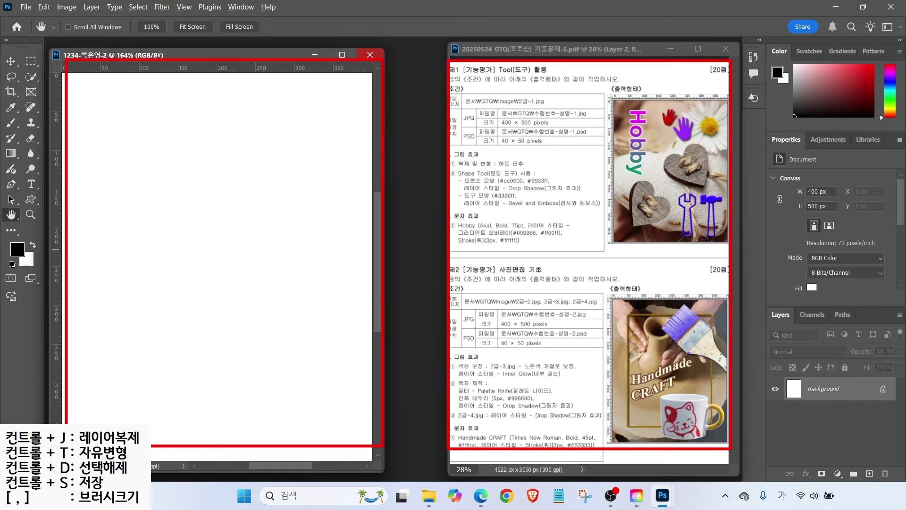
mouse_move(429, 103)
mouse_down()
mouse_move(389, 167)
mouse_move(402, 199)
mouse_move(426, 209)
mouse_move(438, 234)
mouse_move(420, 283)
mouse_up()
key(Escape)
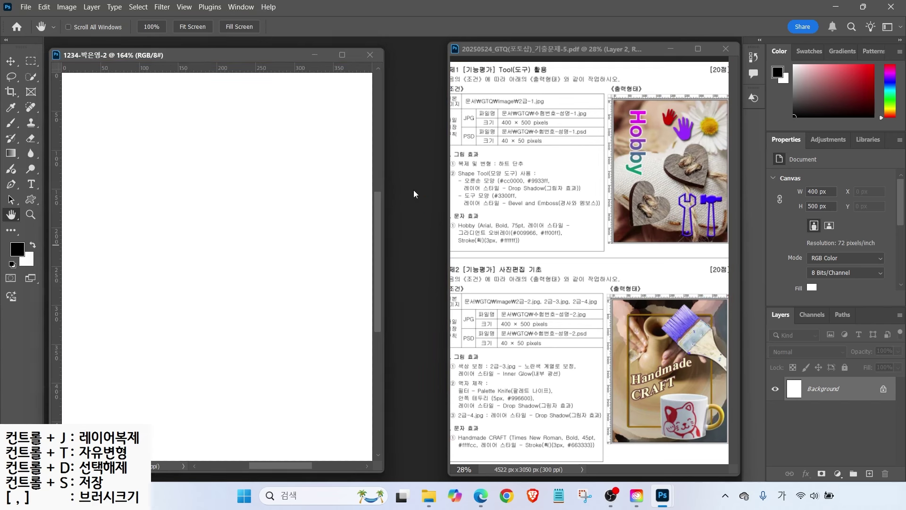
- Open 2급-2.jpg from the GTQ image folder
double_click(413, 190)
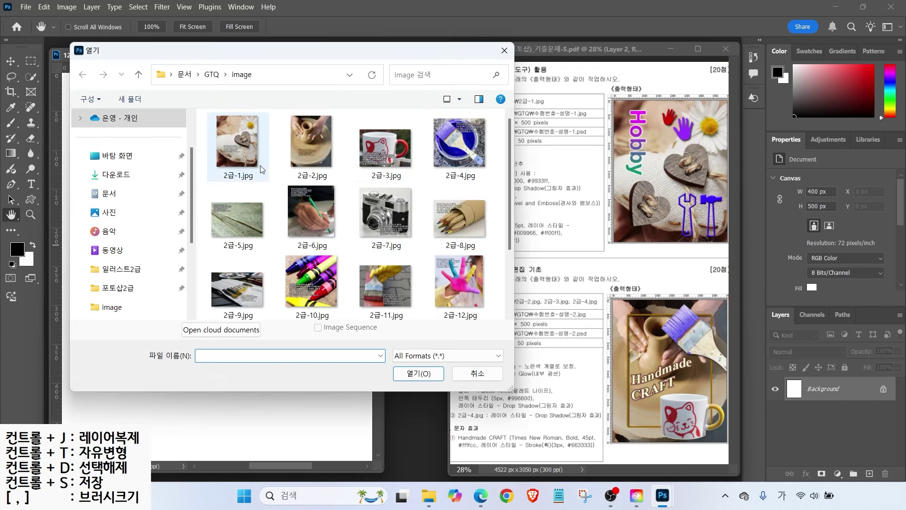
click(302, 146)
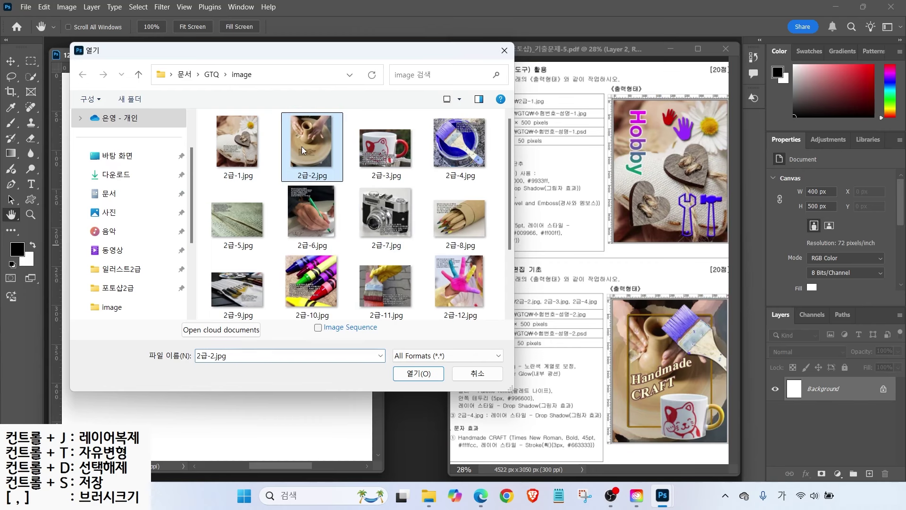
click(419, 373)
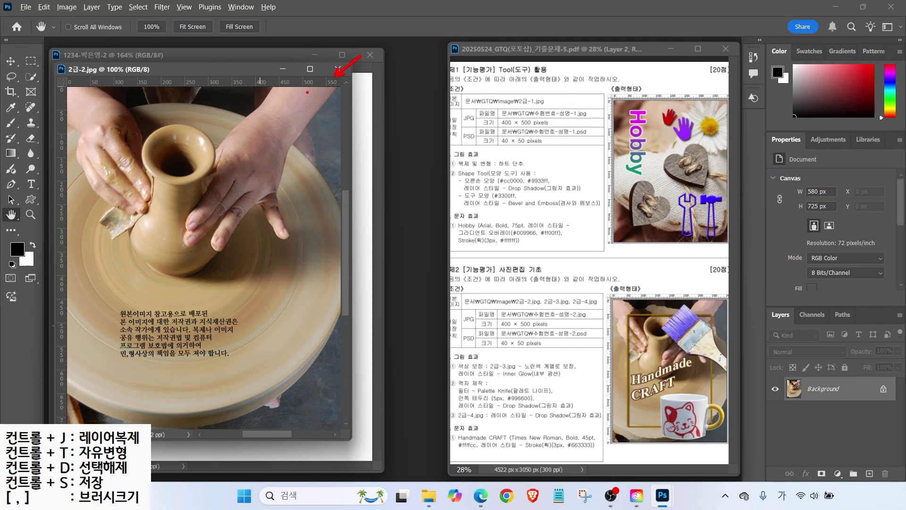
drag(258, 70, 258, 100)
drag(344, 66, 345, 104)
key(Escape)
- Resize the 2급-2.jpg image to a width of 400 pixels, keeping its proportions
drag(245, 69, 402, 83)
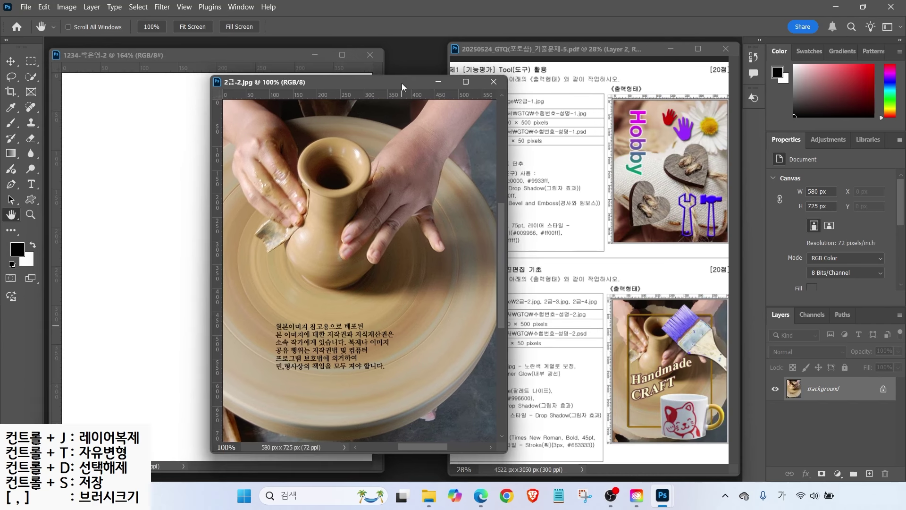
click(66, 6)
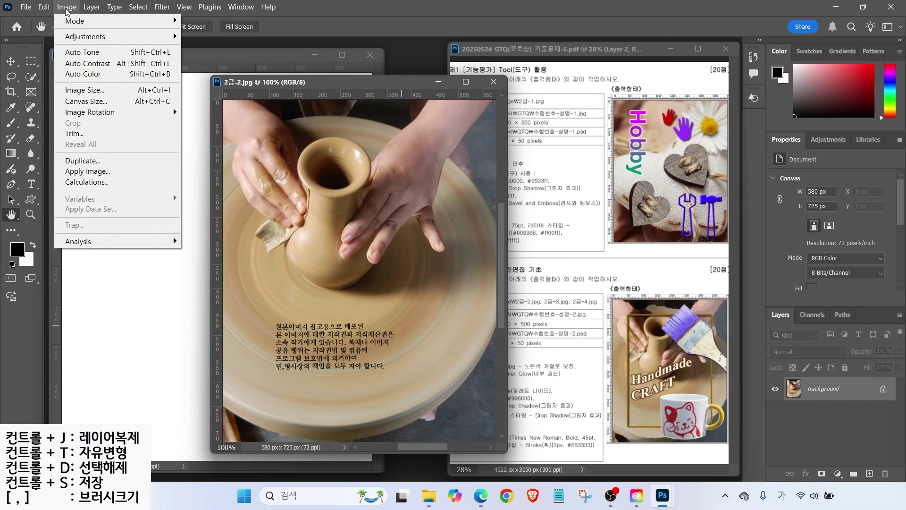
click(91, 89)
text(400)
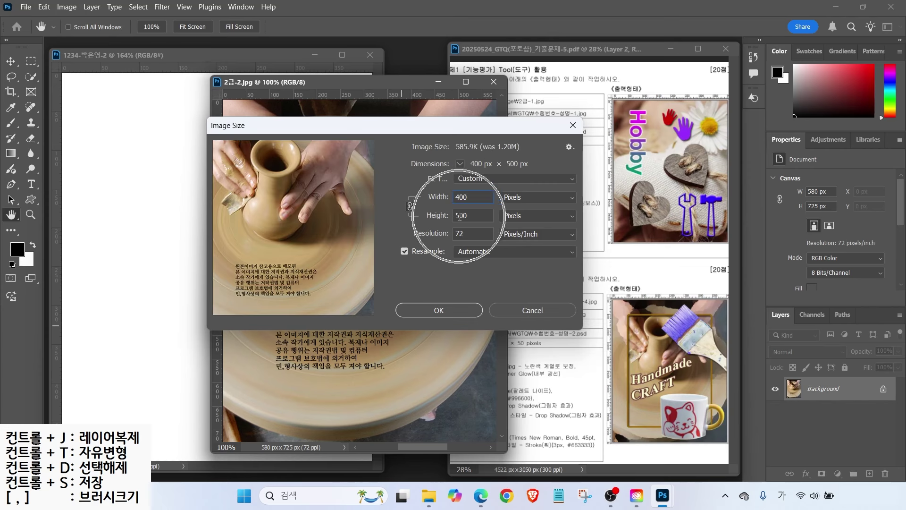
click(439, 310)
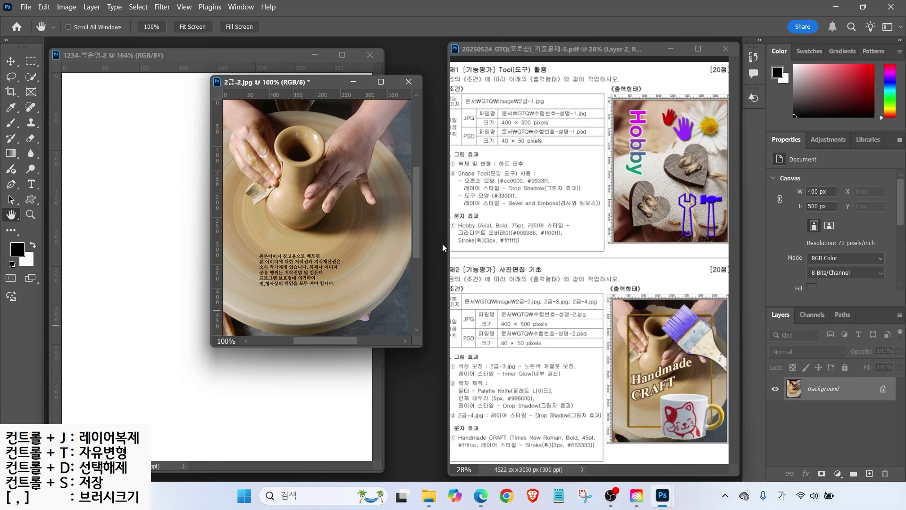
- Copy the resized pottery image into the Task 2 document with the Move tool and close 2급-2.jpg without saving
drag(301, 82, 366, 115)
click(10, 61)
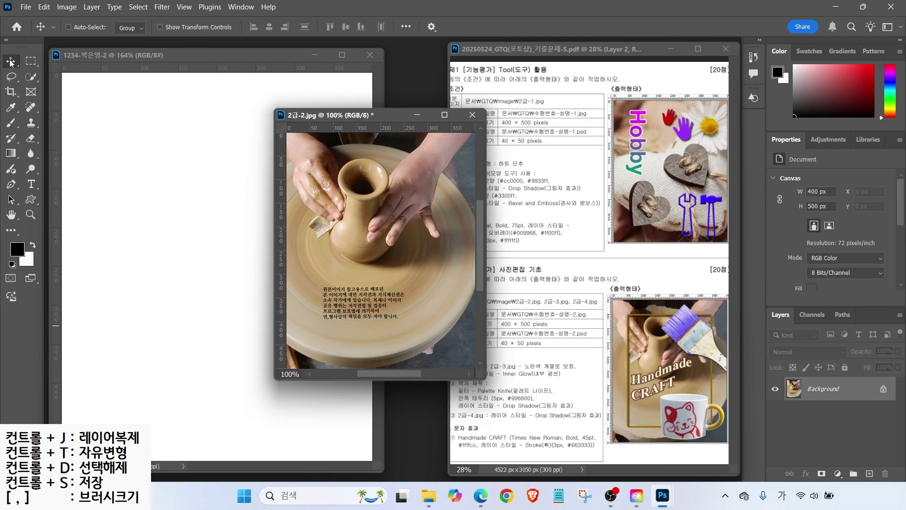
drag(352, 214, 221, 194)
click(472, 115)
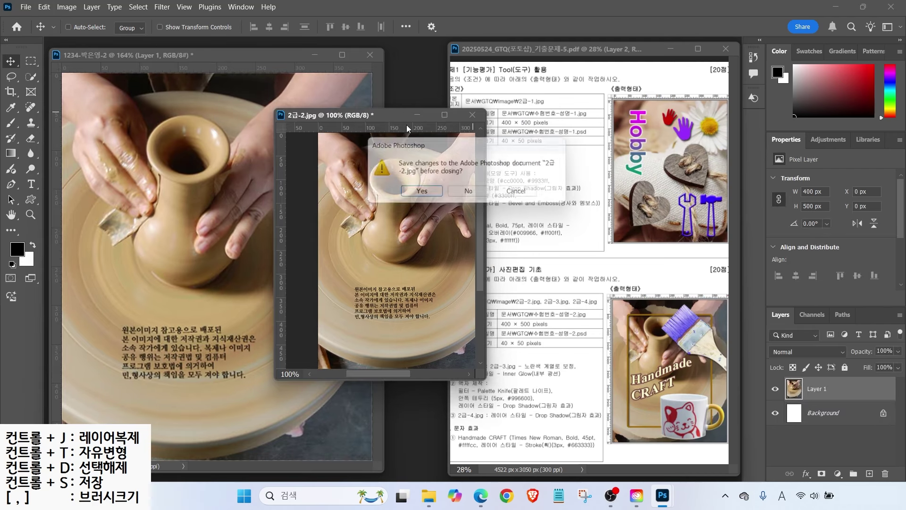
click(471, 196)
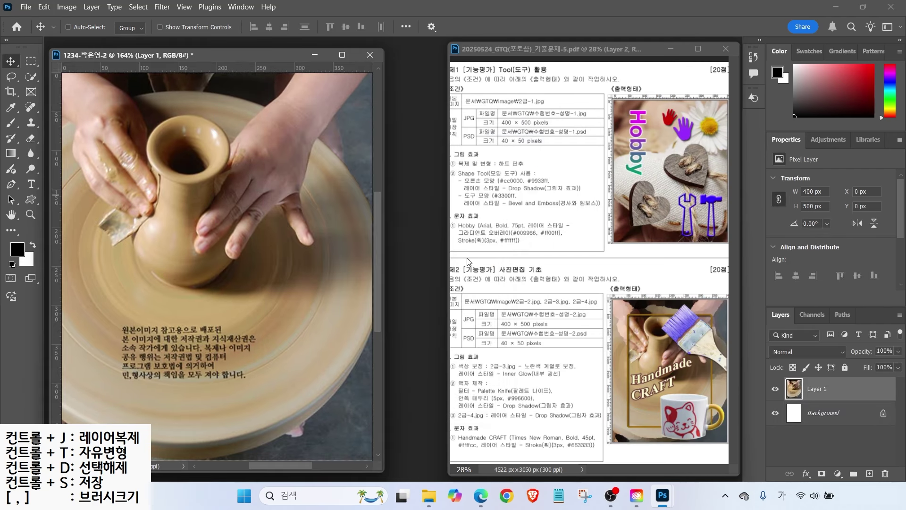
- Rename the pottery image layer as 2-2
double_click(816, 388)
text(2-2)
key(Return)
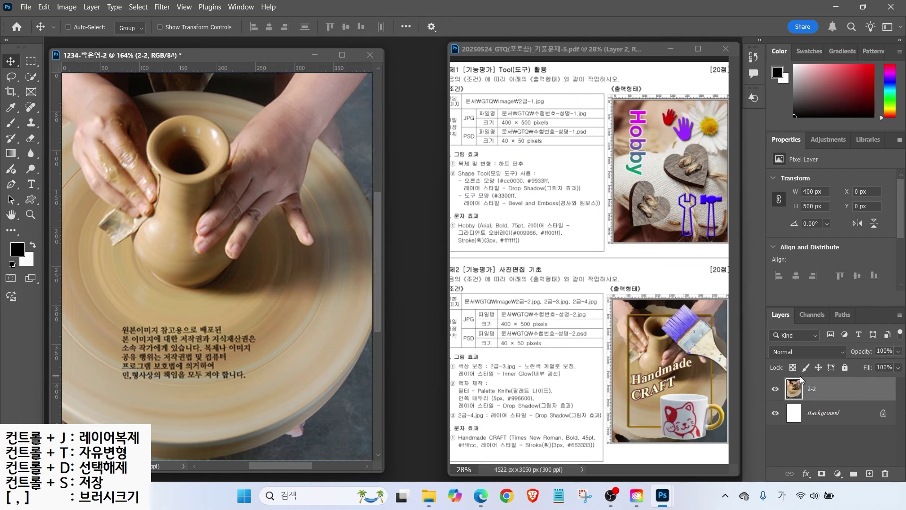
- Duplicate the 2-2 layer and name the copy 액자
key(ctrl+j)
double_click(821, 388)
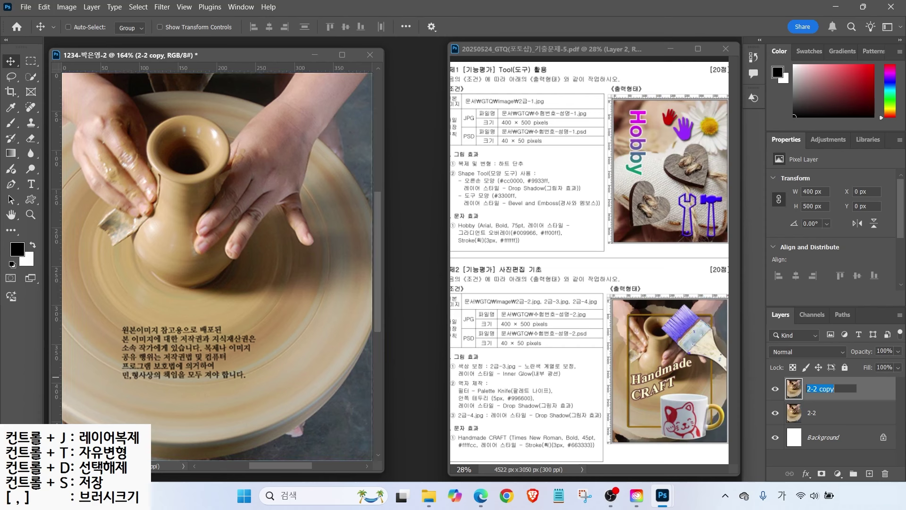
text(액자)
key(Return)
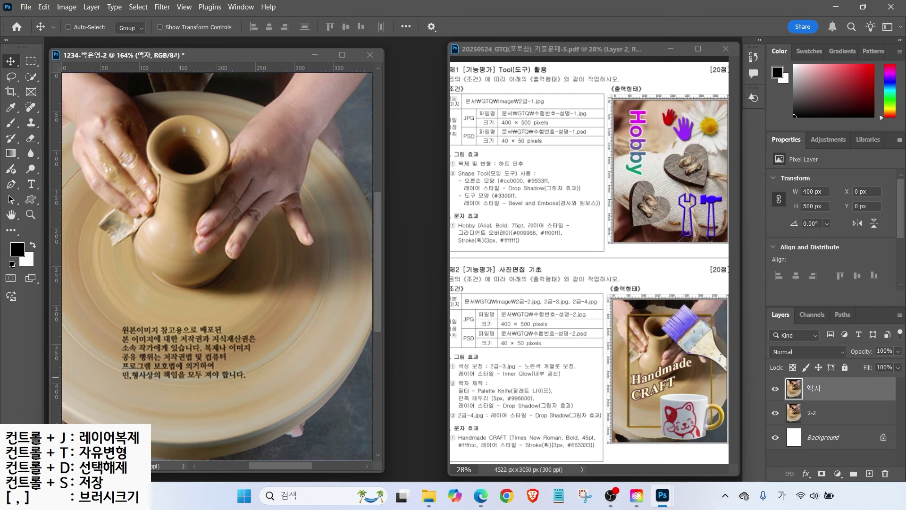
- Apply the Palette Knife filter to the 액자 layer with stroke size 25, stroke detail 3 and softness 0
click(834, 390)
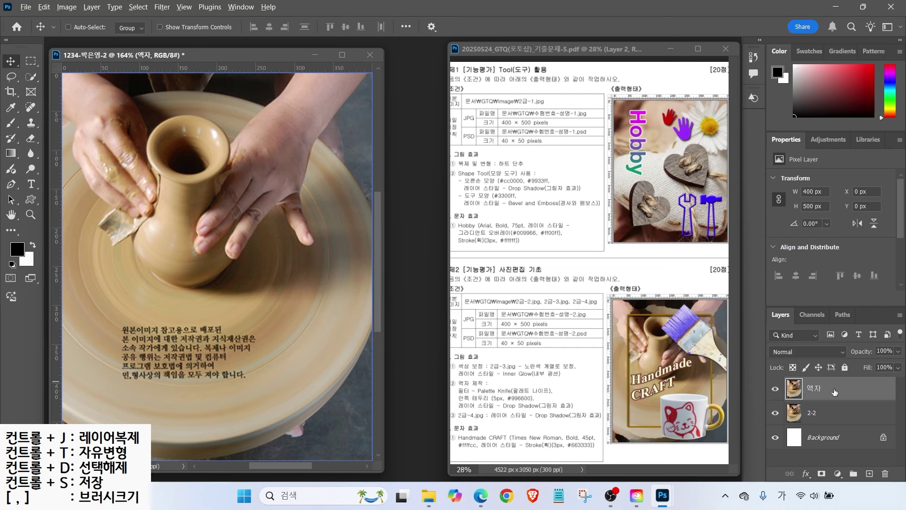
drag(492, 384, 470, 361)
drag(463, 395, 562, 393)
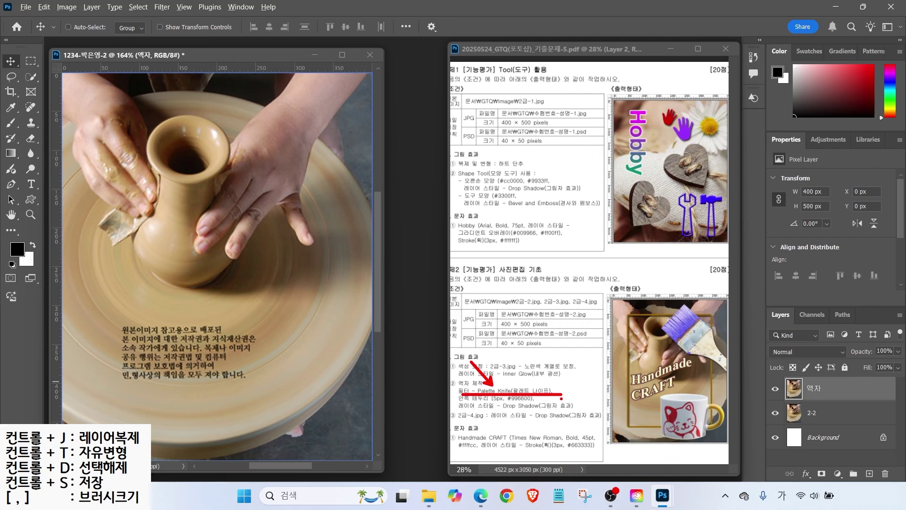
key(Escape)
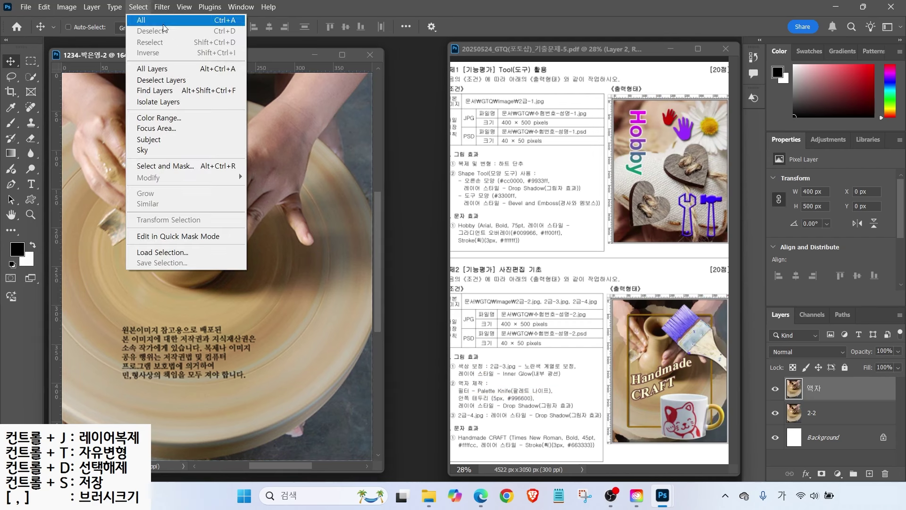
click(176, 72)
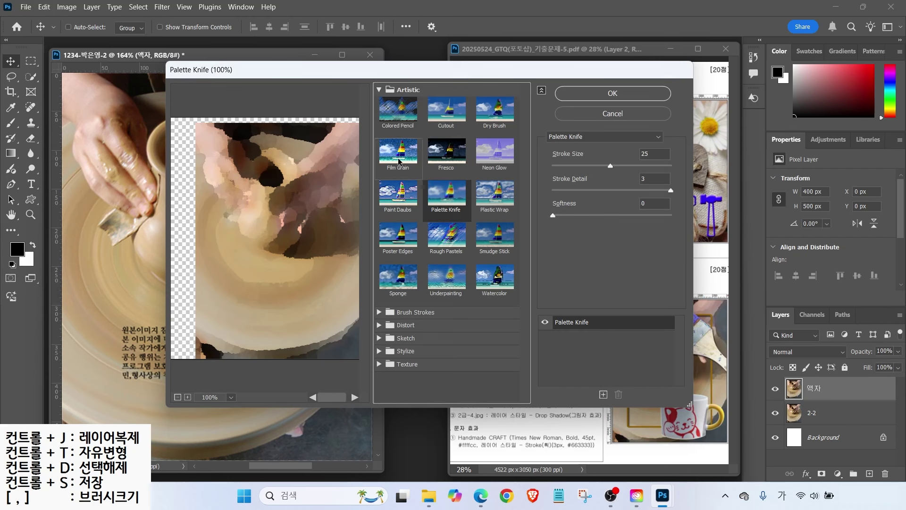
click(415, 312)
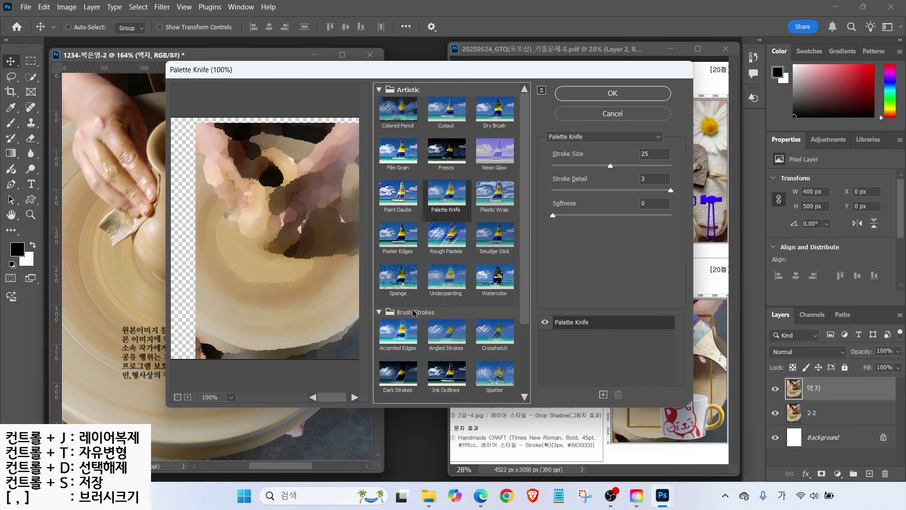
click(402, 315)
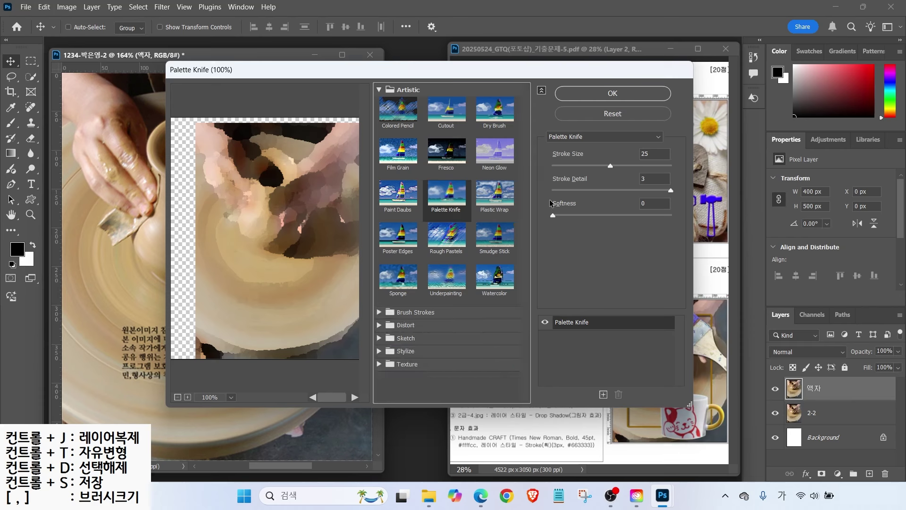
mouse_move(536, 127)
mouse_down()
mouse_move(630, 144)
mouse_move(614, 148)
mouse_move(635, 174)
mouse_up()
click(580, 136)
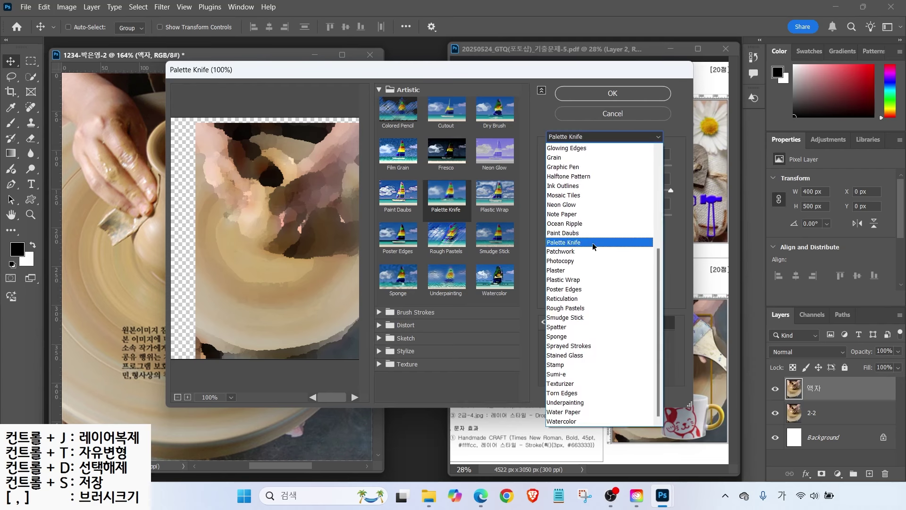
click(564, 242)
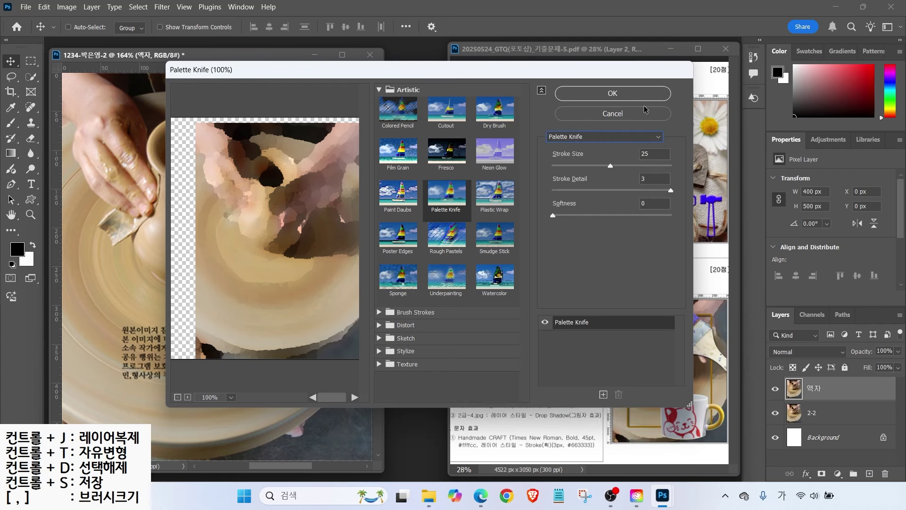
click(612, 93)
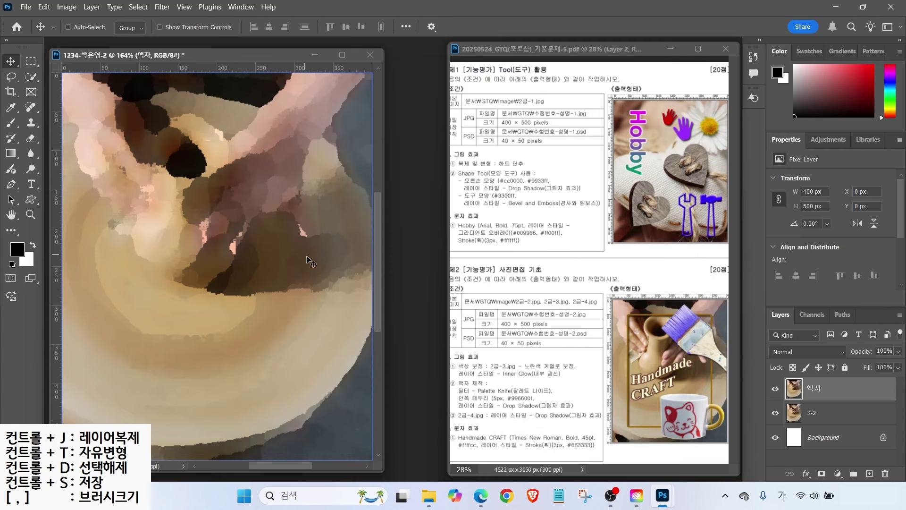
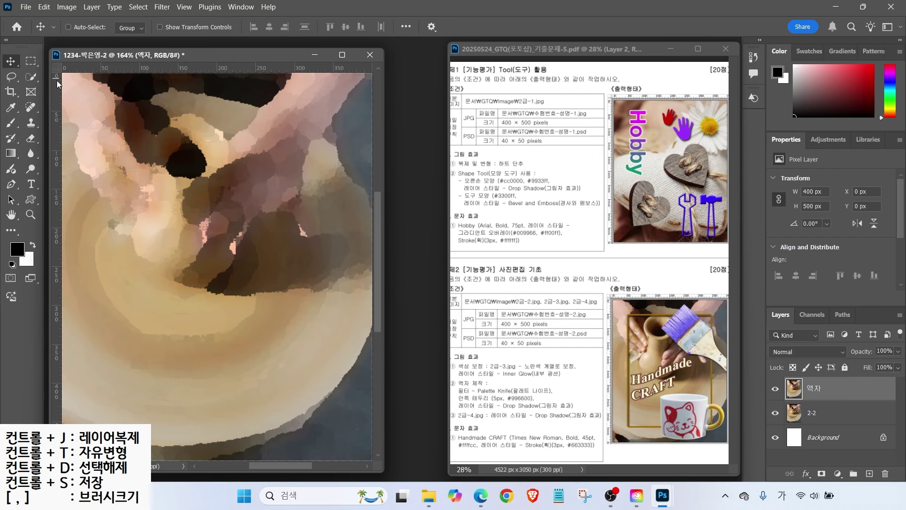
- Place vertical guides at about 50 and 350 px and horizontal guides at about 50 and 450 px on the canvas
key(ctrl)
drag(56, 98, 102, 135)
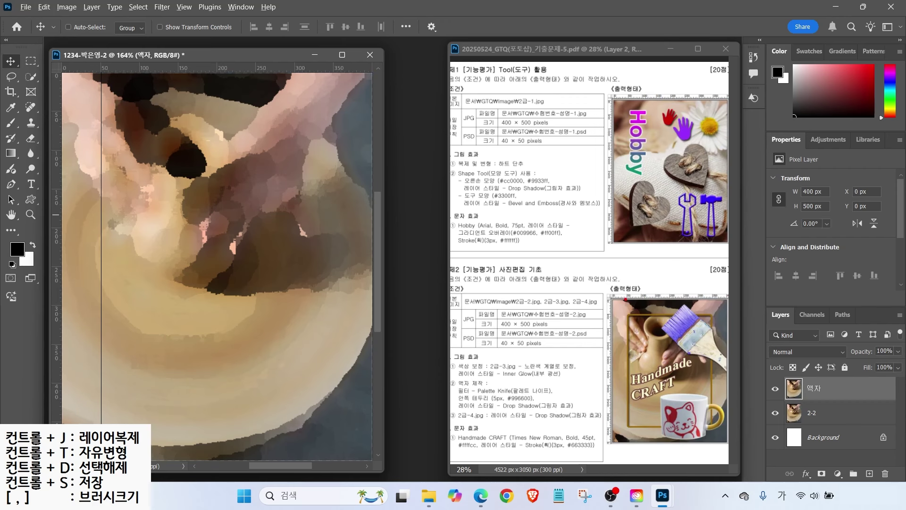
drag(628, 289, 628, 357)
drag(713, 285, 712, 344)
drag(601, 315, 662, 315)
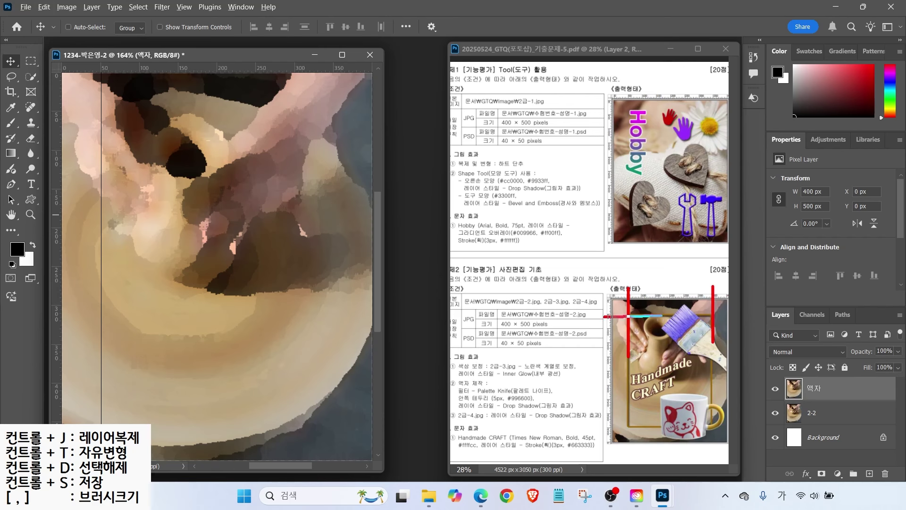
drag(648, 427, 594, 428)
key(Escape)
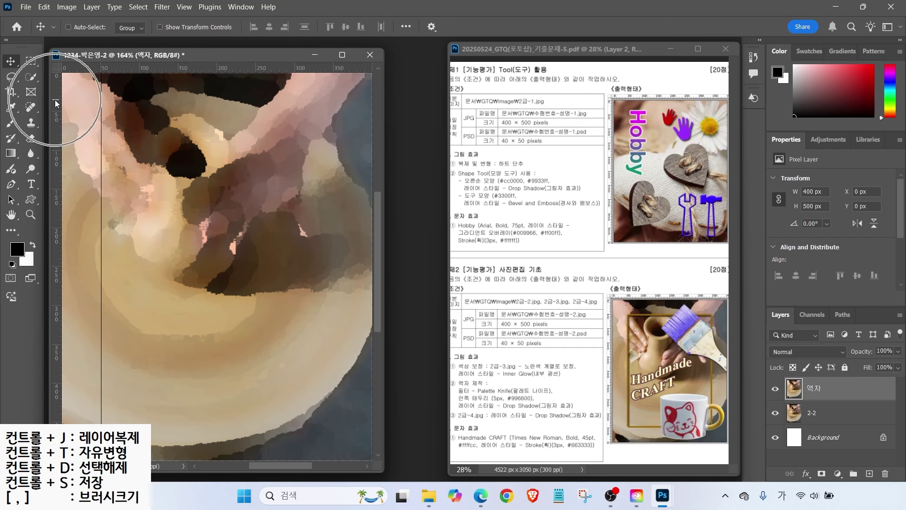
drag(55, 104, 334, 111)
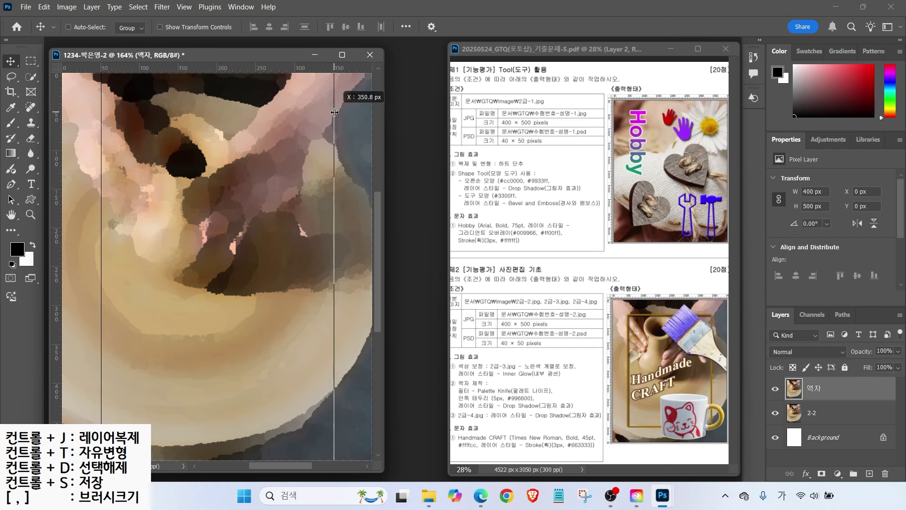
drag(278, 68, 263, 421)
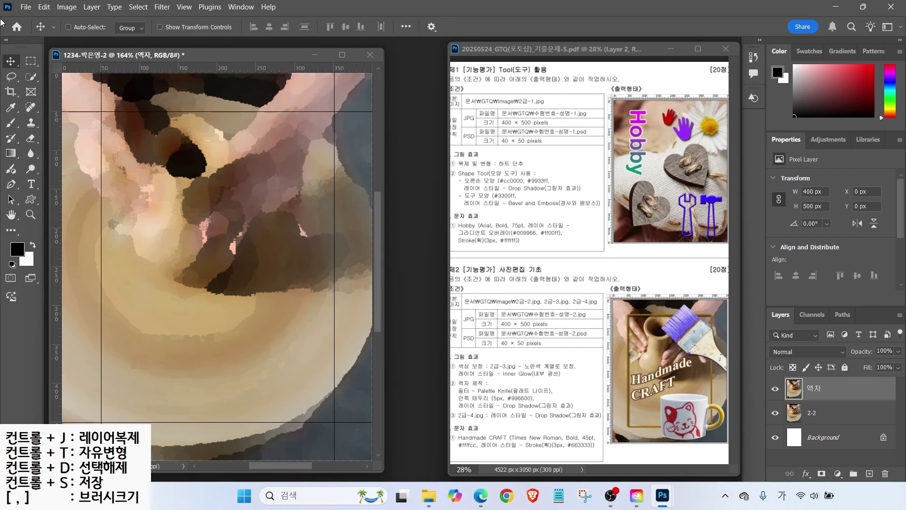
- Select the rectangular area enclosed by the four guides, about 301 by 401 px, with the Rectangular Marquee tool
drag(102, 113, 334, 422)
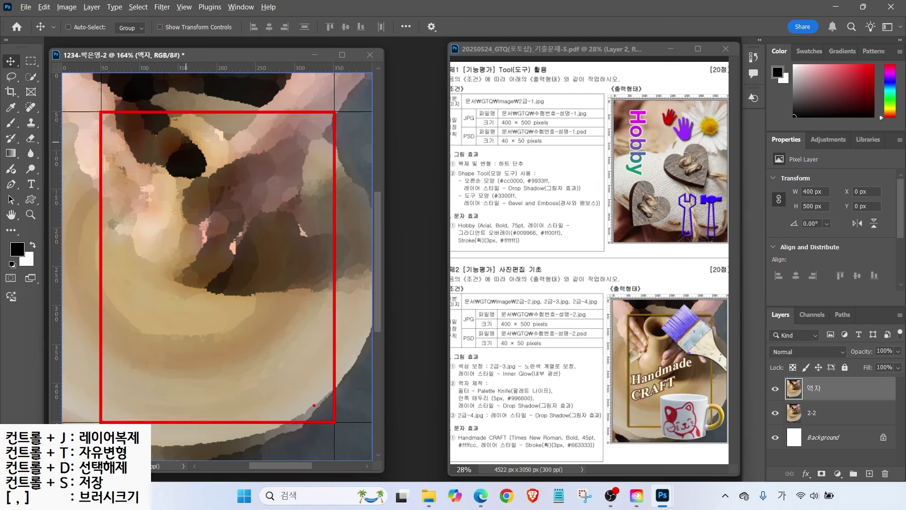
click(31, 61)
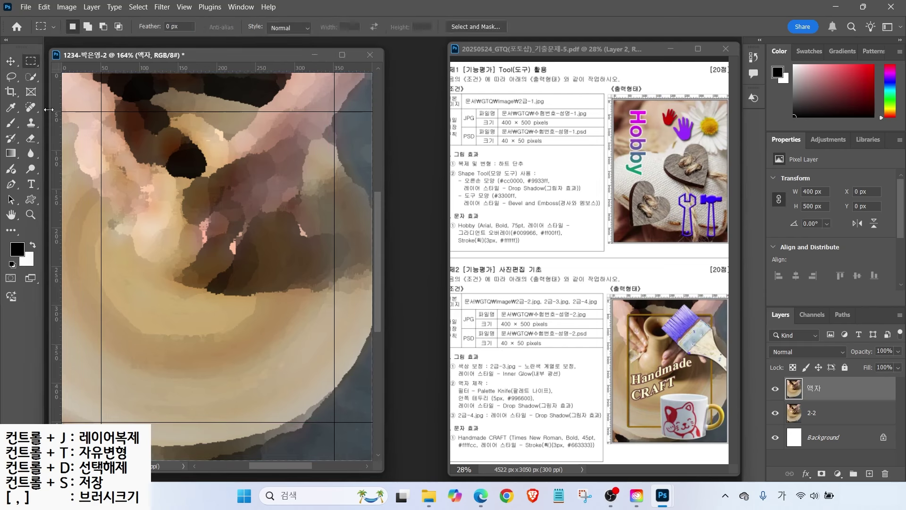
drag(102, 112, 334, 421)
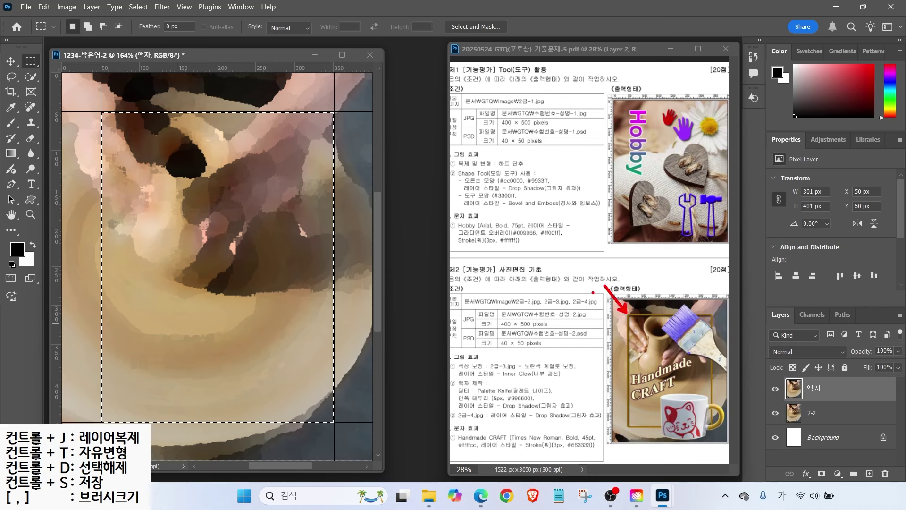
- Smooth the corners of the rectangular selection with a sample radius of 5 pixels
click(139, 8)
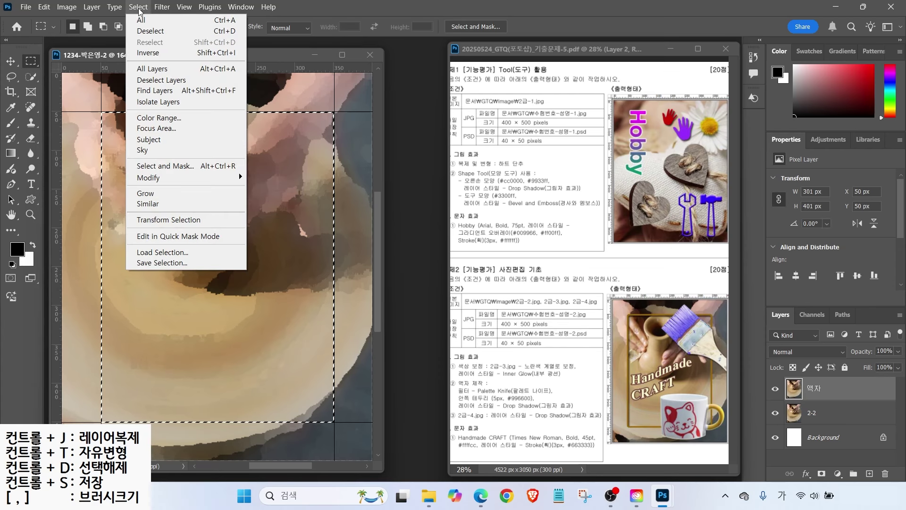
mouse_move(165, 183)
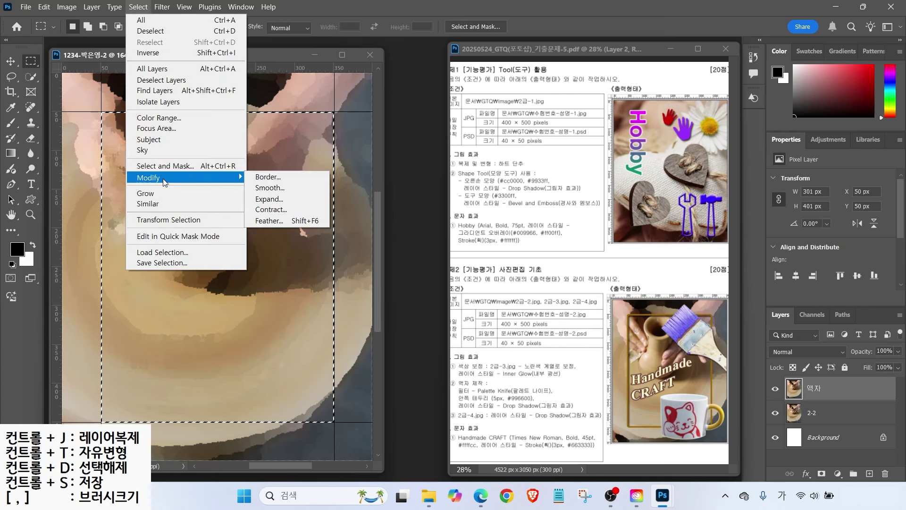
click(279, 187)
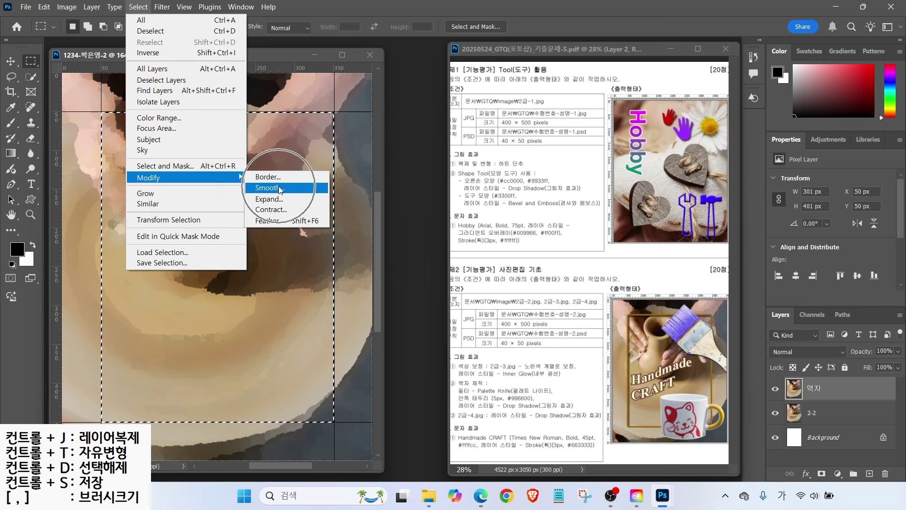
click(279, 187)
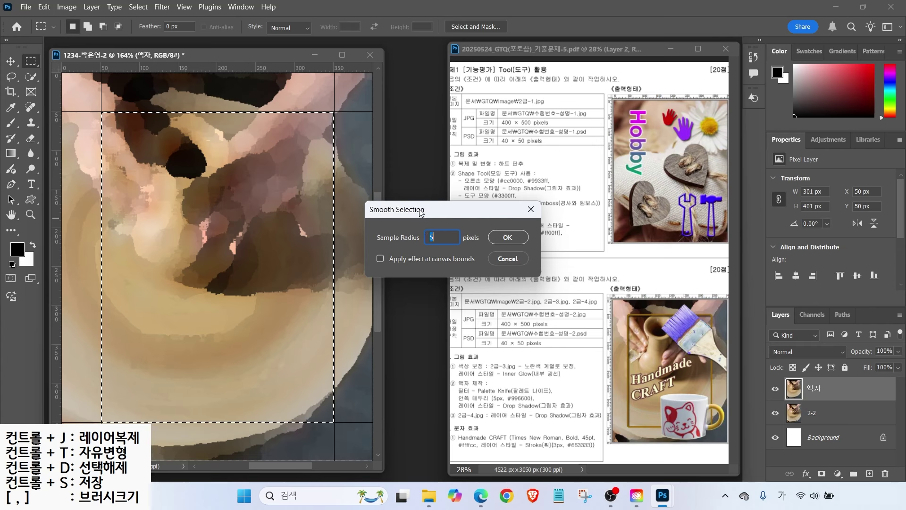
click(409, 241)
key(Return)
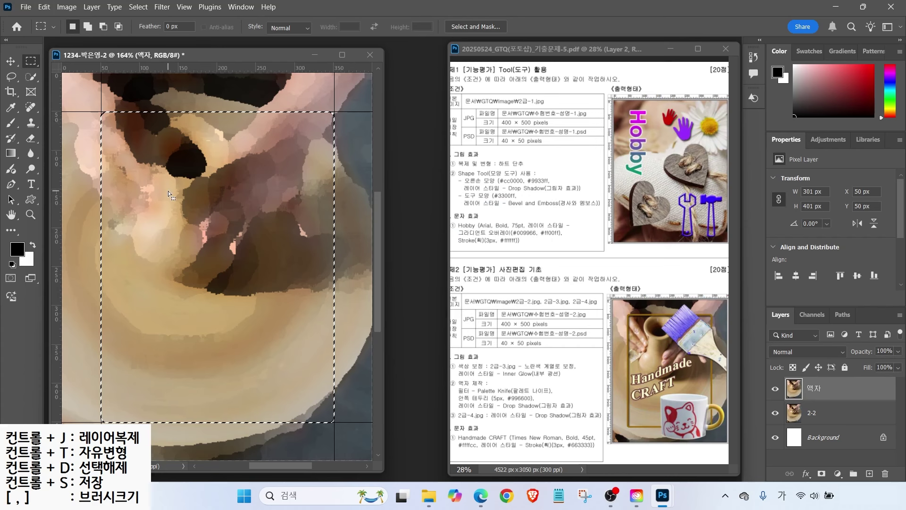
- Delete the 액자 layer's content inside the rounded selection to cut the frame opening, and reselect that area
key(Delete)
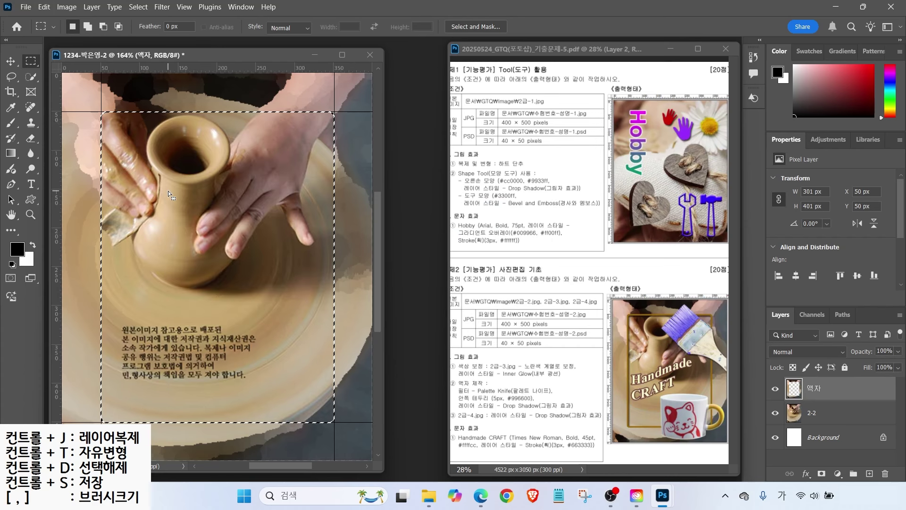
key(ctrl+d)
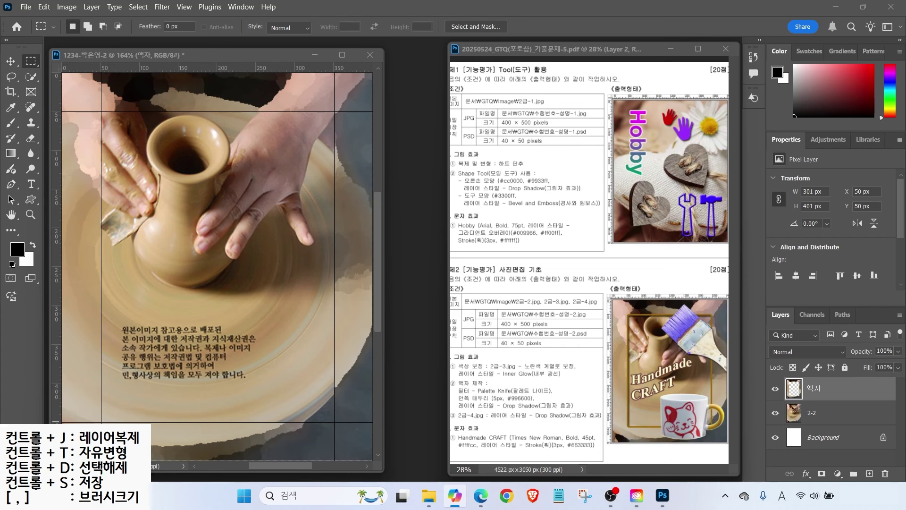
ctrl+click(794, 412)
- Stroke the selection on the 액자 layer with a 5 px line in colour #996600, centred on the edge
mouse_move(464, 371)
mouse_down()
mouse_move(474, 394)
mouse_move(539, 403)
mouse_up()
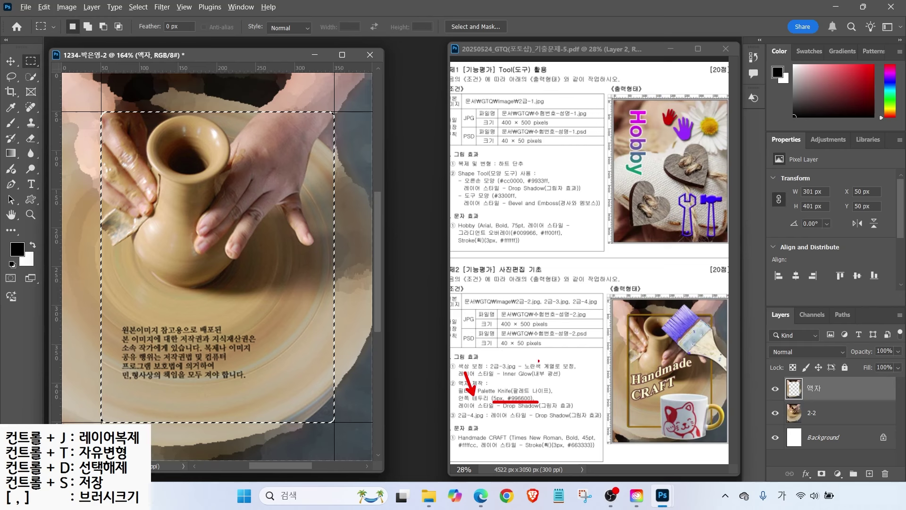
drag(460, 410, 579, 414)
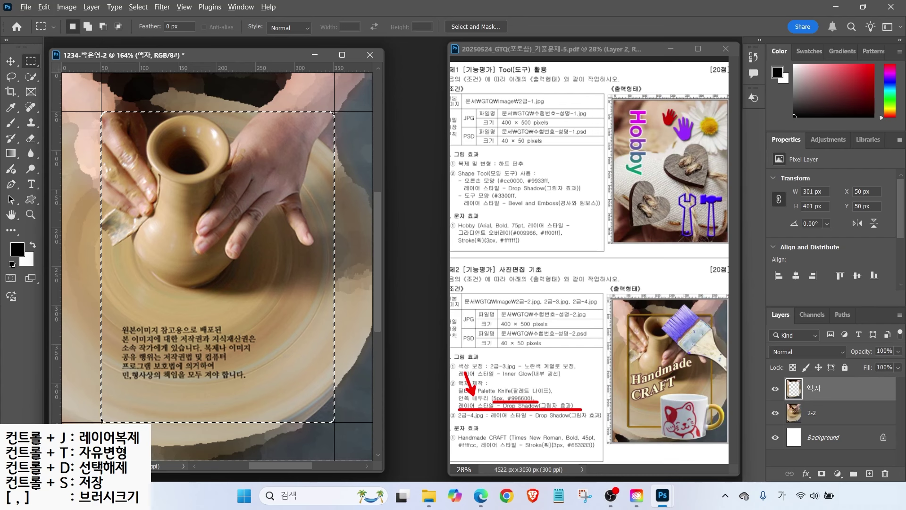
key(Escape)
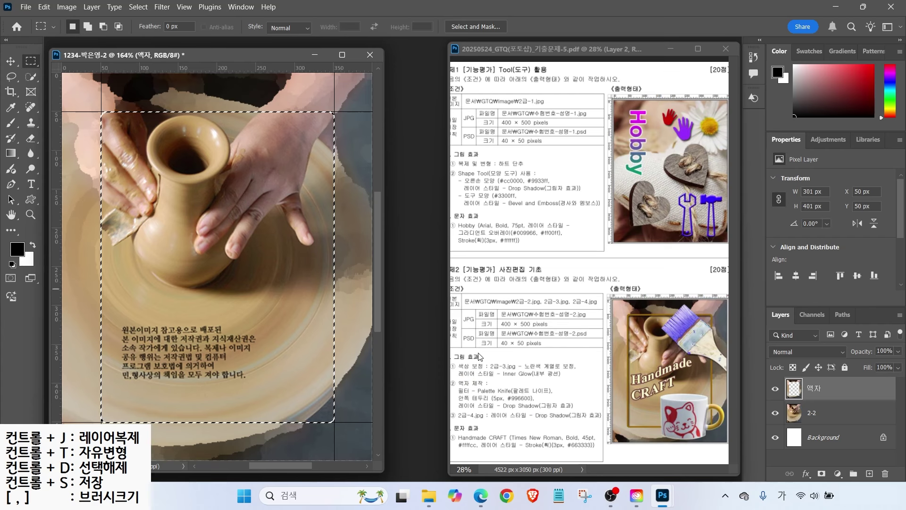
click(44, 7)
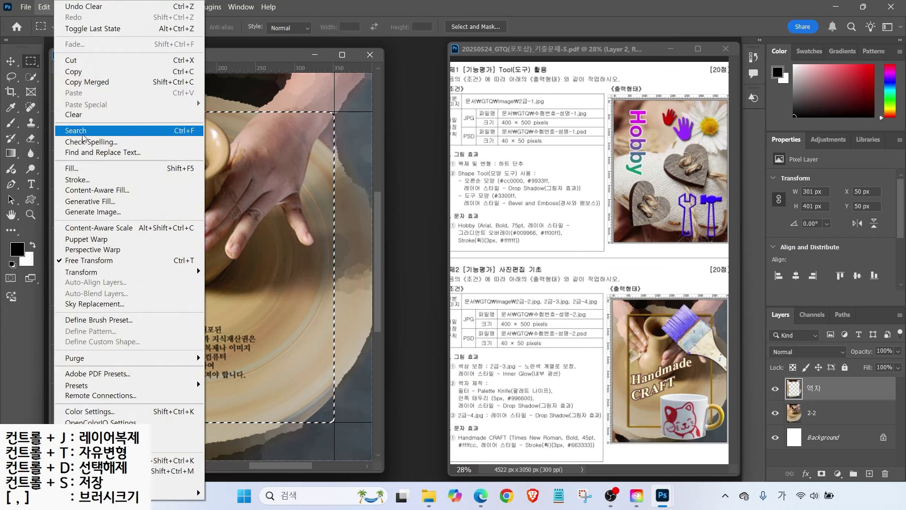
click(78, 180)
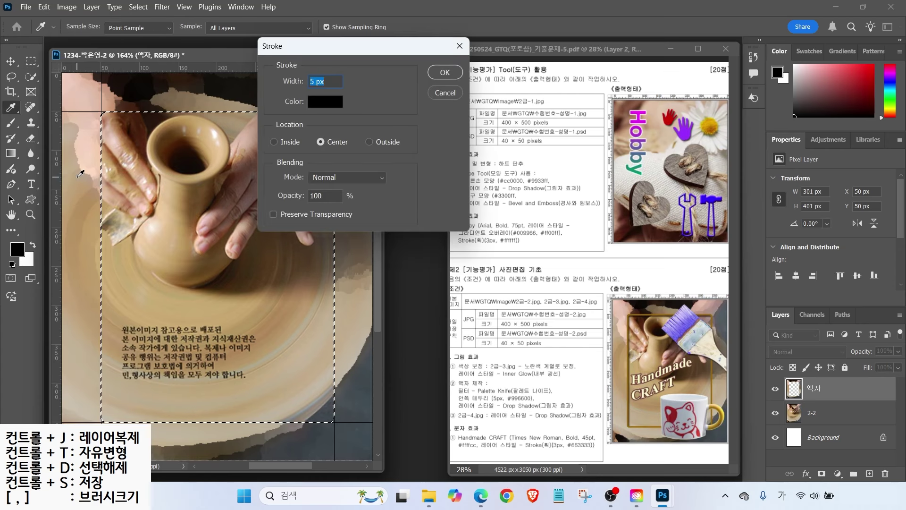
click(324, 104)
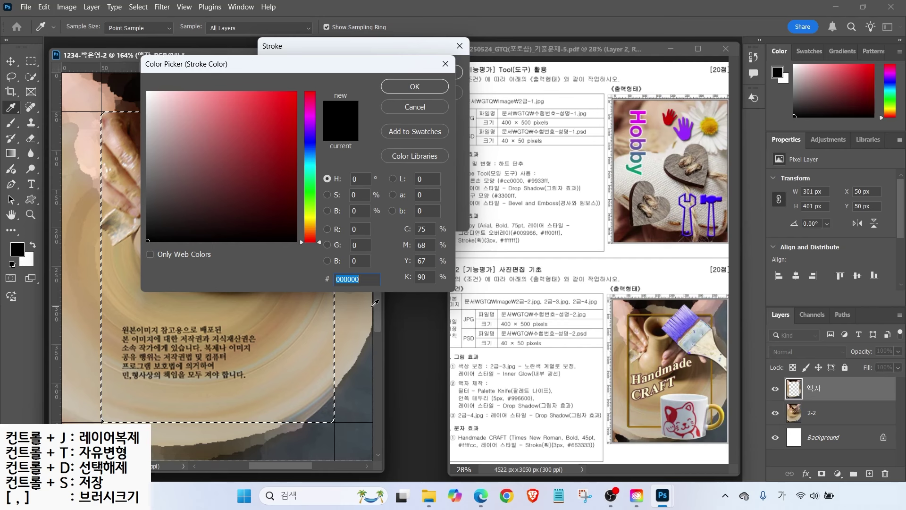
text(960)
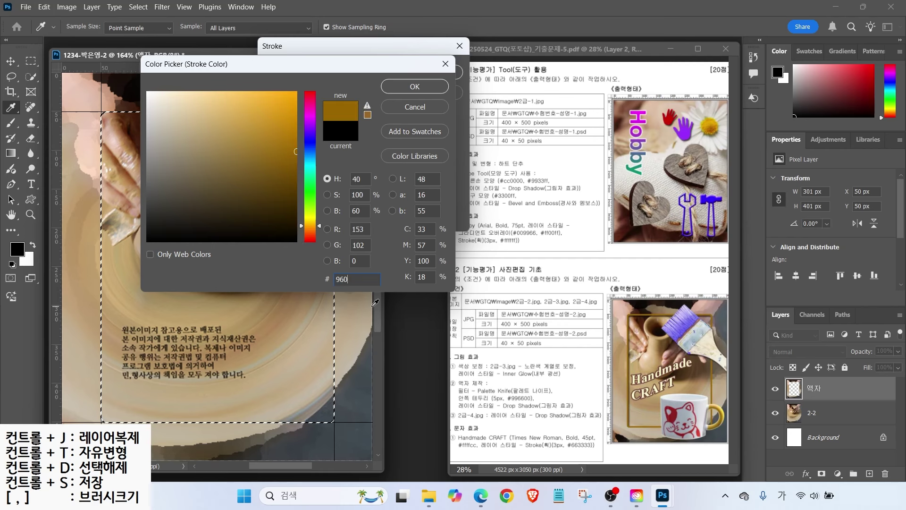
key(Return)
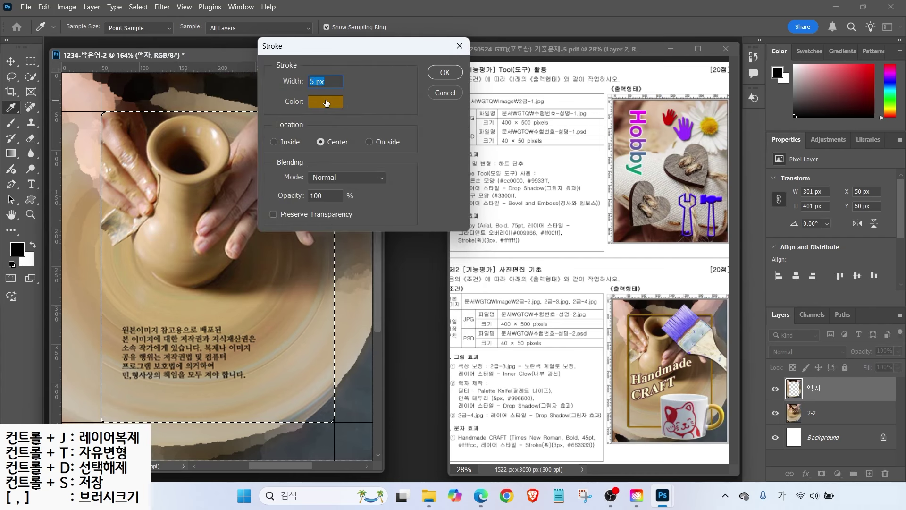
click(445, 72)
key(alt)
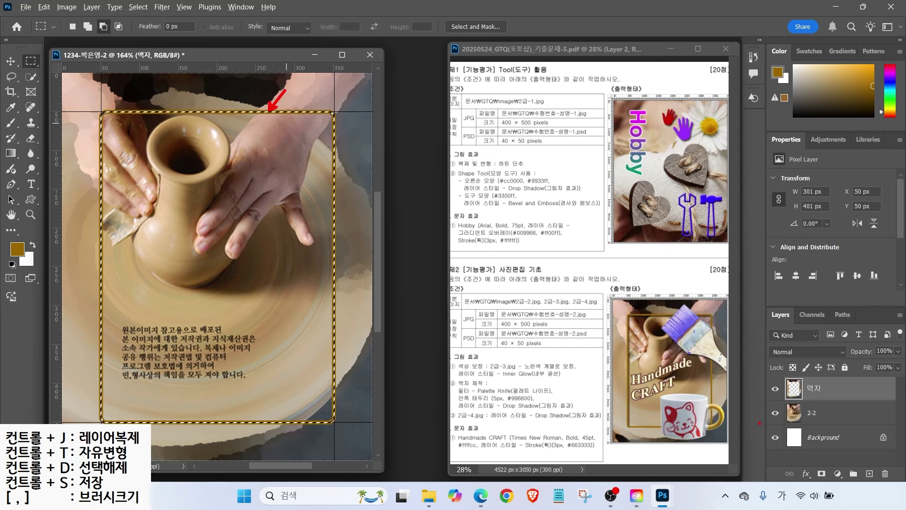
drag(822, 401, 787, 444)
key(Escape)
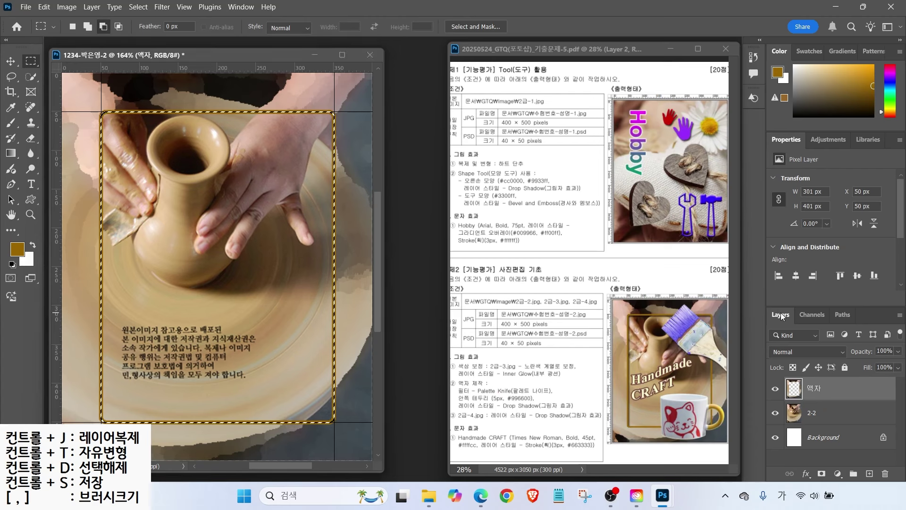
- Apply a Drop Shadow with the preset settings to the 액자 layer and clear the selection
click(804, 473)
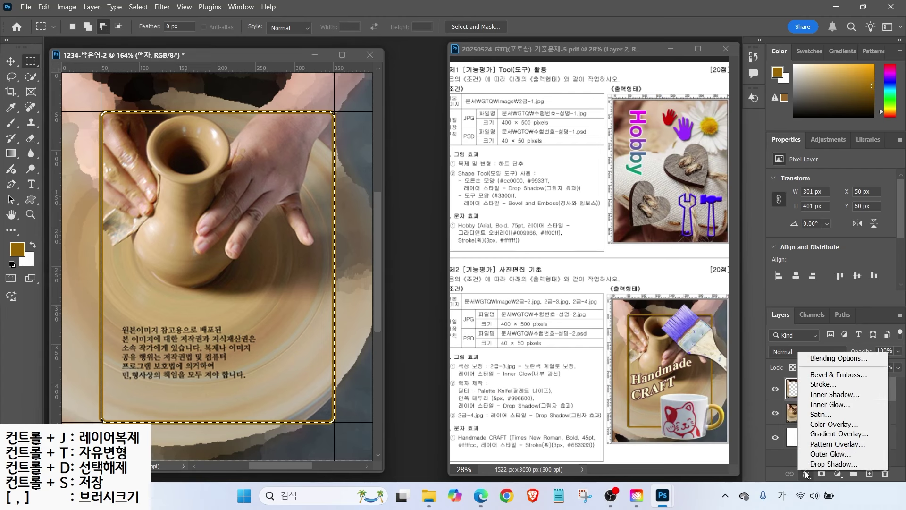
click(831, 464)
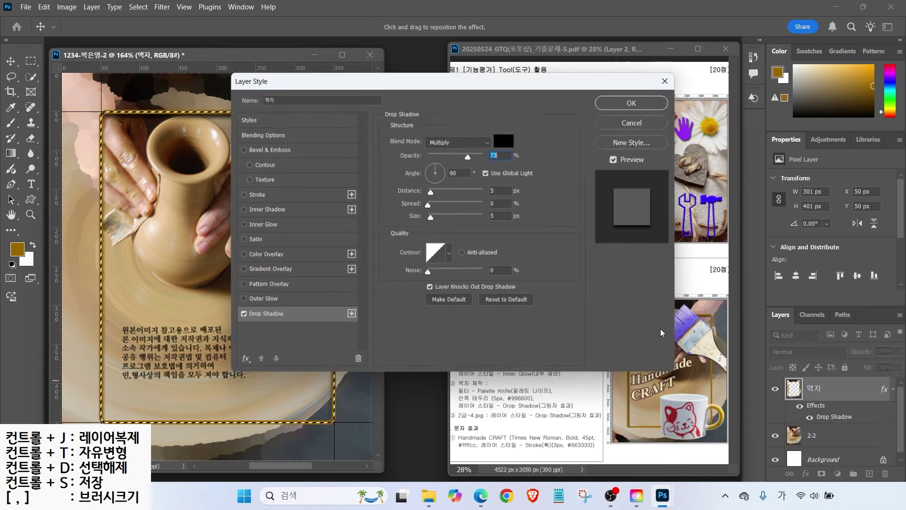
key(Return)
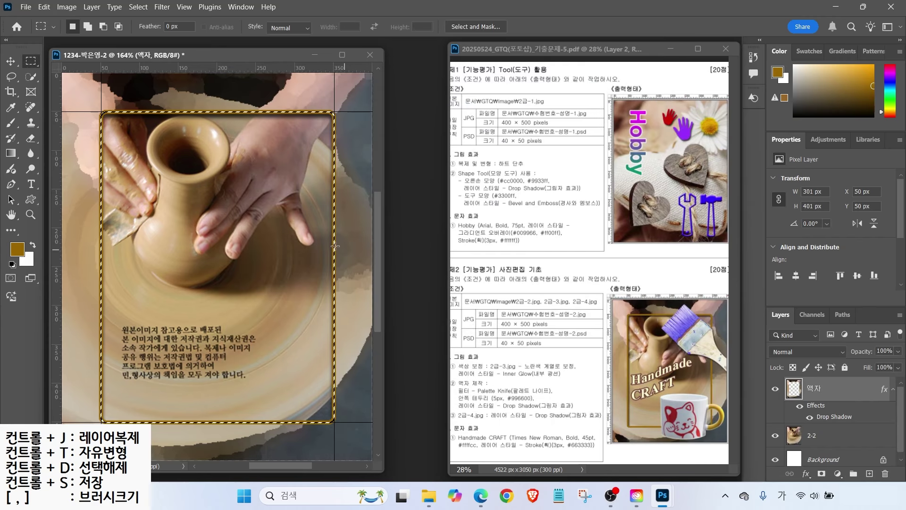
click(138, 7)
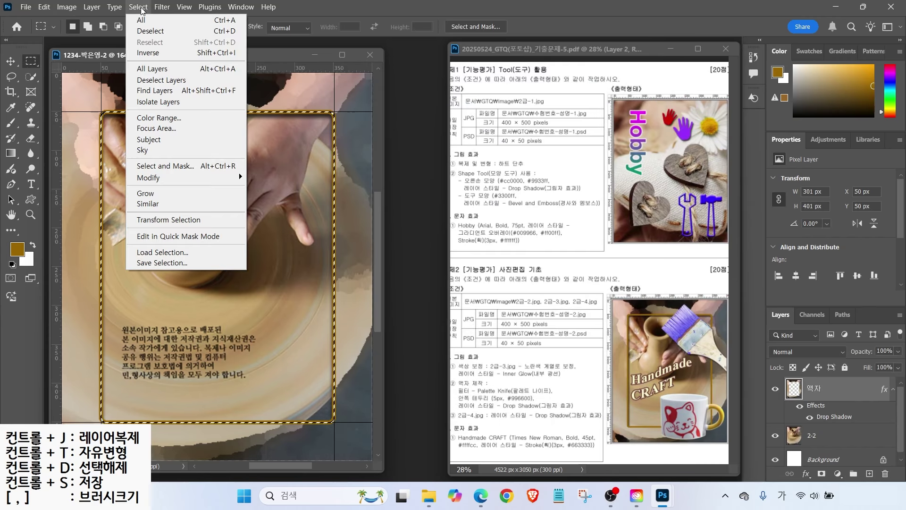
click(151, 31)
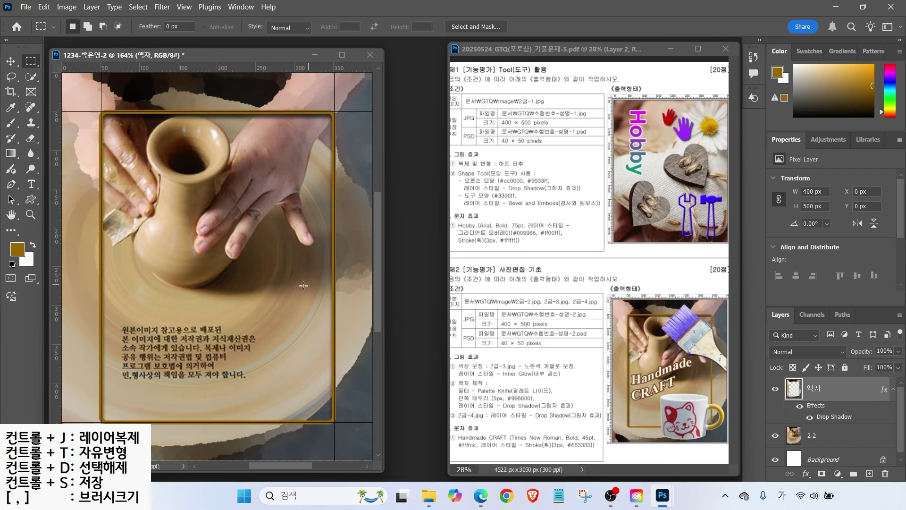
drag(447, 377, 519, 409)
drag(407, 345, 456, 366)
drag(423, 414, 461, 421)
drag(412, 438, 452, 446)
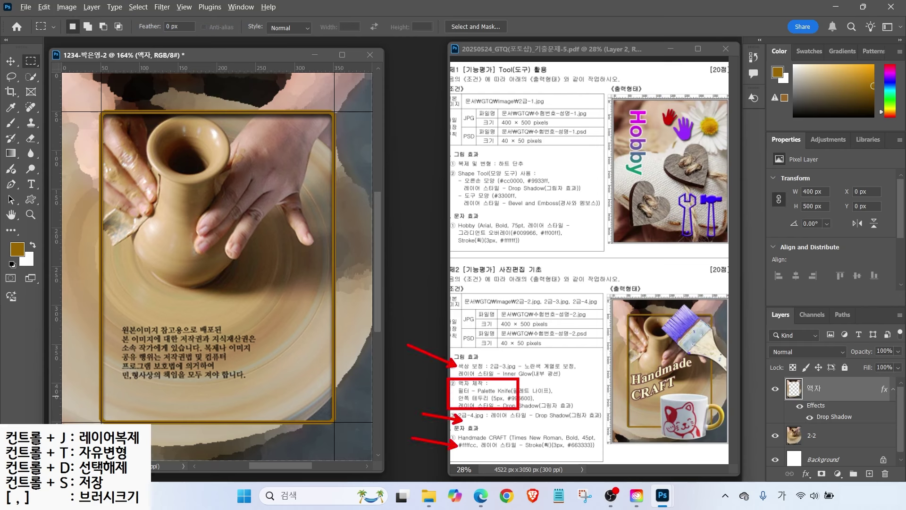
key(Escape)
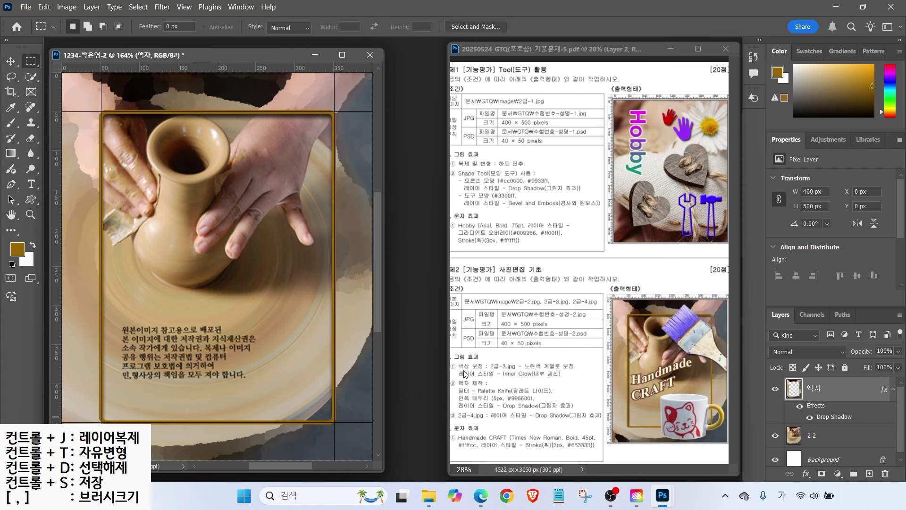
- Open 2급-3.jpg from the GTQ image folder and float its window over the pottery image
double_click(416, 274)
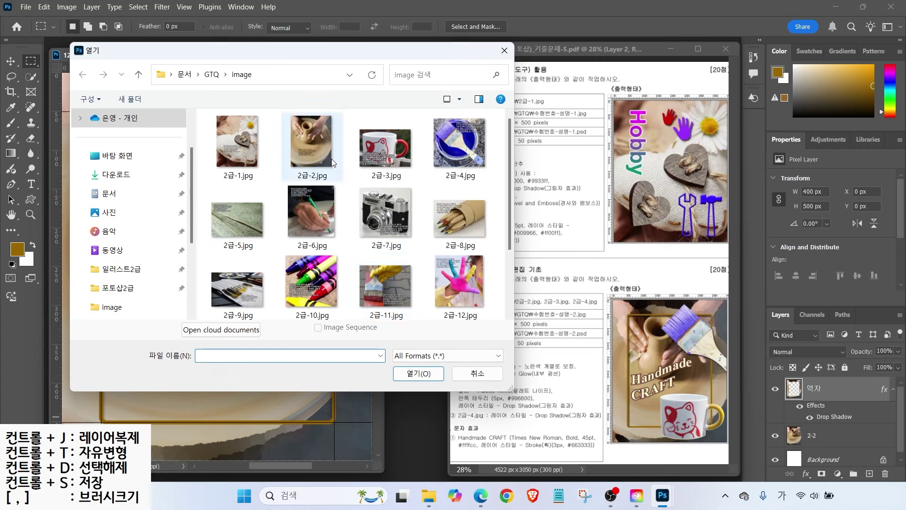
click(378, 162)
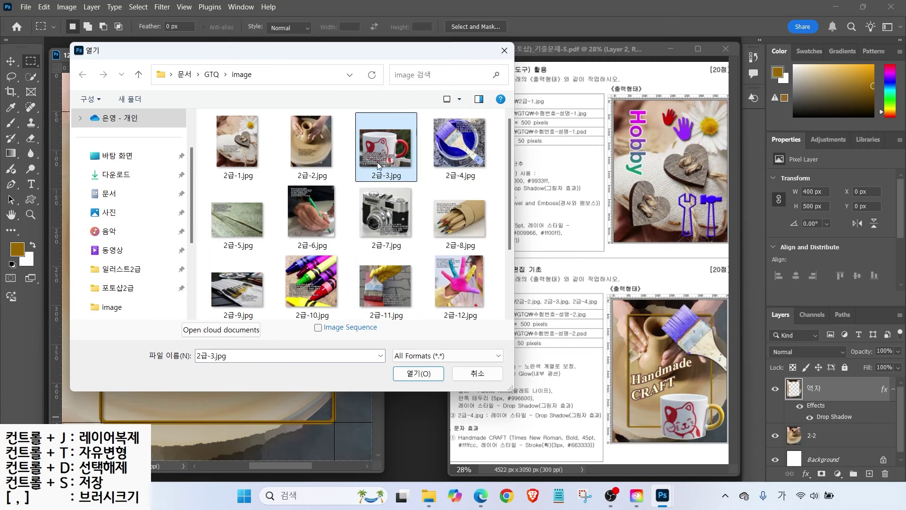
click(418, 373)
drag(159, 69, 358, 203)
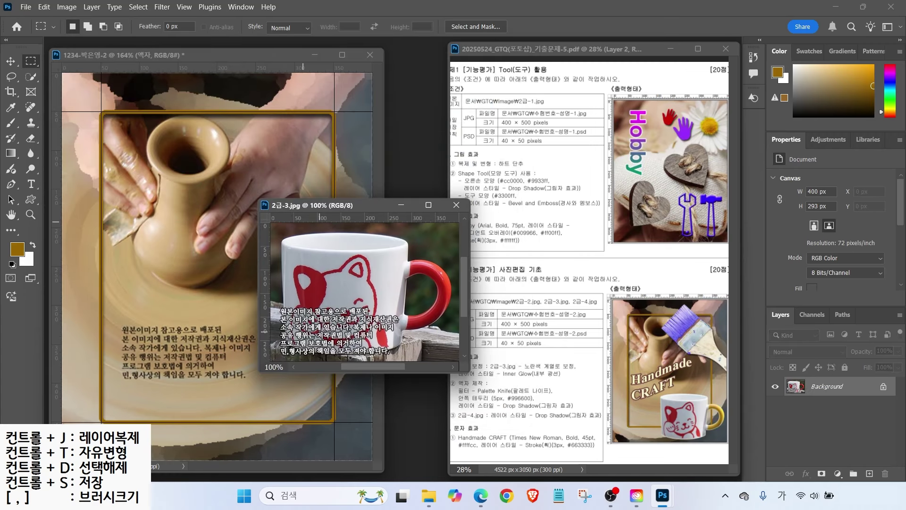
- Select the body of the mug in 2급-3.jpg with the Quick Selection tool
click(30, 78)
click(85, 88)
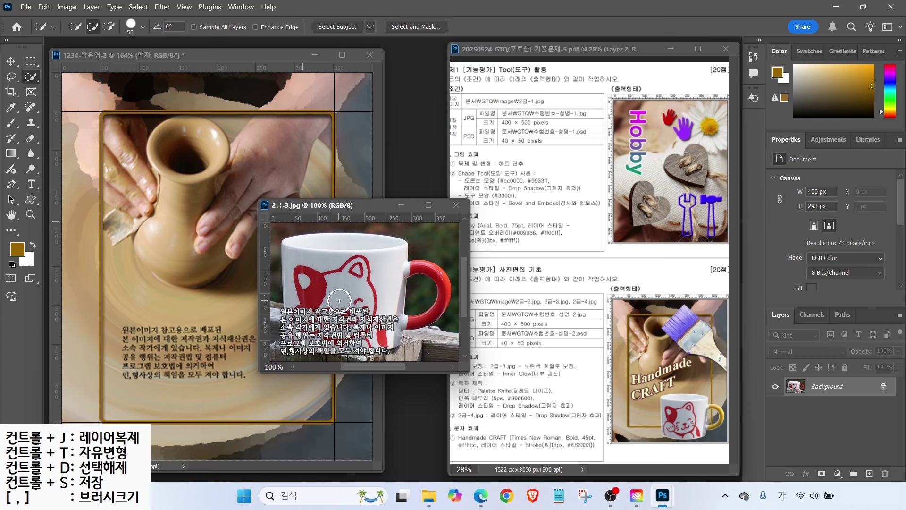
drag(314, 272, 360, 264)
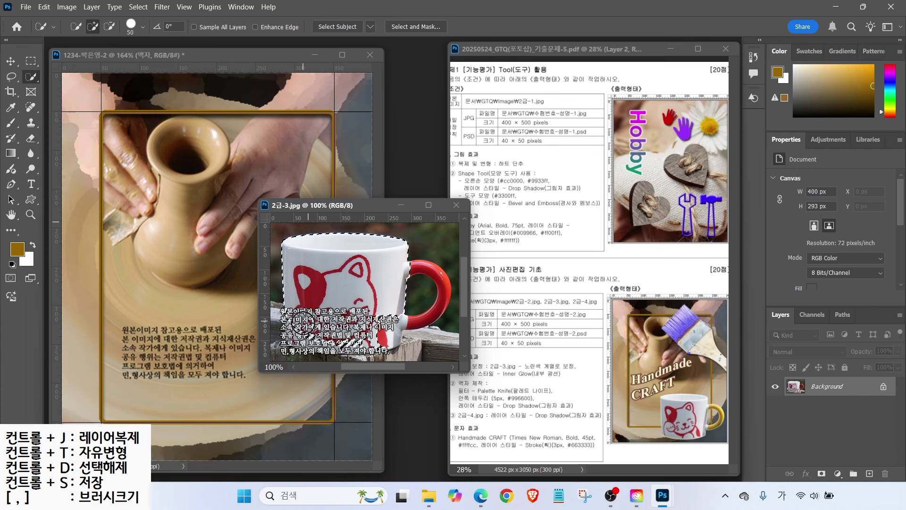
- Add the mug's red handle to the selection using a smaller Quick Selection brush of size 10
right_click(31, 79)
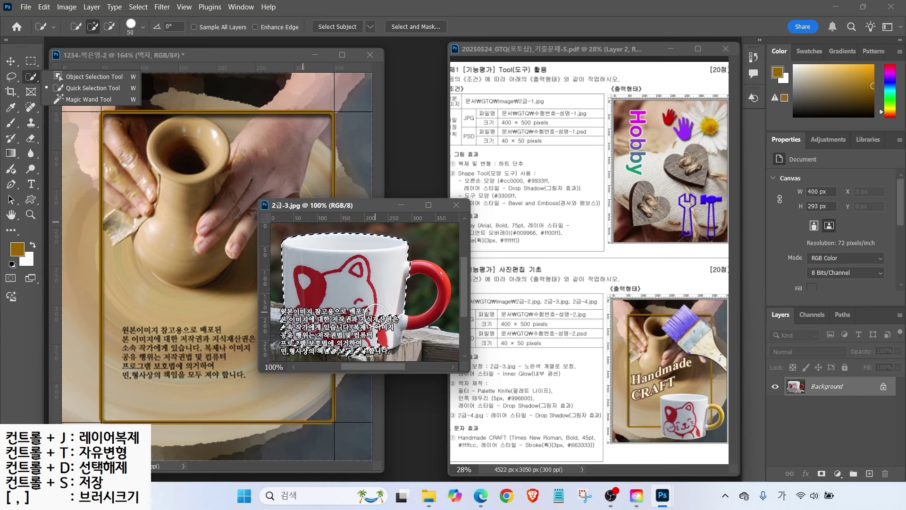
key(Escape)
key(bracketleft)
key(bracketleft)
key(bracketleft)
key(bracketleft)
drag(443, 284, 426, 262)
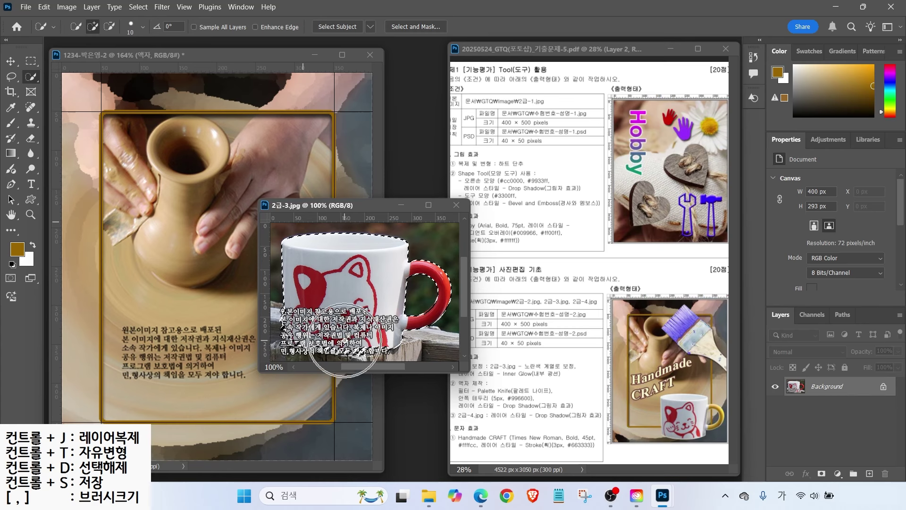
- Correct the mug selection around the overlaid text at its lower edge with the Lasso tool
key(l)
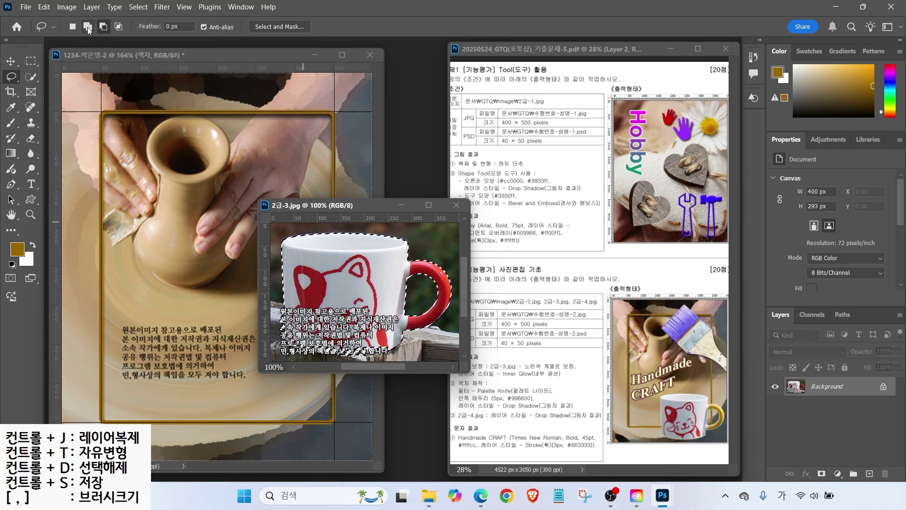
mouse_move(314, 274)
mouse_down()
mouse_move(289, 301)
mouse_move(284, 326)
mouse_up()
drag(394, 352, 391, 285)
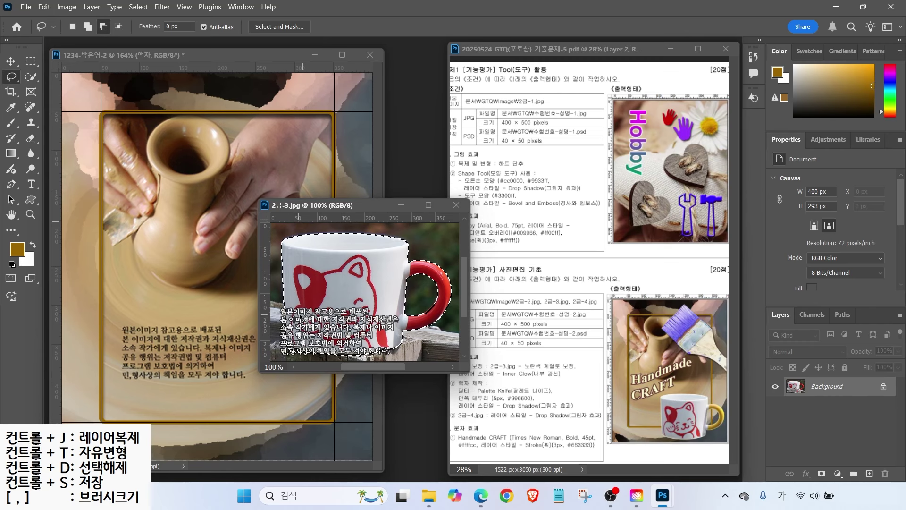
- Move the selected mug into the pottery image and close 2급-3.jpg
key(v)
drag(359, 283, 247, 303)
click(456, 204)
- Rename the mug's layer as 2-3
double_click(820, 389)
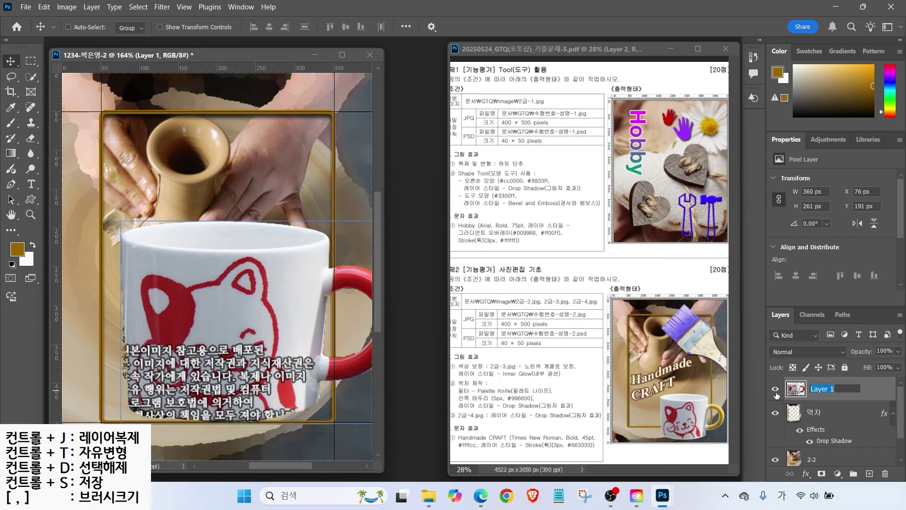
text(2-3)
key(Return)
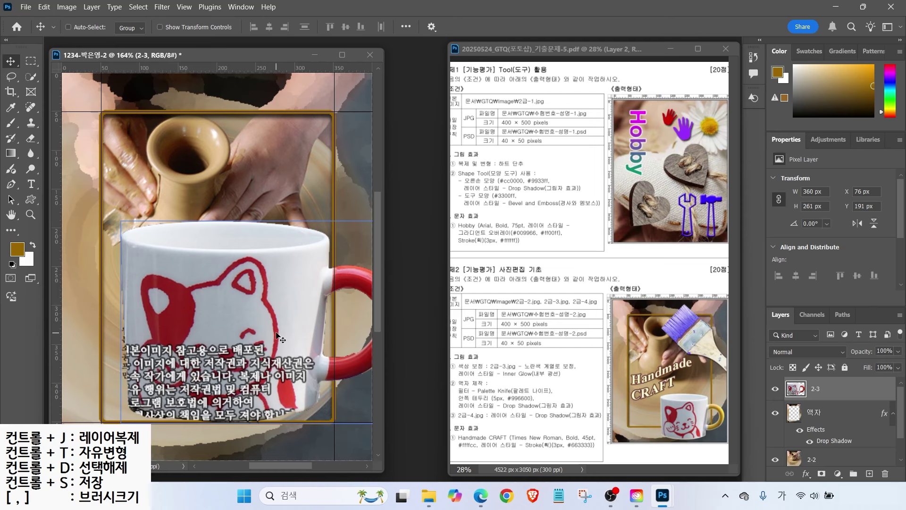
- Scale the mug proportionally to about 58% and place it in the lower-right corner of the canvas
key(ctrl)
key(ctrl+t)
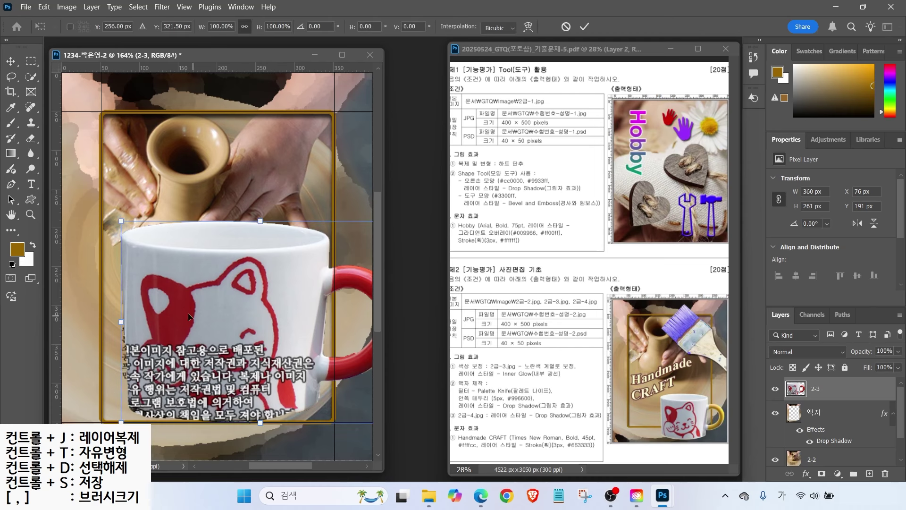
drag(131, 218, 206, 338)
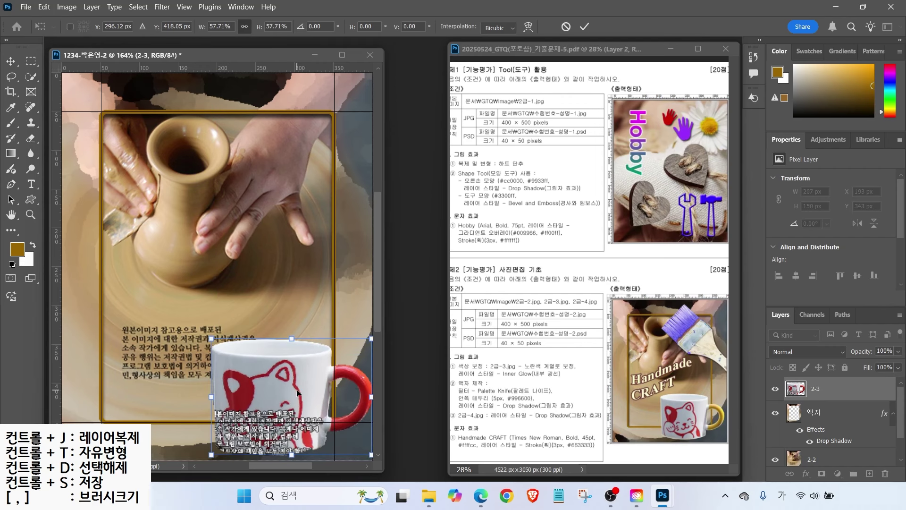
key(Return)
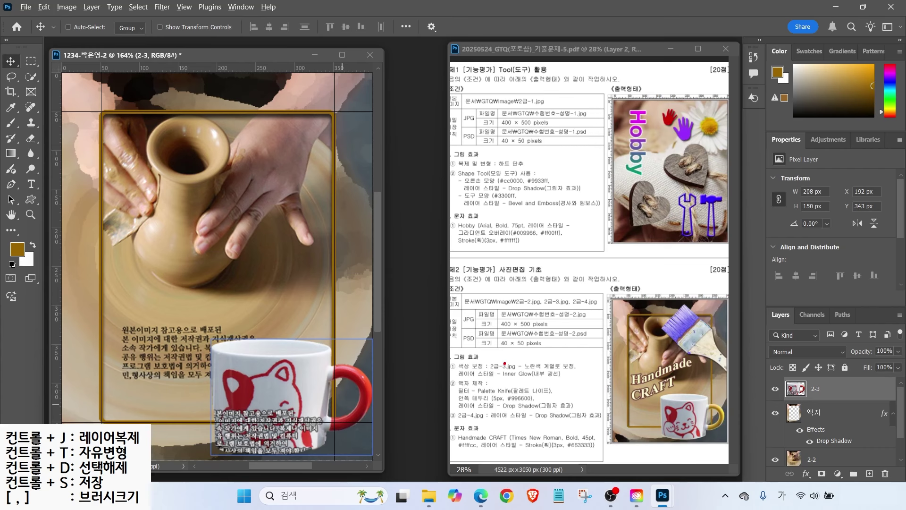
drag(533, 358, 549, 350)
mouse_move(732, 428)
mouse_down()
mouse_move(708, 397)
mouse_move(737, 421)
mouse_up()
- Select only the mug's red handle on the 2-3 layer with the Quick Selection tool
click(31, 76)
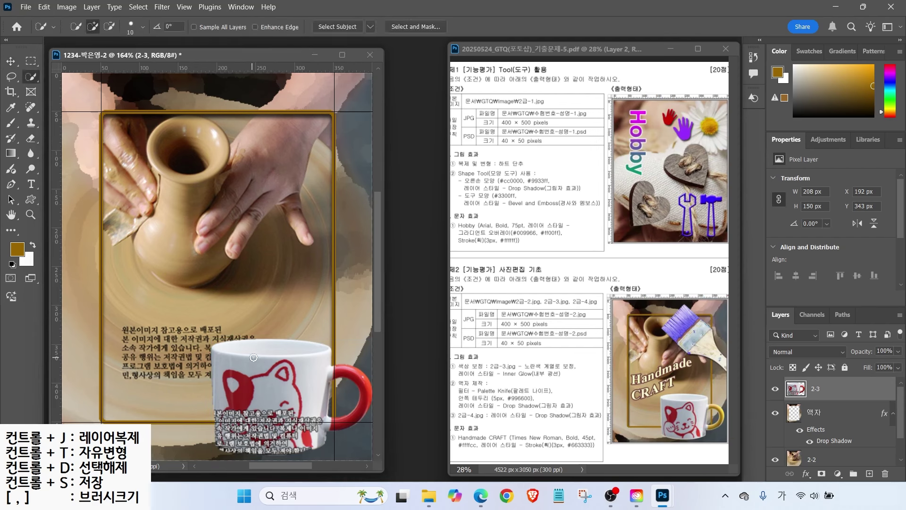
mouse_move(350, 369)
mouse_down()
mouse_move(365, 395)
mouse_move(357, 417)
mouse_move(347, 400)
mouse_up()
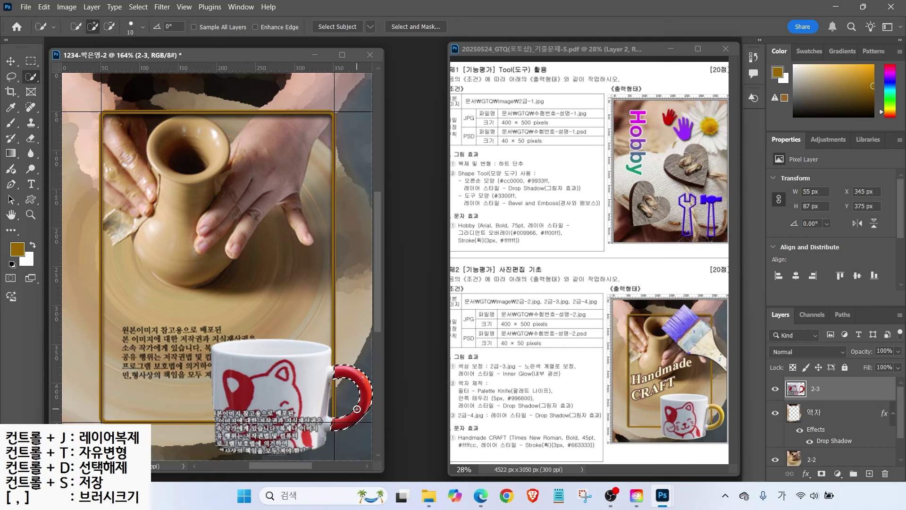
key(ctrl+d)
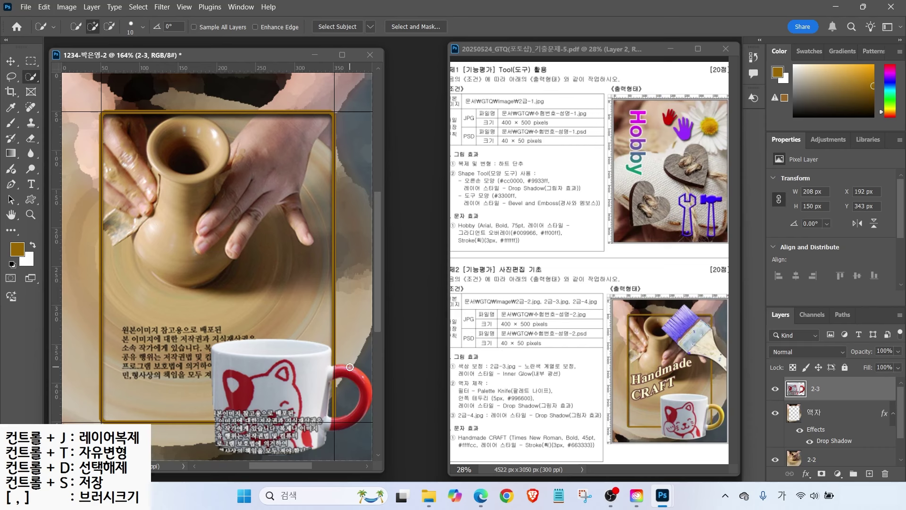
mouse_move(352, 373)
mouse_down()
mouse_move(364, 383)
mouse_move(365, 404)
mouse_up()
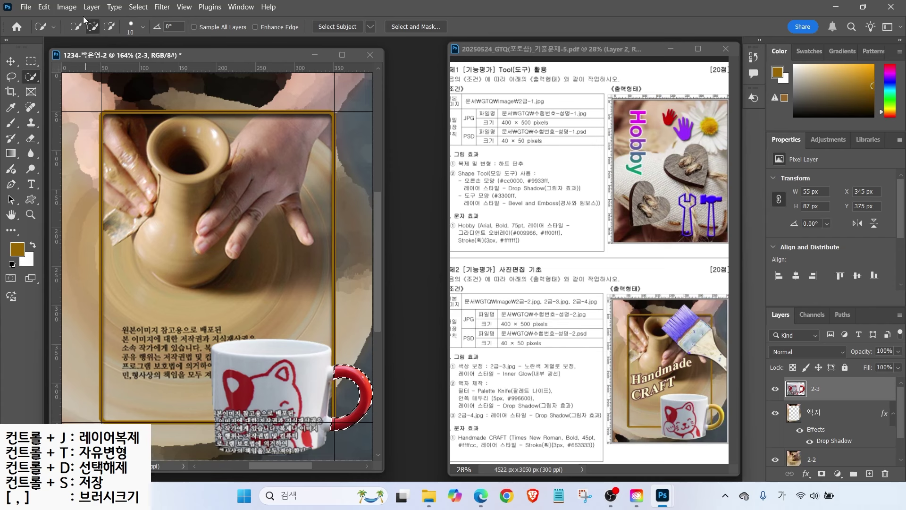
- Recolour the selected handle to yellow with Hue/Saturation at hue +41, and clear the selection
click(67, 7)
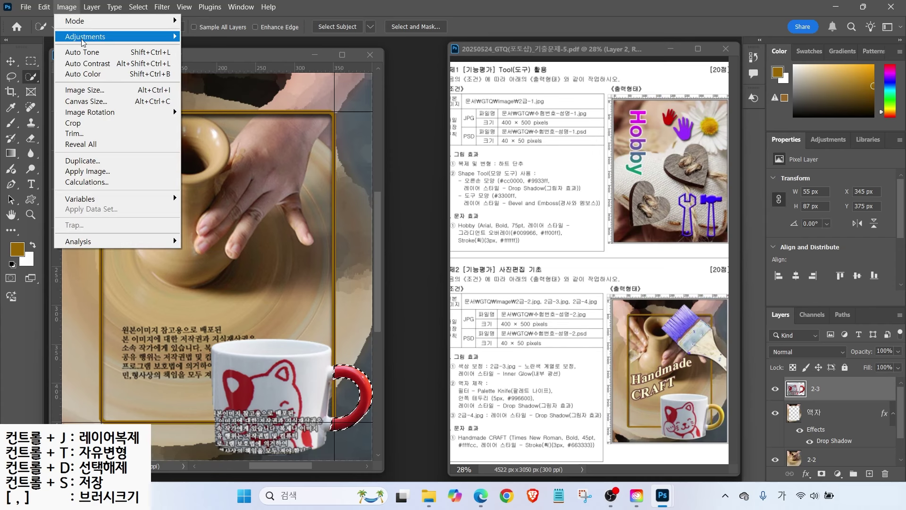
mouse_move(81, 37)
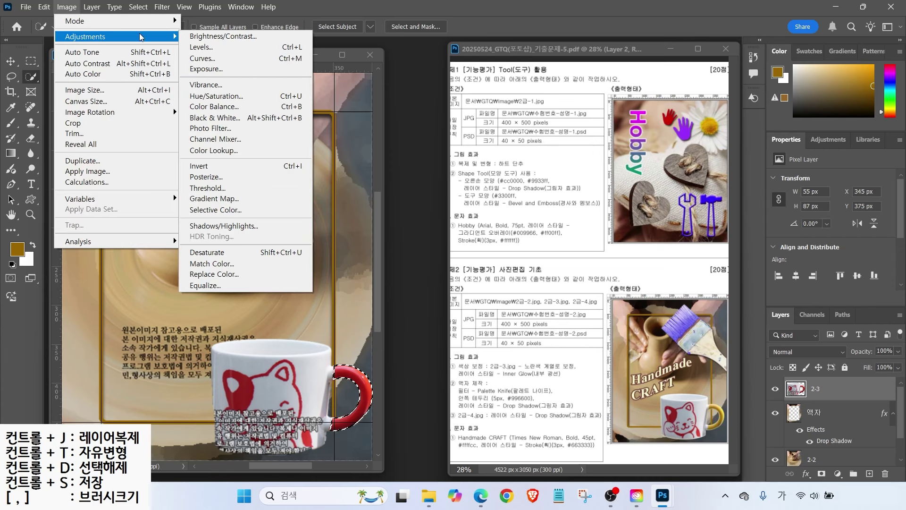
click(208, 98)
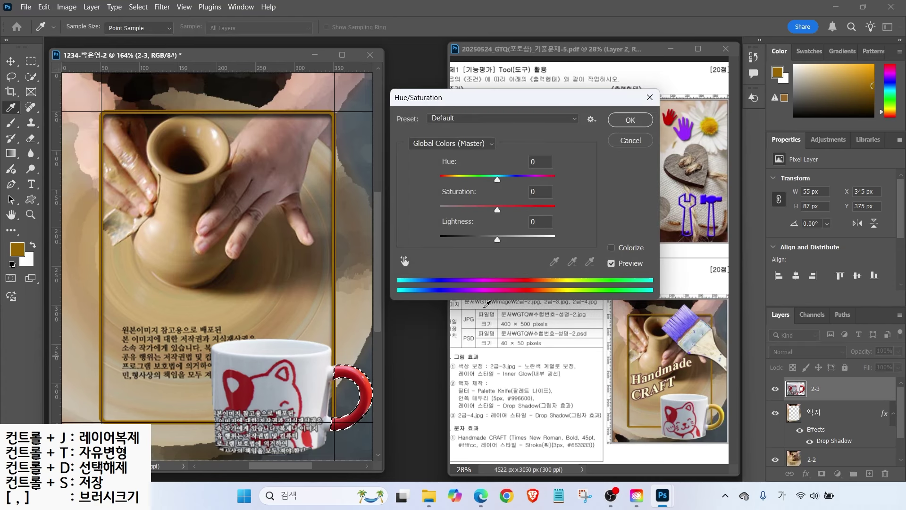
drag(497, 182, 521, 179)
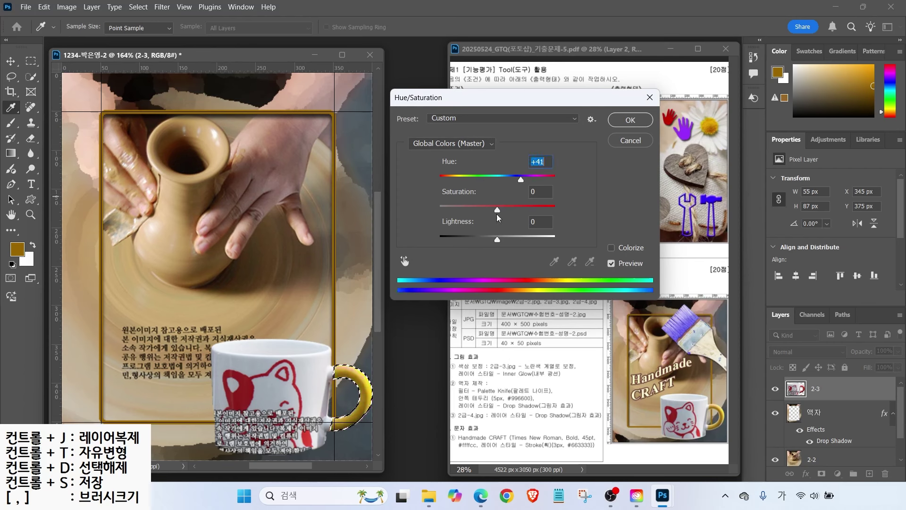
click(629, 120)
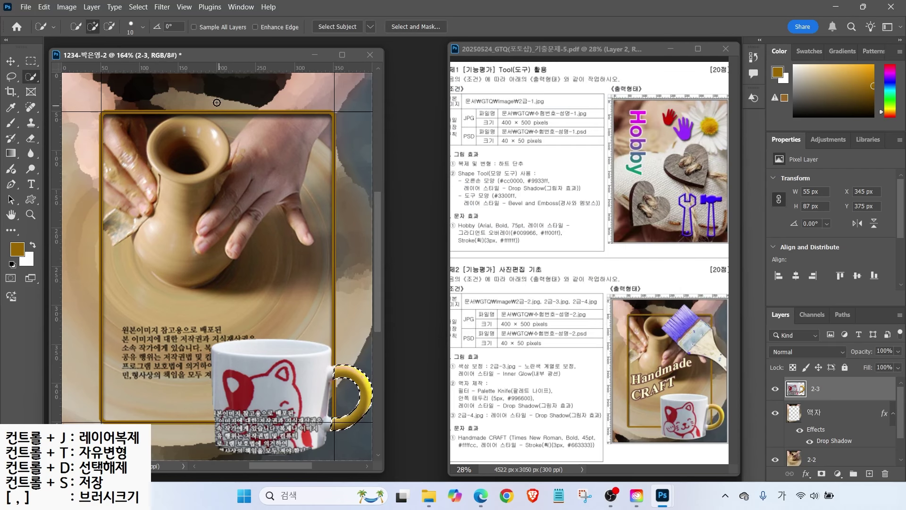
click(137, 7)
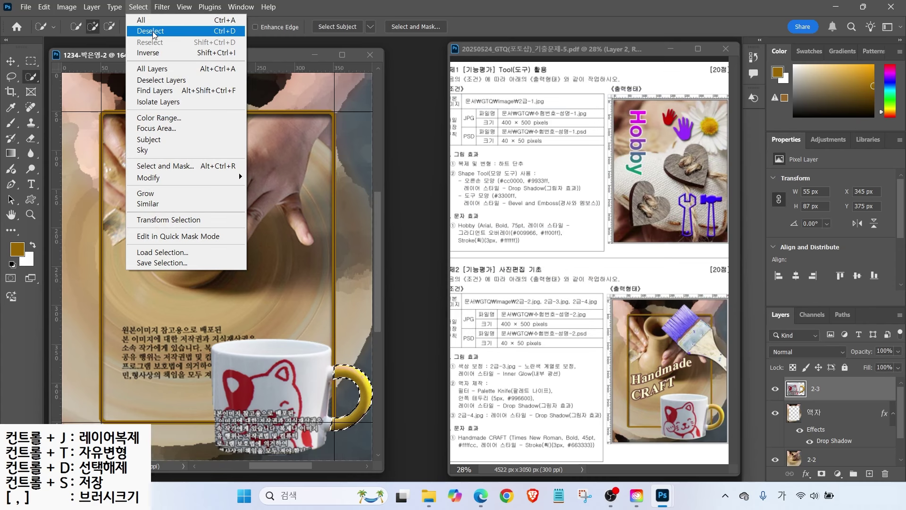
click(151, 31)
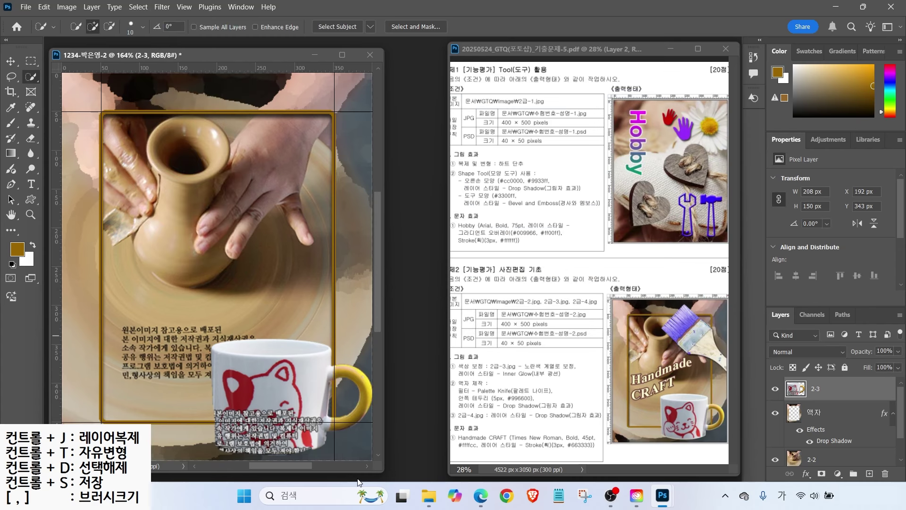
- Apply an Inner Glow layer style to the 2-3 mug layer at 75% opacity and 5 px size
click(489, 380)
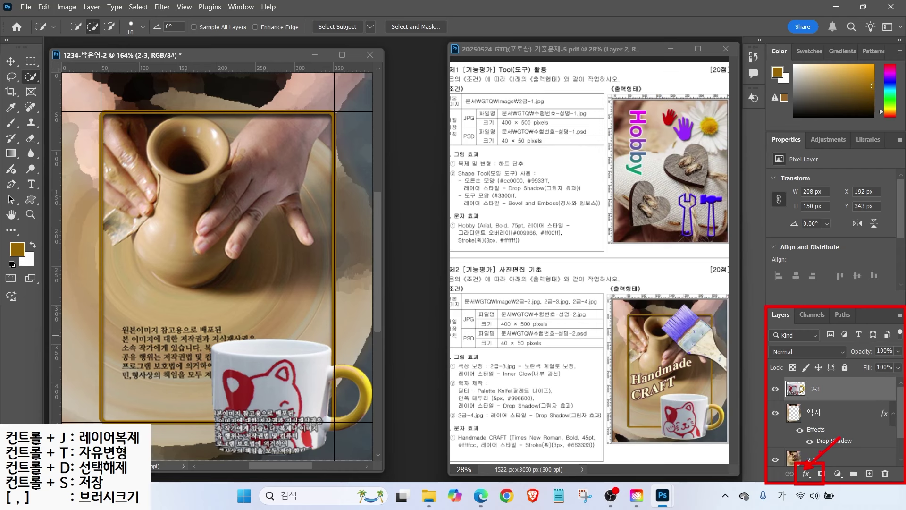
click(806, 474)
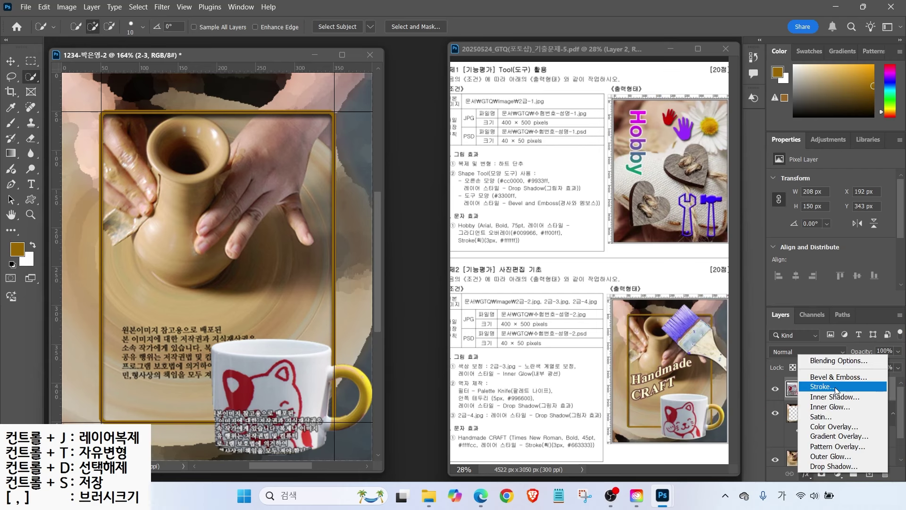
click(830, 407)
drag(443, 114, 525, 135)
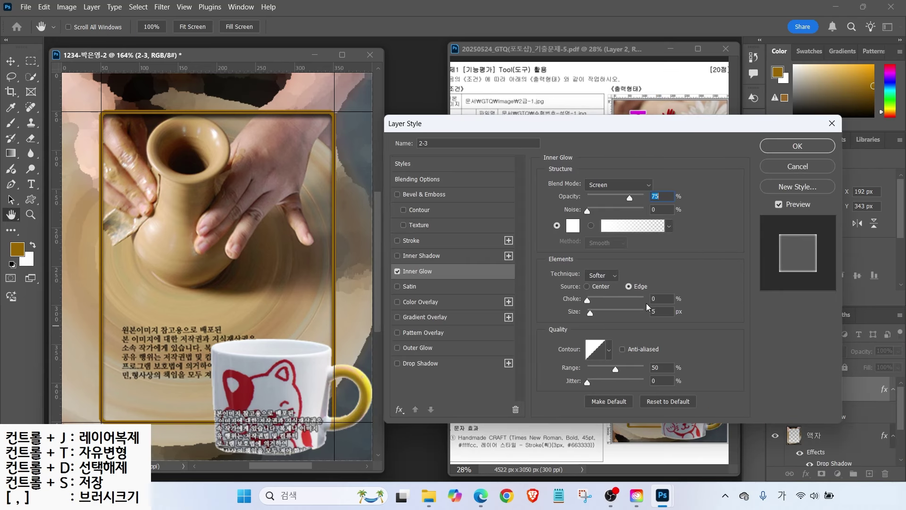
key(alt)
drag(569, 304, 675, 324)
key(Escape)
click(783, 150)
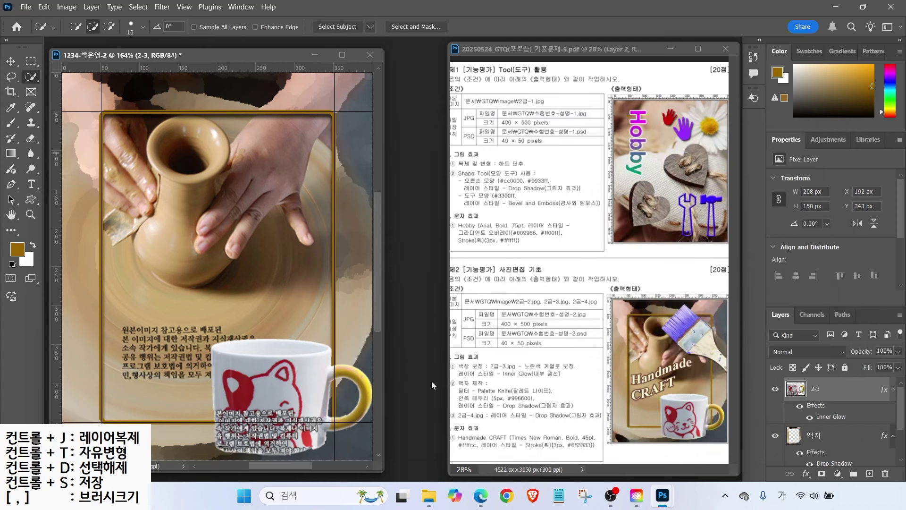
- Open 2급-4.jpg and select the whole purple paintbrush, including its handle
key(ctrl+o)
double_click(453, 142)
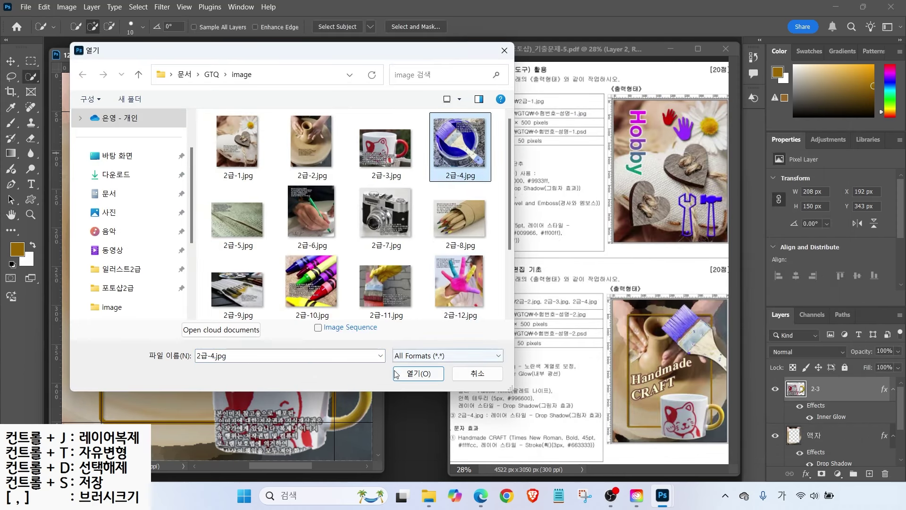
mouse_move(137, 146)
mouse_down()
mouse_move(160, 155)
mouse_move(197, 219)
mouse_move(275, 285)
mouse_move(112, 162)
mouse_move(95, 164)
mouse_move(154, 128)
mouse_up()
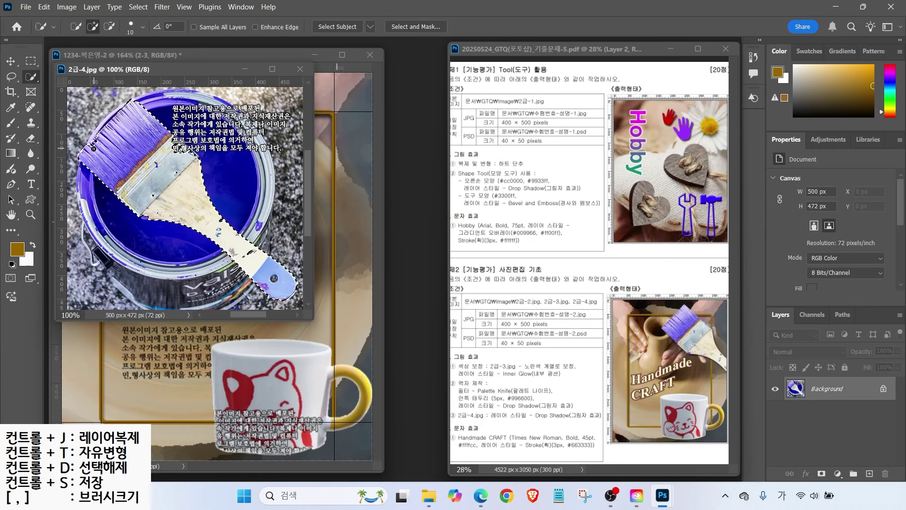
key(l)
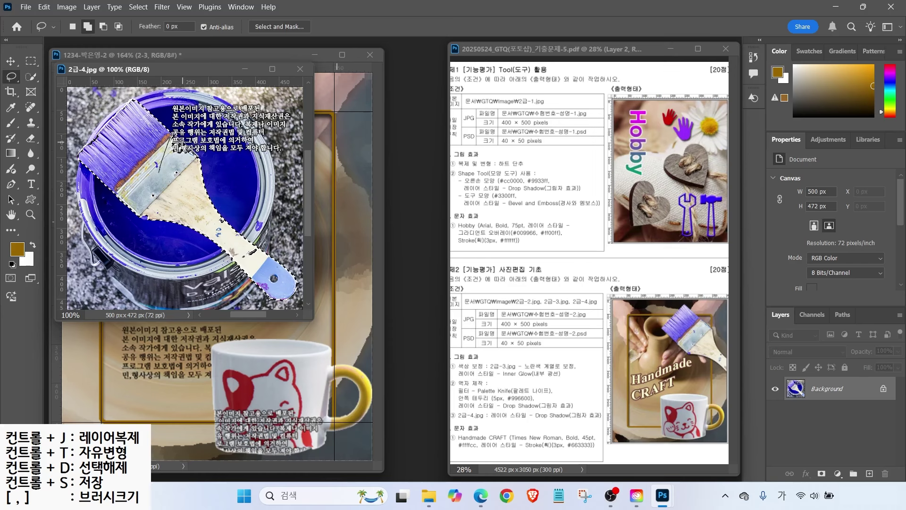
- Move the selected paintbrush into the Task 2 document and rename its layer as 2-4
drag(161, 69, 403, 142)
key(v)
drag(415, 236, 255, 250)
double_click(825, 388)
text(2-4)
key(Return)
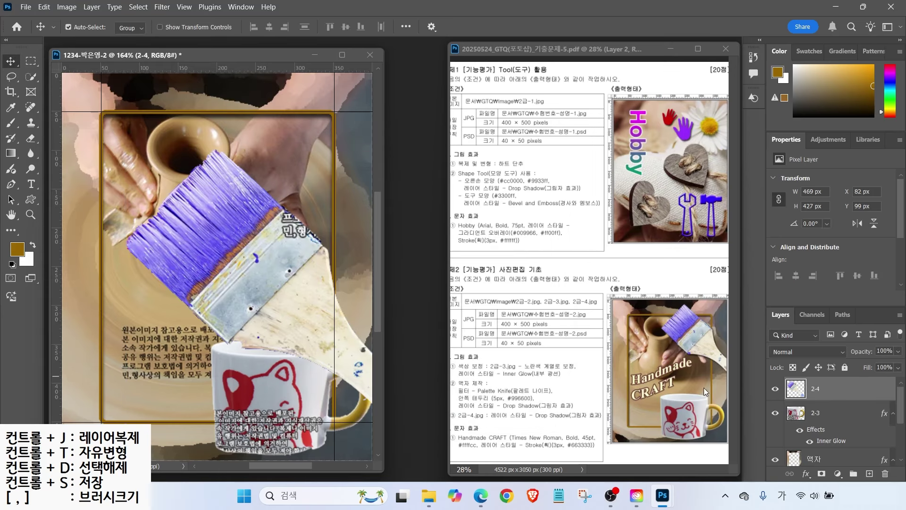
- Scale the paintbrush proportionally to about 317 × 289 px and place it in the canvas's upper-right area, overlapping the vase and frame
key(ctrl+t)
mouse_move(123, 146)
mouse_down()
mouse_move(203, 222)
mouse_move(255, 255)
mouse_move(223, 237)
mouse_up()
drag(279, 309, 250, 161)
drag(180, 315, 217, 283)
drag(292, 172, 279, 178)
drag(204, 291, 189, 305)
key(Return)
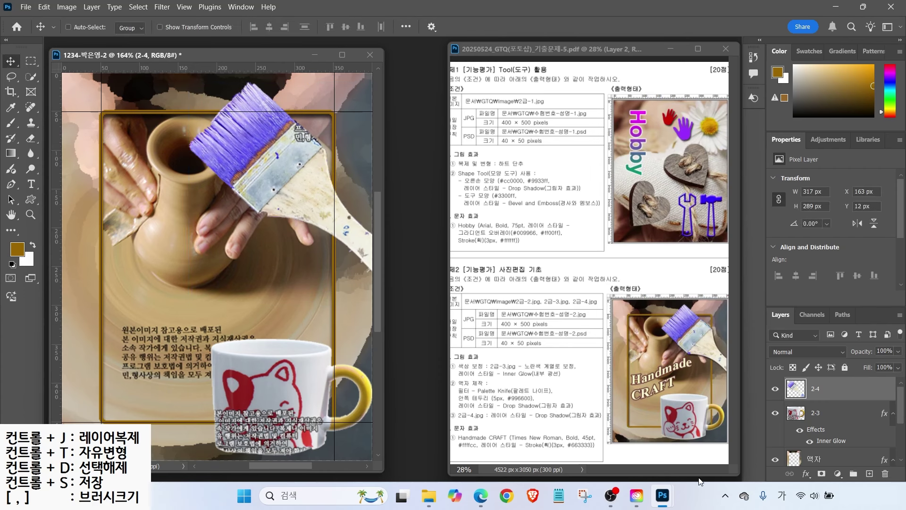
- Apply a Drop Shadow layer style to the 2-4 paintbrush layer
click(806, 474)
click(711, 473)
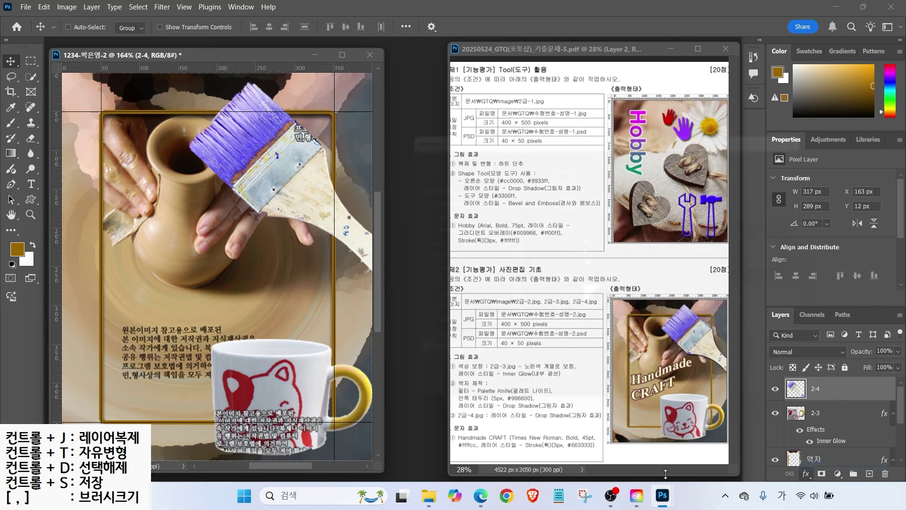
click(774, 150)
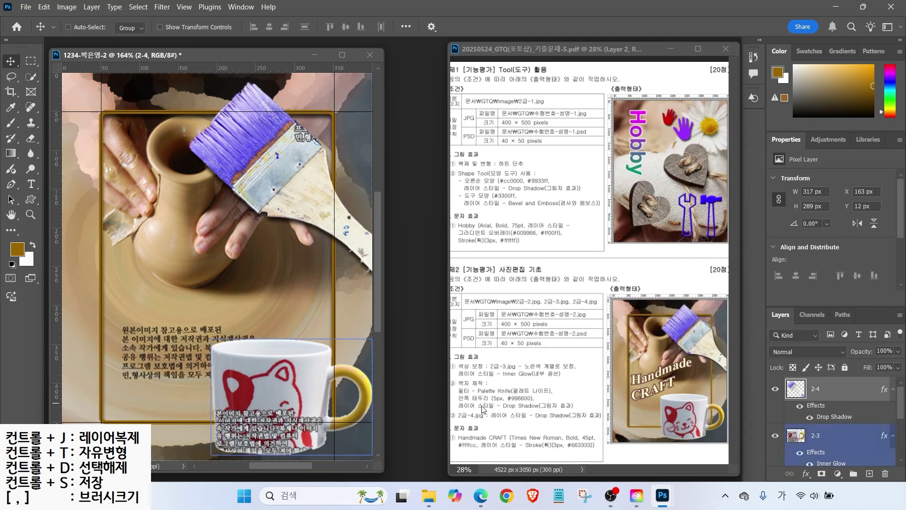
- Add the two-line text "Handmade" and "CRAFT" inside the frame, below the vase
click(31, 184)
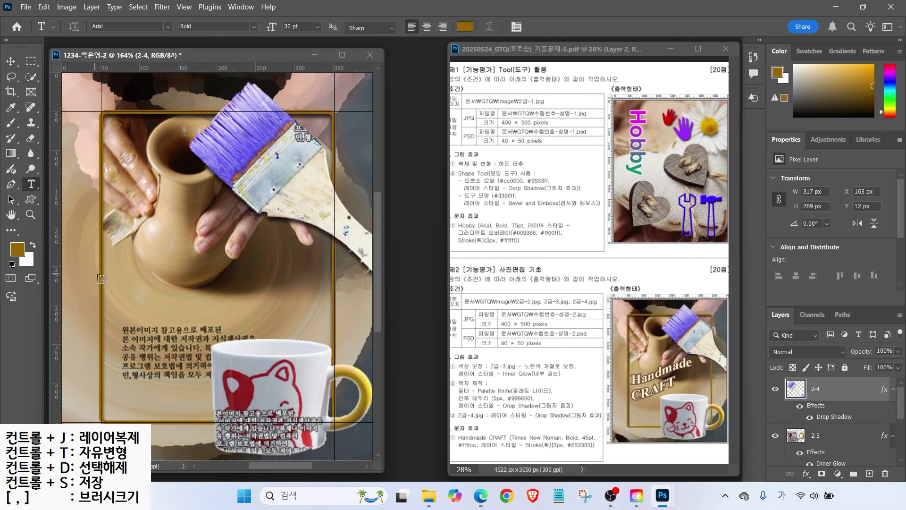
click(133, 275)
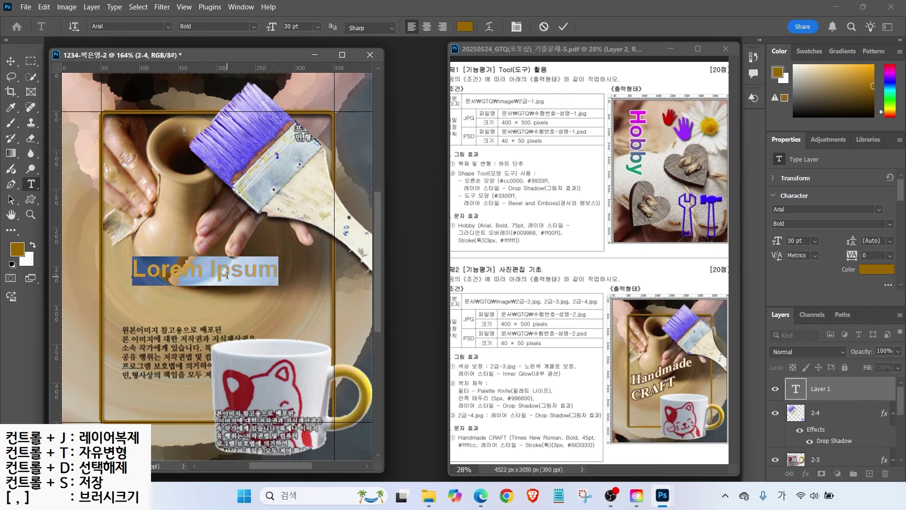
key(Hangul)
text(Handmade)
key(Return)
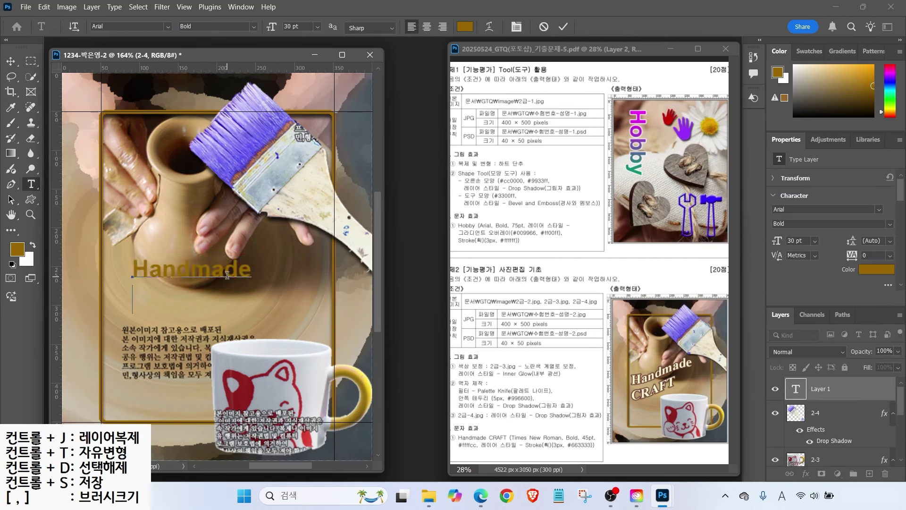
text(CRAFT)
key(ctrl+Return)
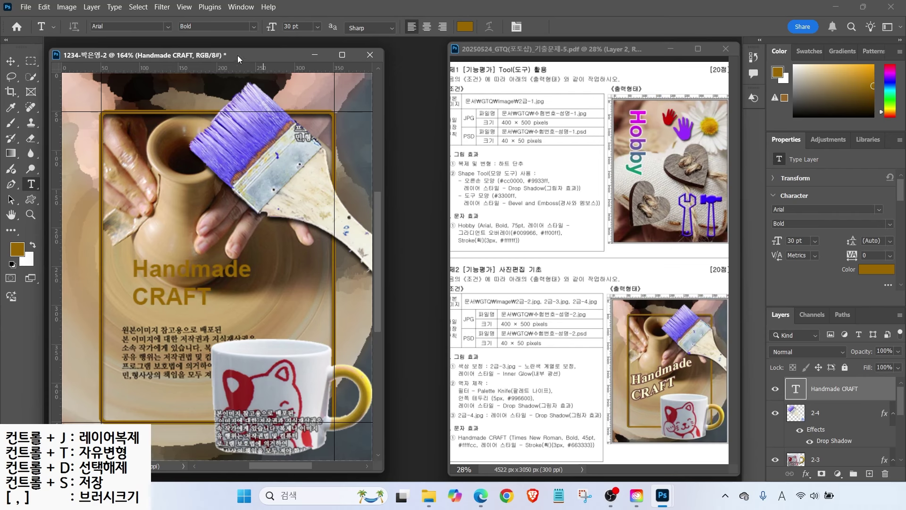
- Set the Handmade CRAFT text to Times New Roman, Bold, 45 pt
click(168, 26)
click(203, 158)
click(253, 26)
click(200, 68)
key(Return)
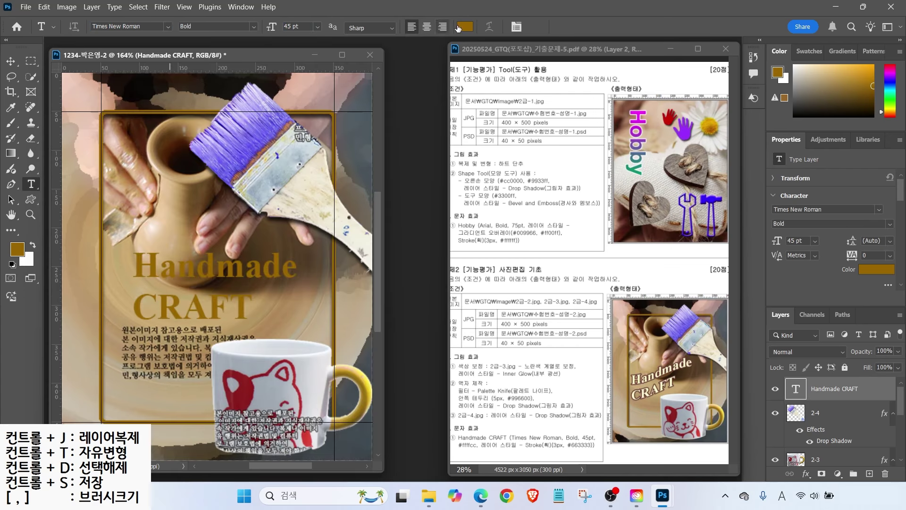
- Change the Handmade CRAFT text colour to #ffffcc
click(465, 26)
text(f)
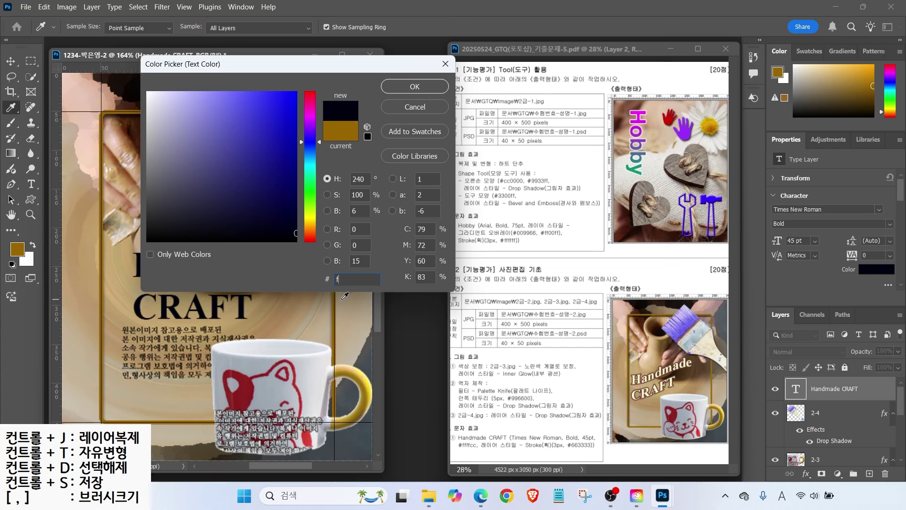
text(fc)
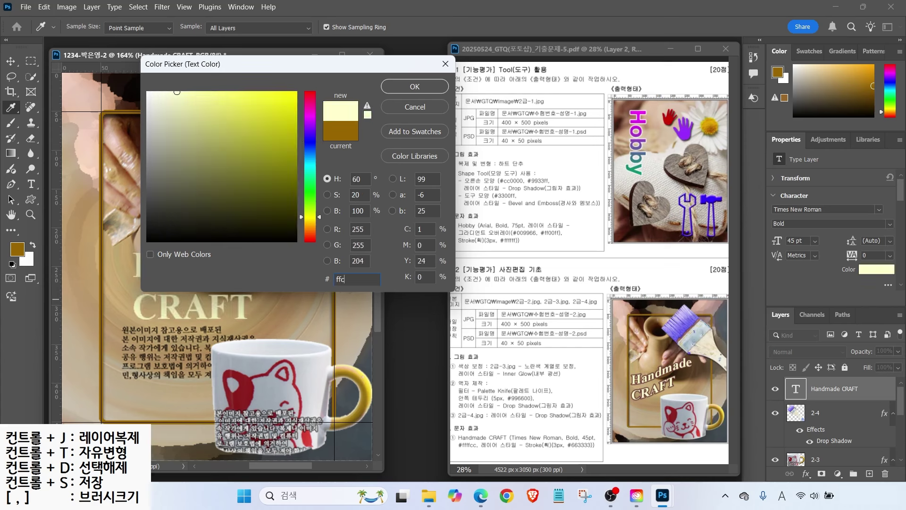
key(Return)
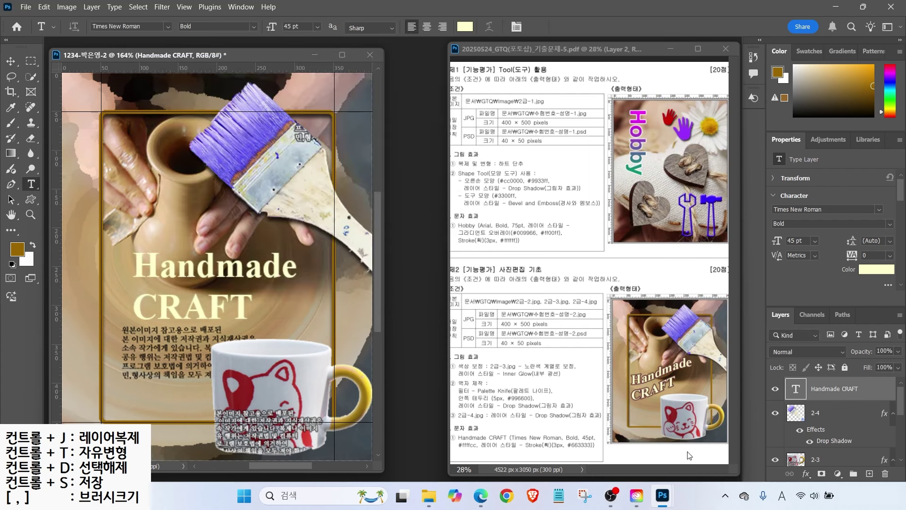
- Apply a 3 px outside Stroke in colour #663333 to the Handmade CRAFT text layer
click(805, 473)
click(818, 390)
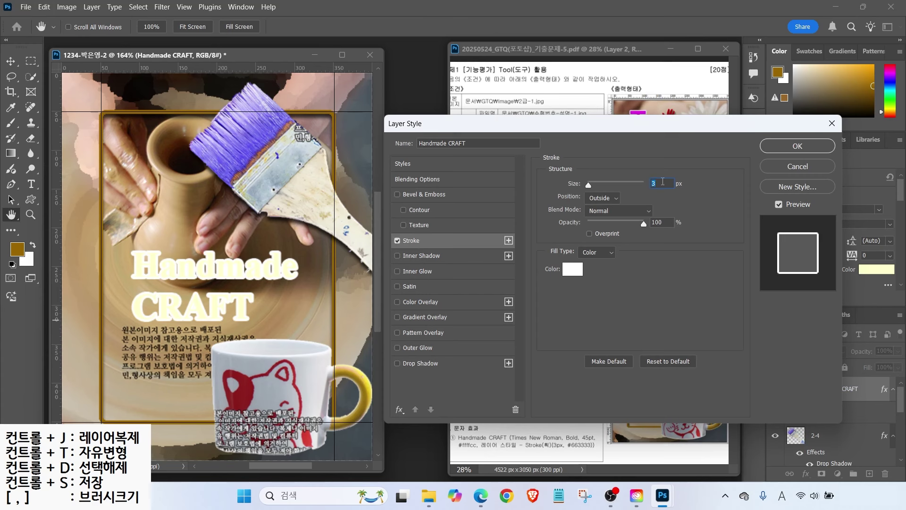
click(573, 268)
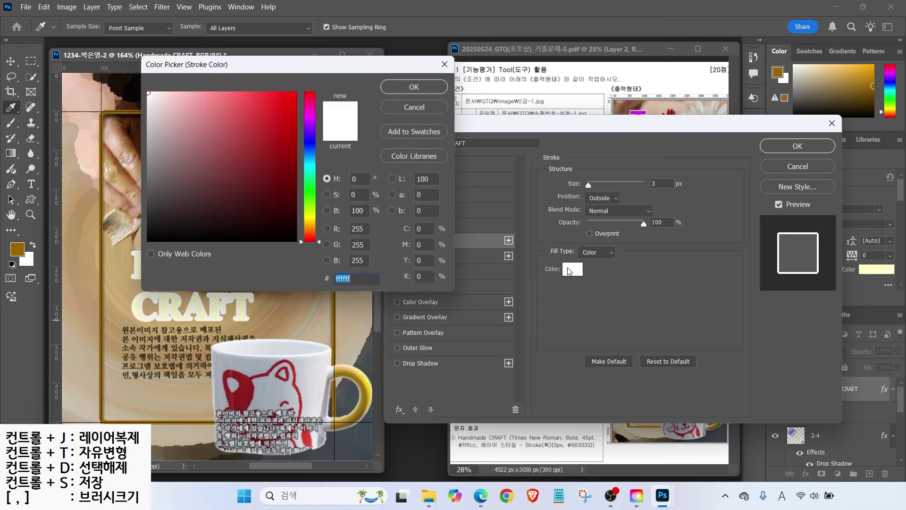
text(6)
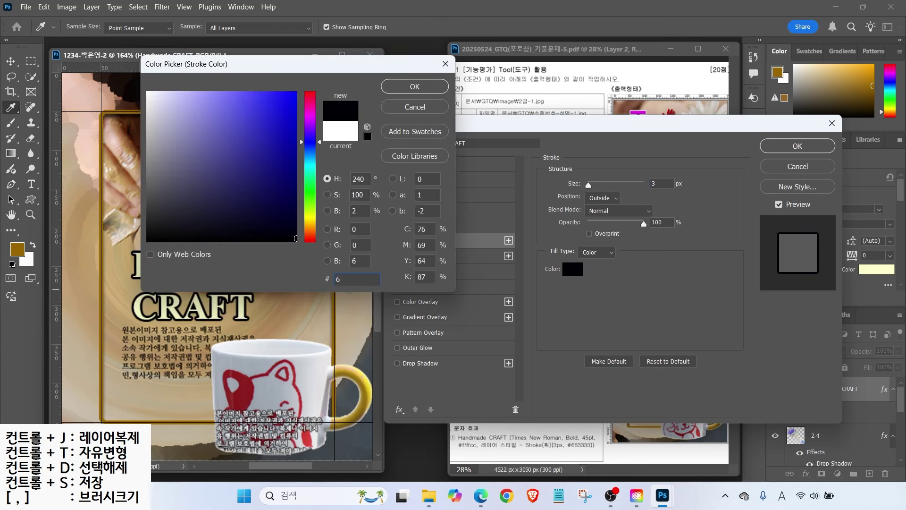
text(33)
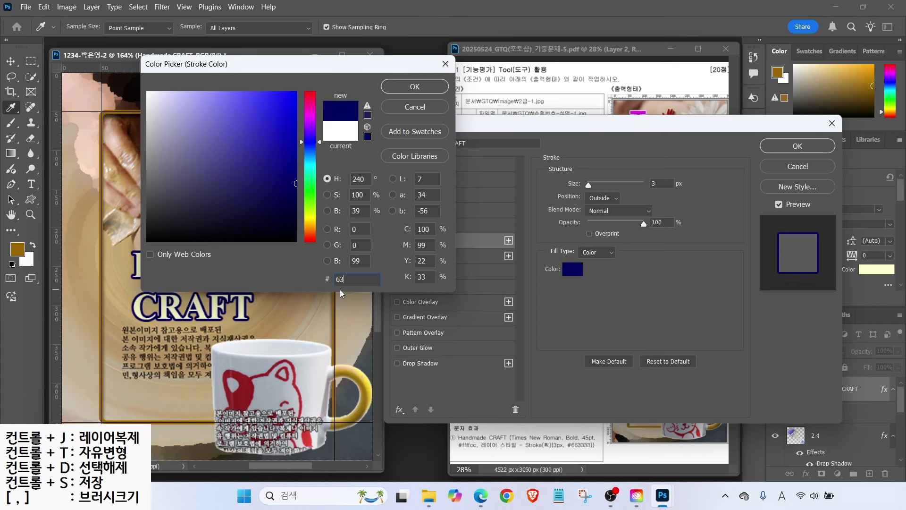
click(409, 91)
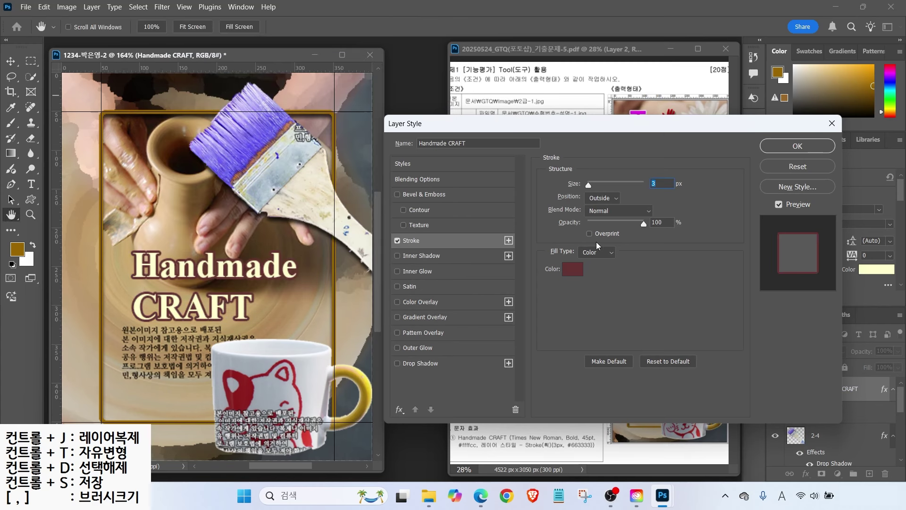
mouse_move(563, 169)
mouse_down()
mouse_move(590, 207)
mouse_move(634, 207)
mouse_up()
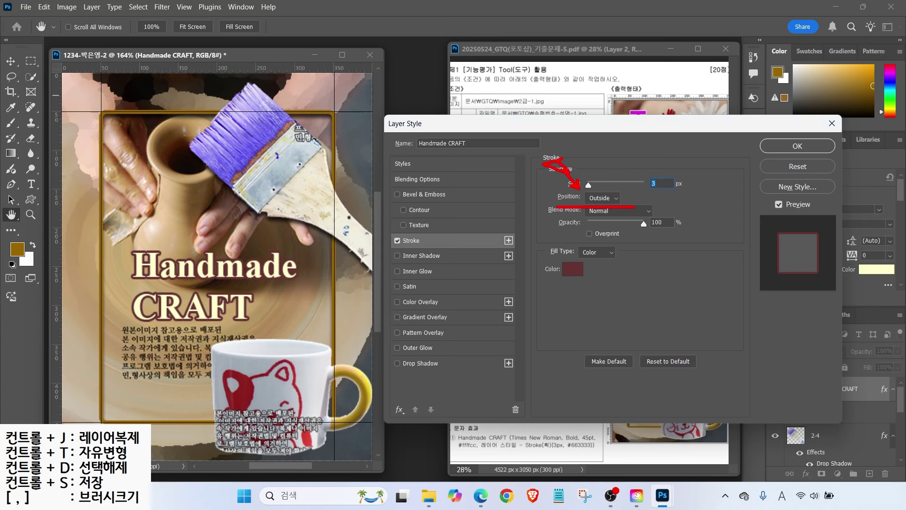
click(797, 146)
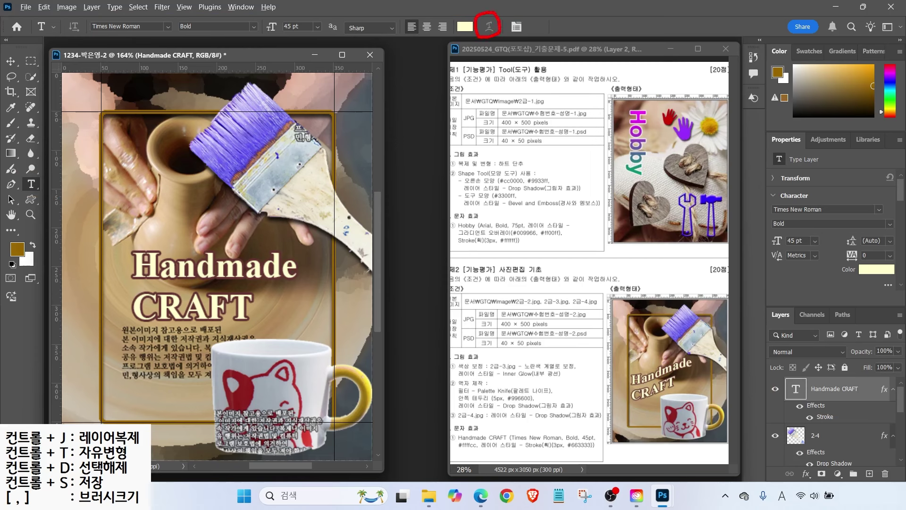
- Open the Warp Text style choices for the Handmade CRAFT text
click(175, 273)
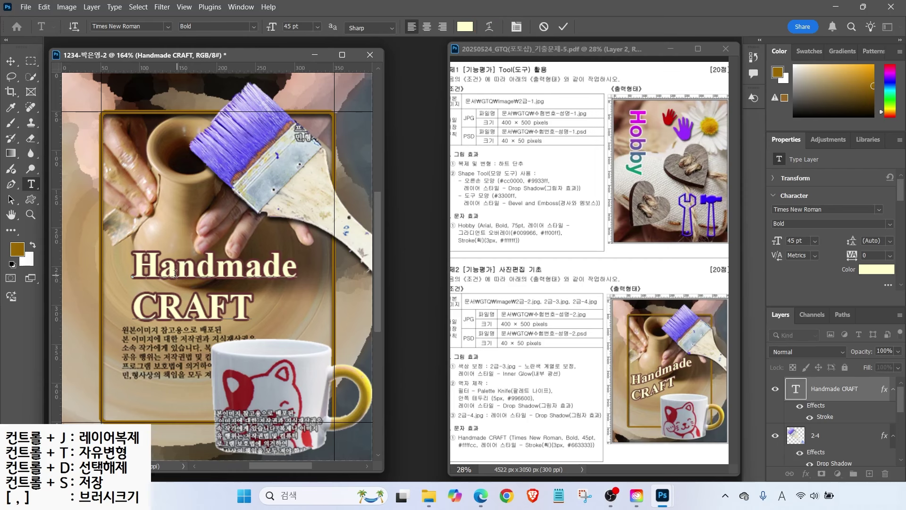
click(490, 29)
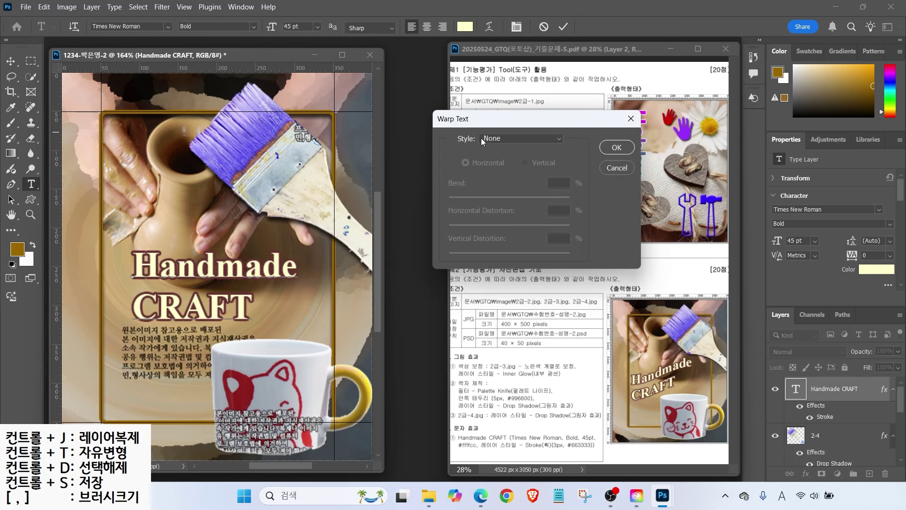
click(508, 140)
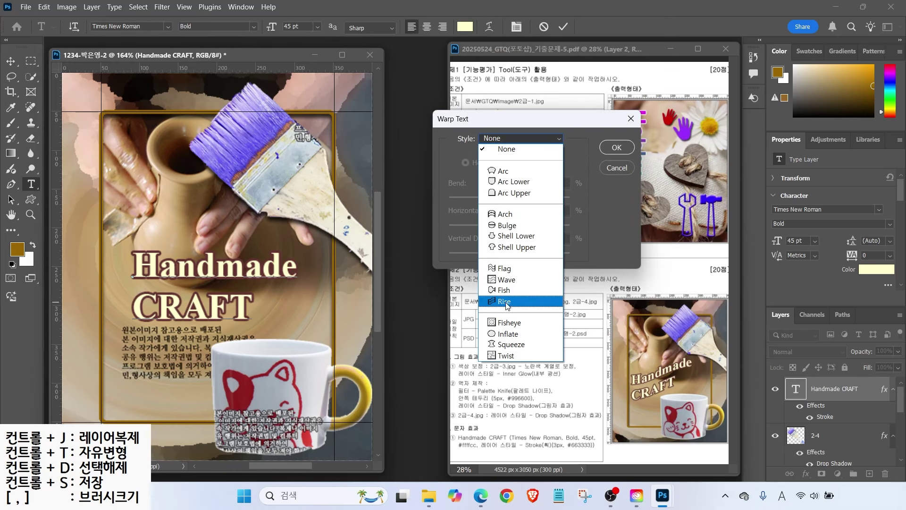
- Warp the Handmade CRAFT text with the Rise style at a horizontal bend of +30%
click(504, 301)
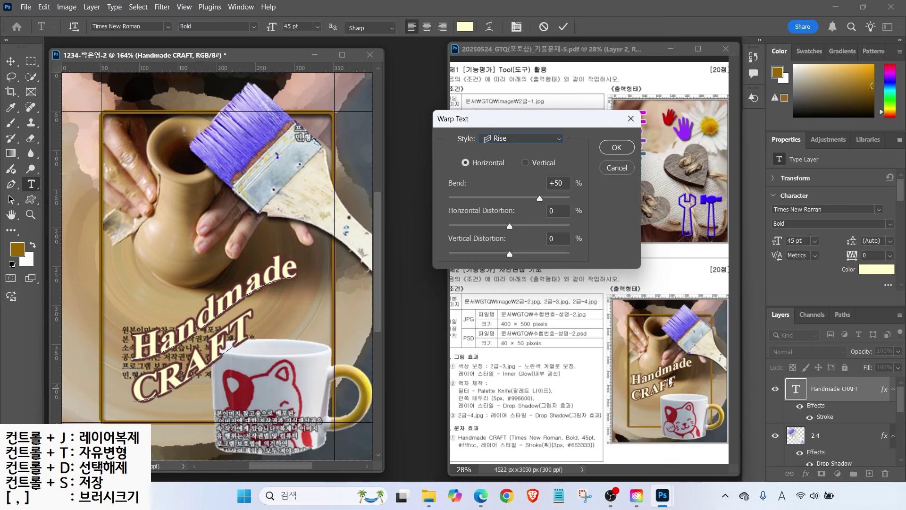
drag(540, 200, 529, 202)
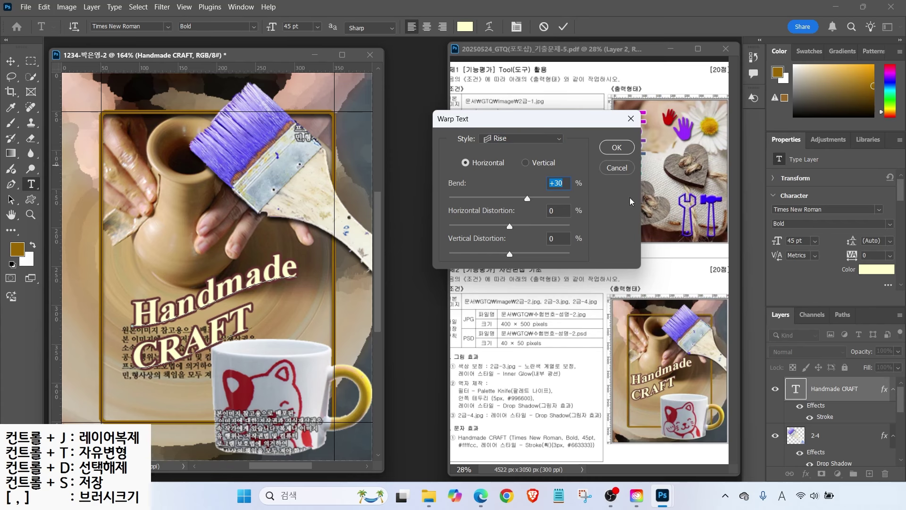
click(614, 149)
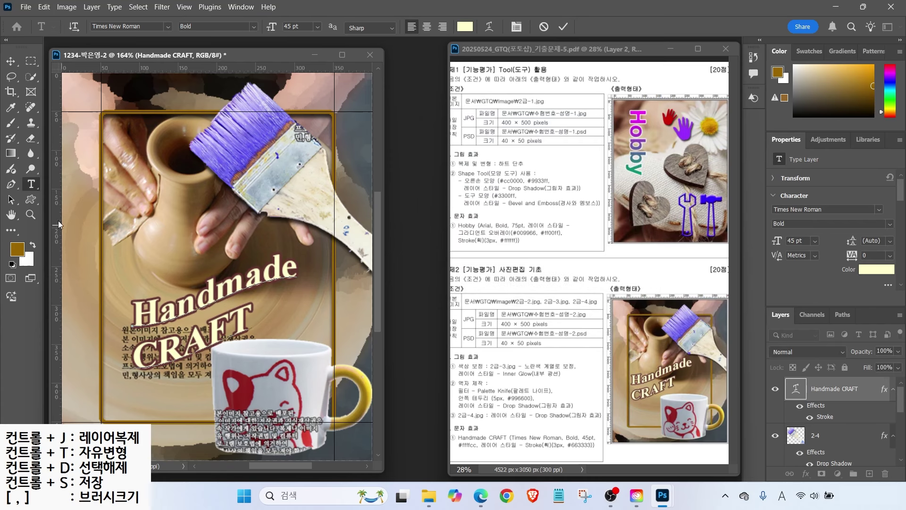
click(10, 67)
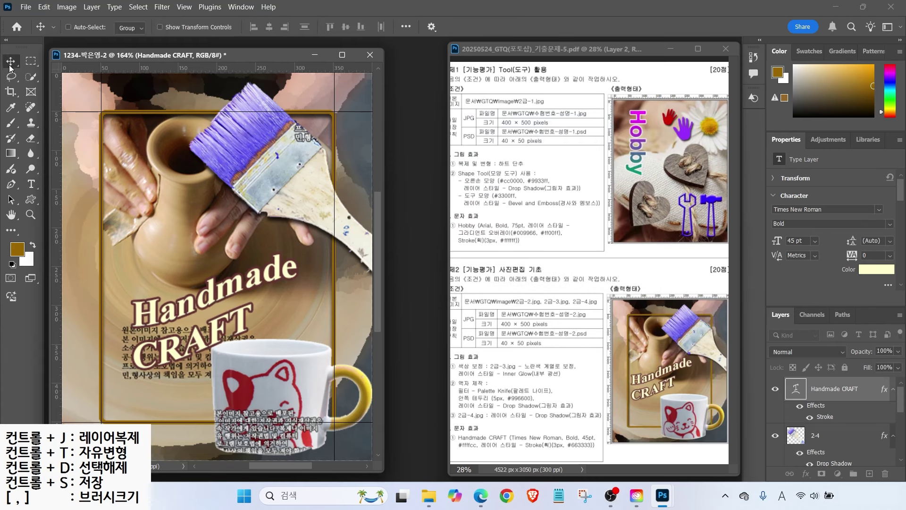
- Examine the warp style and bend settings of the Handmade CRAFT text in Free Transform's warp mode
click(29, 183)
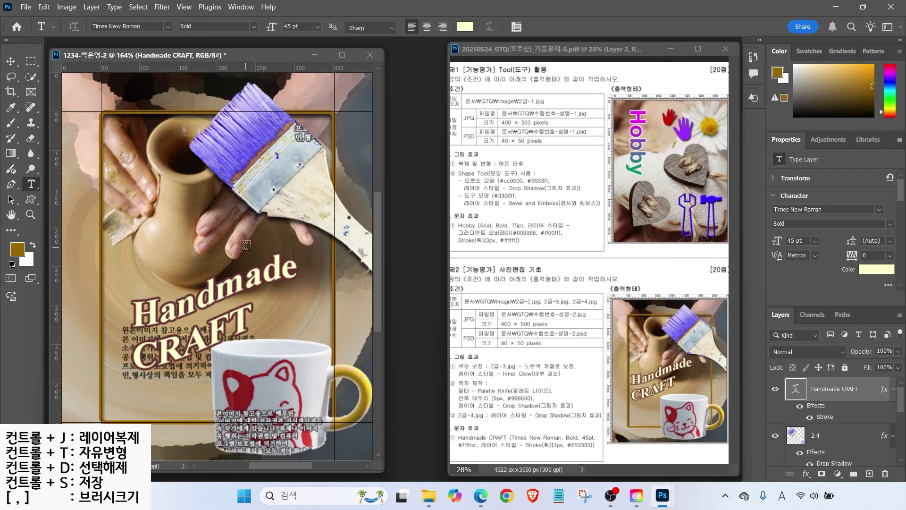
key(ctrl+t)
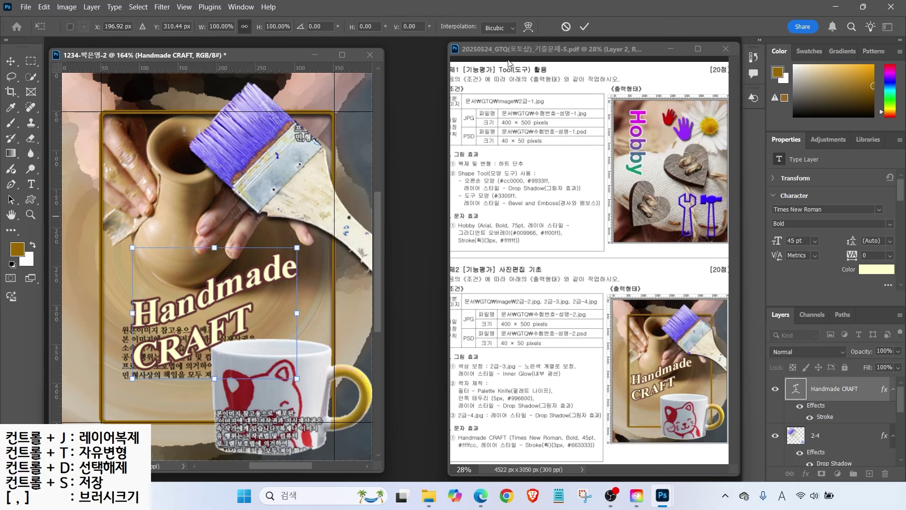
mouse_move(549, 32)
mouse_down()
mouse_move(528, 44)
mouse_move(523, 4)
mouse_move(546, 34)
mouse_up()
drag(566, 80, 536, 35)
click(528, 27)
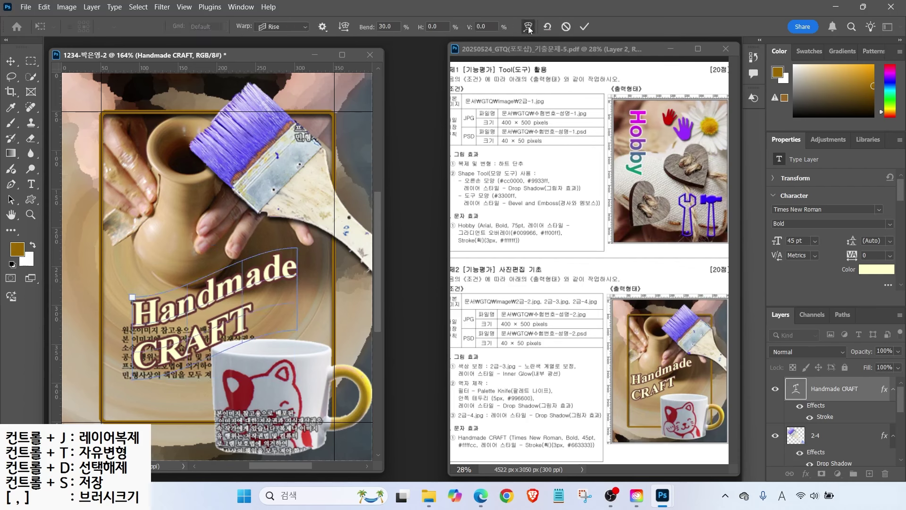
mouse_move(287, 35)
mouse_down()
mouse_move(273, 3)
mouse_move(307, 24)
mouse_up()
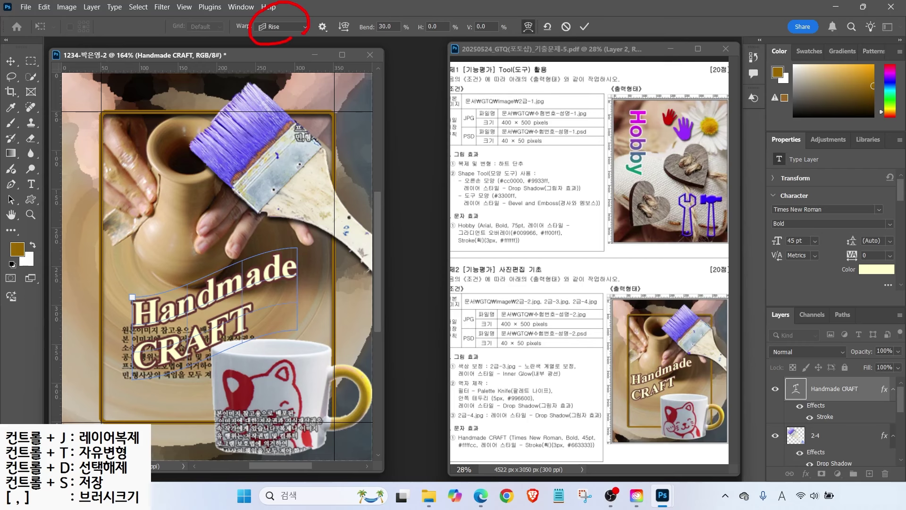
drag(382, 40, 409, 28)
key(Escape)
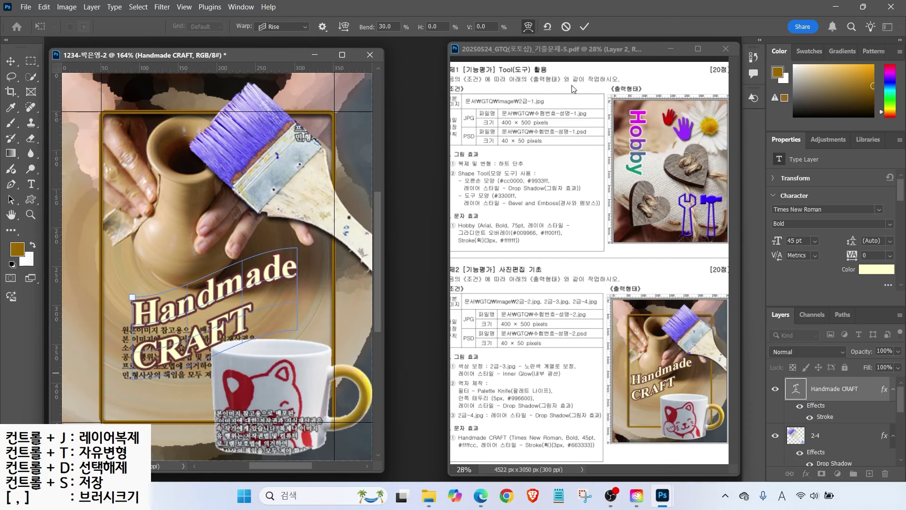
click(584, 27)
- Move the Handmade CRAFT text slightly down and left inside the gold frame, and clear all guides from the document
click(11, 61)
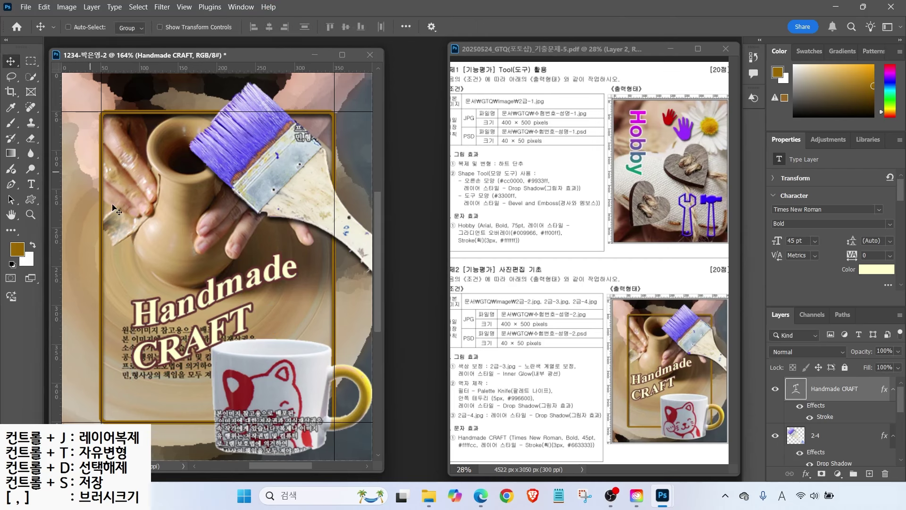
drag(168, 310, 147, 319)
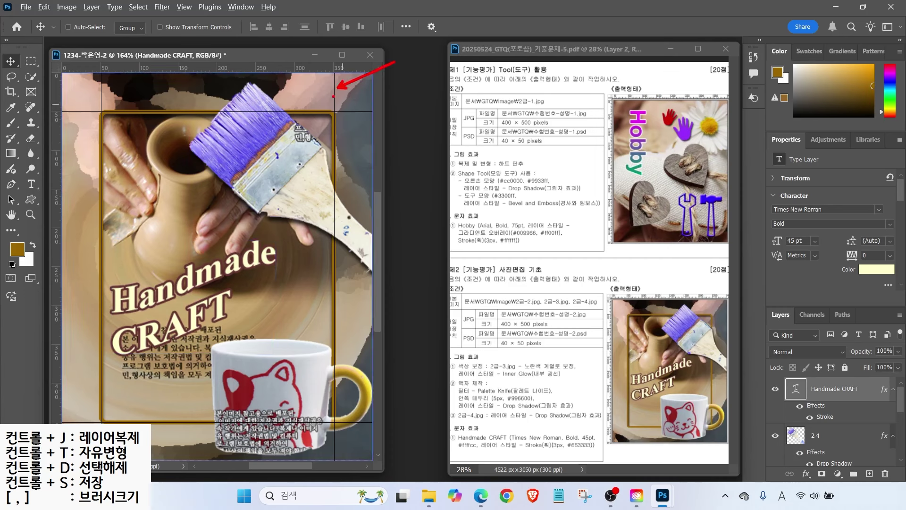
click(188, 8)
mouse_move(265, 302)
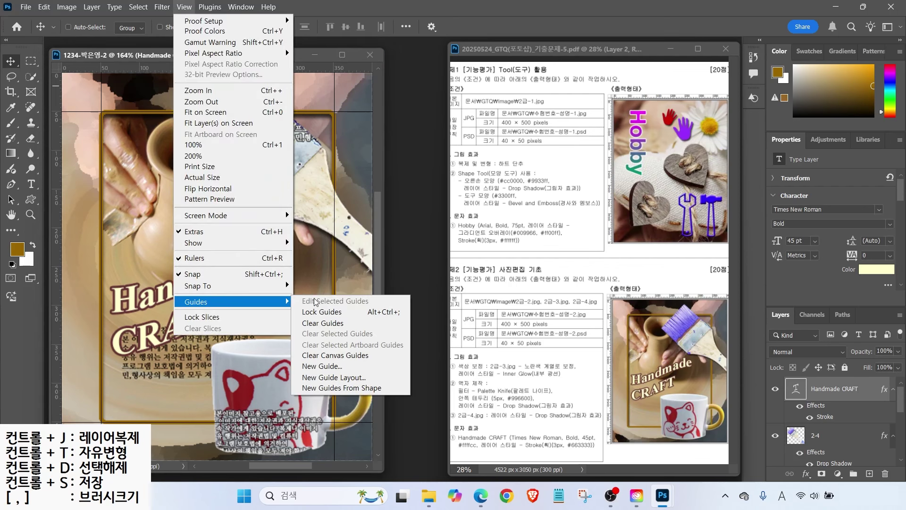
click(319, 325)
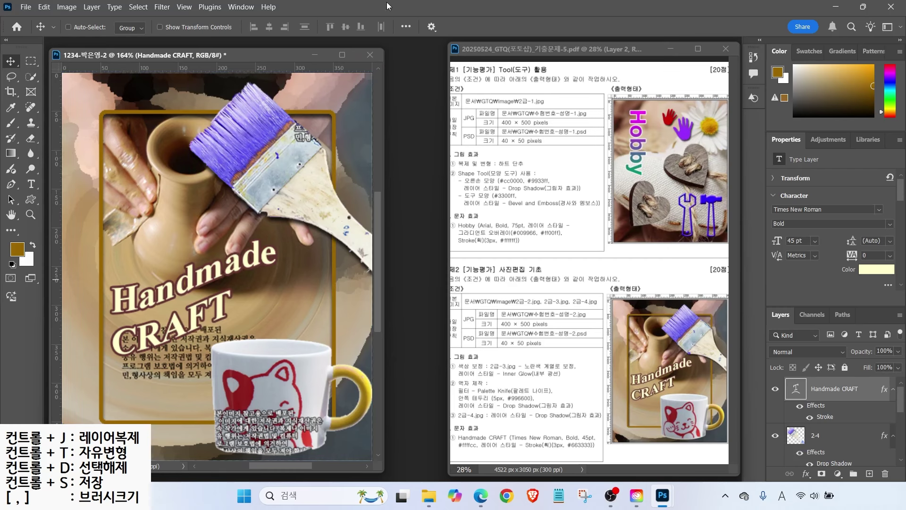
- Save the document in Photoshop PSD format in the GTQ folder, keeping its current file name
click(24, 8)
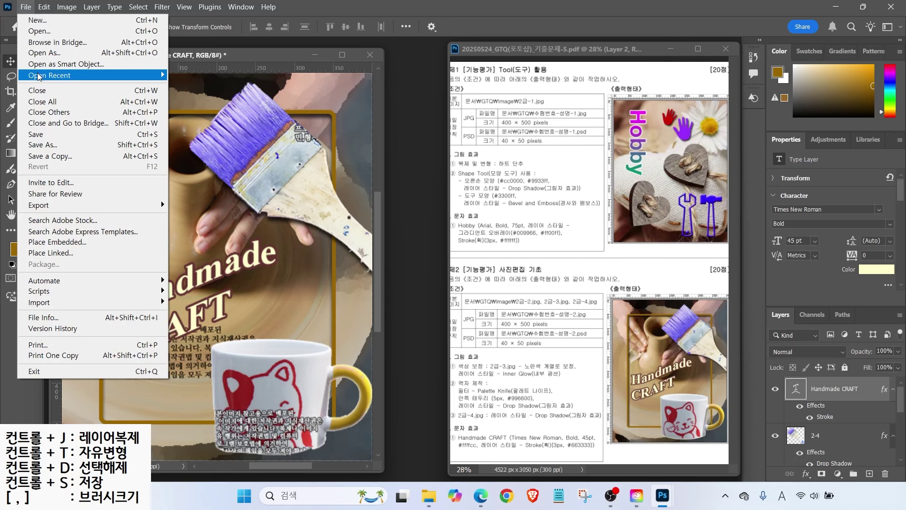
mouse_move(39, 78)
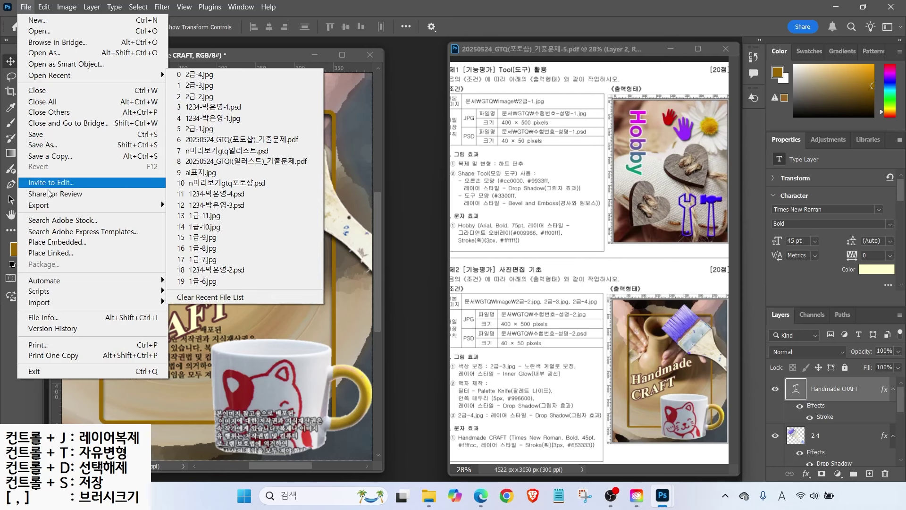
click(48, 135)
click(213, 75)
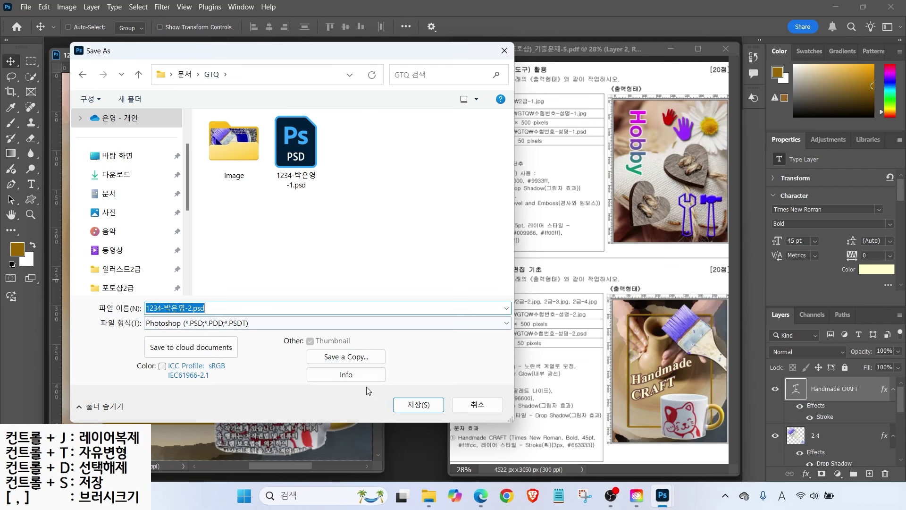
click(419, 405)
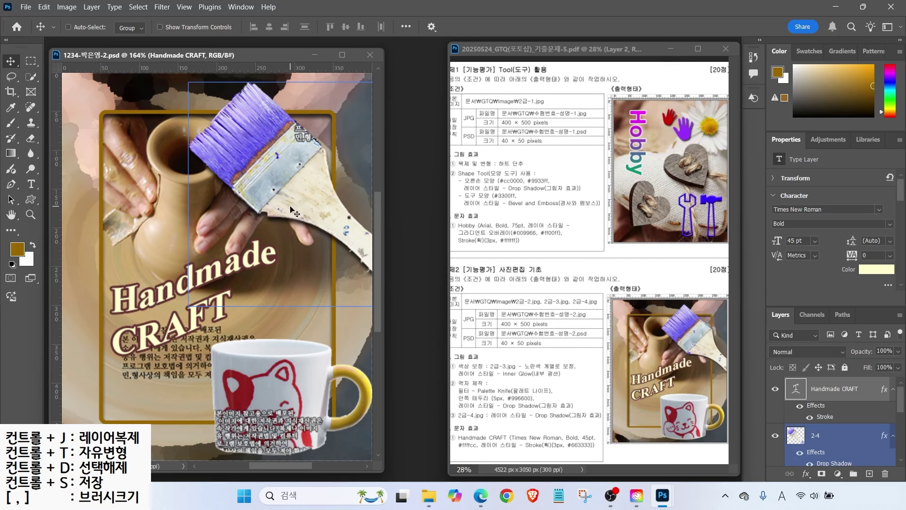
drag(902, 398, 896, 379)
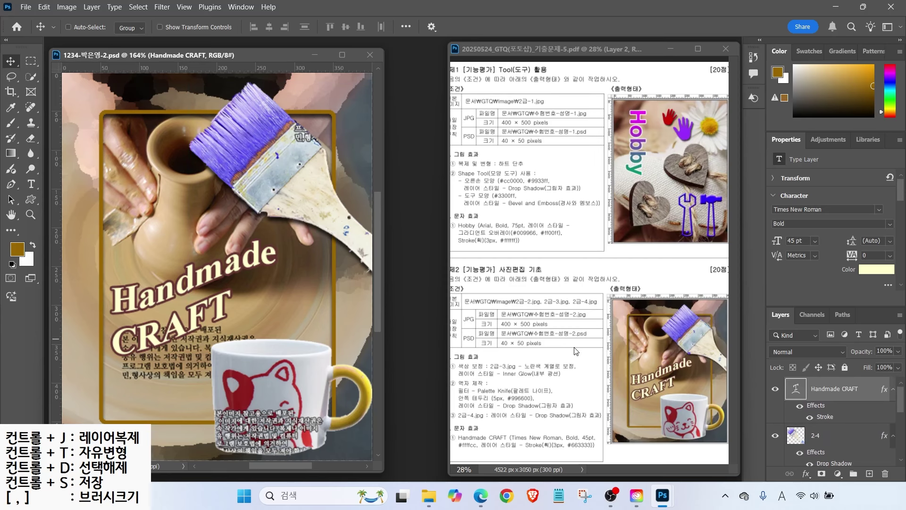
key(ctrl)
- Check the file formats offered by Save As and switch to saving a copy
click(26, 7)
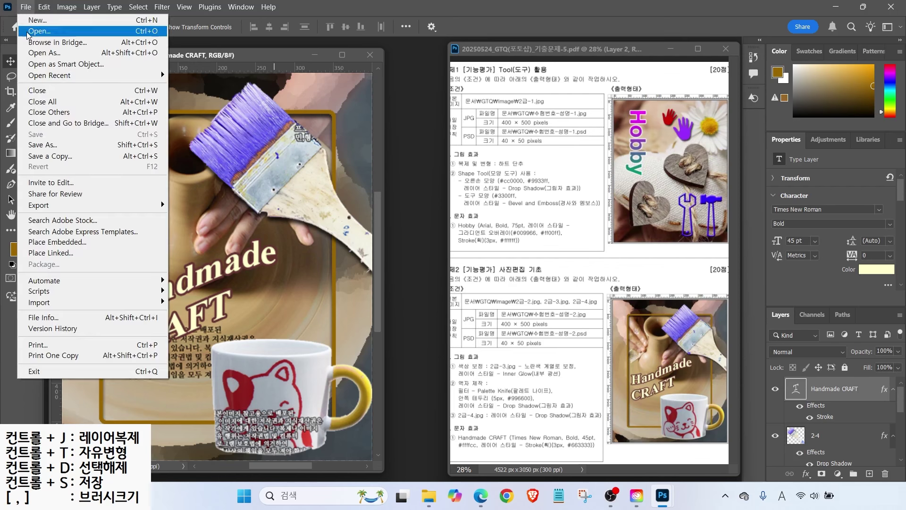
click(57, 146)
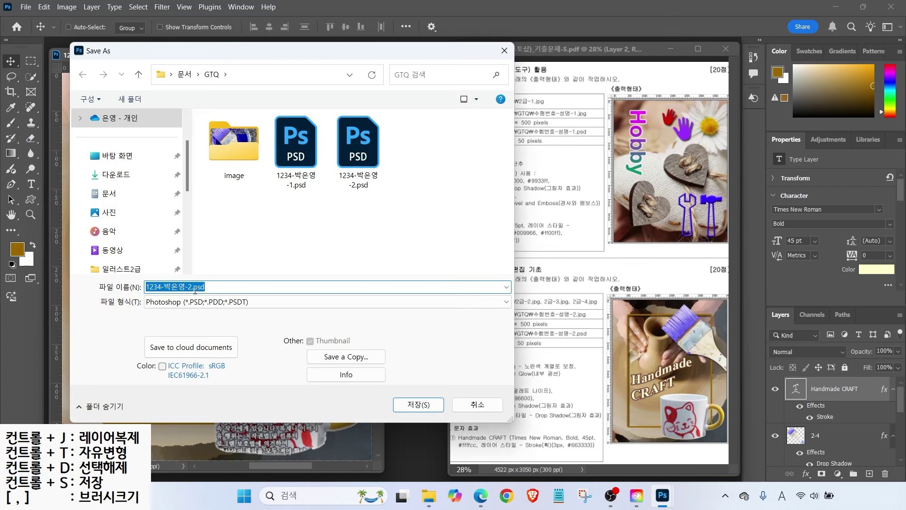
key(ctrl)
click(207, 306)
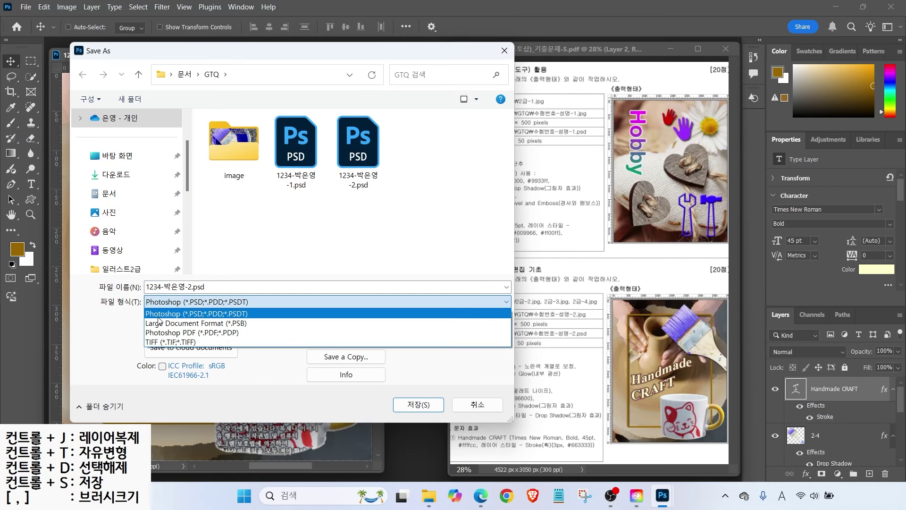
click(123, 336)
key(ctrl)
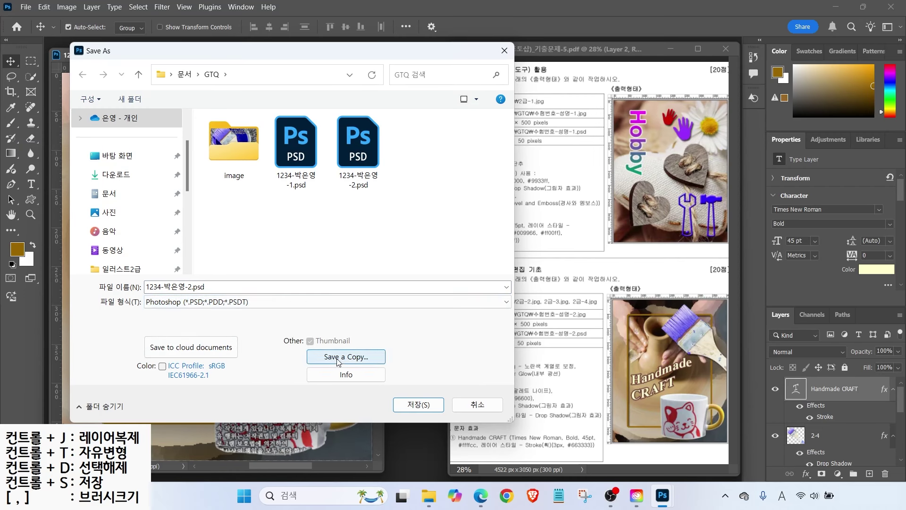
click(338, 359)
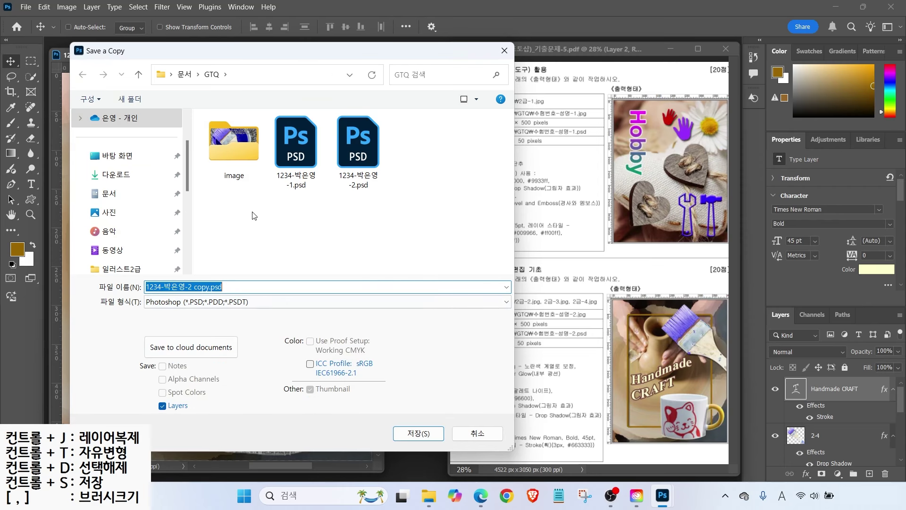
- Save the copy as a JPEG at quality 12 (Maximum) in the GTQ folder, with " copy" removed from its file name
click(199, 302)
click(164, 163)
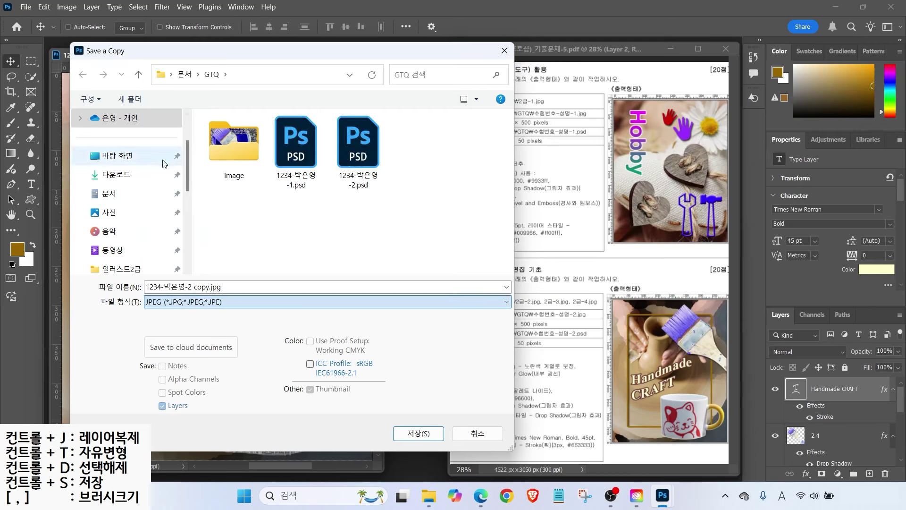
click(196, 287)
drag(192, 287, 241, 285)
key(BackSpace)
key(Down)
key(Return)
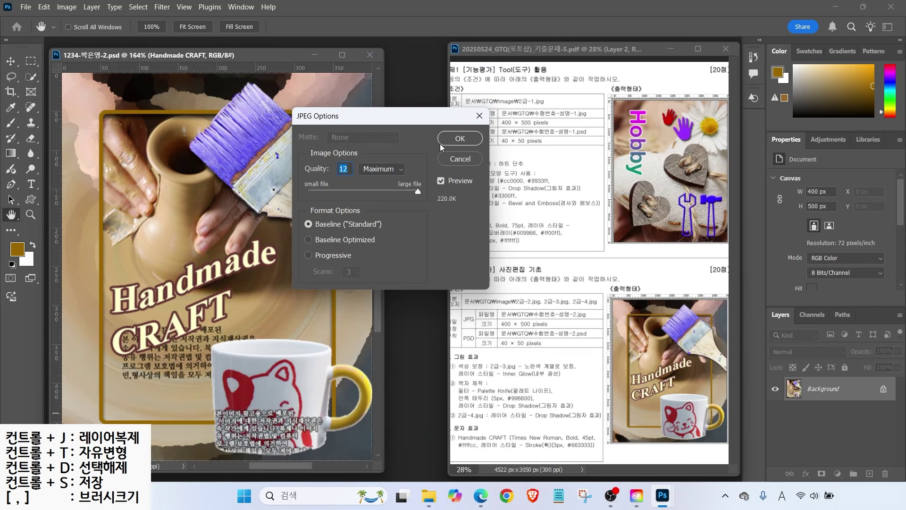
click(444, 142)
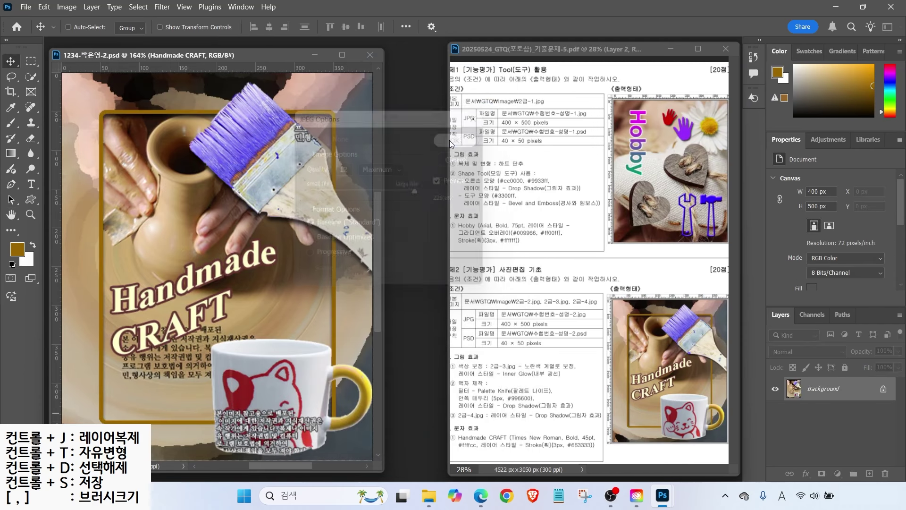
- Resize the whole image to 40 × 50 pixels
click(68, 6)
click(85, 92)
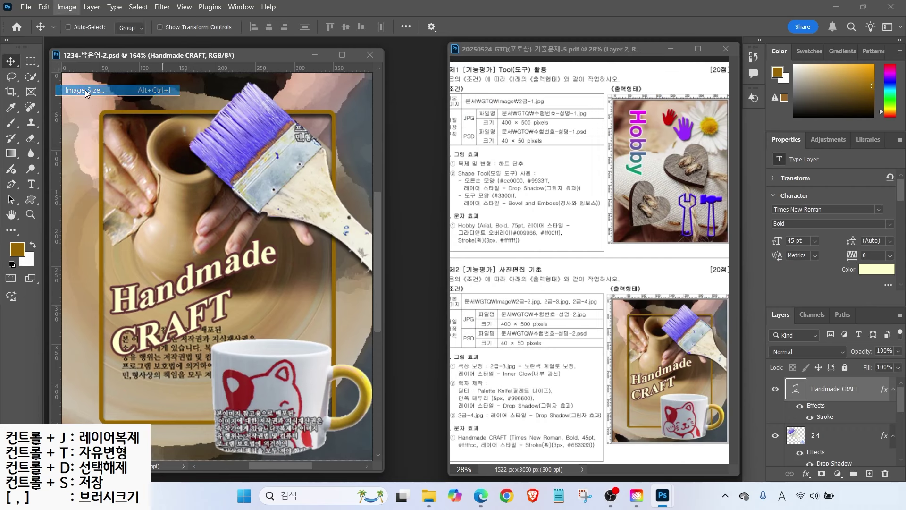
text(40)
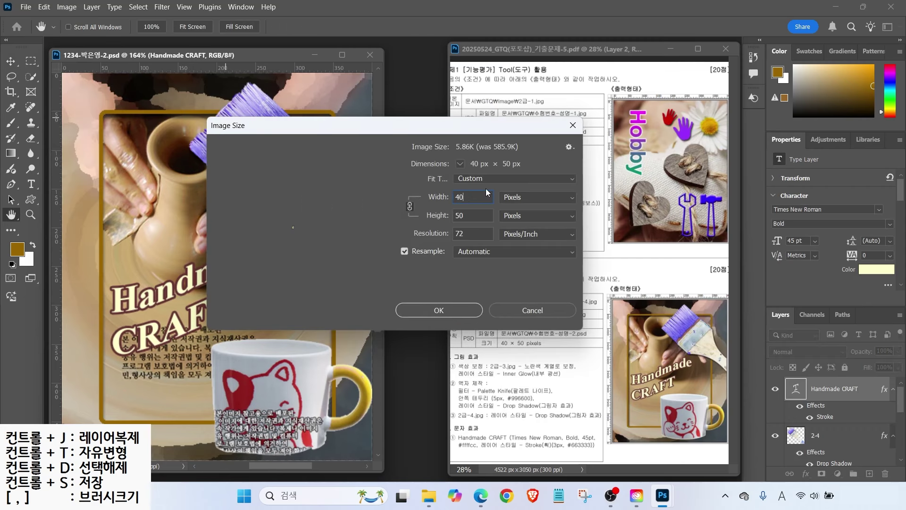
key(Return)
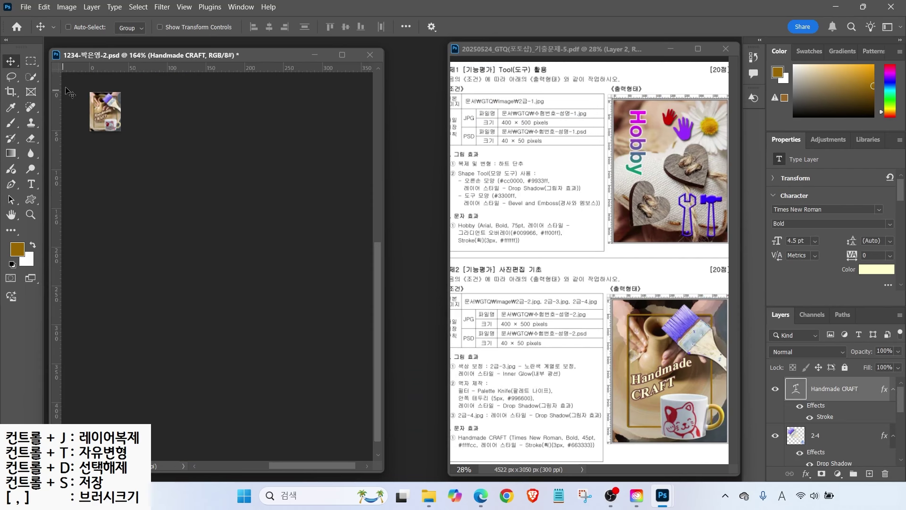
- Save the resized document in PSD format in the GTQ folder, replacing the existing PSD of the same name
click(26, 7)
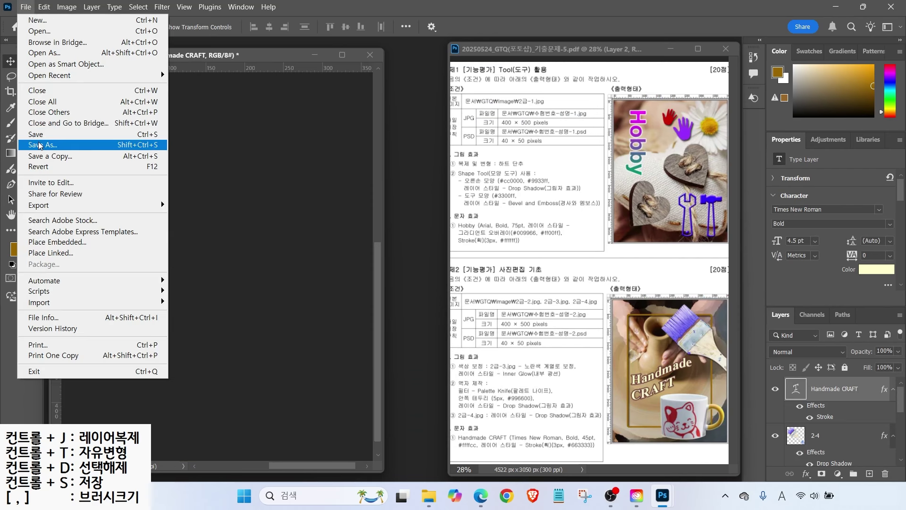
click(41, 144)
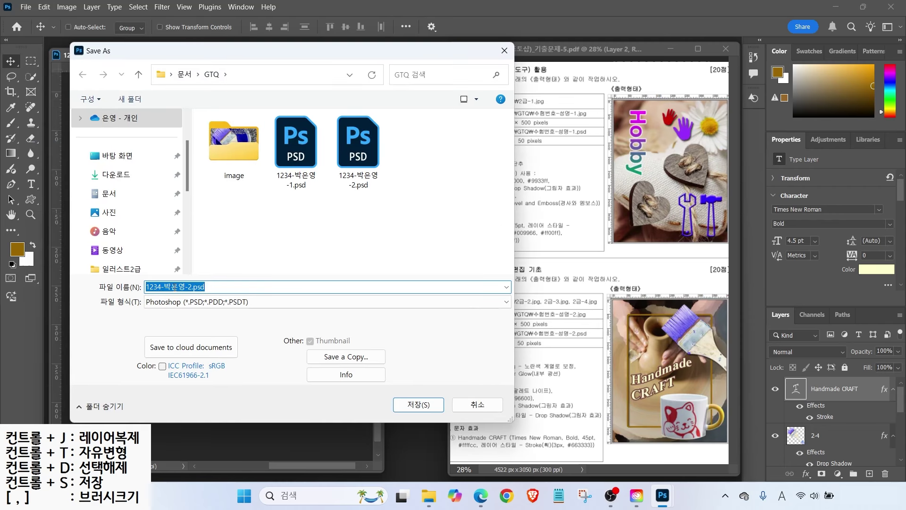
click(170, 302)
click(419, 406)
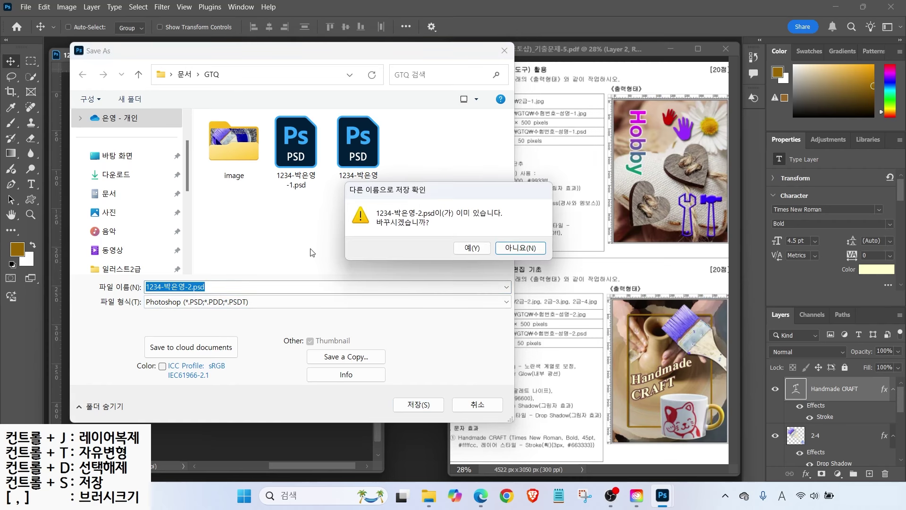
click(467, 251)
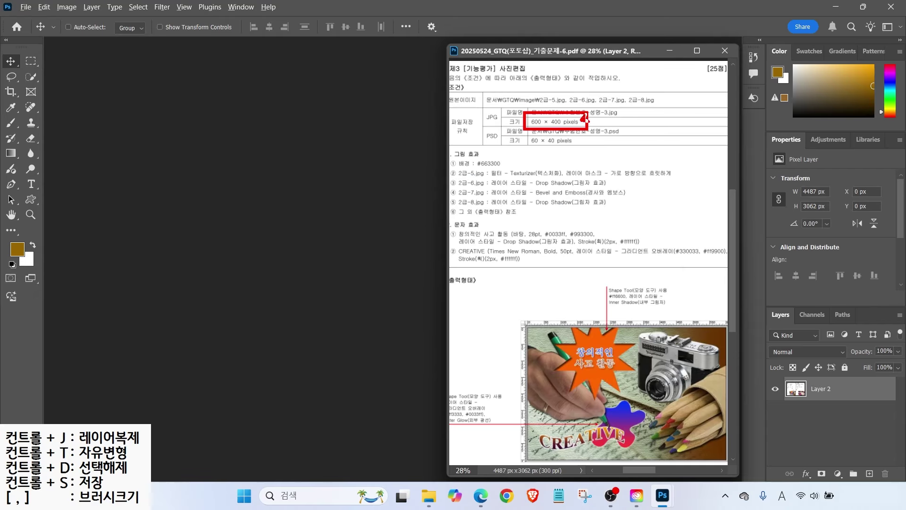
- Create a 600 × 400 pixel document at 72 ppi, named with the candidate number, candidate's name and -3, and show its rulers
click(27, 10)
click(38, 18)
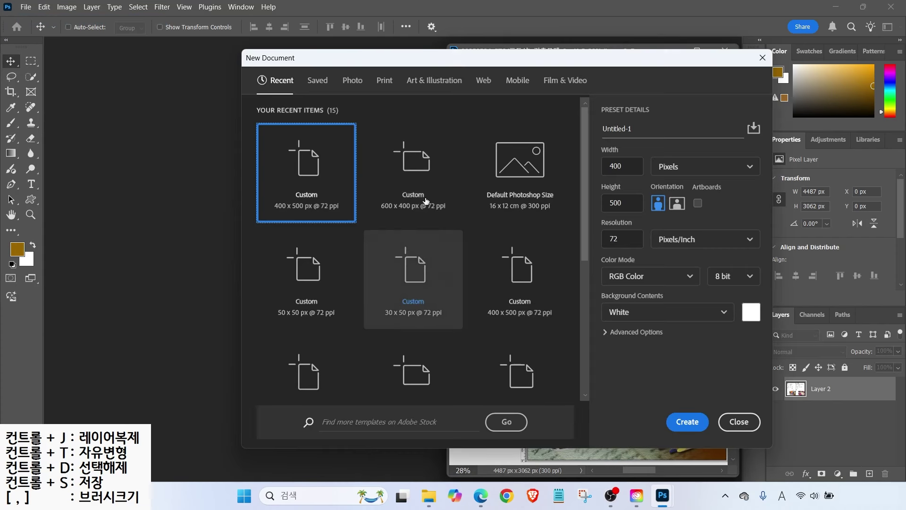
text(1234)
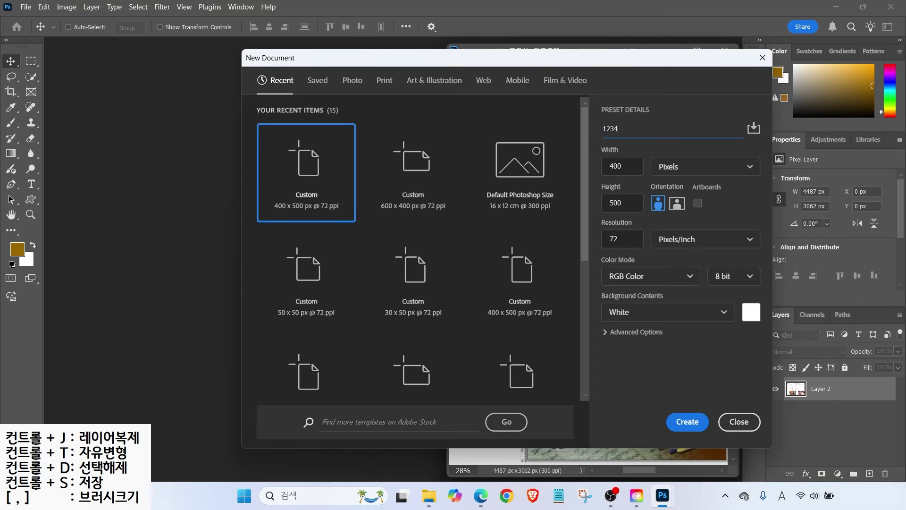
text(-박은여)
double_click(623, 166)
text(60)
key(Tab)
text(4)
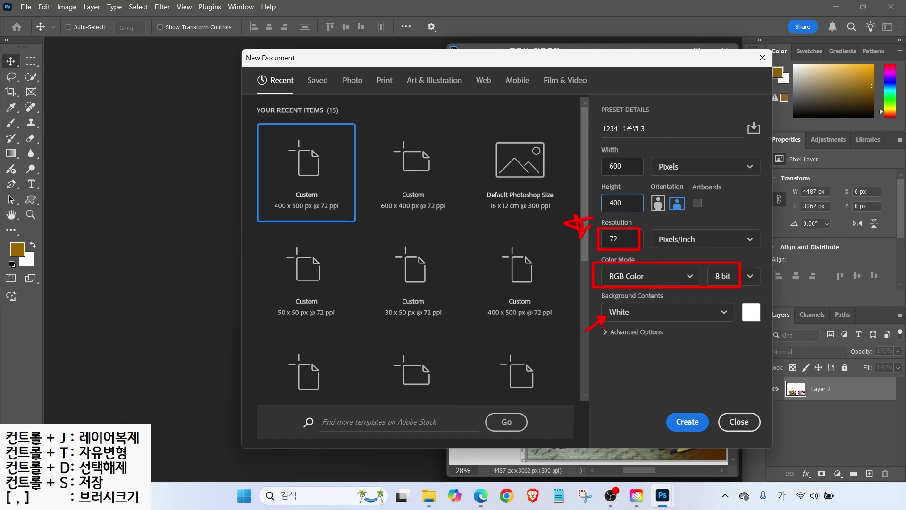
click(681, 421)
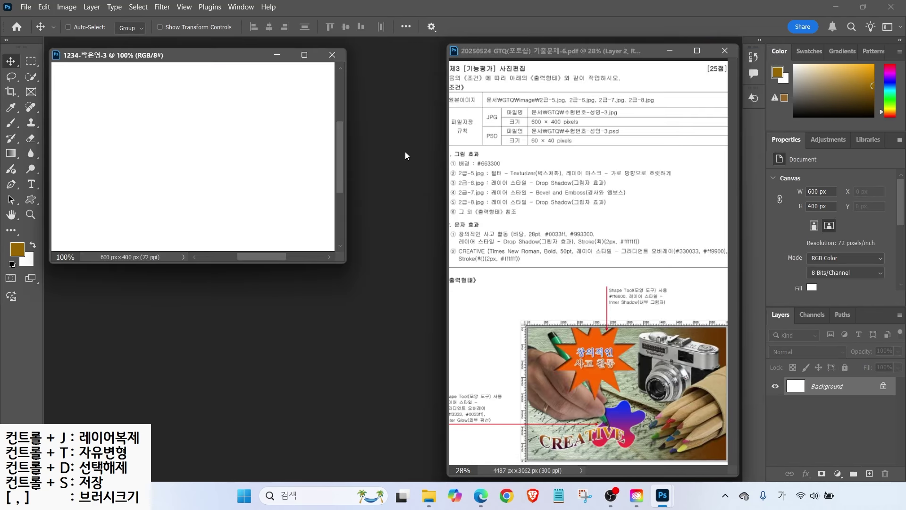
key(ctrl+r)
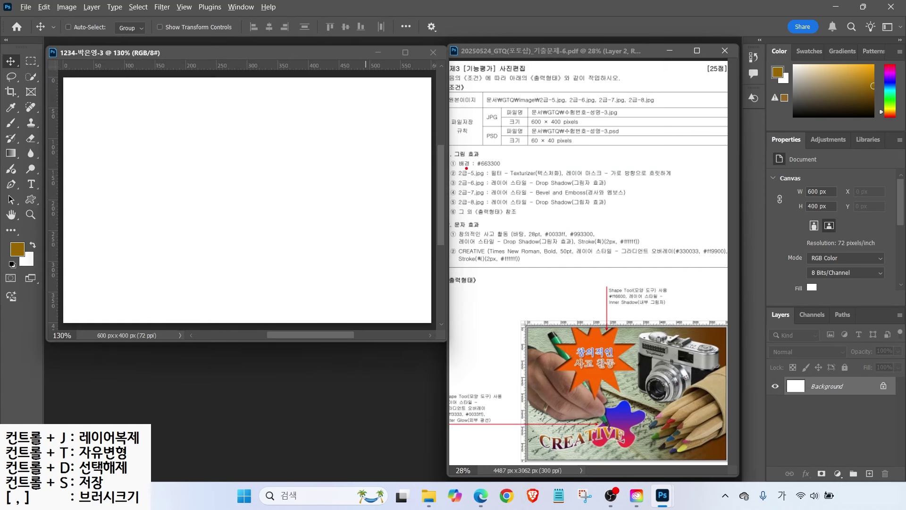
drag(453, 167, 525, 166)
drag(523, 132, 495, 157)
mouse_move(29, 259)
mouse_down()
mouse_move(6, 258)
mouse_move(15, 230)
mouse_up()
key(Escape)
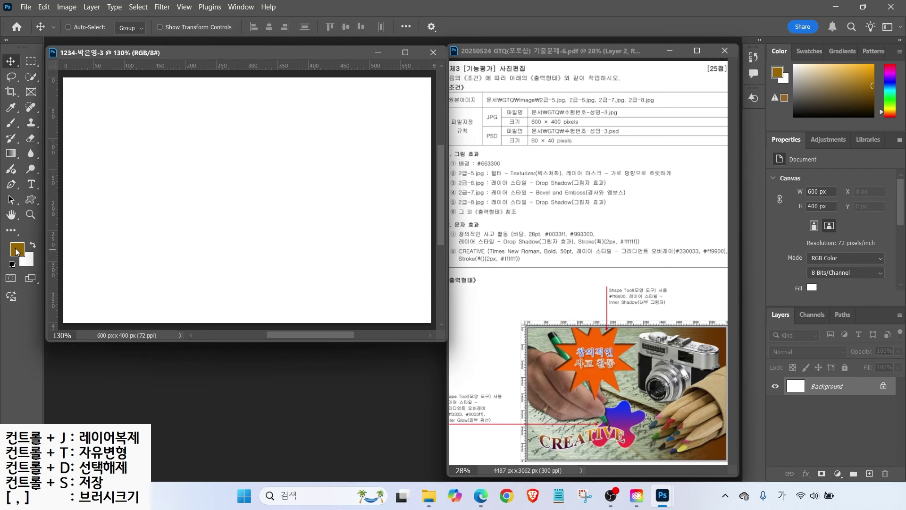
- Set the foreground colour to #663300
click(17, 250)
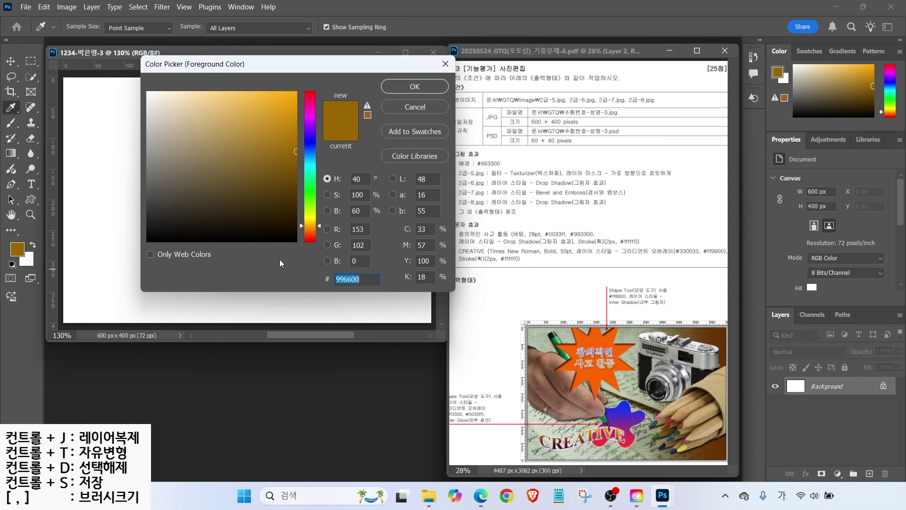
text(663300)
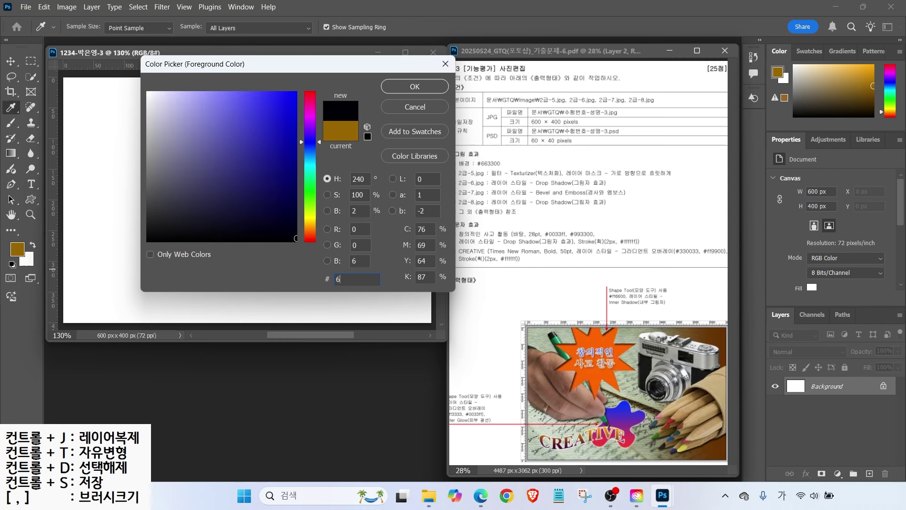
key(Return)
key(v)
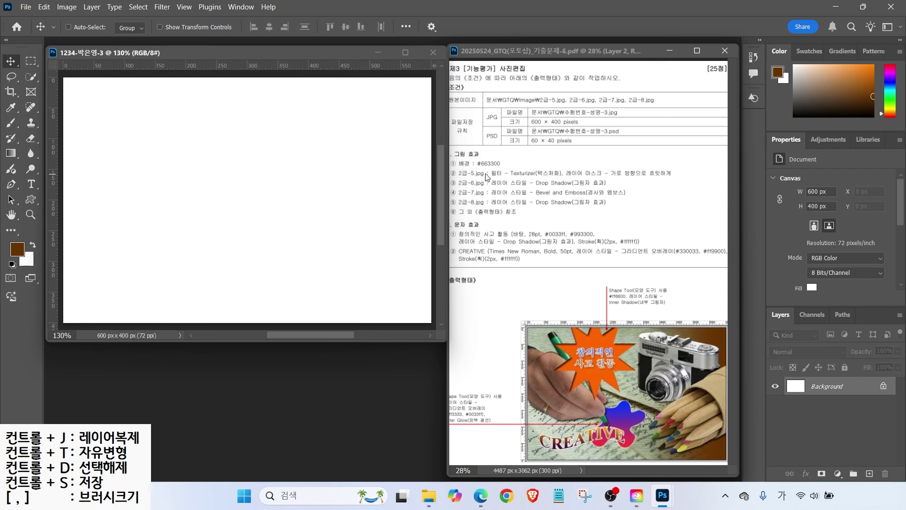
- Fill the background of the new document with the foreground colour in Normal mode at 100% opacity
click(44, 7)
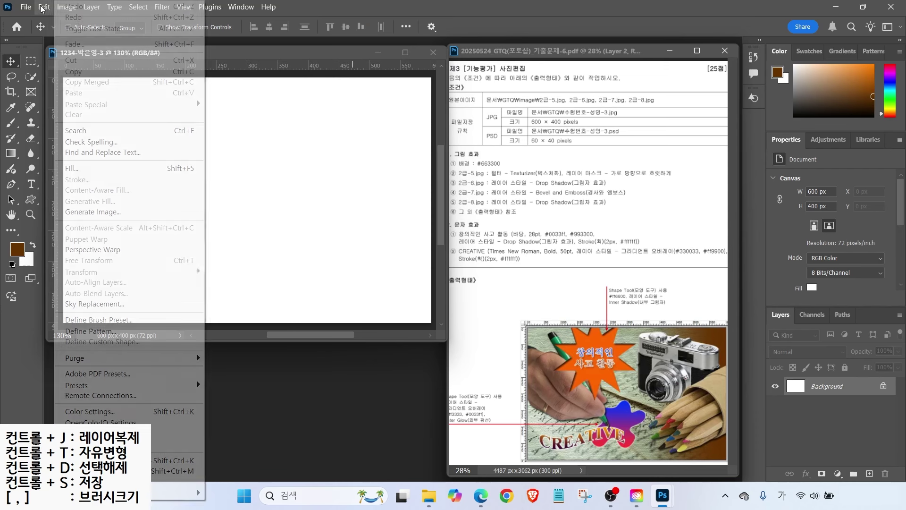
click(80, 168)
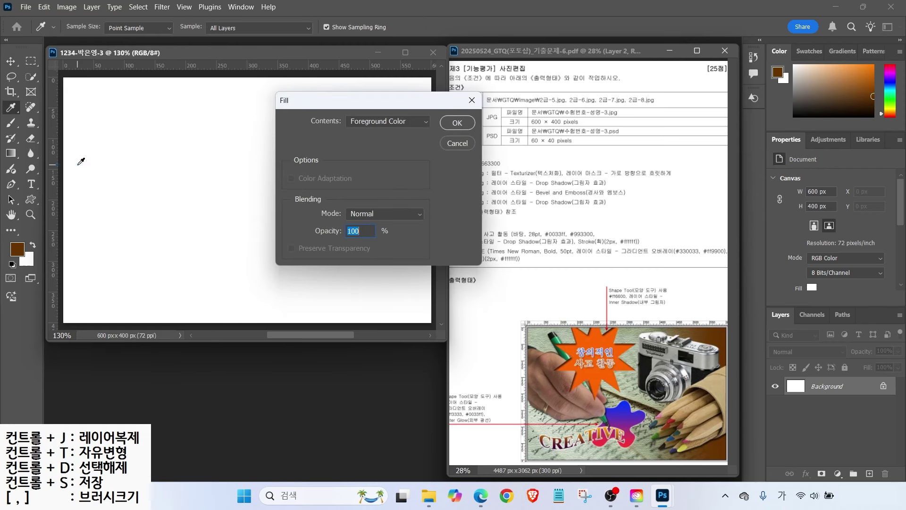
click(378, 119)
click(456, 123)
key(v)
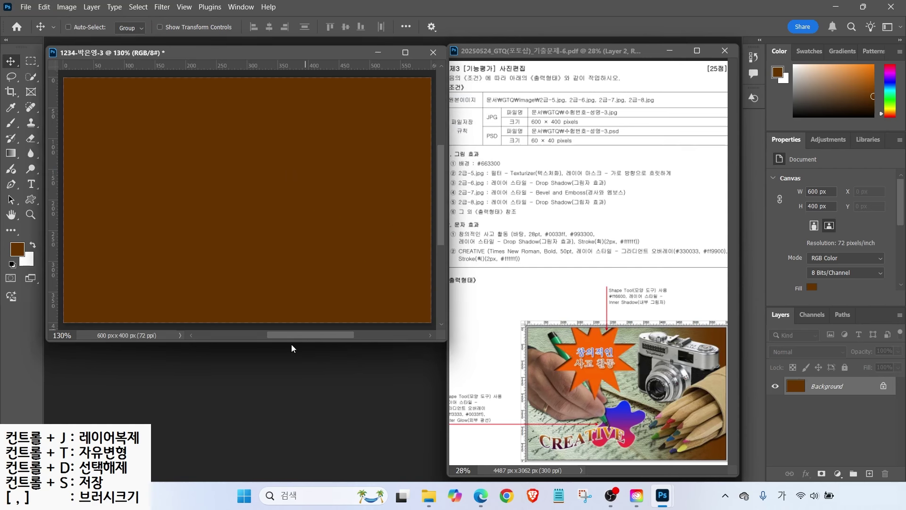
- Open 2급-5.jpg and move its window clear of the top of the task 3 document
key(ctrl)
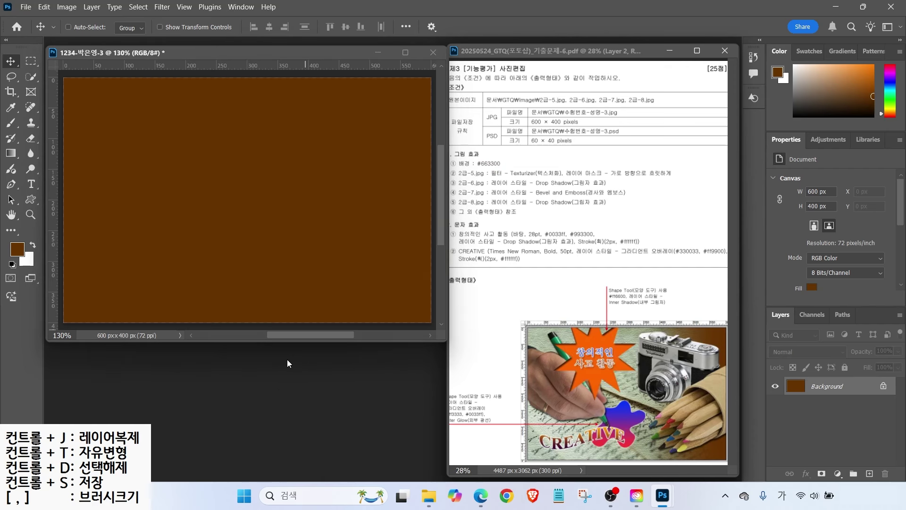
double_click(287, 361)
click(242, 226)
click(418, 373)
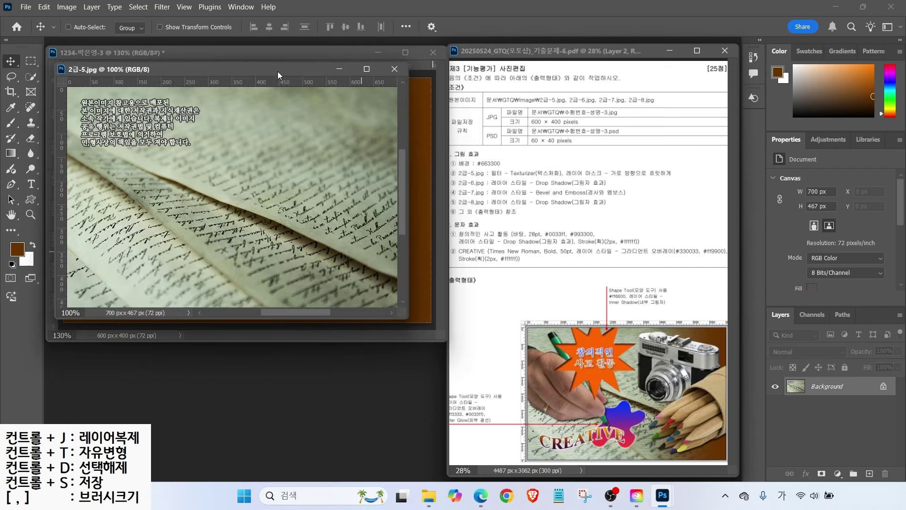
drag(277, 72, 345, 136)
- Resize the 2급-5.jpg image to 600 × 400 pixels
key(ctrl)
key(ctrl)
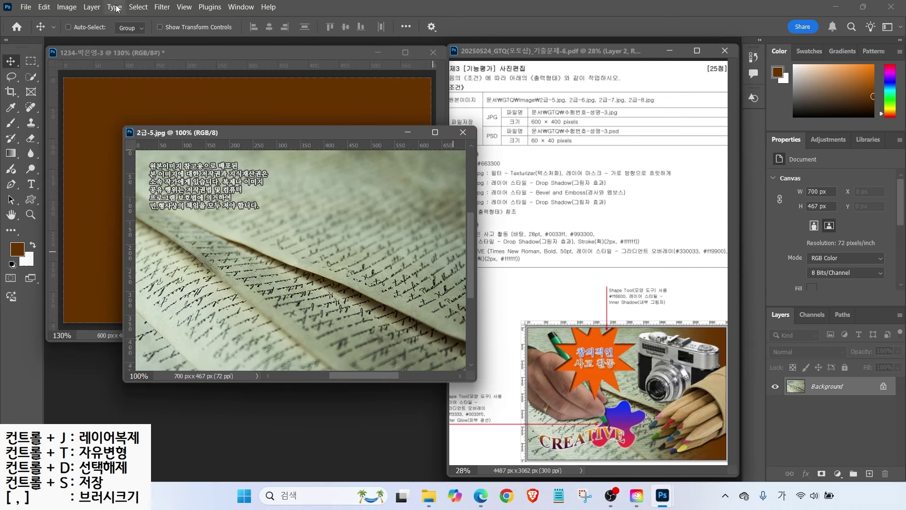
click(66, 7)
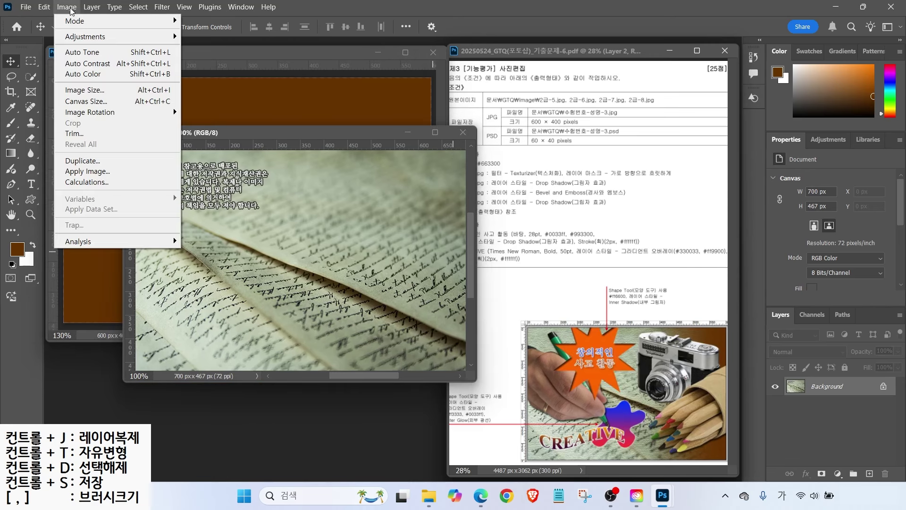
click(83, 89)
text(600)
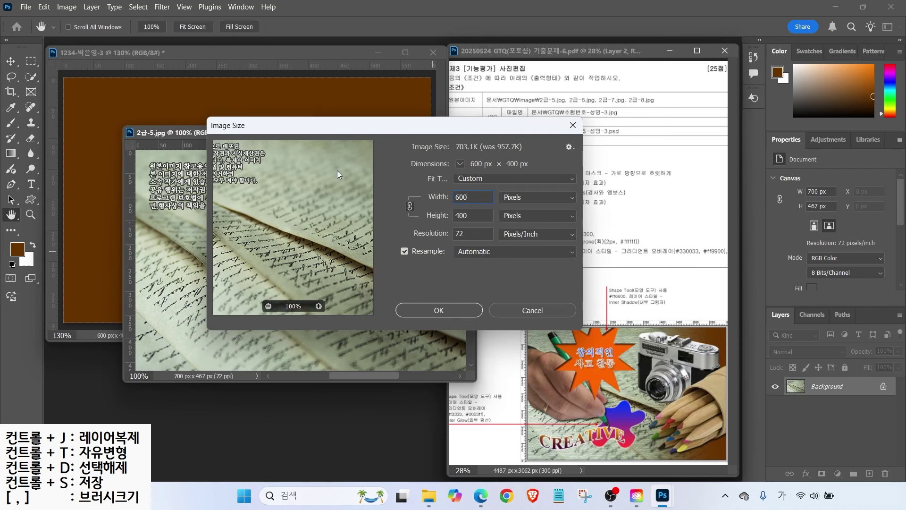
click(438, 316)
key(v)
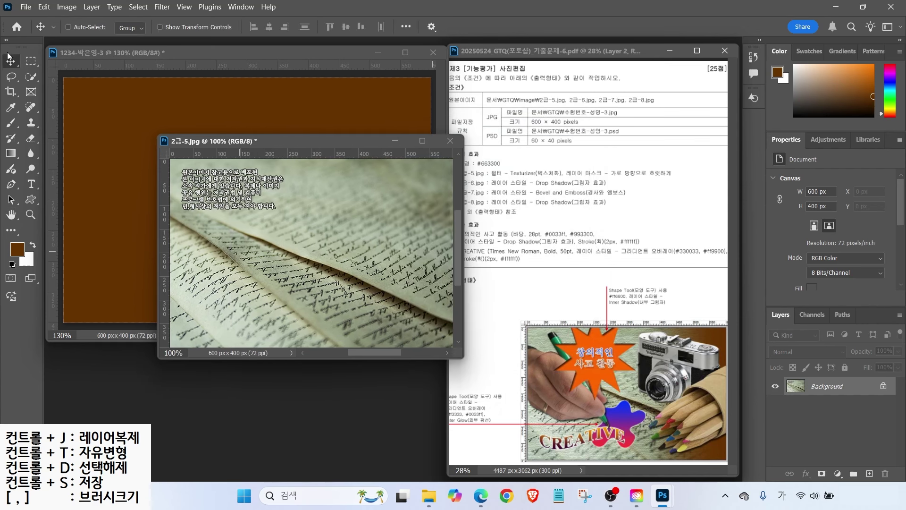
- Copy the resized image into the task 3 document to cover the canvas, and close 2급-5.jpg without saving
drag(250, 202, 242, 143)
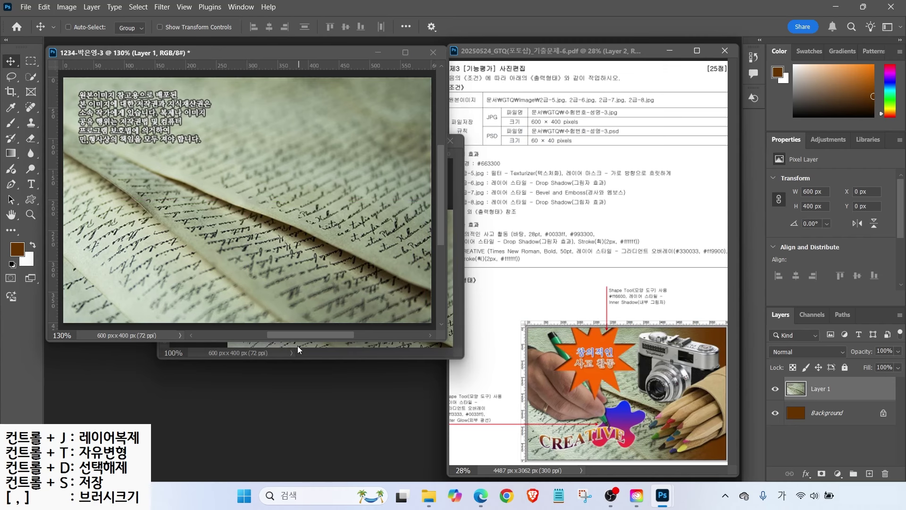
click(298, 349)
click(451, 141)
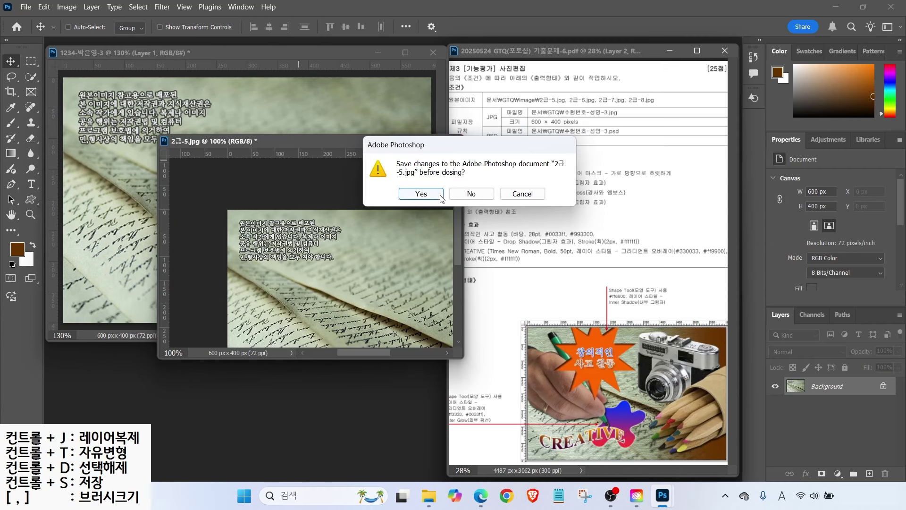
click(471, 193)
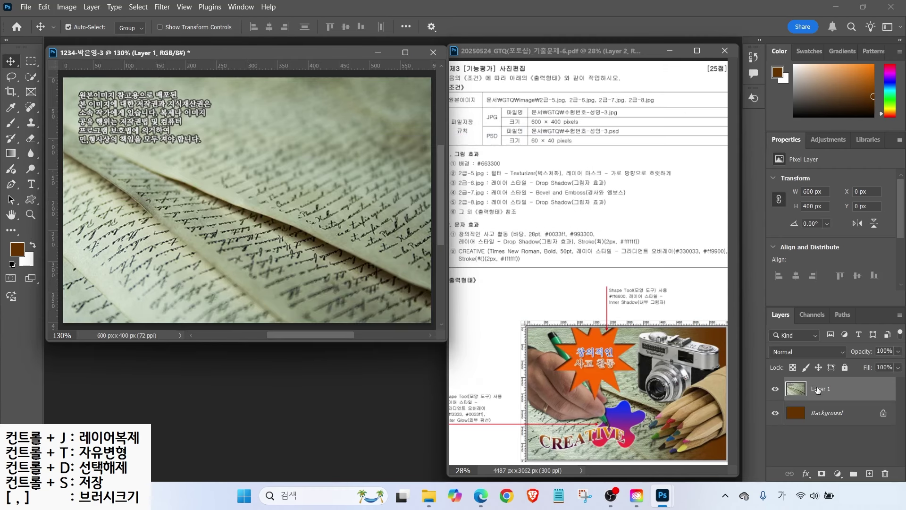
- Rename the pasted image layer as 2-5
double_click(819, 389)
text(2-5)
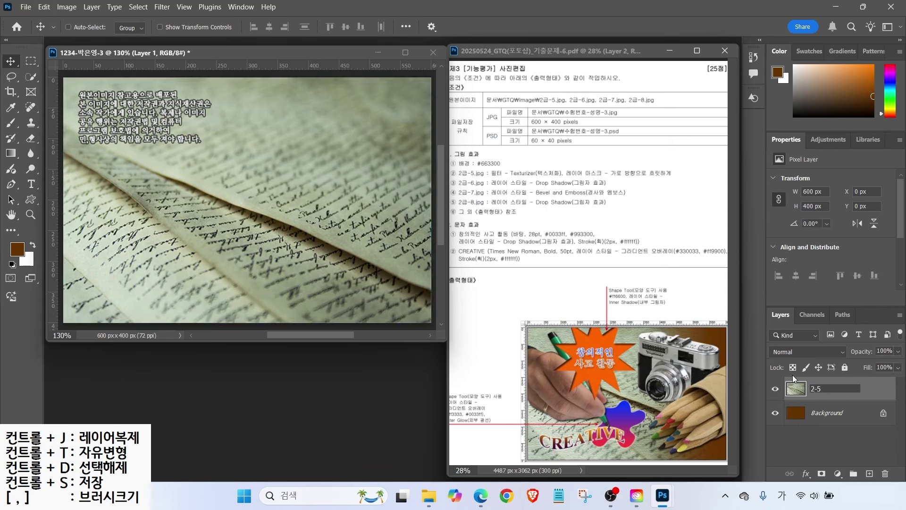
key(Return)
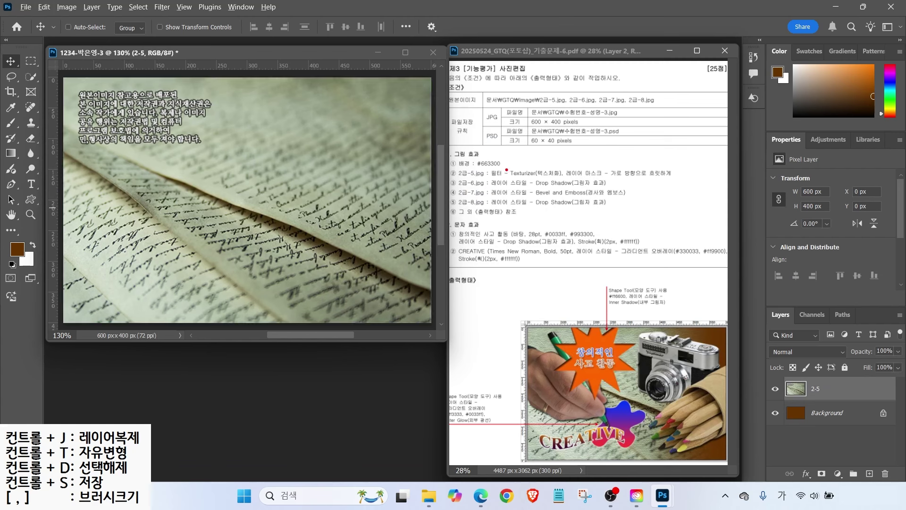
drag(499, 176, 678, 178)
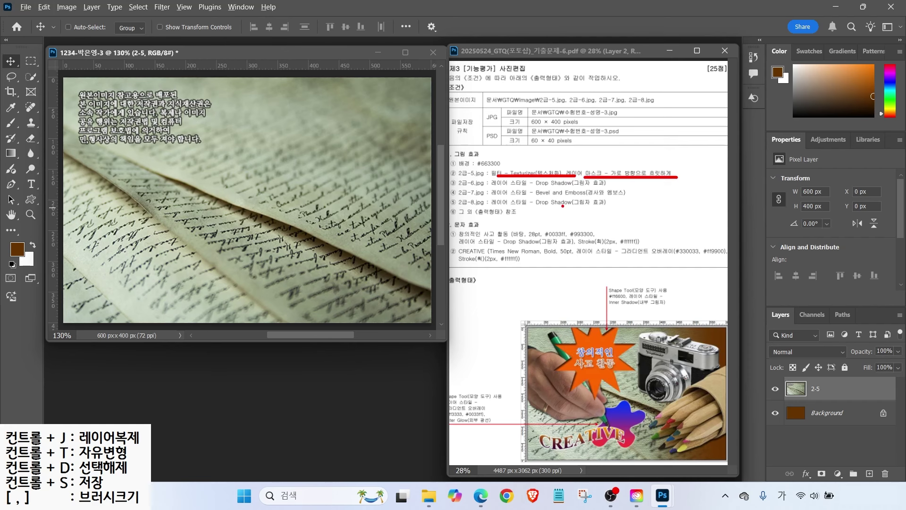
key(Escape)
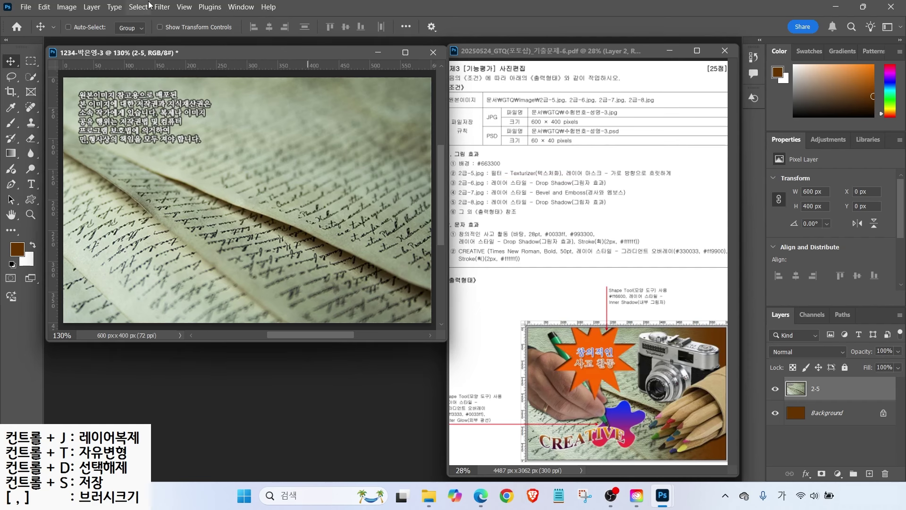
- Apply the Texturizer filter from the Filter Gallery to layer 2-5 and add a layer mask to that layer
click(160, 6)
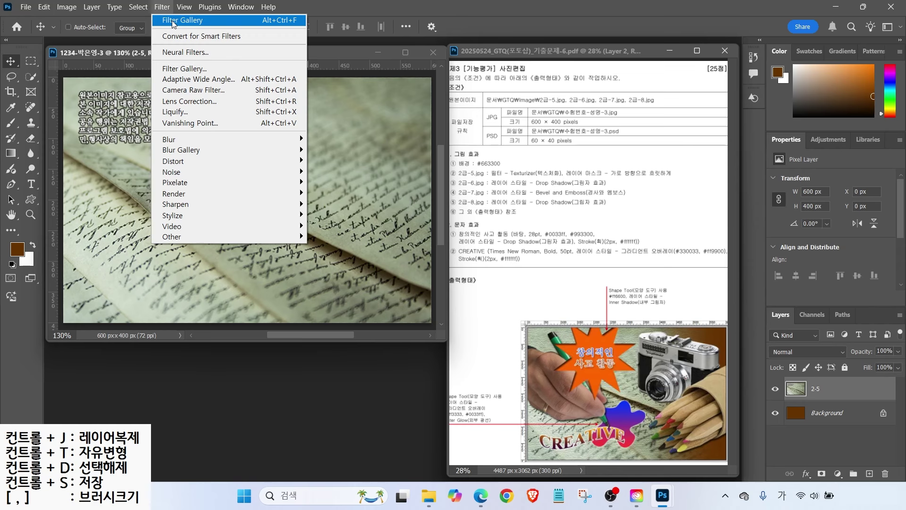
click(177, 70)
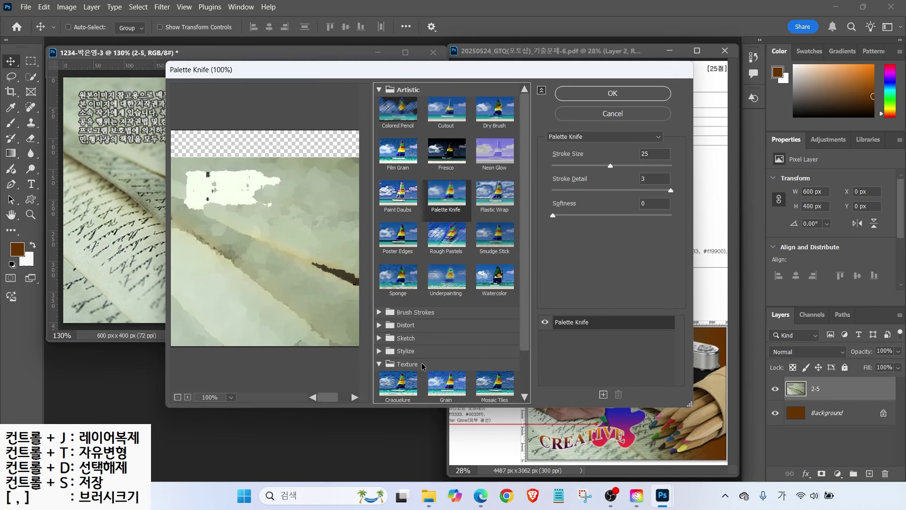
click(407, 363)
click(495, 378)
click(613, 94)
click(575, 178)
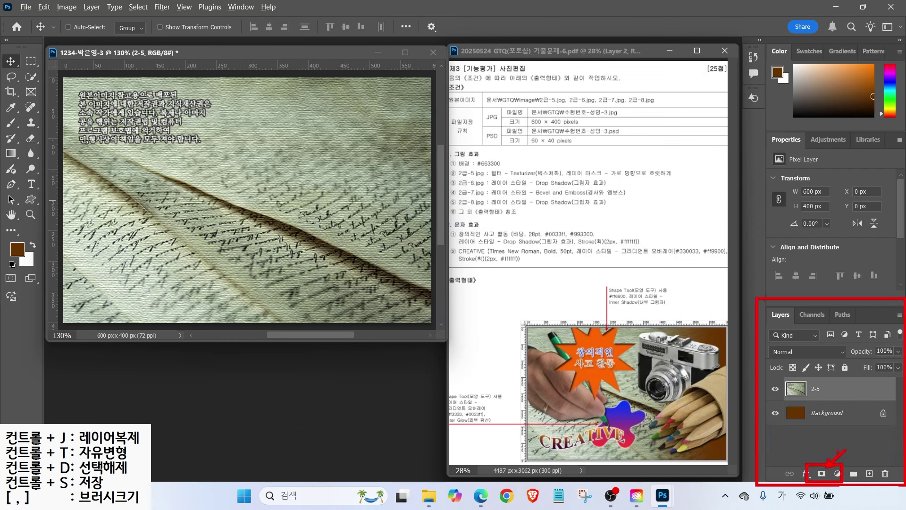
click(822, 474)
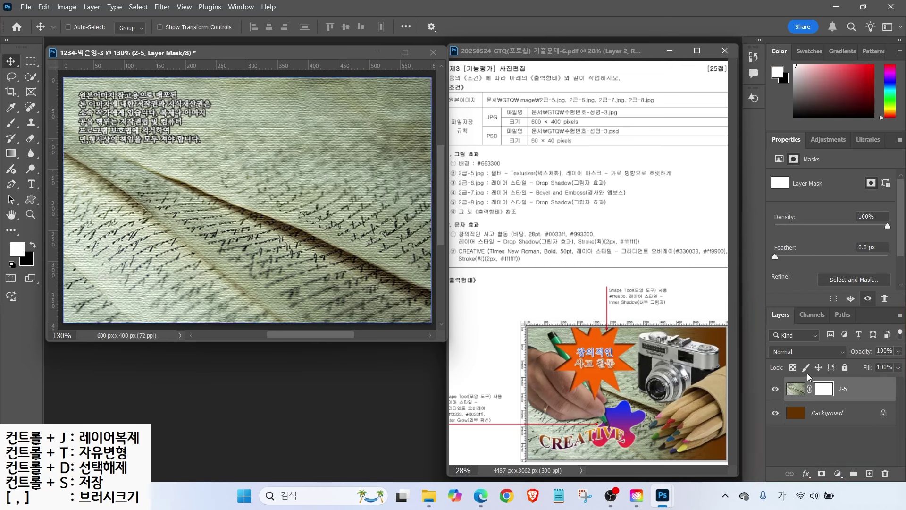
key(alt+2)
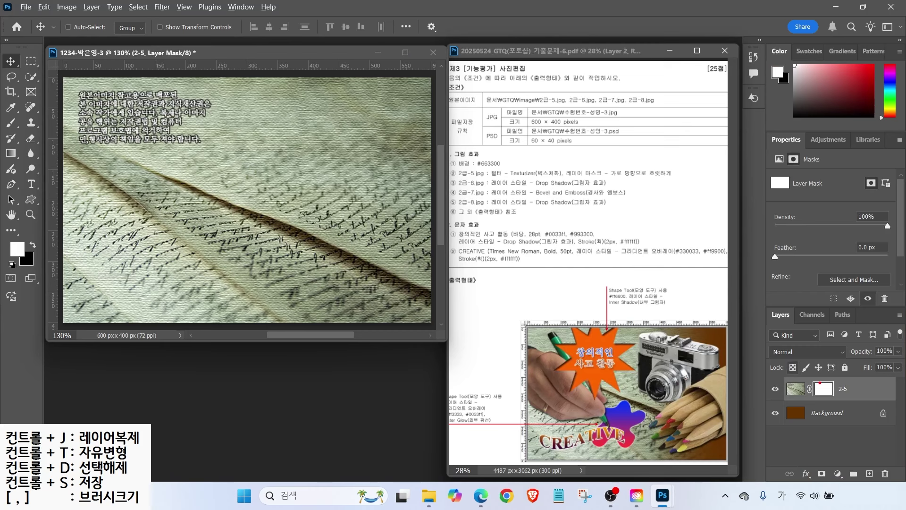
drag(833, 379, 855, 363)
mouse_move(88, 195)
mouse_down()
mouse_move(137, 205)
mouse_move(280, 173)
mouse_move(326, 197)
mouse_move(415, 213)
mouse_up()
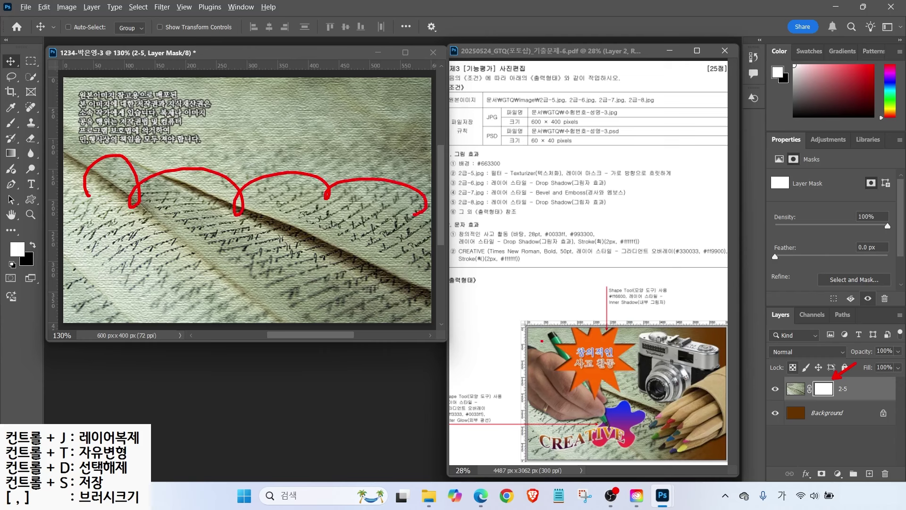
mouse_move(543, 441)
mouse_down()
mouse_move(514, 431)
mouse_move(537, 407)
mouse_move(547, 441)
mouse_up()
drag(726, 316, 693, 353)
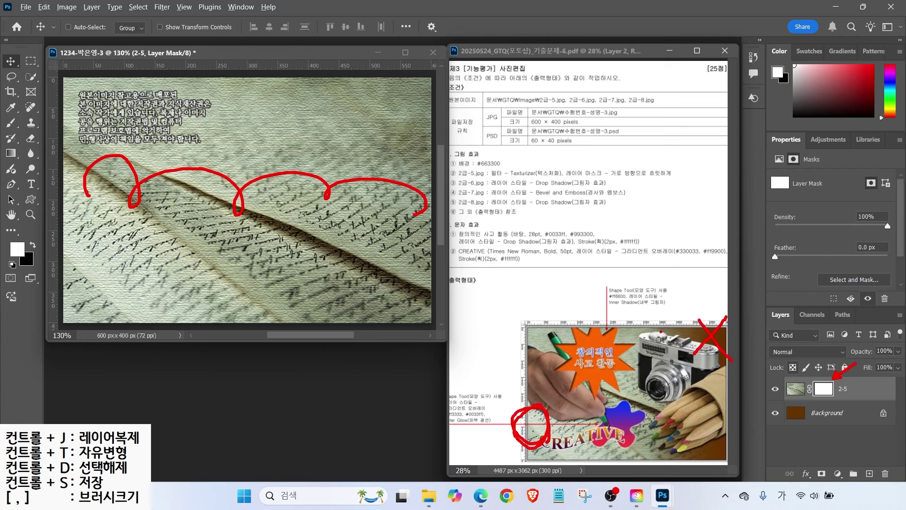
key(Escape)
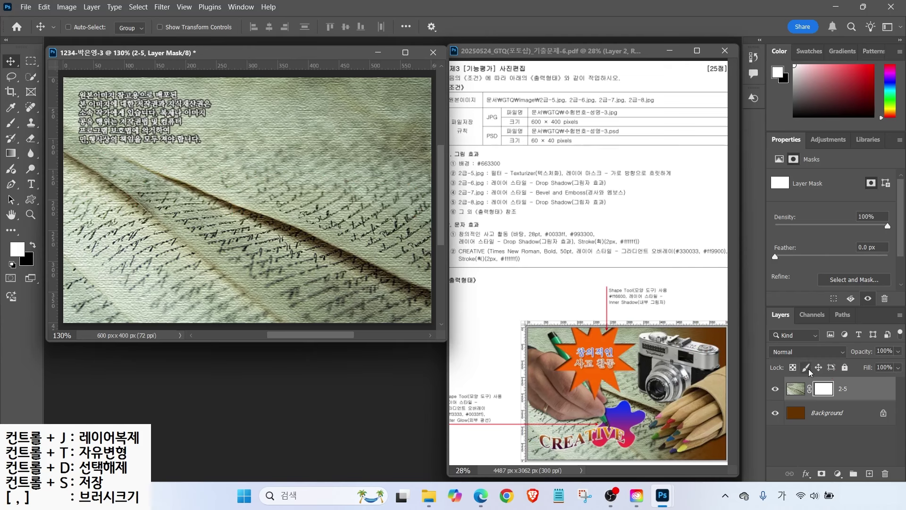
mouse_move(815, 376)
mouse_down()
mouse_move(806, 362)
mouse_move(843, 401)
mouse_move(805, 375)
mouse_up()
drag(1, 163, 24, 164)
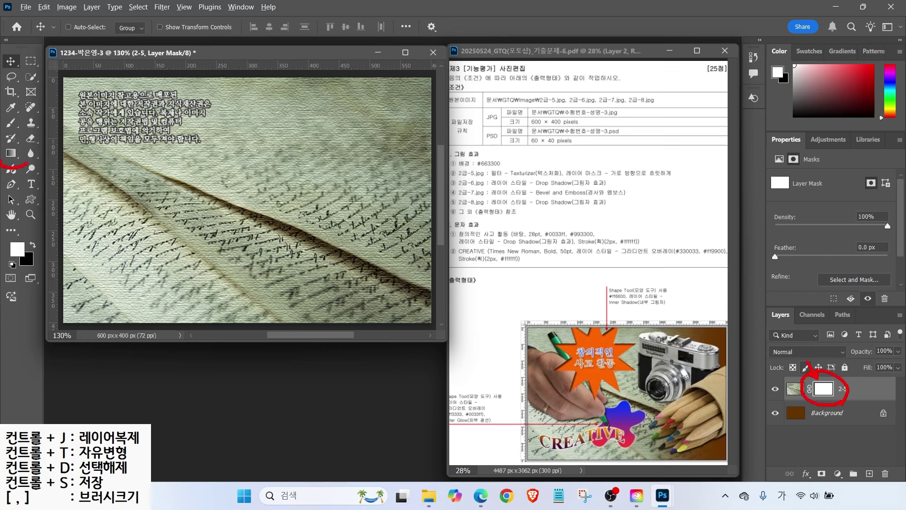
- Activate the Gradient tool and choose the white-to-black preset from the Basics gradients
click(11, 154)
mouse_move(146, 8)
mouse_down()
mouse_move(186, 47)
mouse_move(182, 5)
mouse_up()
drag(151, 60, 163, 39)
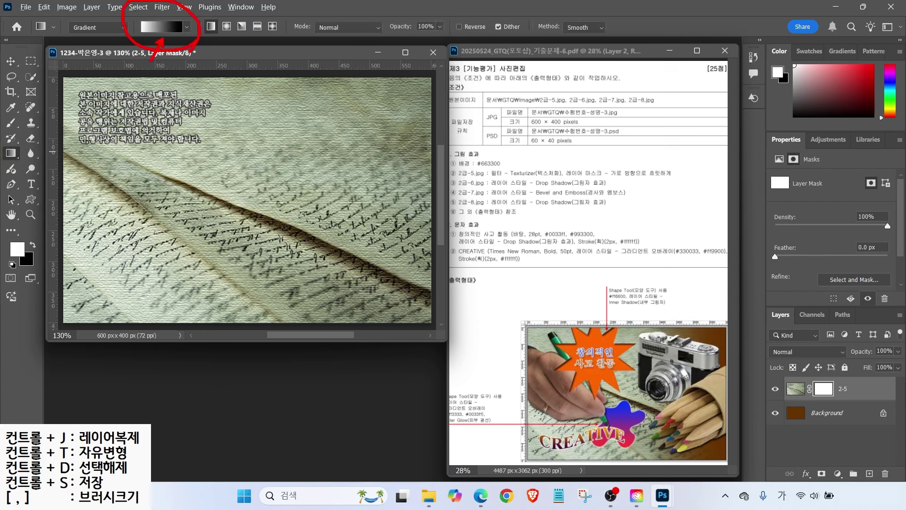
click(187, 27)
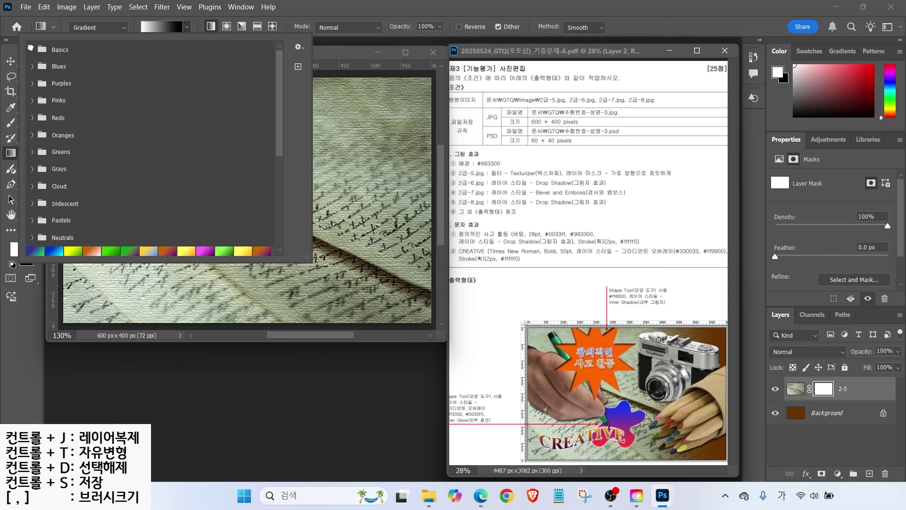
click(41, 52)
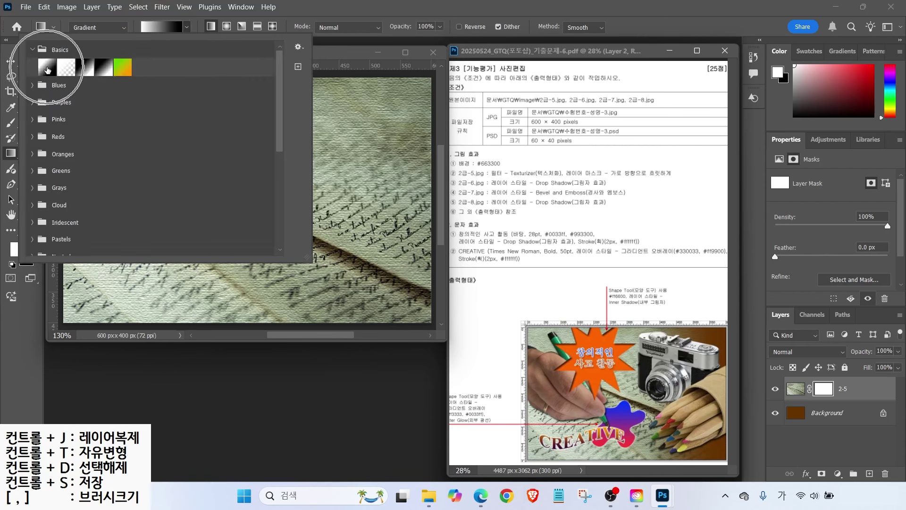
click(46, 68)
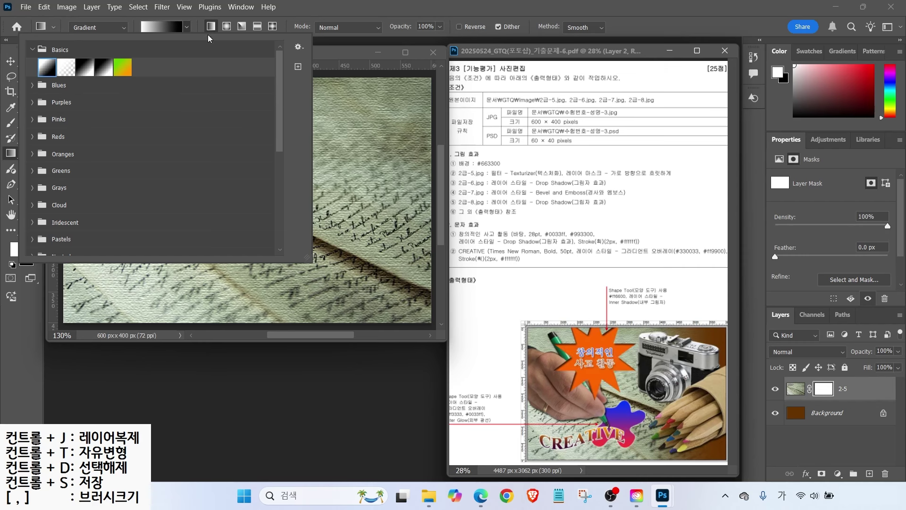
click(151, 30)
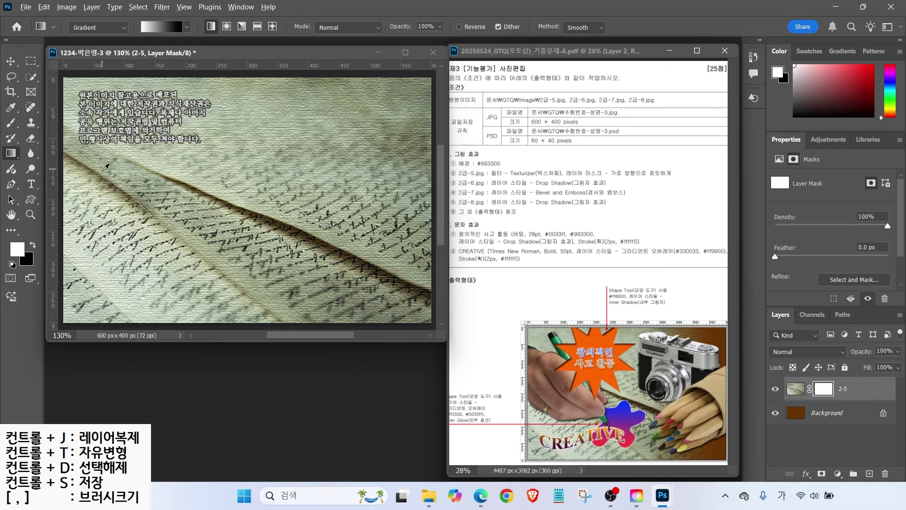
mouse_move(150, 232)
mouse_down()
mouse_move(48, 213)
mouse_move(149, 245)
mouse_up()
mouse_move(81, 188)
mouse_down()
mouse_move(110, 187)
mouse_move(90, 180)
mouse_move(134, 218)
mouse_up()
drag(134, 198, 134, 229)
drag(104, 215, 136, 239)
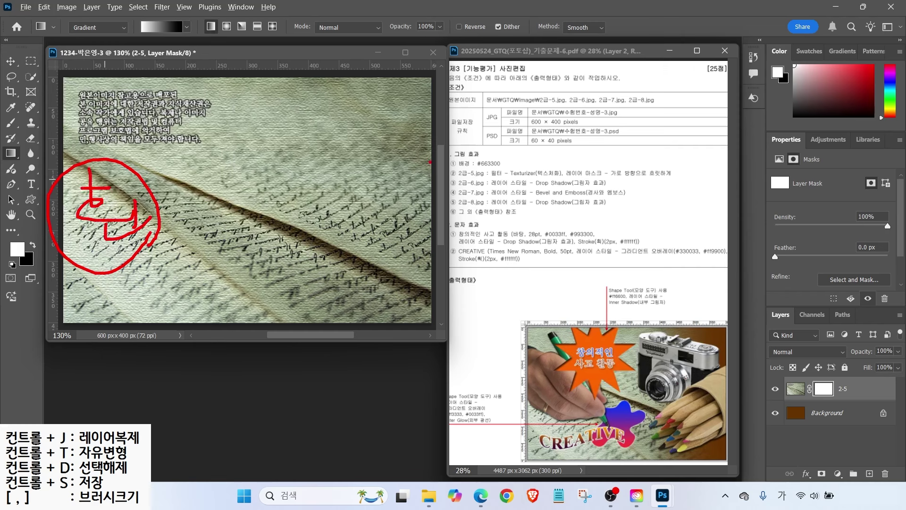
drag(421, 158, 361, 255)
drag(366, 181, 422, 266)
mouse_move(354, 142)
mouse_down()
mouse_move(365, 160)
mouse_move(383, 158)
mouse_up()
mouse_move(370, 163)
mouse_down()
mouse_move(370, 178)
mouse_move(391, 169)
mouse_up()
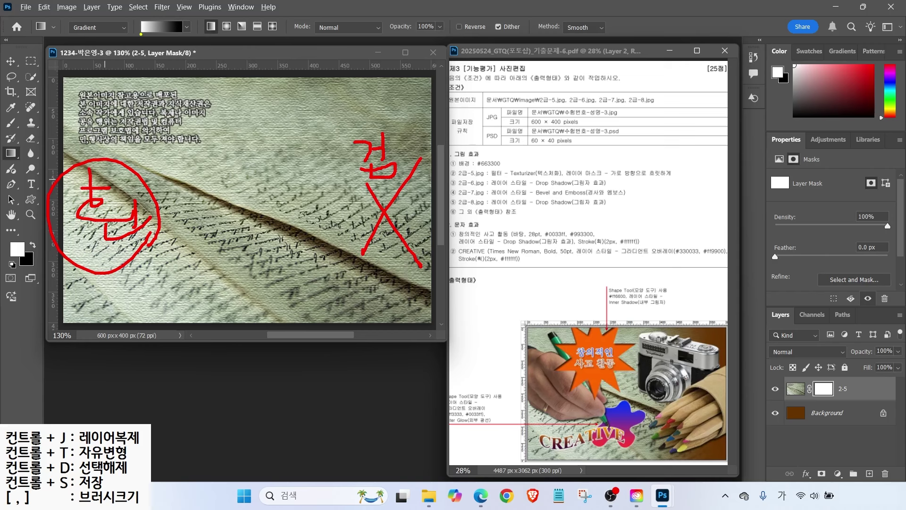
drag(140, 35, 120, 68)
drag(182, 35, 212, 80)
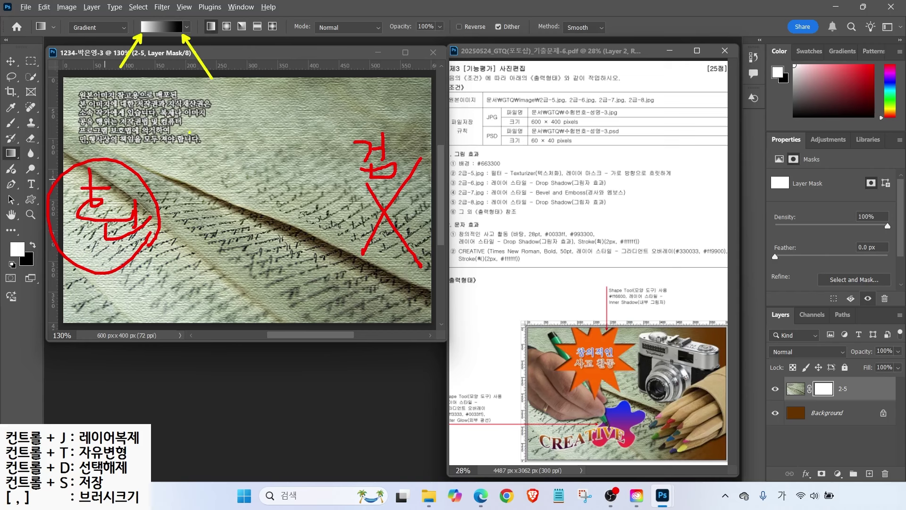
mouse_move(137, 129)
mouse_down()
mouse_move(339, 131)
mouse_move(323, 121)
mouse_move(314, 150)
mouse_up()
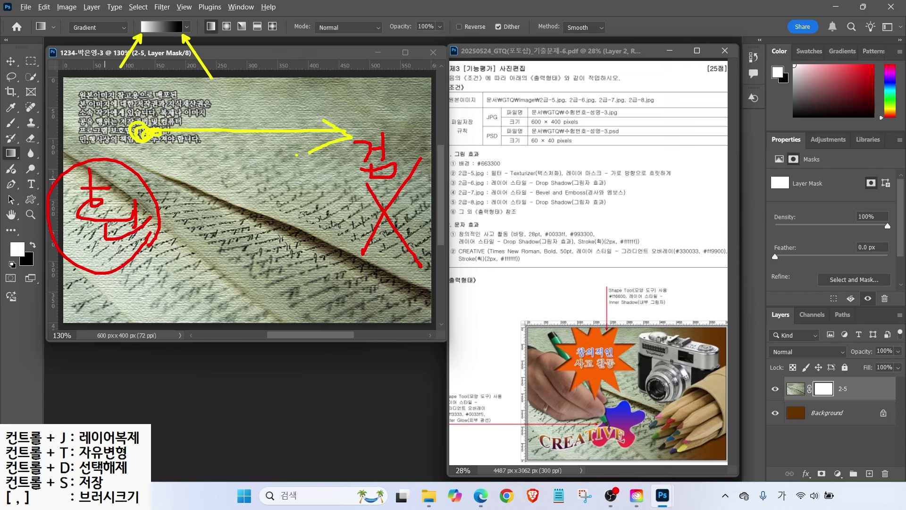
key(Escape)
- Apply a horizontal linear white-to-black gradient to the mask of layer 2-5, fading out roughly the right third of the image
drag(156, 153, 374, 155)
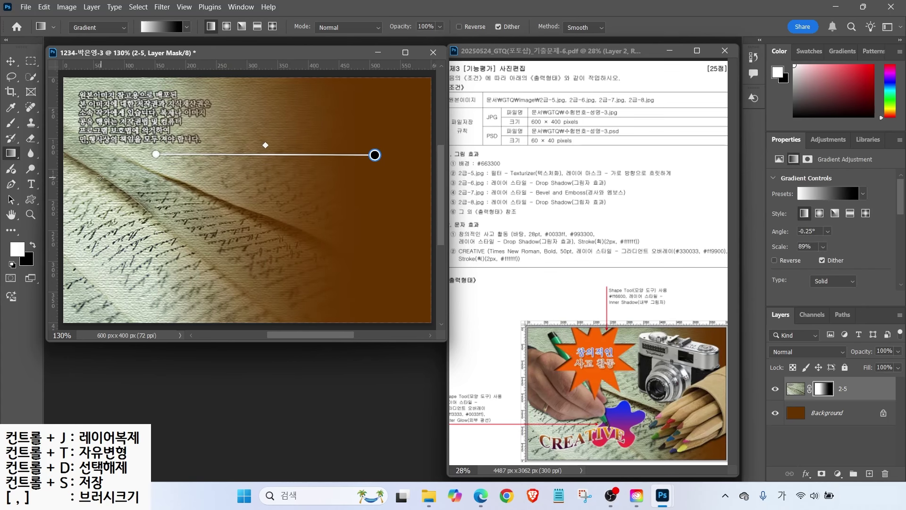
drag(98, 178, 408, 185)
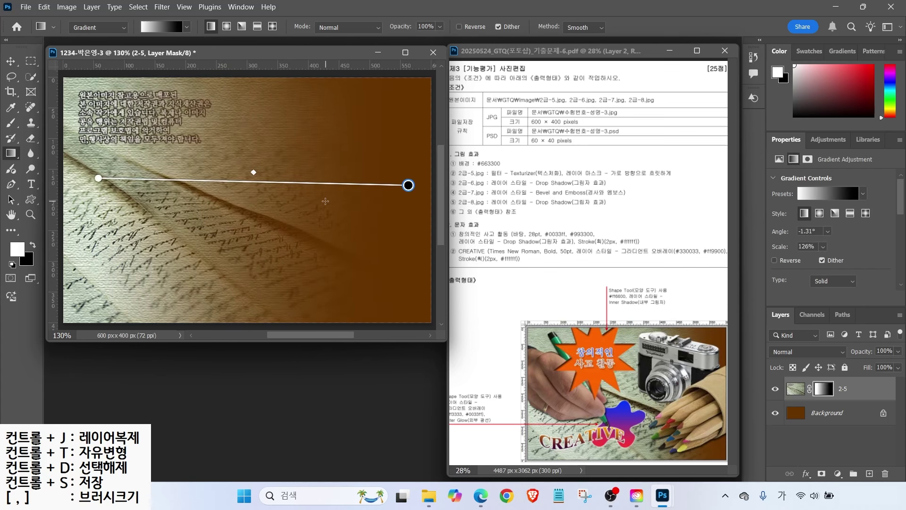
drag(227, 205, 394, 205)
drag(324, 221, 416, 221)
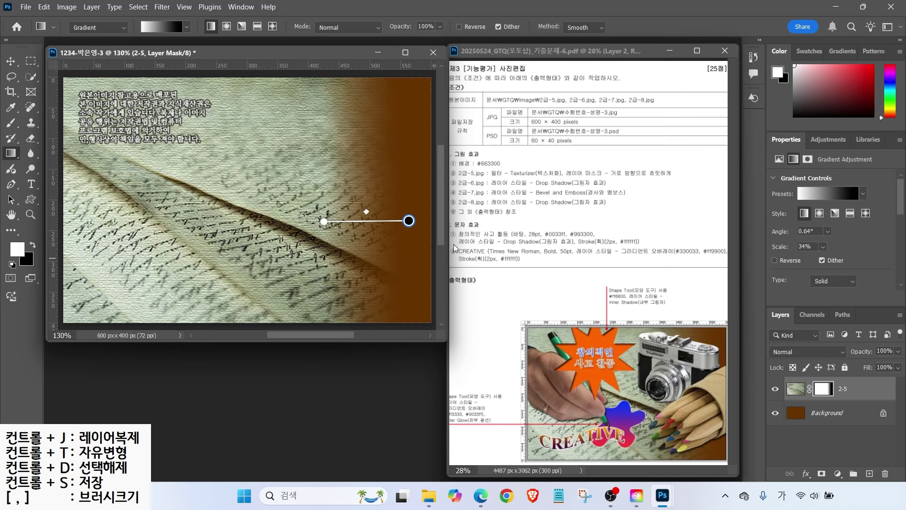
drag(297, 172, 419, 173)
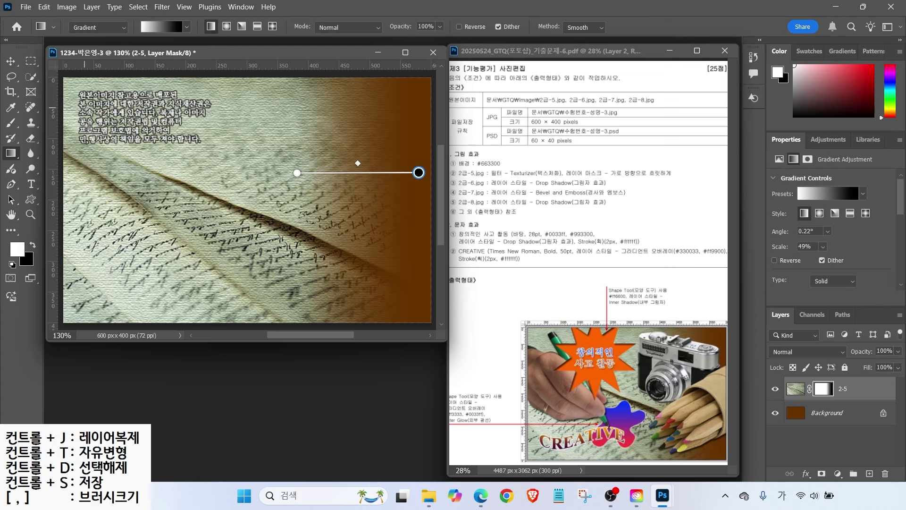
key(v)
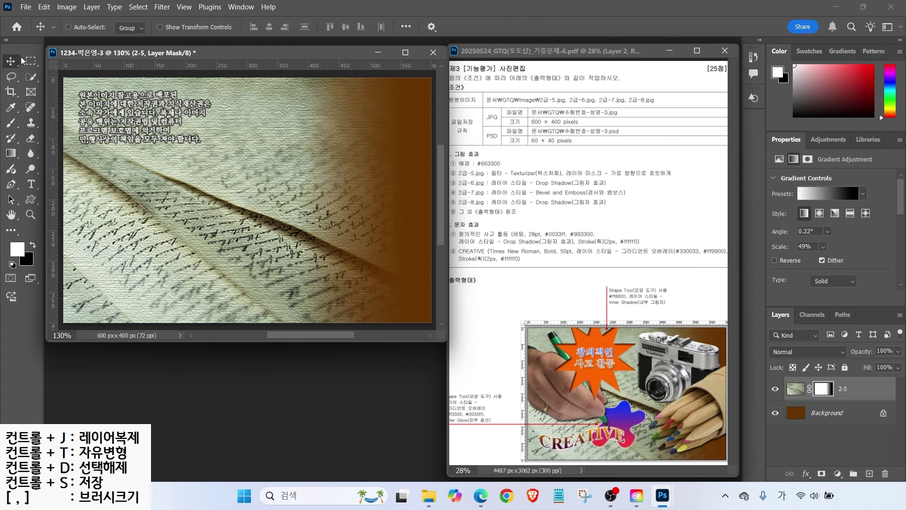
- Open 2급-6.jpg from the GTQ image folder and move its window so the task 3 document stays reachable
double_click(256, 360)
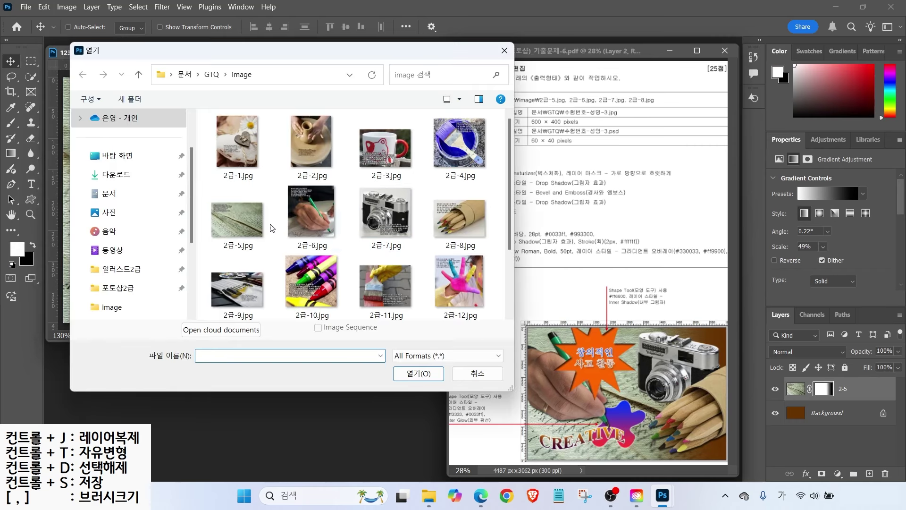
click(314, 213)
click(419, 374)
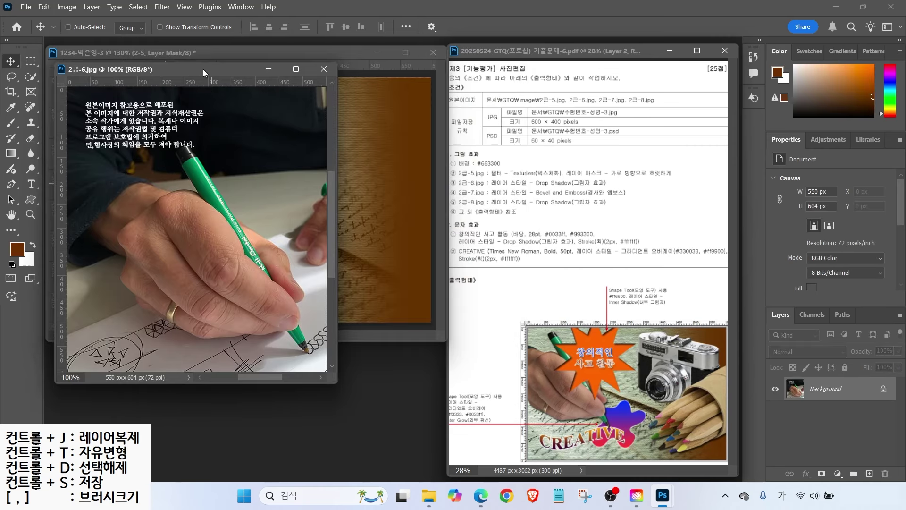
mouse_move(191, 69)
mouse_down()
mouse_move(337, 75)
mouse_move(367, 88)
mouse_up()
- Select the hand and green pen with Quick Selection, and subtract the sleeve and surrounding background from the selection
key(w)
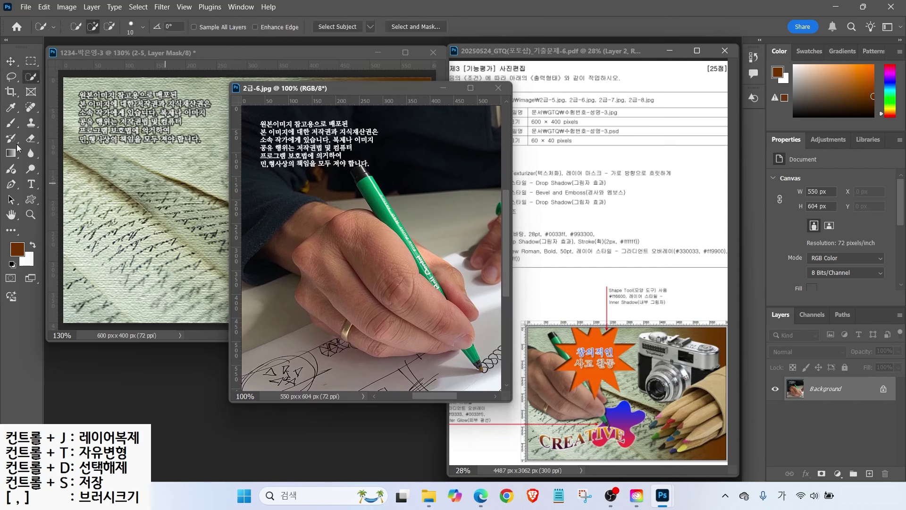
mouse_move(344, 273)
mouse_down()
mouse_move(367, 260)
mouse_move(365, 291)
mouse_move(342, 282)
mouse_move(328, 299)
mouse_move(340, 327)
mouse_move(381, 341)
mouse_move(421, 309)
mouse_move(418, 266)
mouse_move(447, 278)
mouse_up()
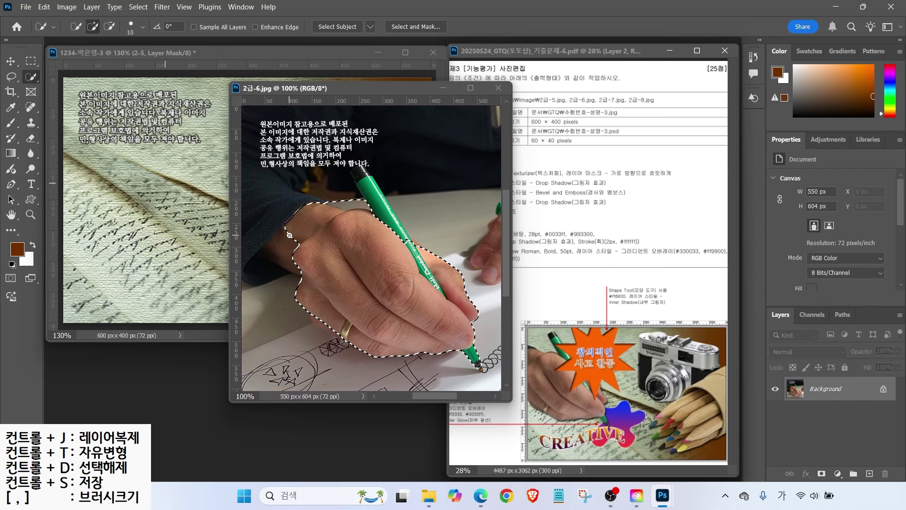
click(285, 251)
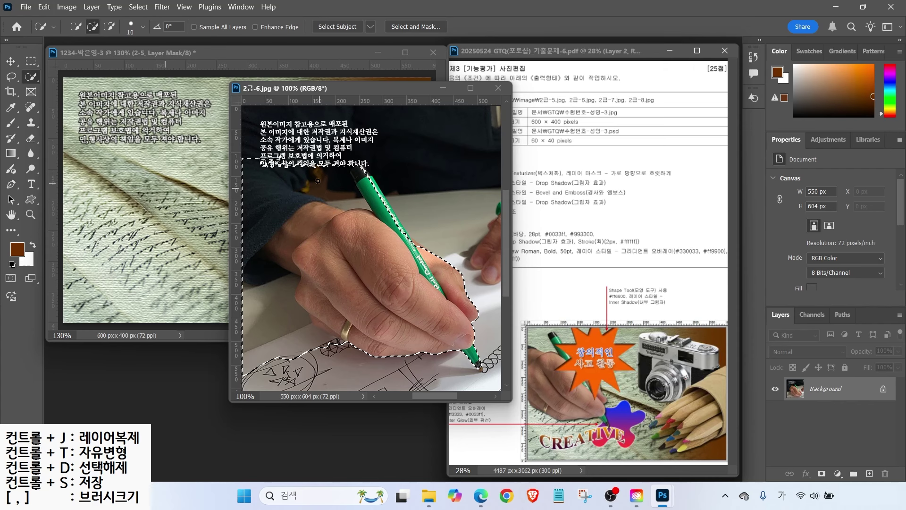
click(11, 76)
click(56, 99)
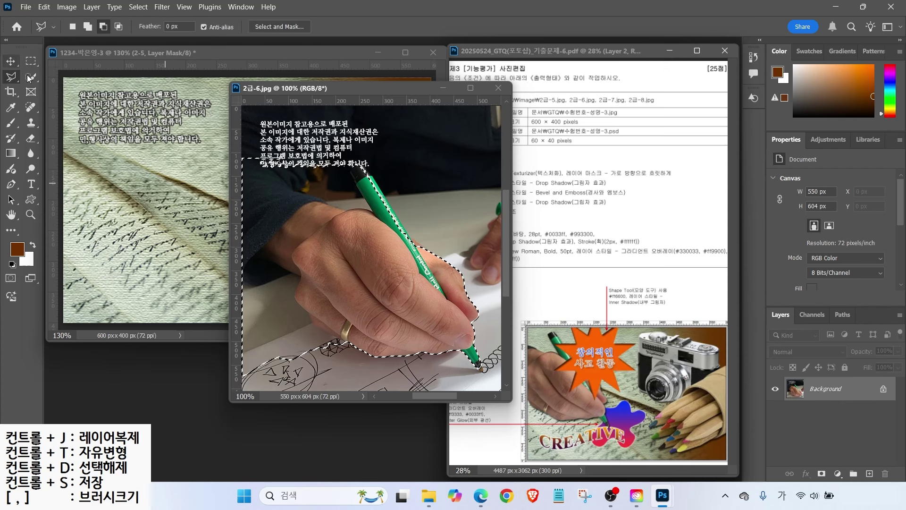
key(w)
click(110, 27)
mouse_move(250, 340)
mouse_down()
mouse_move(248, 264)
mouse_move(267, 166)
mouse_up()
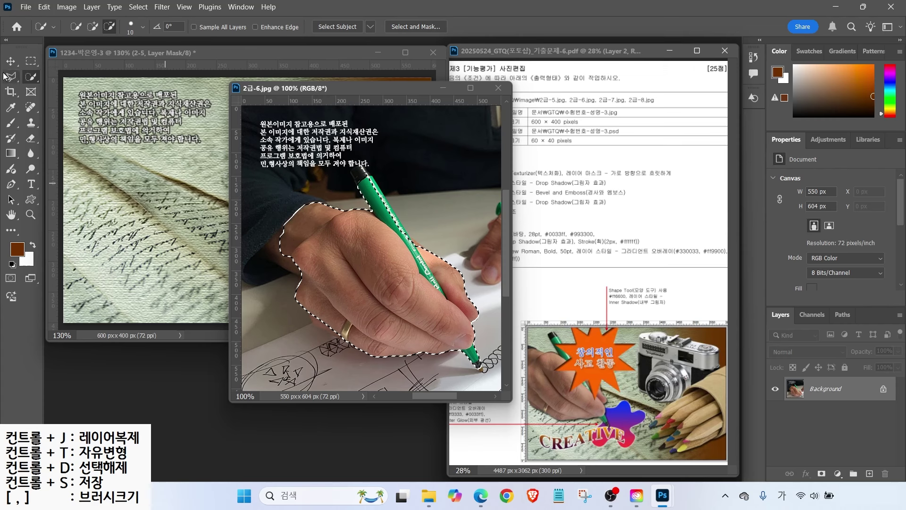
- Add the pen's cap and barrel and the lower-left edge of the hand to the selection using the lasso tools
key(l)
click(419, 295)
click(439, 258)
click(359, 164)
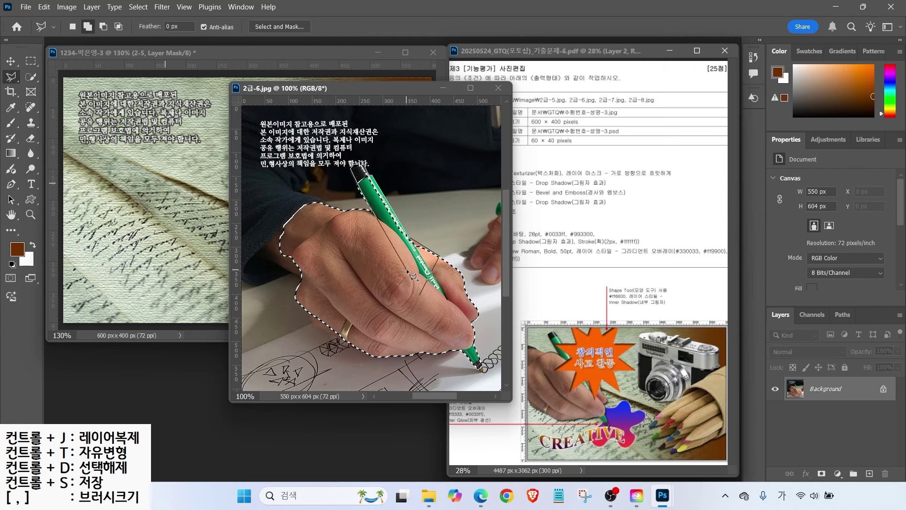
click(419, 294)
key(shift+l)
key(shift+l)
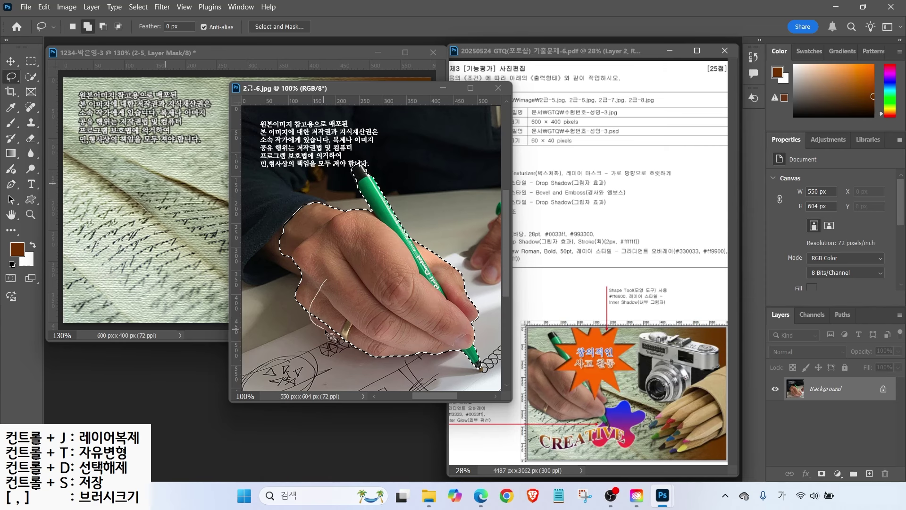
drag(324, 330, 327, 279)
- Add the pen's writing tip to the selection with the Polygonal Lasso
right_click(10, 76)
click(52, 98)
click(442, 334)
click(479, 372)
click(483, 373)
click(472, 330)
click(442, 335)
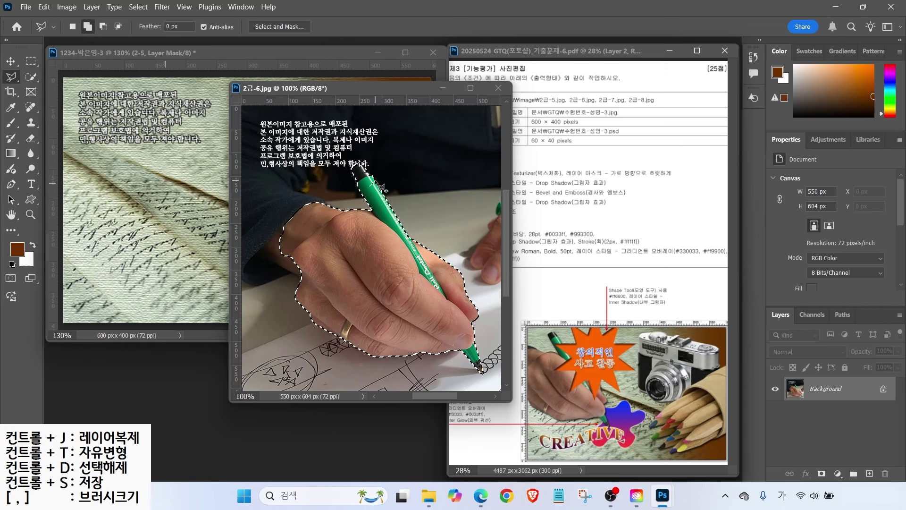
- Copy the selected hand and pen into the task 3 document, and close 2급-6.jpg
key(v)
drag(381, 188, 226, 136)
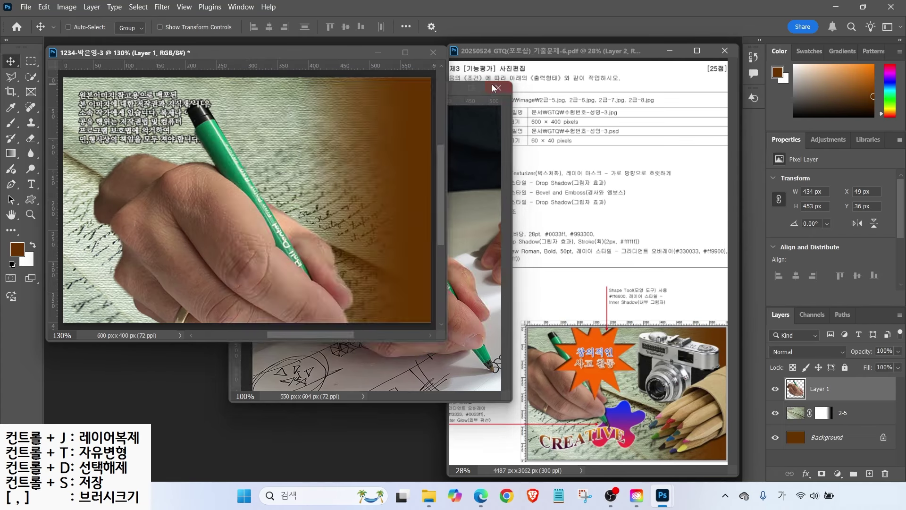
click(498, 88)
- Rename the pasted hand layer as 2-6
double_click(820, 389)
text(2-6)
key(Return)
- Scale the hand to about 288 × 301 px and place it at about X -46, Y 12 px, partly beyond the canvas's left edge
key(ctrl+t)
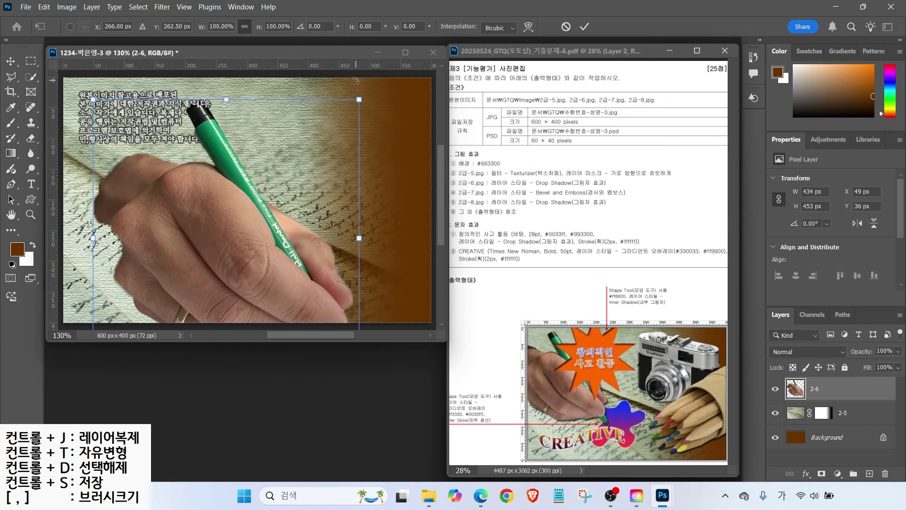
drag(359, 100, 257, 205)
drag(202, 267, 113, 175)
drag(200, 255, 210, 268)
drag(166, 220, 165, 222)
key(Return)
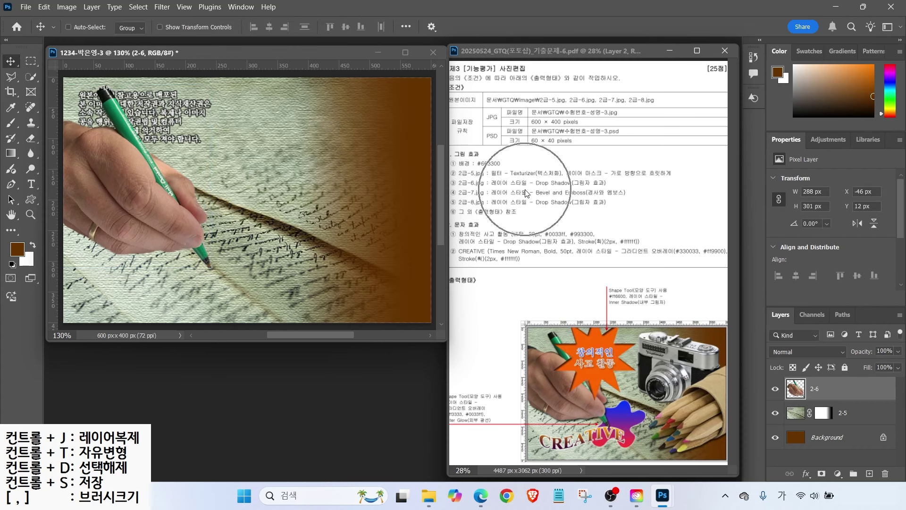
- Add a Drop Shadow layer style to layer 2-6
click(806, 473)
click(833, 464)
click(803, 150)
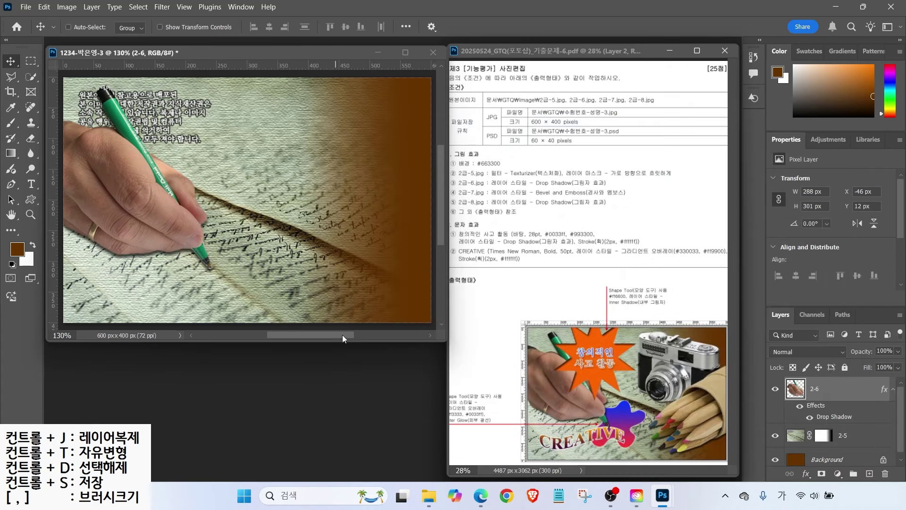
- Open the camera photo 2급-7.jpg
double_click(355, 379)
click(385, 213)
click(418, 374)
- Select the camera by outlining it with the Object Selection tool in Lasso mode
click(31, 76)
click(71, 78)
drag(77, 107, 176, 280)
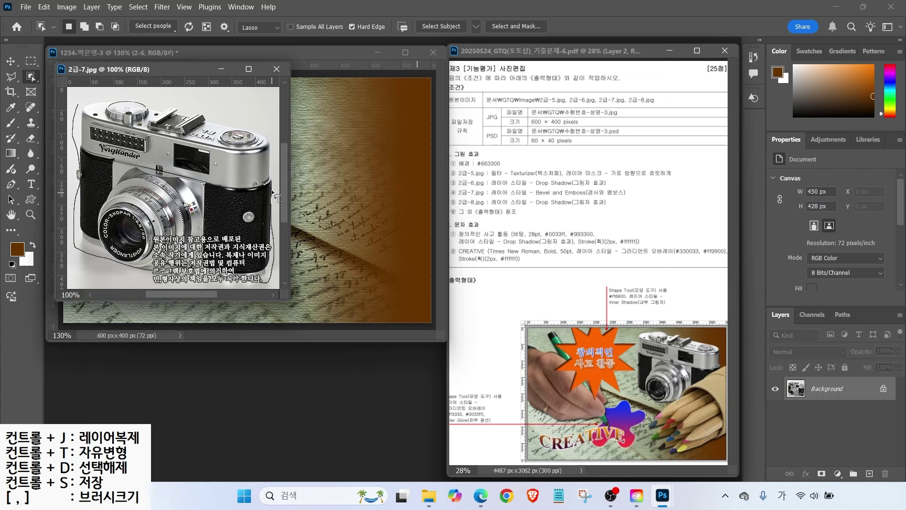
mouse_move(278, 198)
mouse_down()
mouse_move(266, 116)
mouse_move(117, 90)
mouse_move(77, 108)
mouse_up()
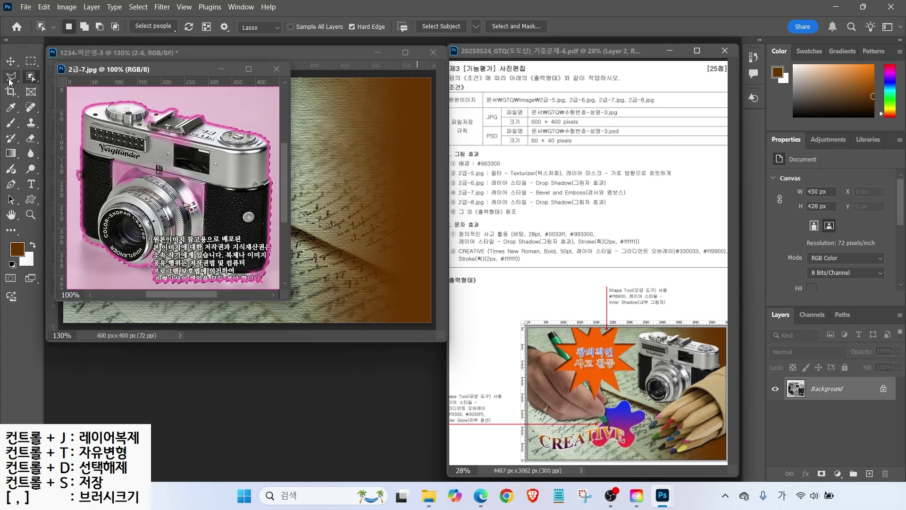
- Subtract the excess area beneath the camera from the selection with the Lasso
right_click(10, 80)
click(57, 78)
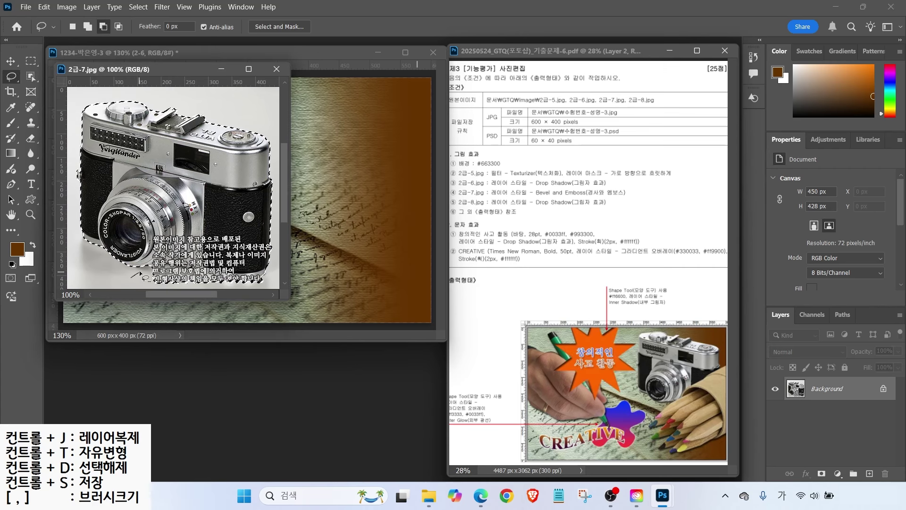
mouse_move(245, 282)
mouse_down()
mouse_move(151, 291)
mouse_move(132, 279)
mouse_up()
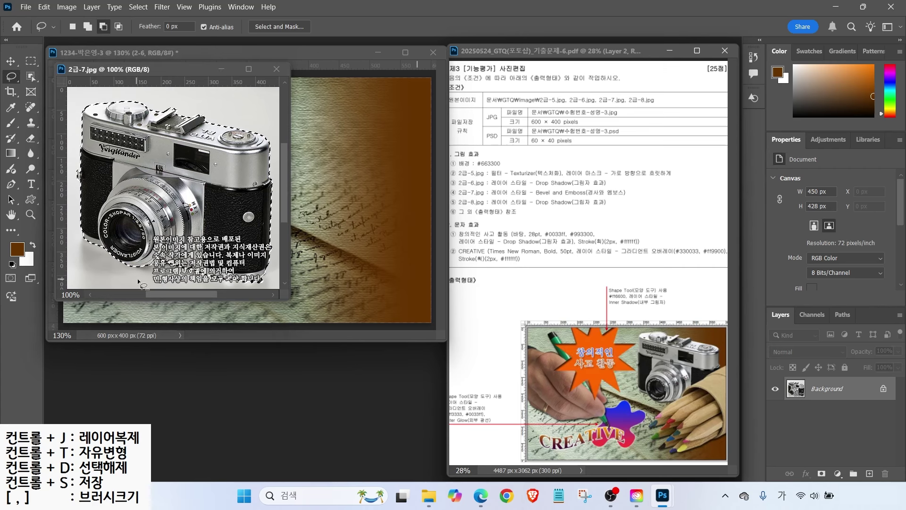
mouse_move(270, 272)
mouse_down()
mouse_move(258, 287)
mouse_move(228, 283)
mouse_move(270, 274)
mouse_up()
- Copy the selected camera into the task 3 document, and close 2급-7.jpg
drag(171, 72, 350, 210)
key(v)
drag(368, 290, 244, 199)
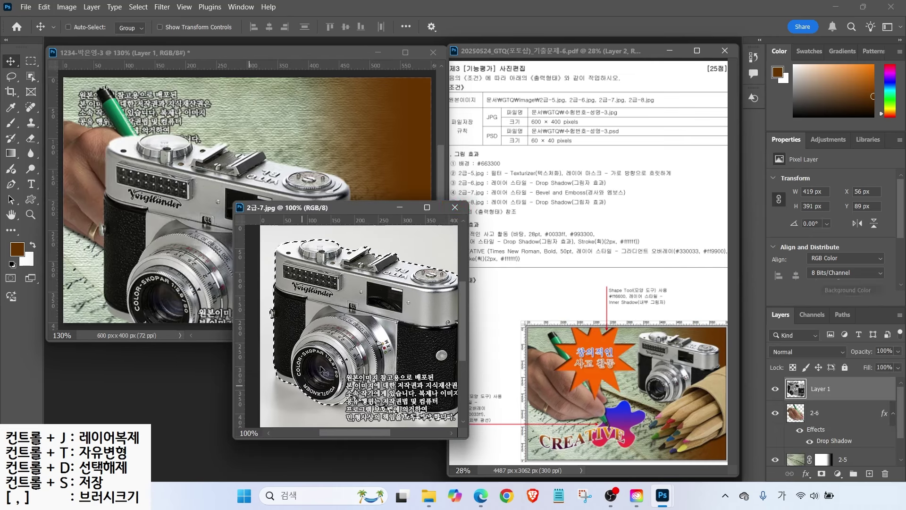
click(455, 207)
- Rename the pasted camera layer as 2-7
double_click(820, 388)
text(2-7)
key(Return)
- Scale the camera on layer 2-7 to about 60.6% and place it in the canvas's upper-right area as in the reference
key(ctrl+t)
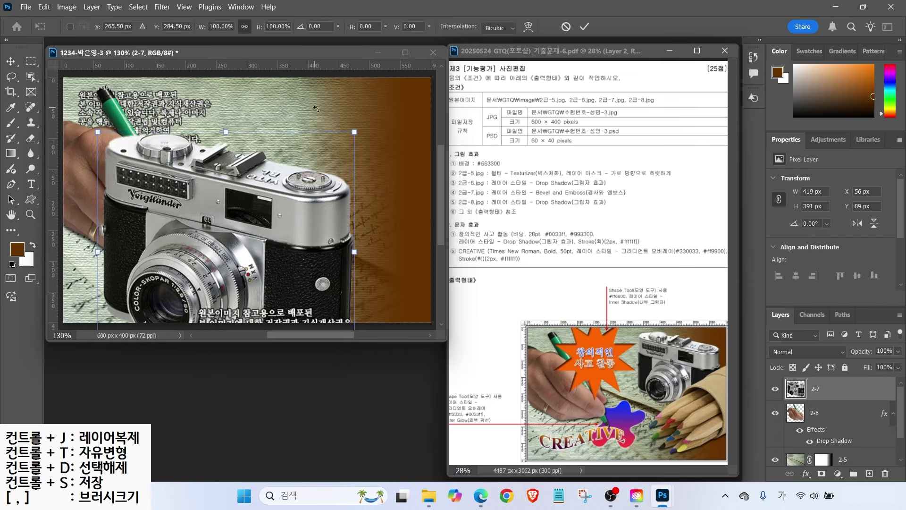
drag(97, 131, 194, 221)
drag(283, 292, 346, 163)
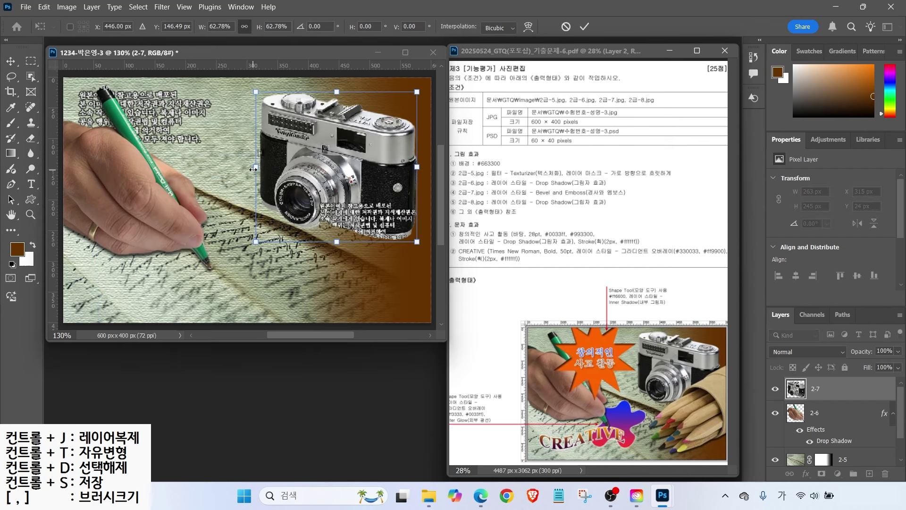
drag(252, 171, 261, 168)
mouse_move(315, 141)
mouse_down()
mouse_move(314, 132)
mouse_move(321, 135)
mouse_up()
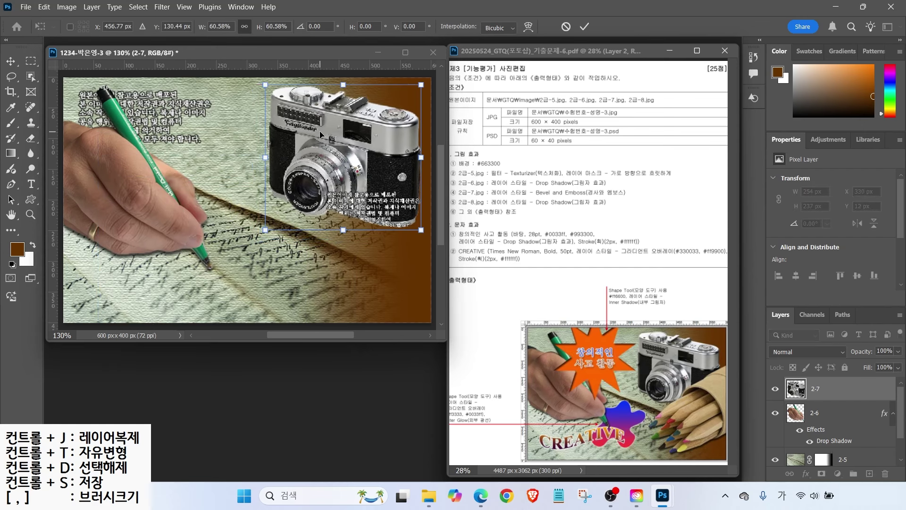
key(Return)
- Add a Bevel & Emboss layer style to the camera layer
click(805, 474)
click(802, 381)
click(794, 146)
- Open the source image 2급-8.jpg from the image folder
key(ctrl+o)
click(455, 215)
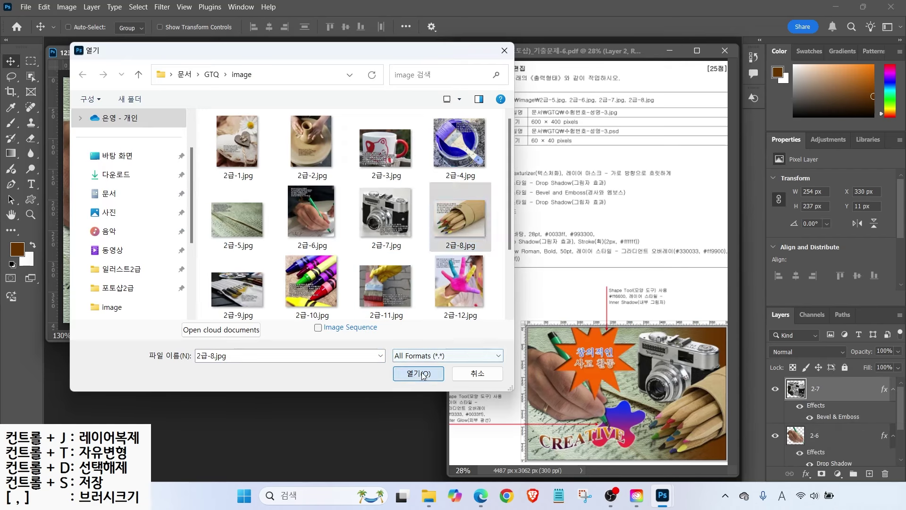
key(Return)
- Select the pencil bundle with Object Selection and bring it into the task 3 document as layer 2-8
click(31, 76)
mouse_move(191, 91)
mouse_down()
mouse_move(85, 173)
mouse_move(241, 227)
mouse_move(259, 89)
mouse_up()
drag(142, 69, 304, 214)
key(v)
mouse_move(288, 274)
mouse_down()
mouse_move(331, 290)
mouse_move(267, 210)
mouse_up()
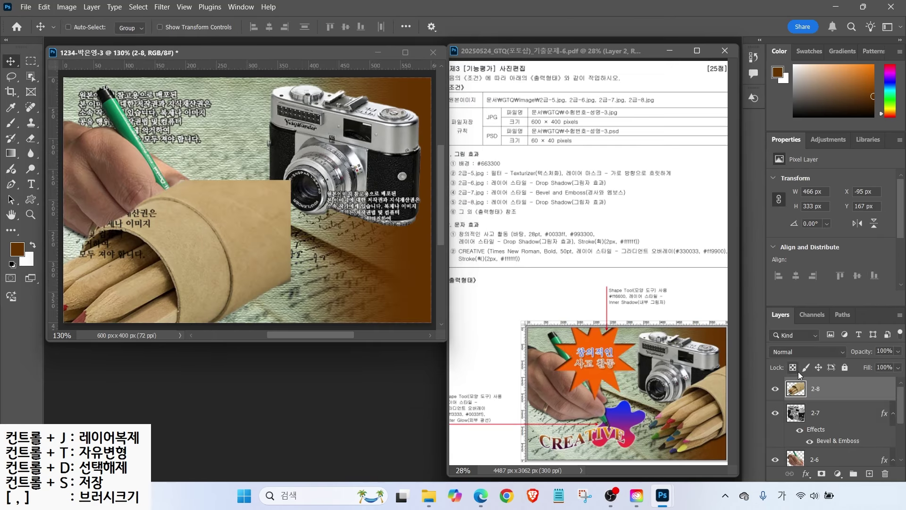
- Scale the pencil bundle to about 75.9% and place it below the camera, running off the canvas's right edge
key(ctrl+t)
drag(290, 180, 176, 262)
drag(147, 300, 353, 226)
drag(269, 271, 379, 252)
drag(322, 291, 293, 311)
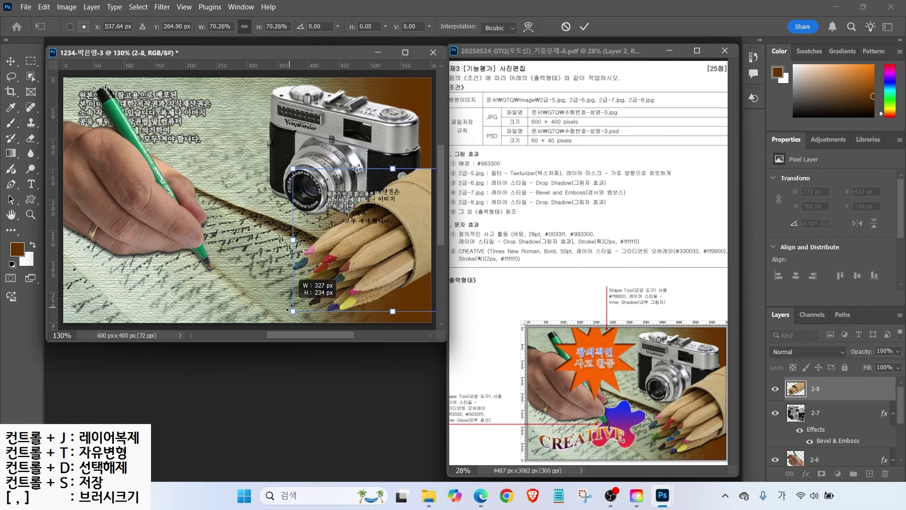
drag(391, 238, 397, 236)
drag(300, 308, 292, 320)
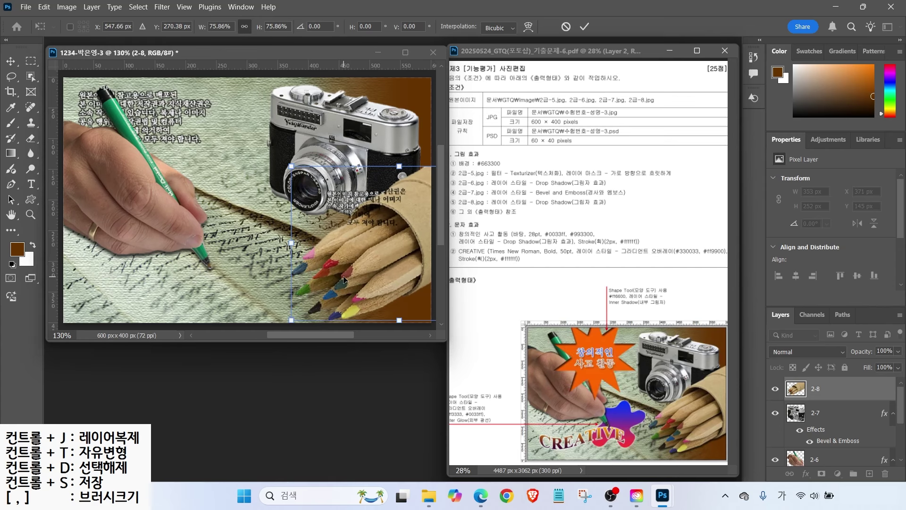
drag(345, 297, 343, 277)
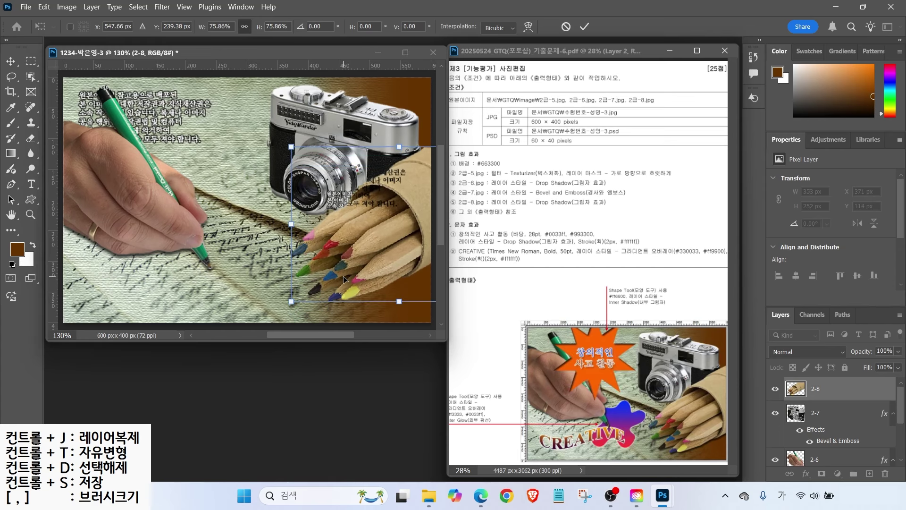
key(Return)
- Add a Drop Shadow layer style to the pencil layer 2-8
click(806, 474)
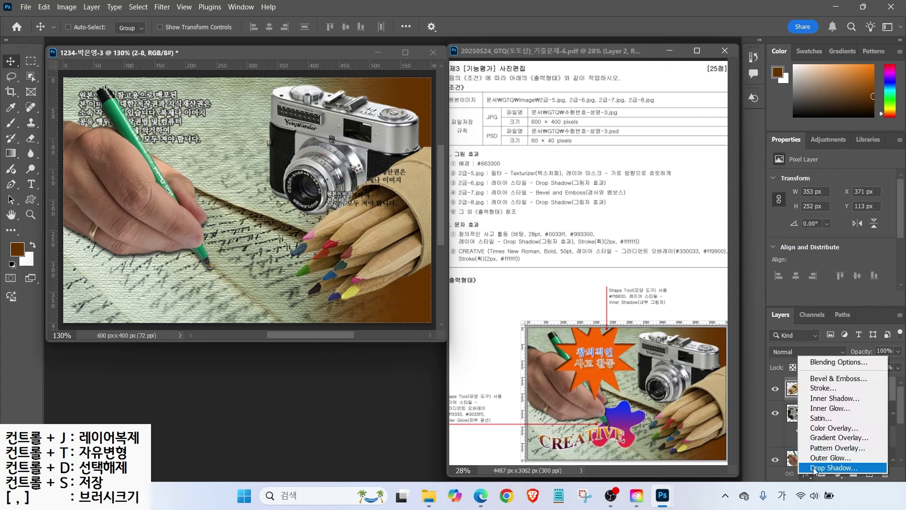
click(819, 472)
key(Return)
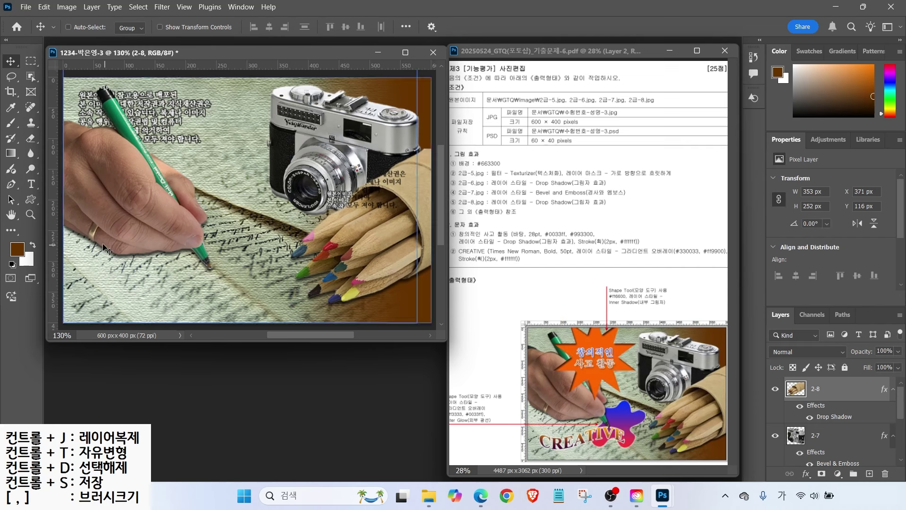
- Draw a ten-point star custom shape about 227 × 239 px over the hand, left of the camera
click(30, 200)
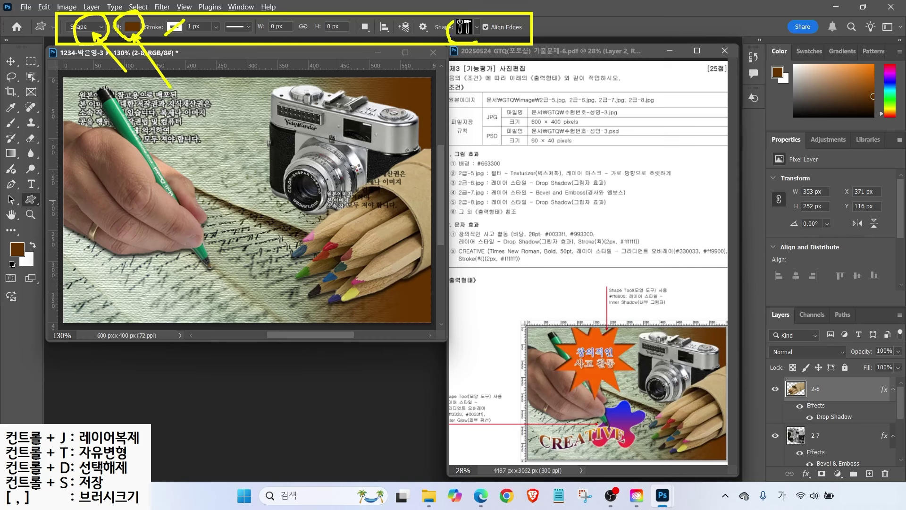
key(Escape)
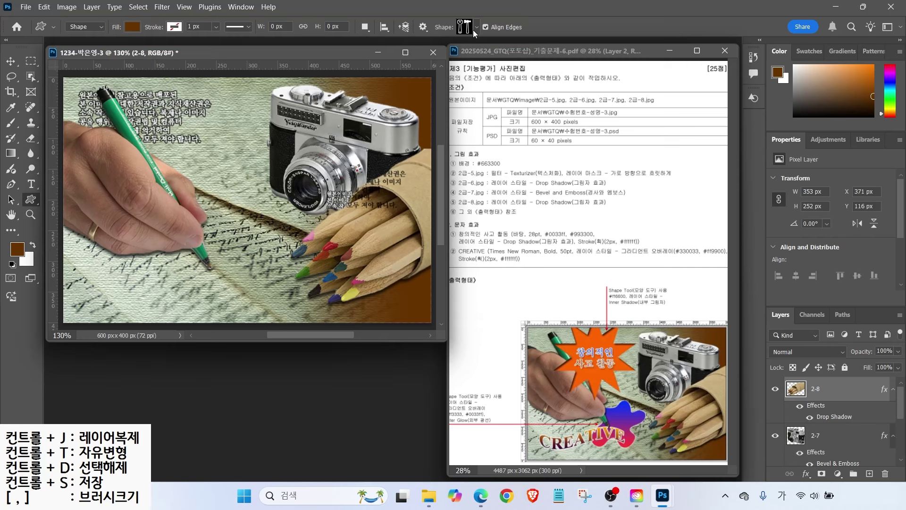
click(476, 27)
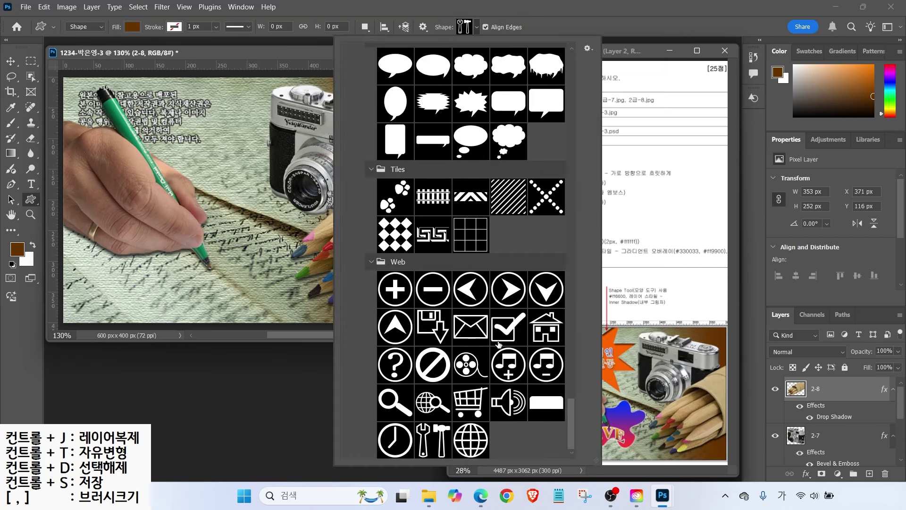
drag(570, 413, 571, 338)
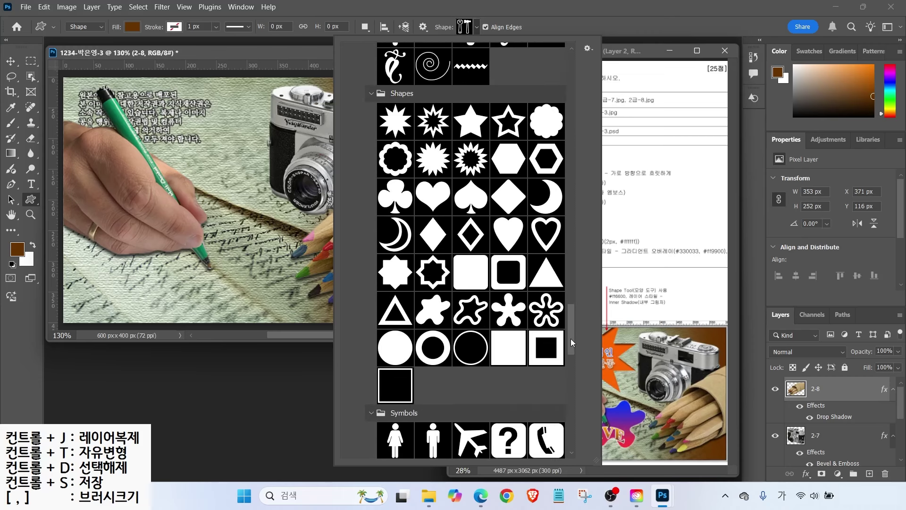
scroll(522, 339, down, 5)
drag(570, 375, 572, 325)
click(395, 225)
click(145, 91)
drag(145, 91, 281, 254)
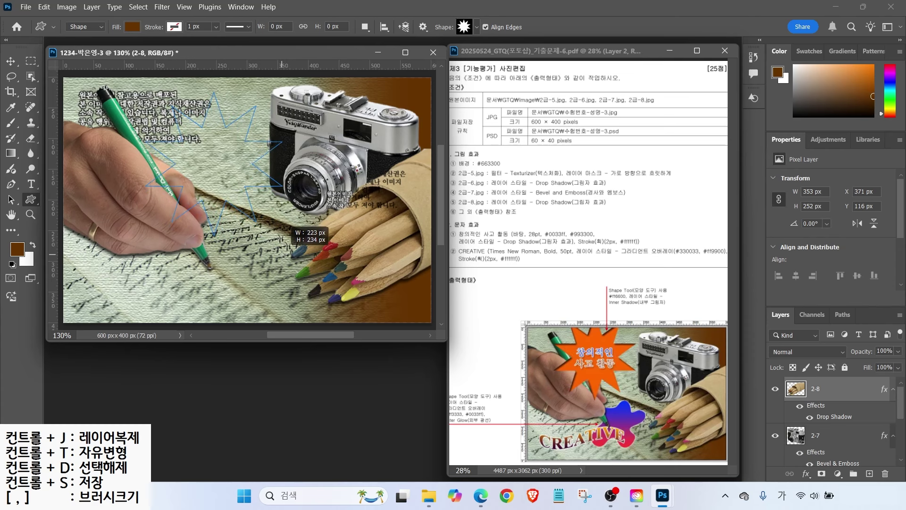
drag(282, 255, 285, 257)
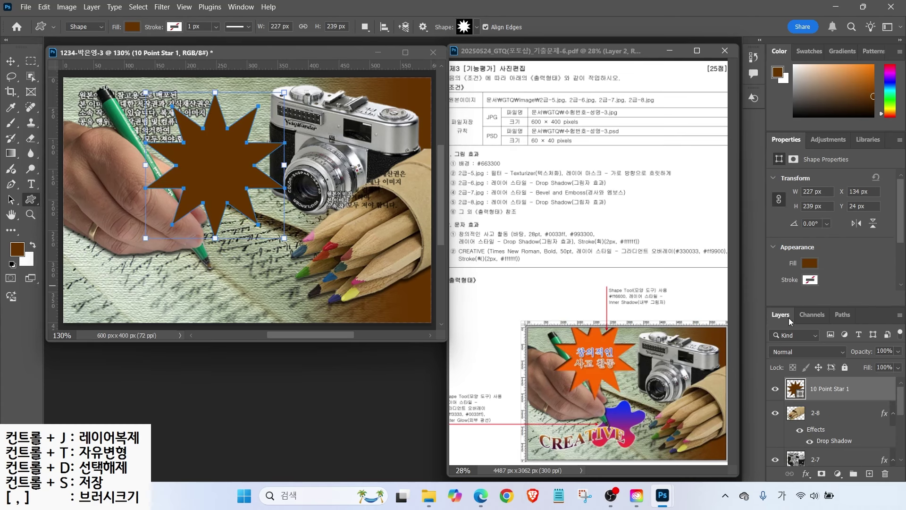
- Set the star's fill colour to #ff6600
double_click(796, 392)
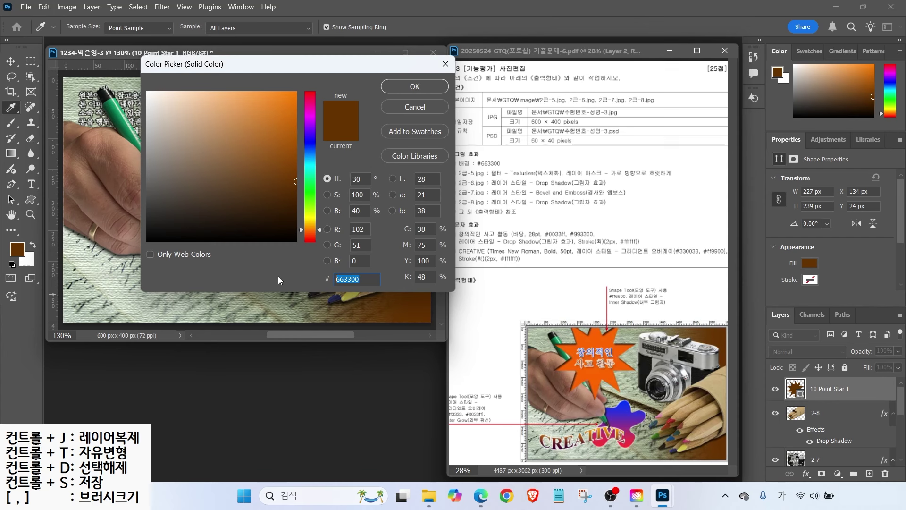
text(f60)
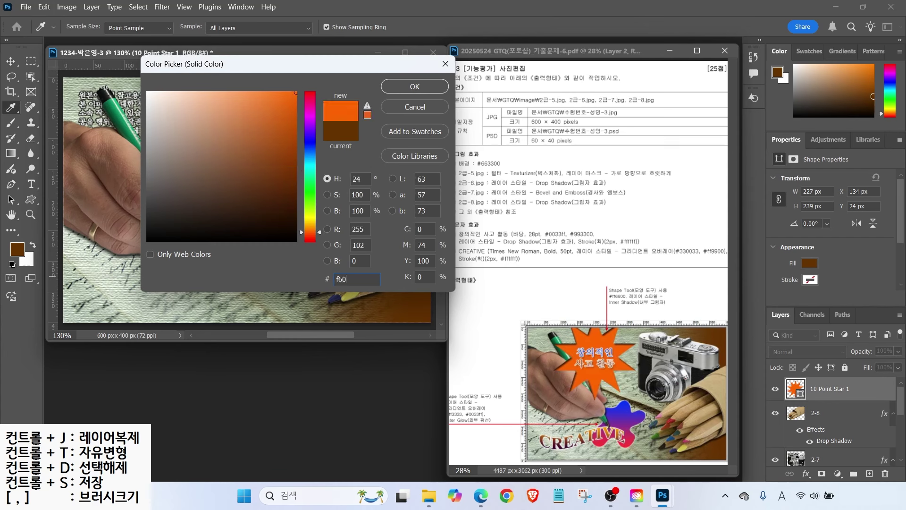
key(Return)
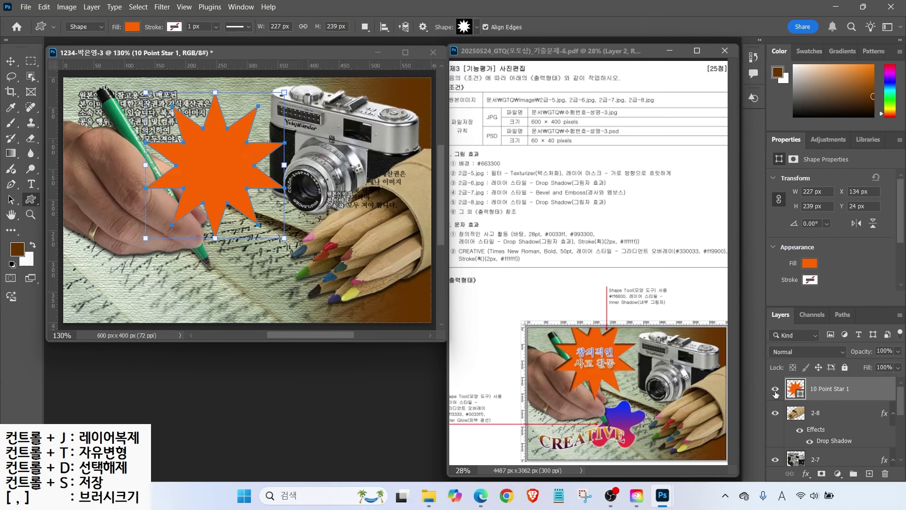
- Add an Inner Shadow layer style to the star
click(805, 474)
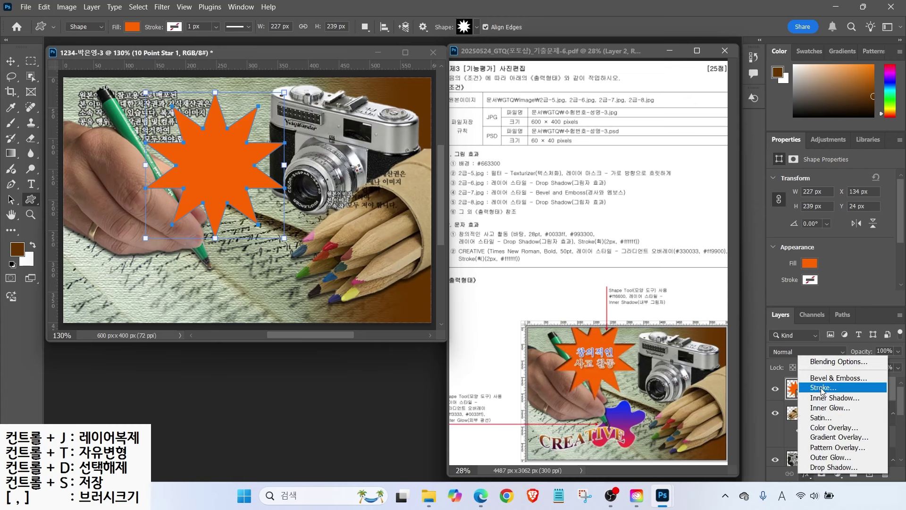
click(819, 400)
click(797, 147)
- Move the star up past the canvas's top edge and enlarge it to about 249 × 263 px
click(9, 60)
drag(202, 187, 165, 141)
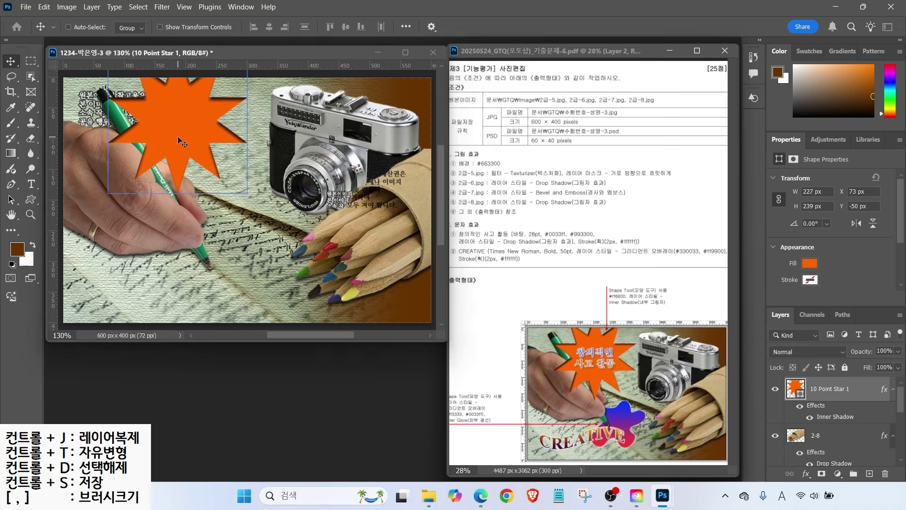
key(ctrl+t)
drag(247, 193, 261, 208)
key(Return)
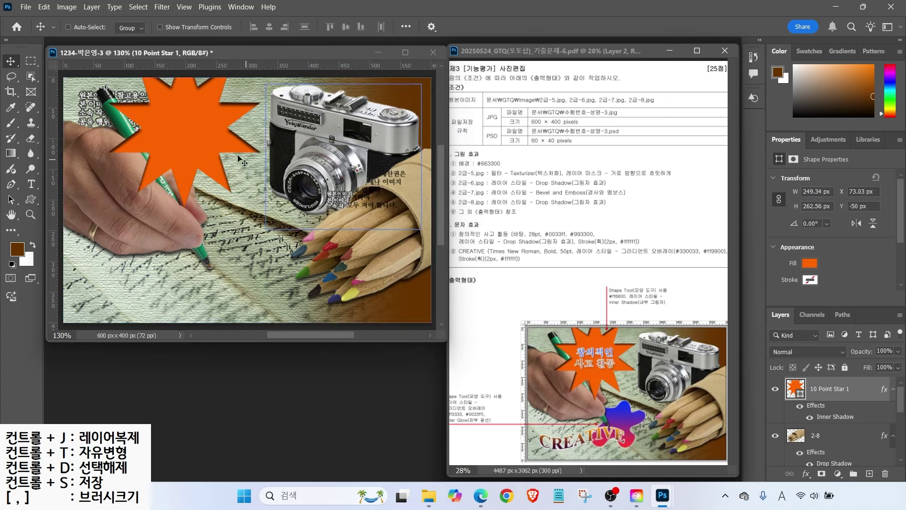
- Draw a blob custom shape about 152 × 132 px below the star, near the pen tip
click(32, 203)
click(470, 28)
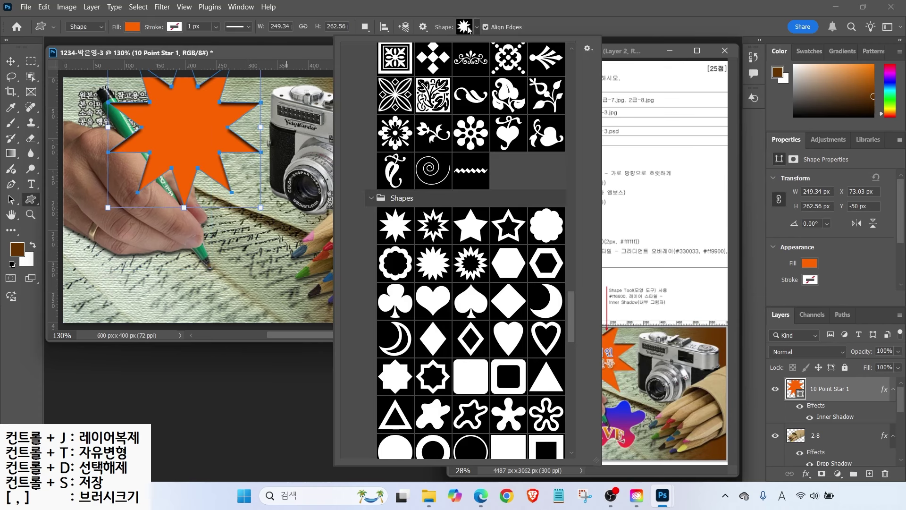
scroll(470, 287, down, 3)
click(516, 358)
drag(175, 221, 242, 289)
key(ctrl+z)
drag(164, 227, 258, 308)
key(v)
drag(227, 253, 243, 262)
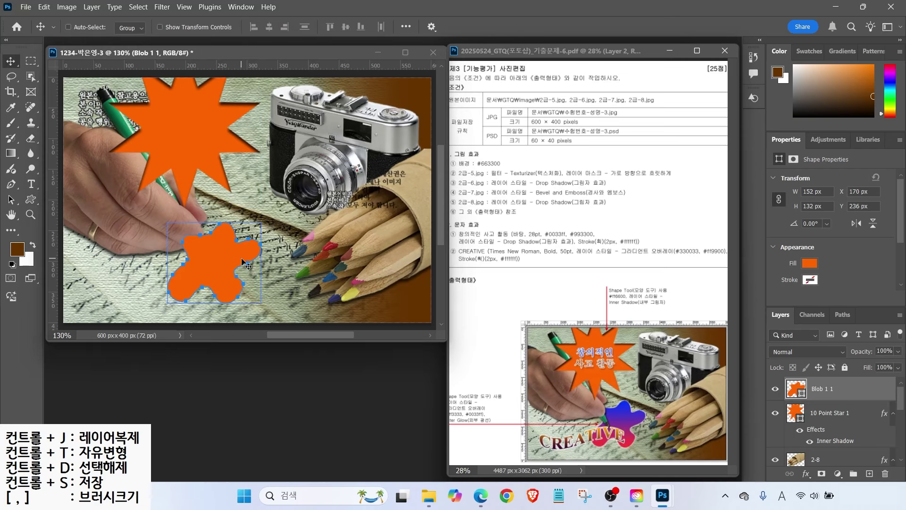
- Enlarge the blob to about 179 × 155 px and adjust its position below the hand
key(ctrl+t)
drag(261, 302, 278, 317)
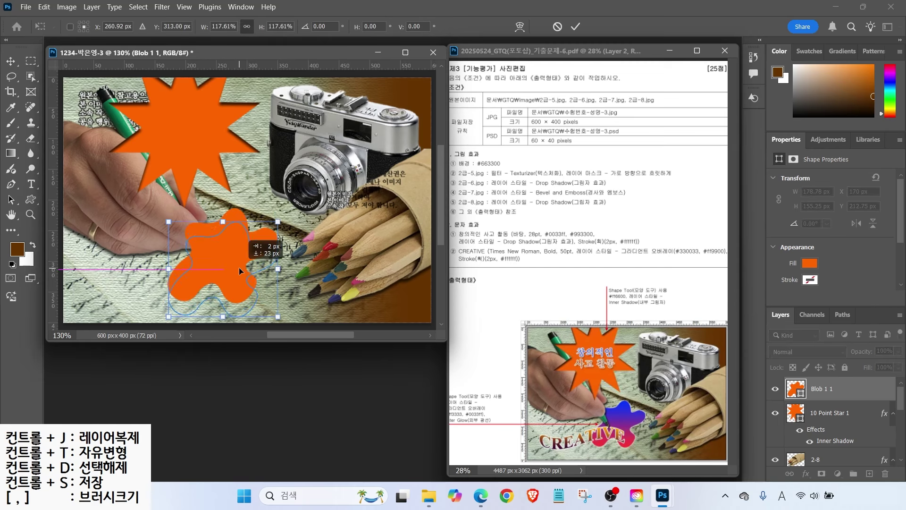
key(Return)
- Add a Gradient Overlay to the blob running from #ff3333 to #0033ff
click(805, 474)
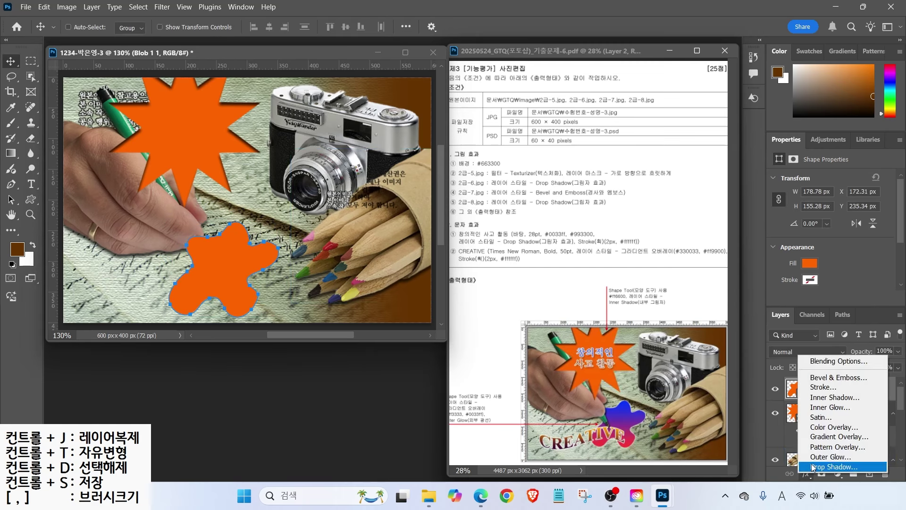
click(820, 436)
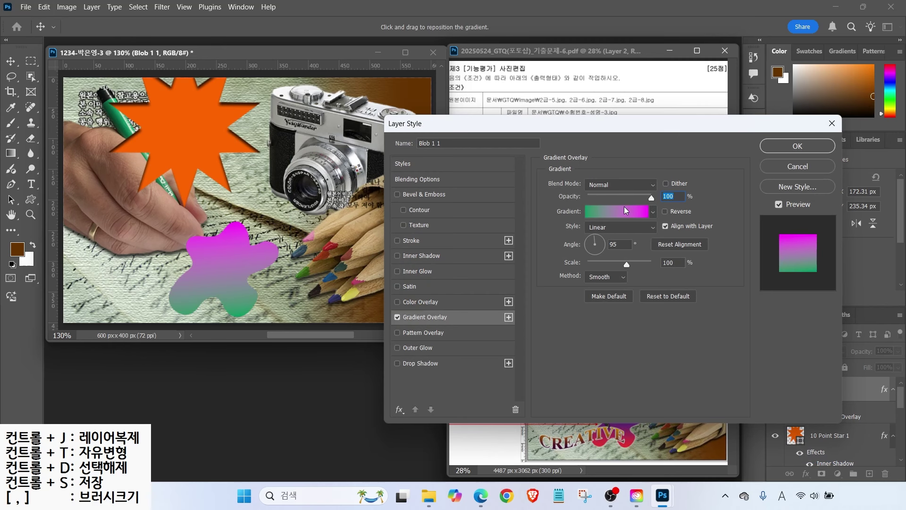
click(625, 211)
double_click(396, 300)
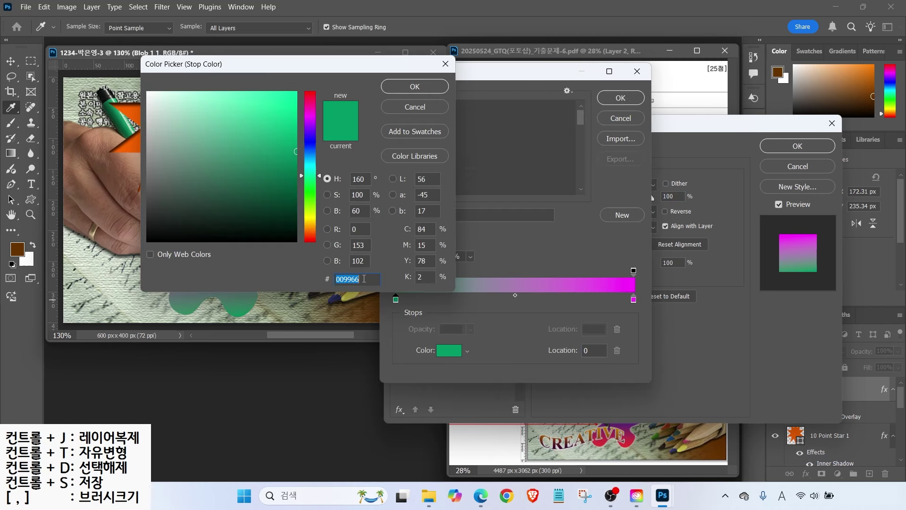
text(f33)
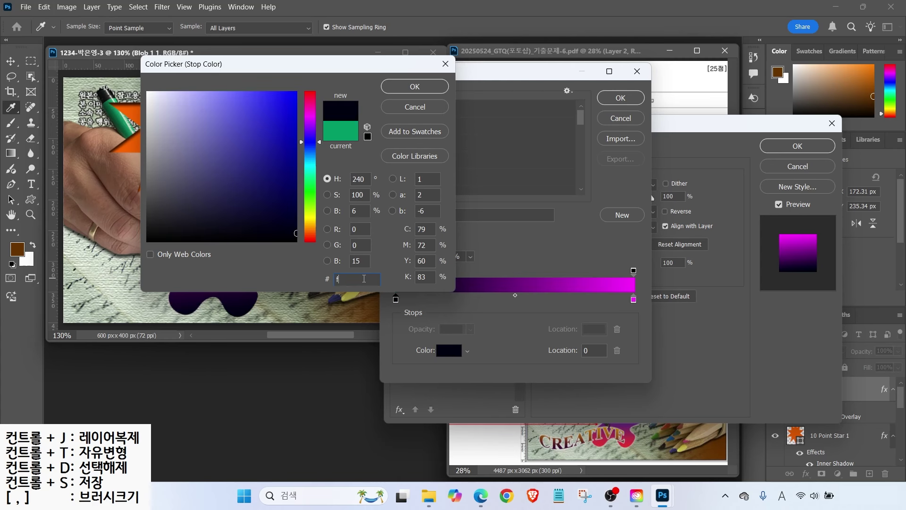
key(Return)
double_click(633, 300)
text(33f)
key(Return)
click(616, 102)
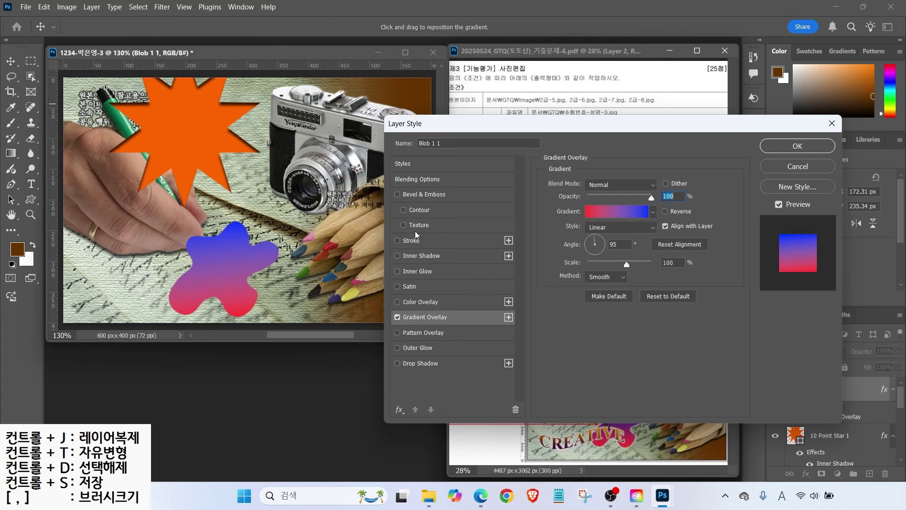
- Add an Outer Glow to the blob's layer style with no stroke, and apply the style
click(411, 241)
click(397, 241)
click(417, 348)
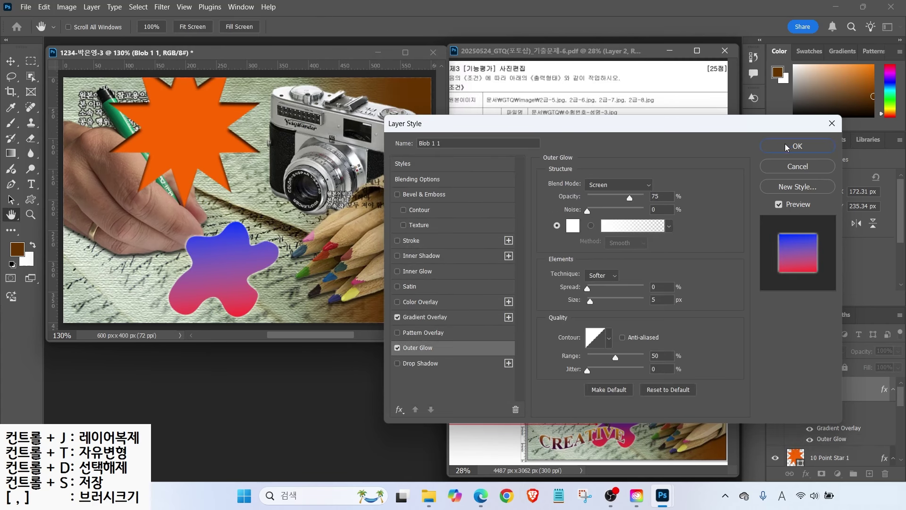
click(797, 146)
- Move the blob's layer beneath the hand layer 2-6 so that the pen overlaps the blob
key(v)
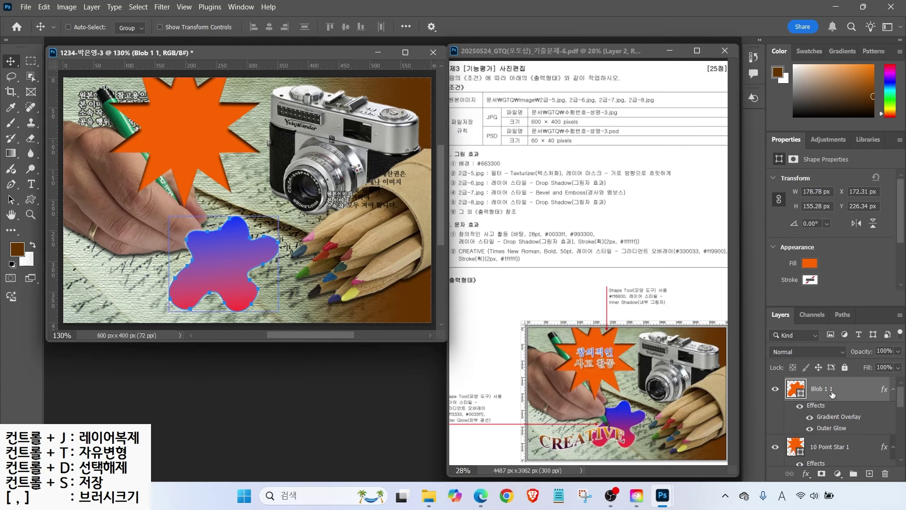
drag(826, 388, 815, 453)
drag(821, 405, 847, 429)
drag(829, 389, 824, 439)
scroll(821, 401, up, 5)
- Add the two-line text "창의적인" / "사고 활동" on a layer above the star and place it over the star
click(817, 387)
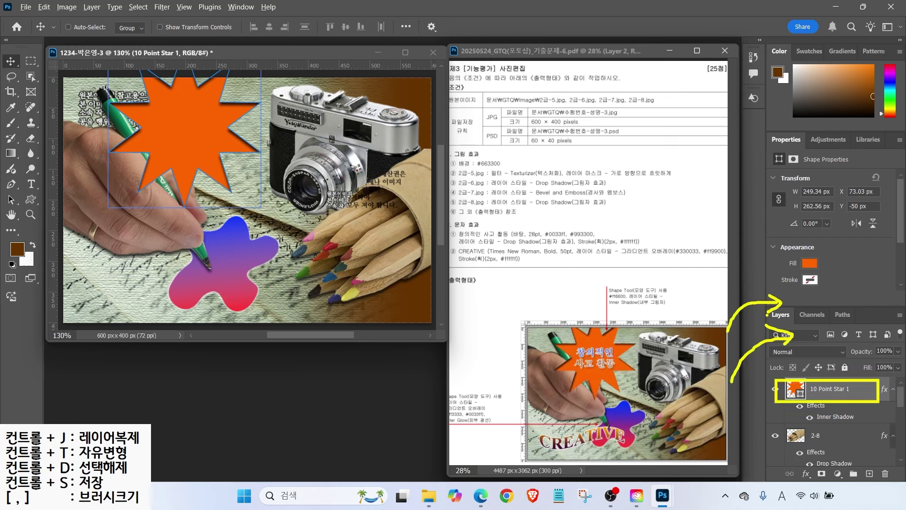
key(Escape)
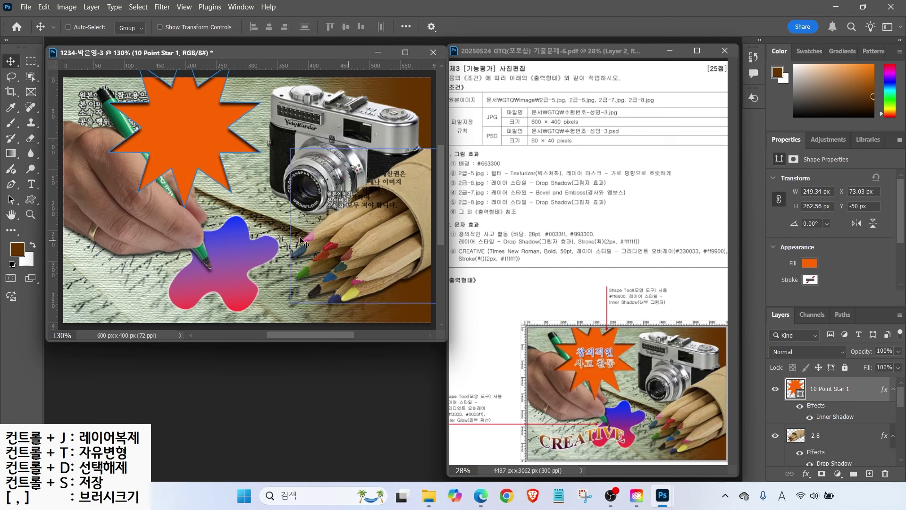
click(31, 184)
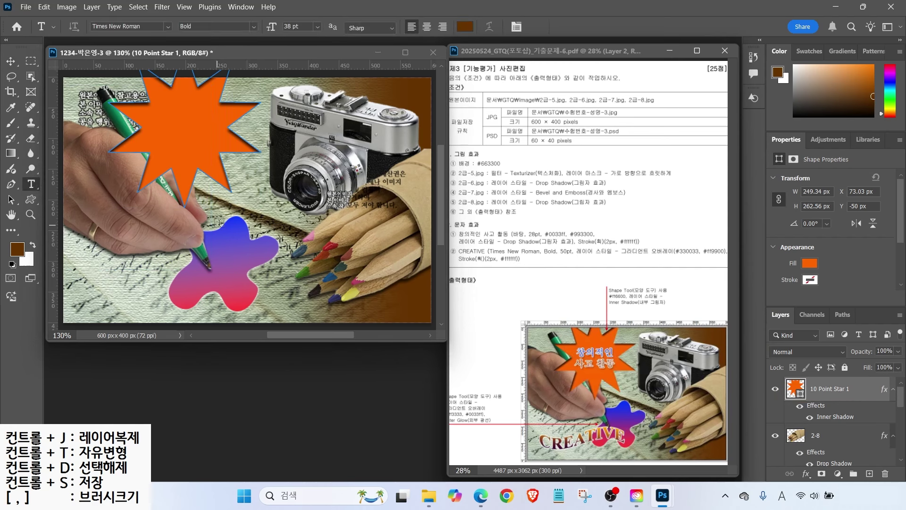
click(257, 188)
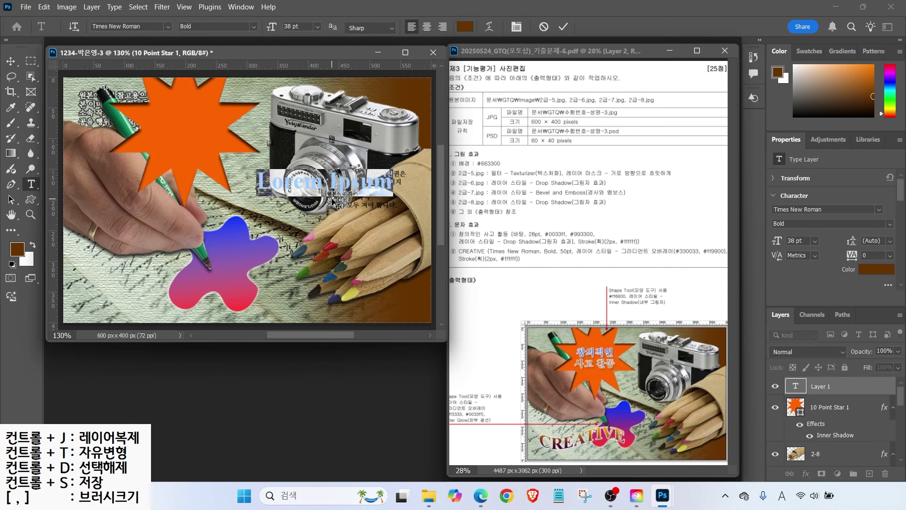
text(창의적인)
key(Return)
text(사고 활동)
key(ctrl+Return)
key(v)
drag(295, 207, 176, 145)
- Format the star's text in 바탕 at 28 pt with the colour #0033ff
click(29, 187)
click(168, 27)
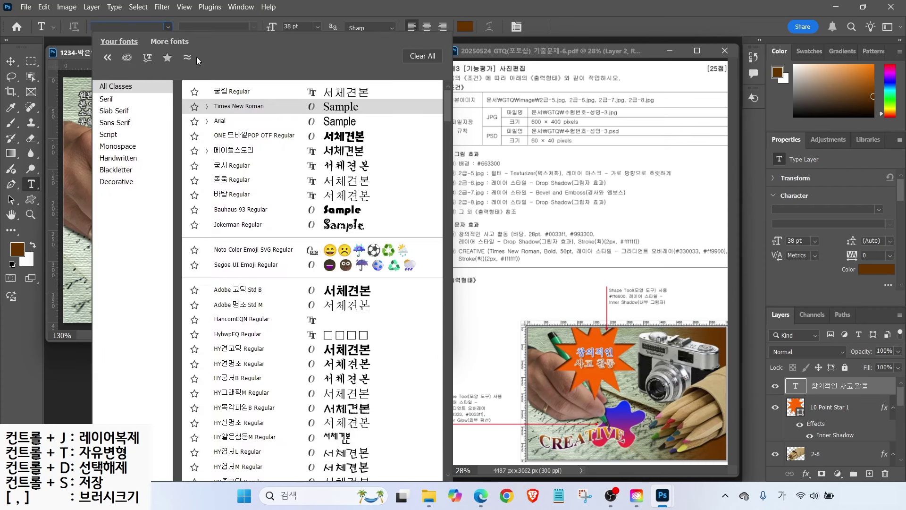
click(203, 96)
click(293, 26)
text(28)
key(Return)
click(464, 26)
text(0033ff)
key(Return)
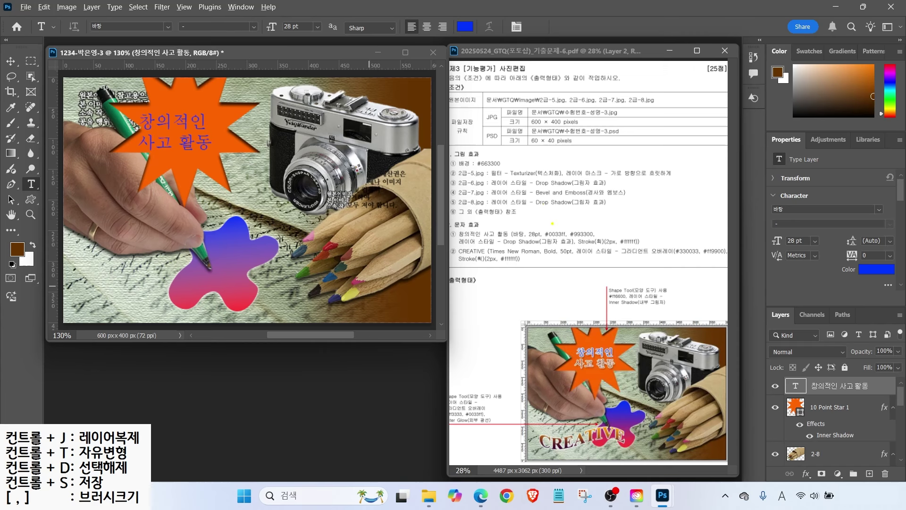
drag(553, 228, 539, 203)
drag(581, 227, 603, 207)
drag(579, 345, 570, 326)
drag(577, 369, 556, 392)
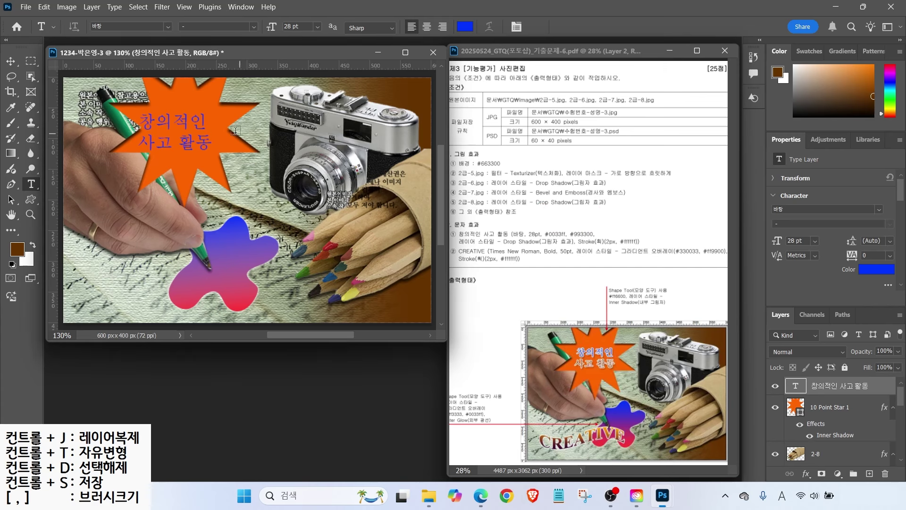
- Recolour the second line, "사고 활동", to #993300
drag(140, 143, 180, 140)
click(465, 27)
text(993300)
key(Return)
click(10, 61)
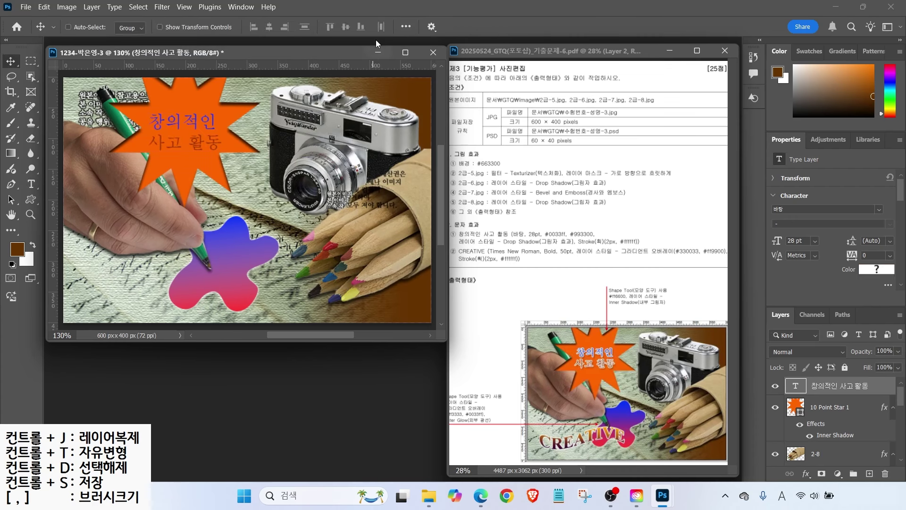
- Centre-align the two-line text and reposition it in the middle of the star
click(37, 183)
click(427, 27)
key(v)
drag(171, 124, 208, 125)
- Apply a 2 px outside Stroke in #ffffff to the star's text
click(806, 473)
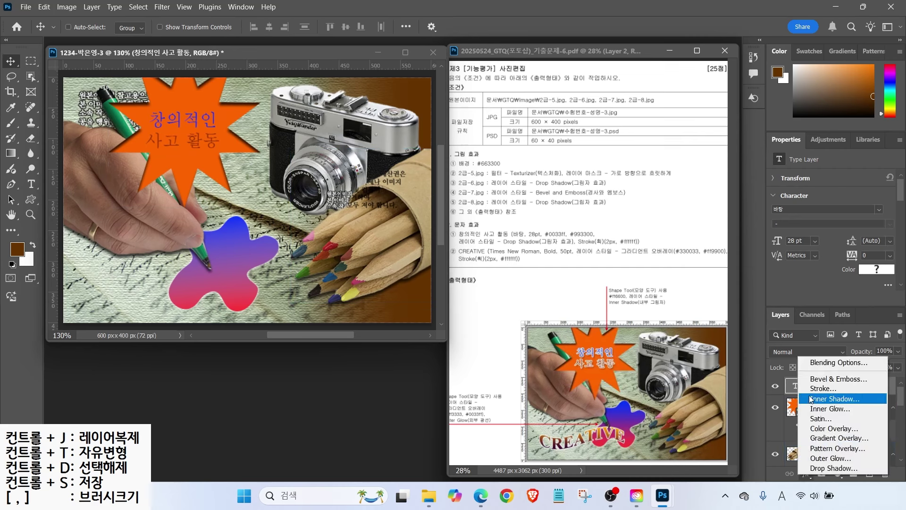
click(821, 386)
text(2)
click(573, 269)
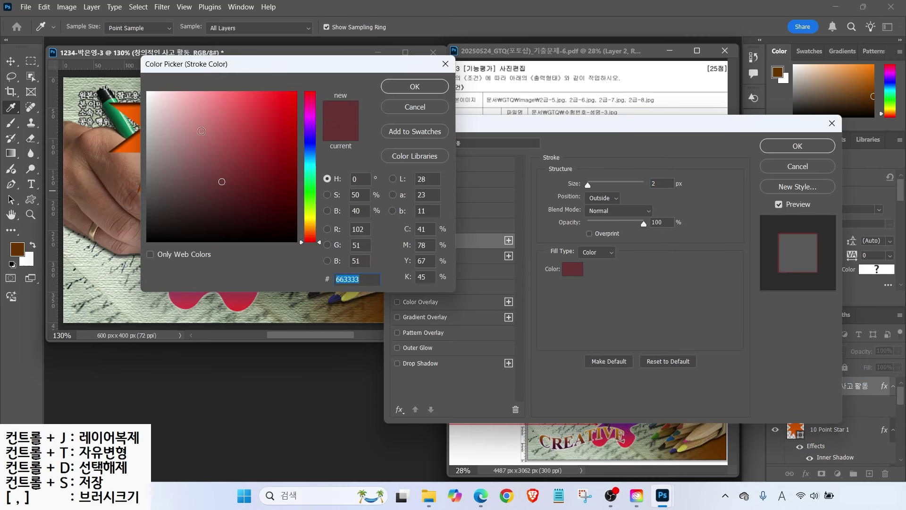
text(ffffff)
key(Return)
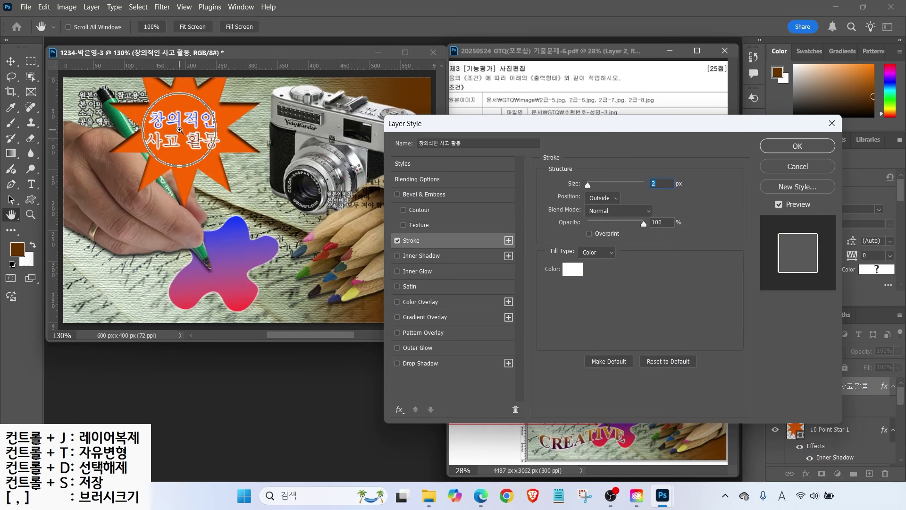
key(alt)
drag(555, 203, 642, 202)
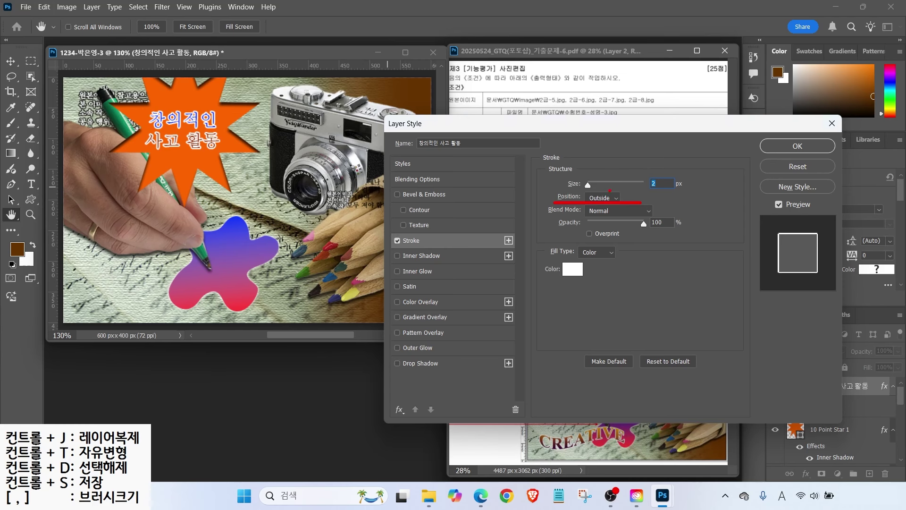
click(797, 146)
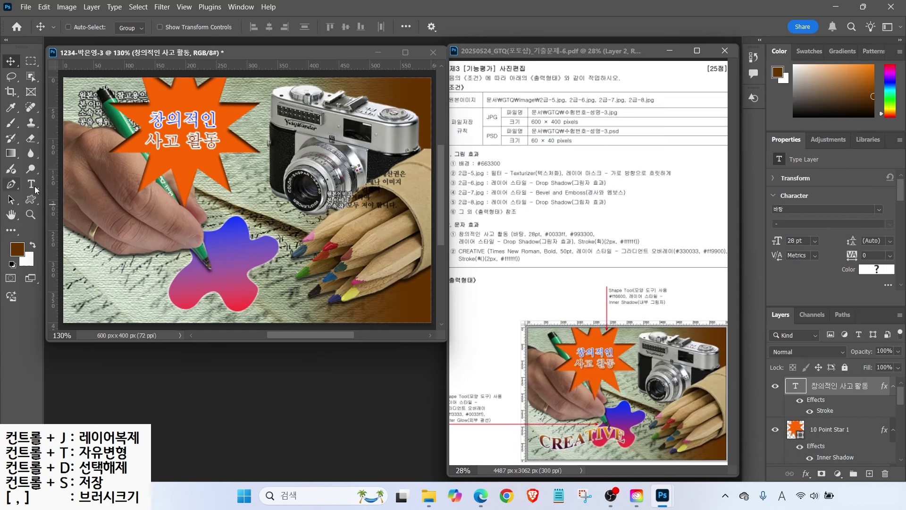
- Add the text "CREATIVE" as a new text layer over the lower part of the hand
key(t)
click(116, 220)
text(ㅊㄱ)
key(BackSpace)
key(BackSpace)
key(Hangul)
text(CREATIVE)
key(ctrl+Return)
- Format the CREATIVE text in Times New Roman, Bold, 50 pt
click(167, 26)
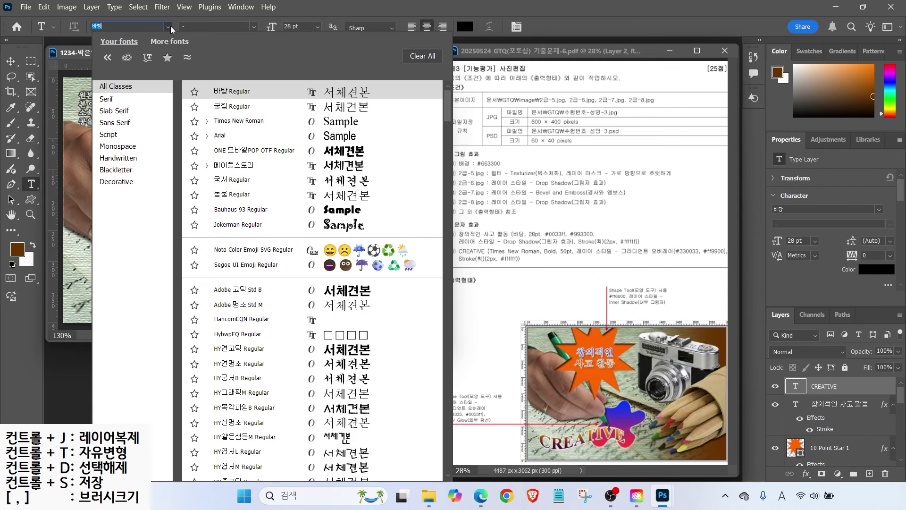
click(217, 124)
click(253, 27)
click(240, 70)
click(272, 27)
text(50)
key(Return)
- Add a Gradient Overlay to the CREATIVE text running from #330033 to #ff9900
click(806, 474)
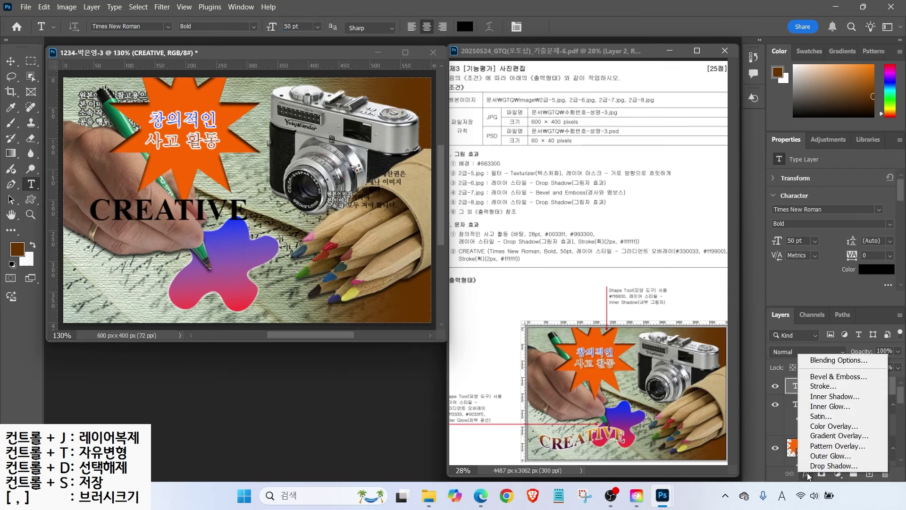
click(818, 435)
click(628, 210)
double_click(395, 300)
text(330033)
key(Return)
double_click(633, 300)
text(ff9900)
key(Return)
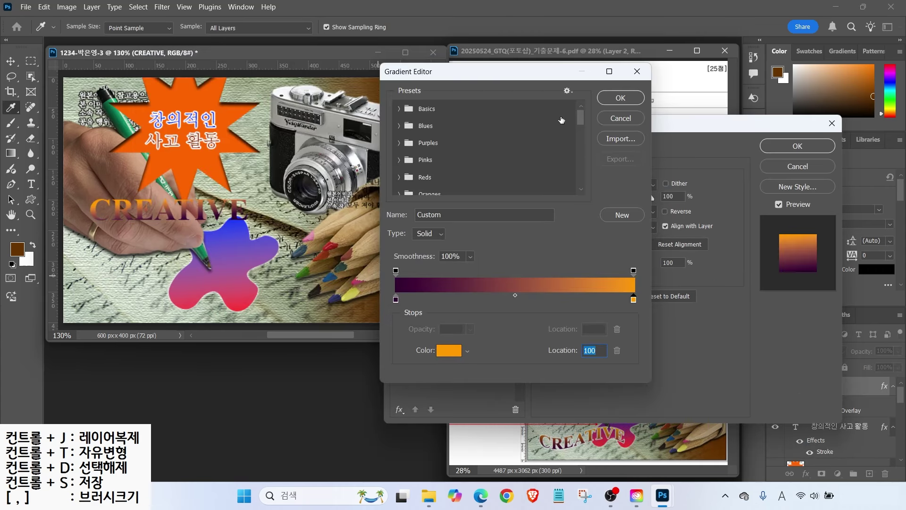
key(Return)
- Add a white Stroke to the CREATIVE text, apply the style, and move the text down across the lower part of the blob
click(425, 241)
click(792, 152)
key(v)
drag(285, 275, 279, 353)
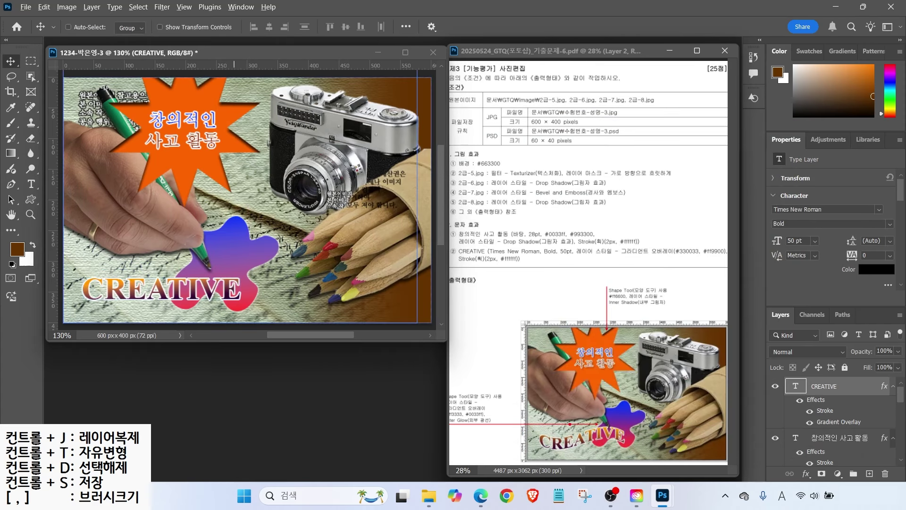
mouse_move(541, 446)
mouse_down()
mouse_move(566, 451)
mouse_move(598, 435)
mouse_up()
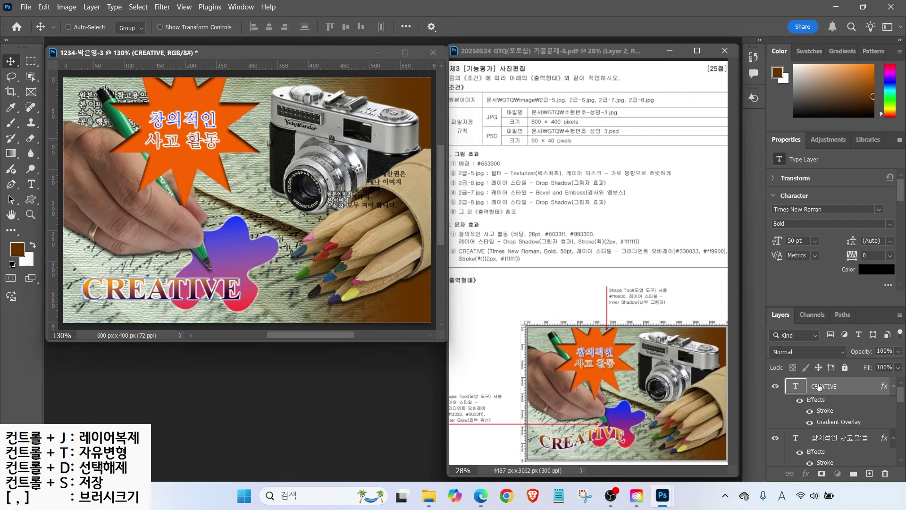
- Warp the CREATIVE text with the horizontal Flag style at a bend of -40%
click(32, 185)
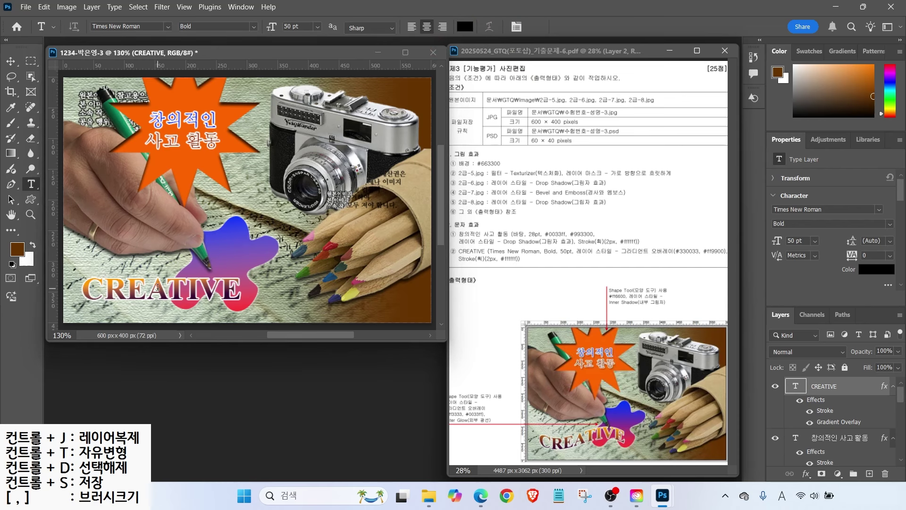
click(148, 288)
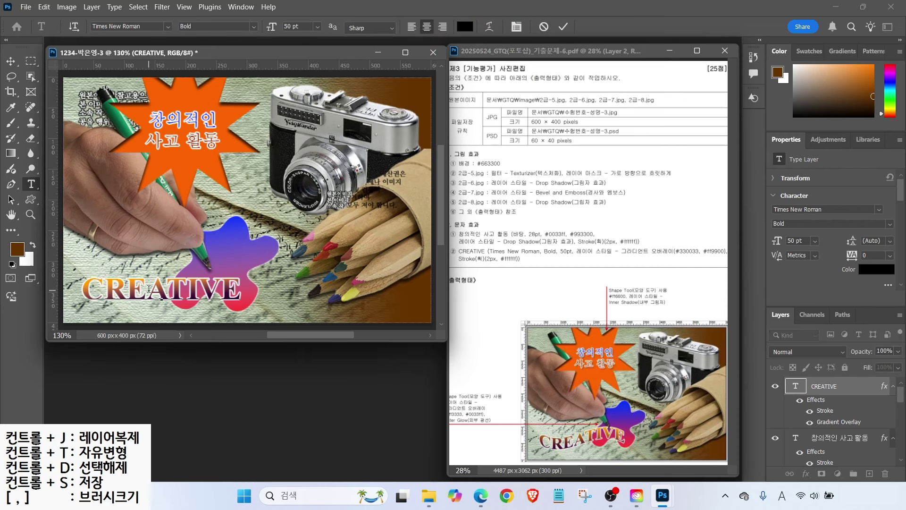
click(488, 27)
click(494, 139)
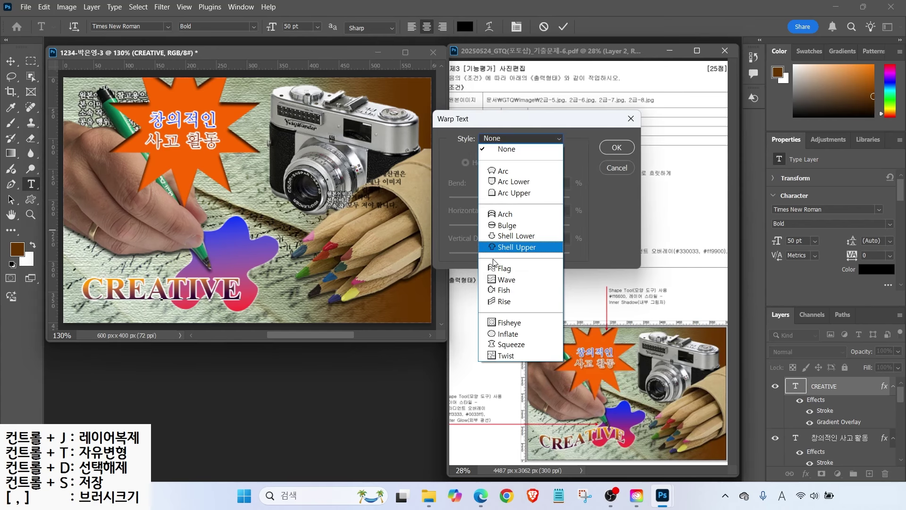
click(500, 268)
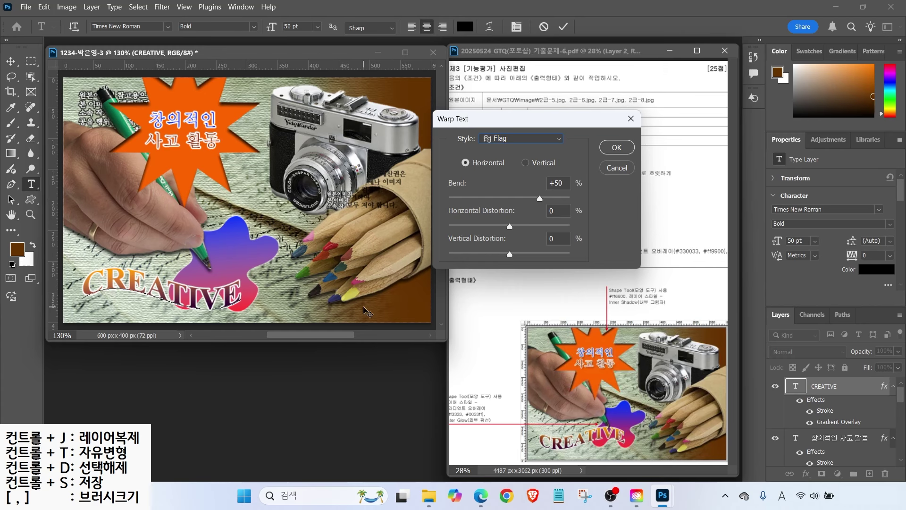
click(555, 438)
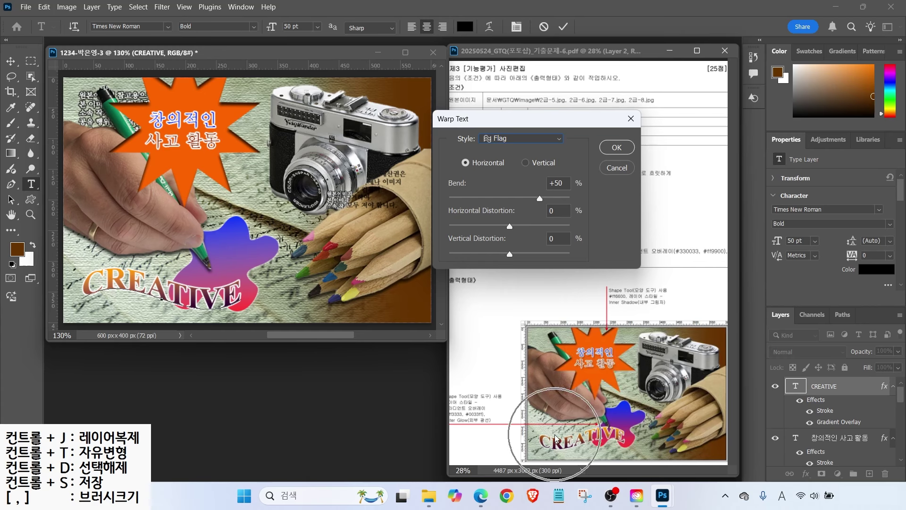
drag(539, 198, 503, 198)
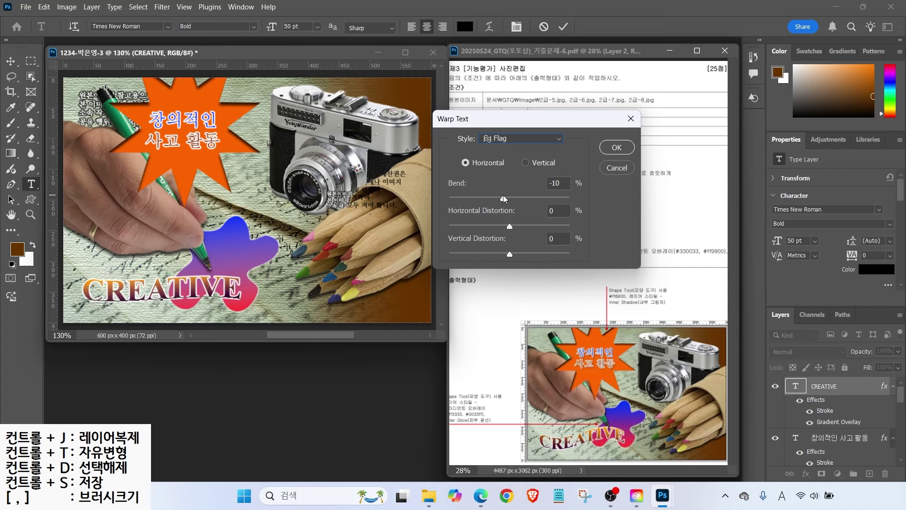
click(610, 148)
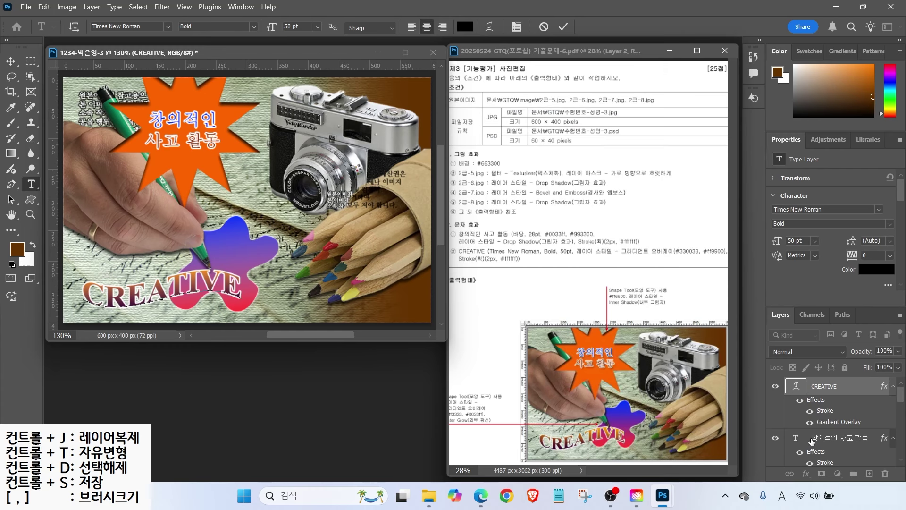
- Examine the CREATIVE text's warp style and bend settings through Free Transform's warp mode
click(811, 438)
click(824, 387)
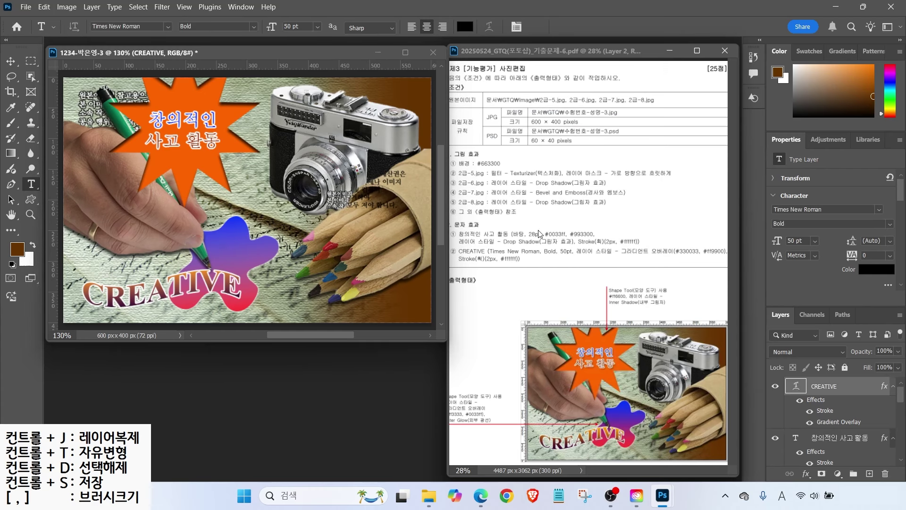
key(ctrl+t)
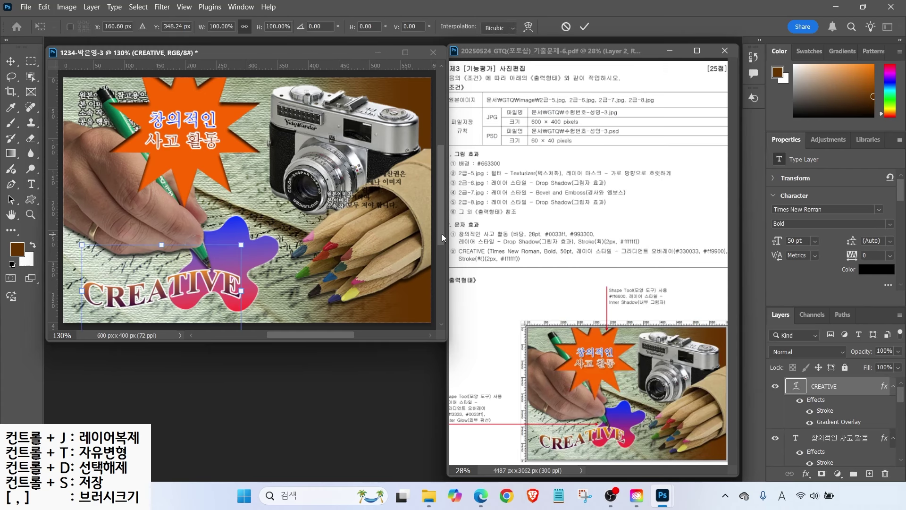
mouse_move(549, 35)
mouse_down()
mouse_move(505, 34)
mouse_move(544, 37)
mouse_up()
mouse_move(577, 85)
mouse_down()
mouse_move(532, 36)
mouse_move(550, 35)
mouse_up()
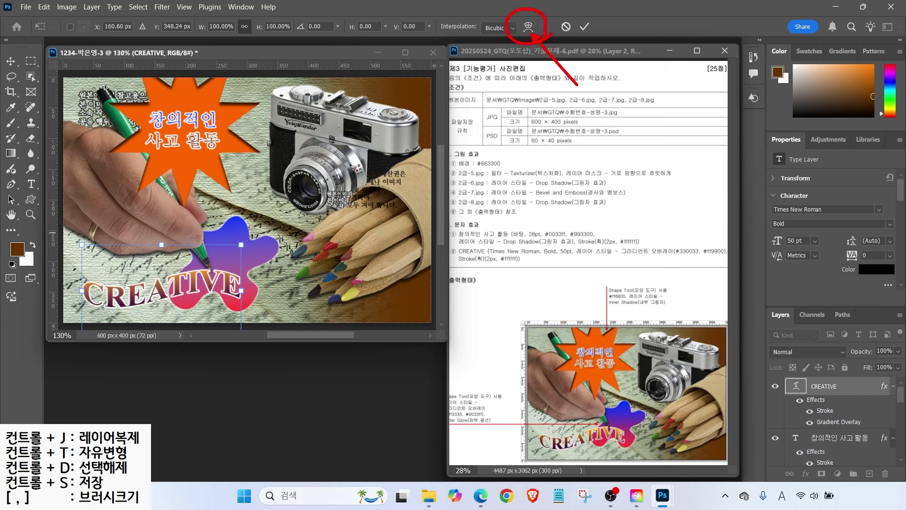
key(Escape)
click(528, 27)
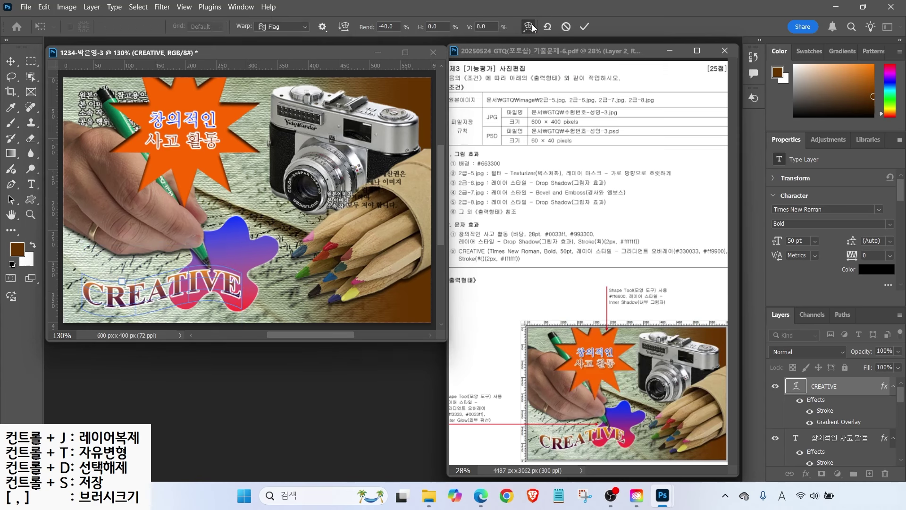
key(ctrl)
key(Return)
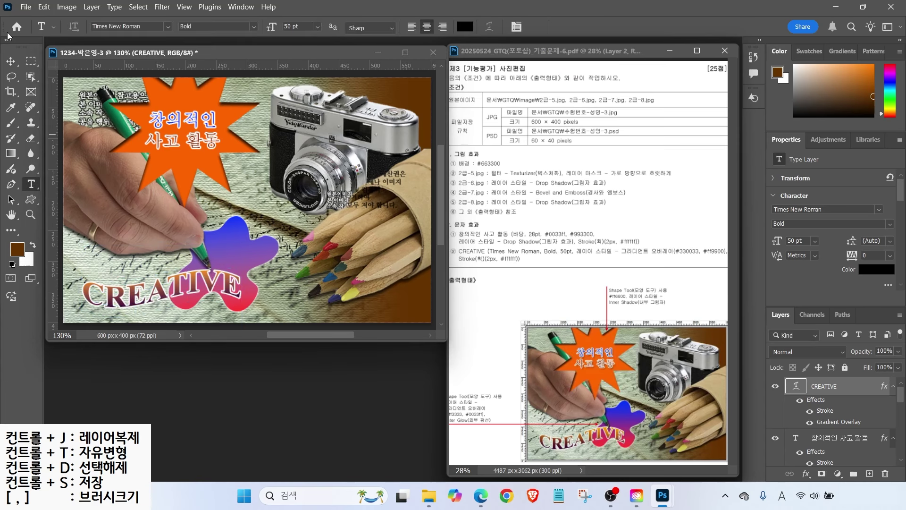
- Nudge the warped CREATIVE text slightly upward over the blob
click(10, 61)
drag(155, 299, 156, 294)
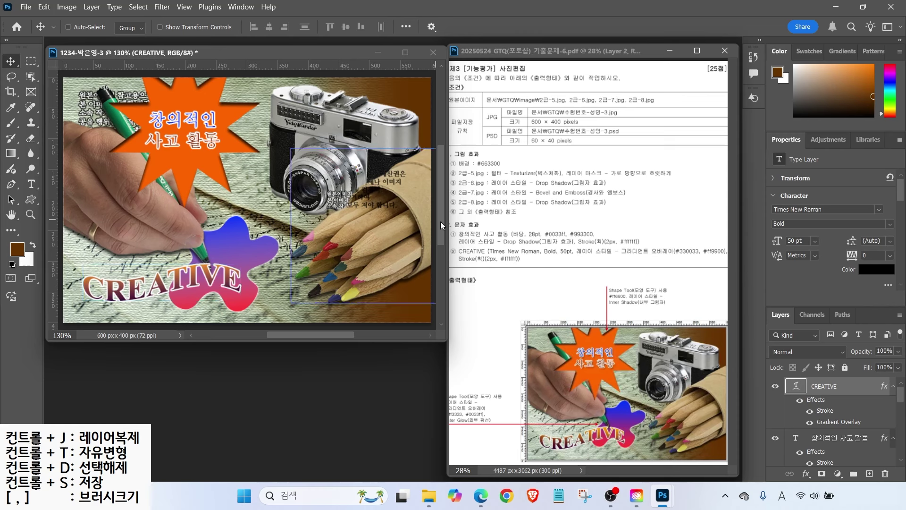
drag(477, 93, 493, 111)
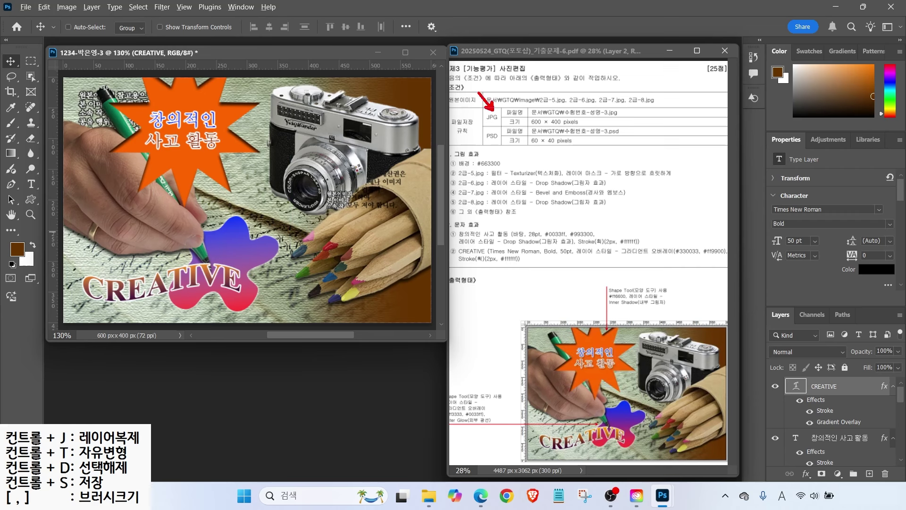
drag(502, 145, 478, 162)
key(Escape)
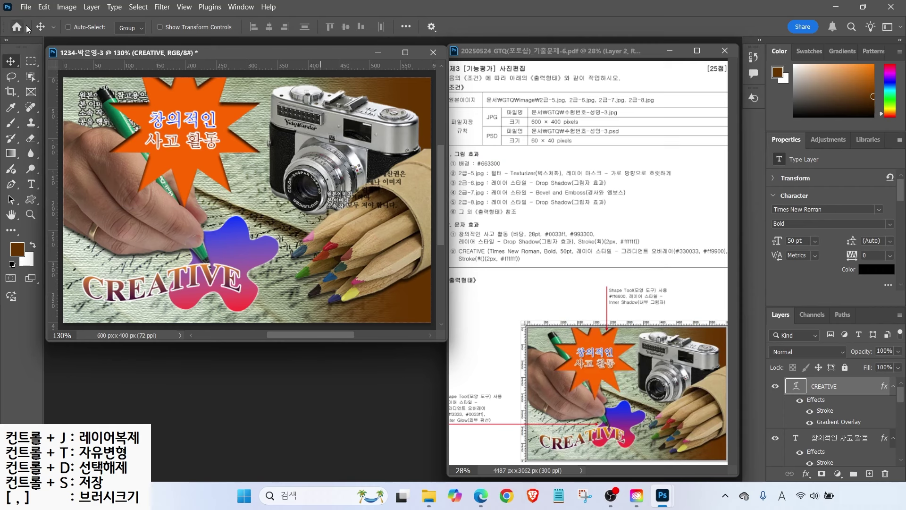
- Save the task 3 composition in the GTQ folder as a Photoshop PSD under its exam file name ending in -3
click(25, 7)
click(52, 136)
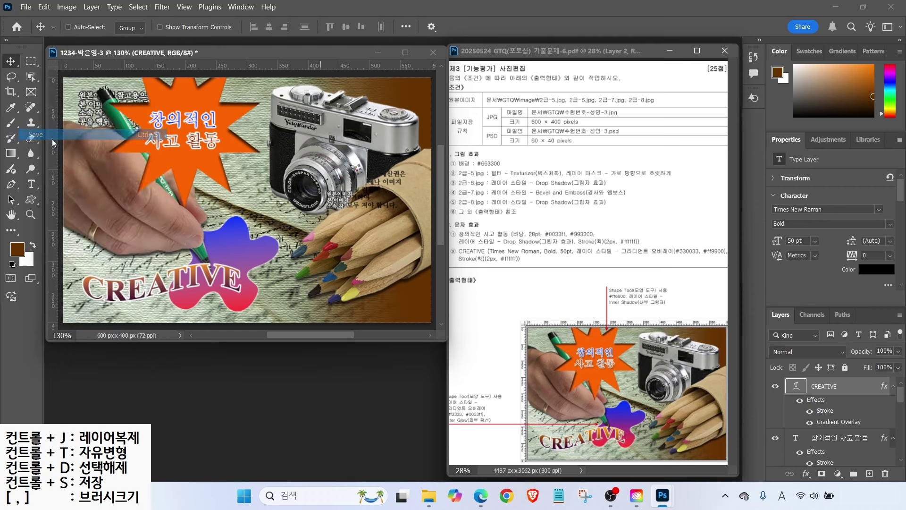
click(213, 75)
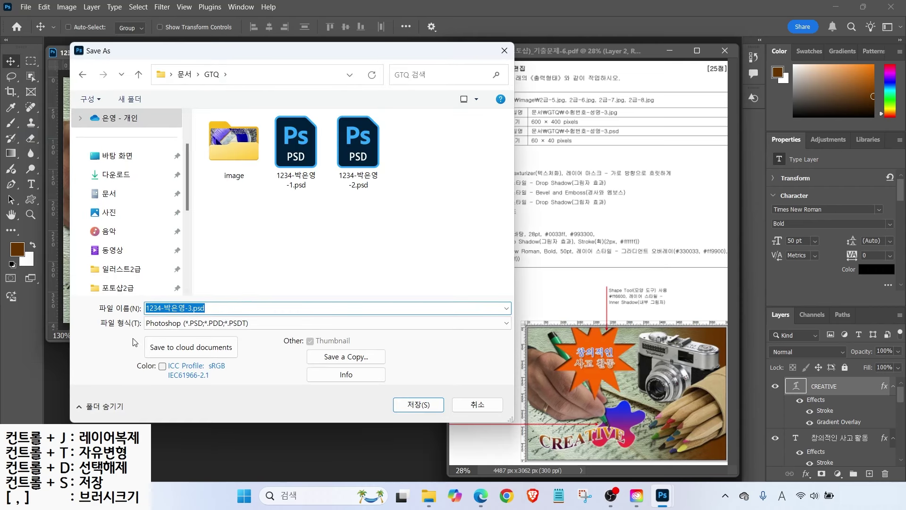
click(397, 409)
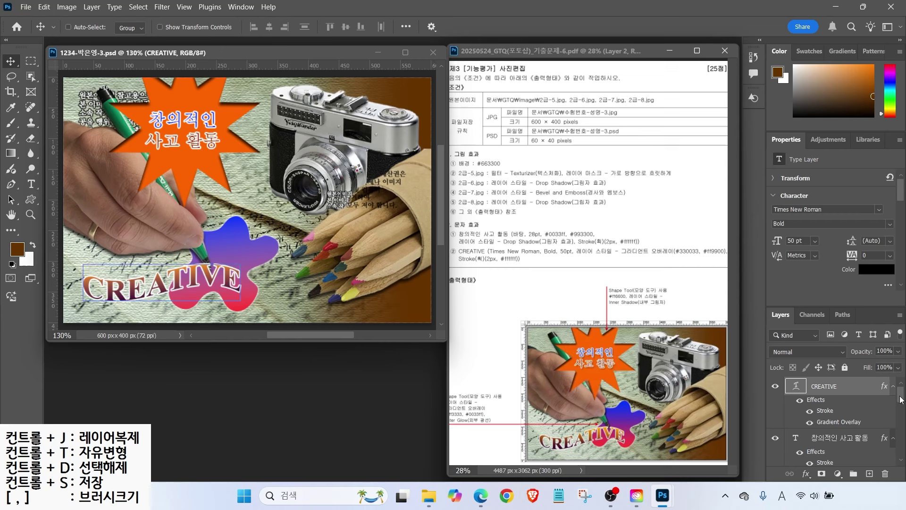
mouse_move(903, 396)
mouse_down()
mouse_move(898, 451)
mouse_move(899, 395)
mouse_up()
- Start saving a copy of the task 3 composition in the GTQ folder with JPEG as the format
click(28, 7)
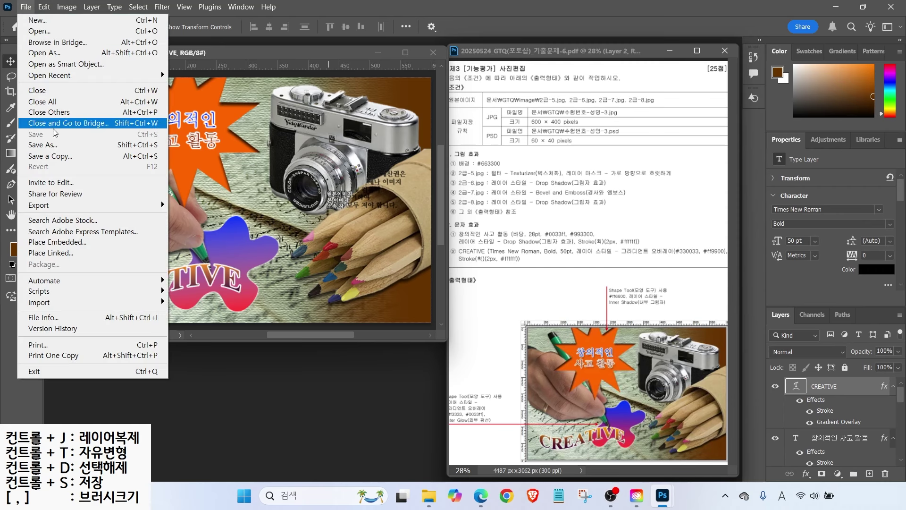
click(58, 146)
click(222, 77)
click(203, 305)
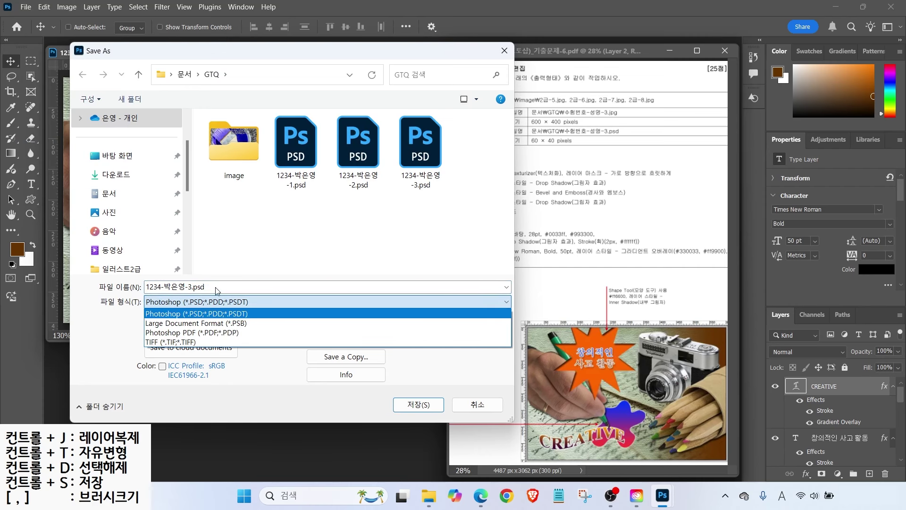
click(122, 326)
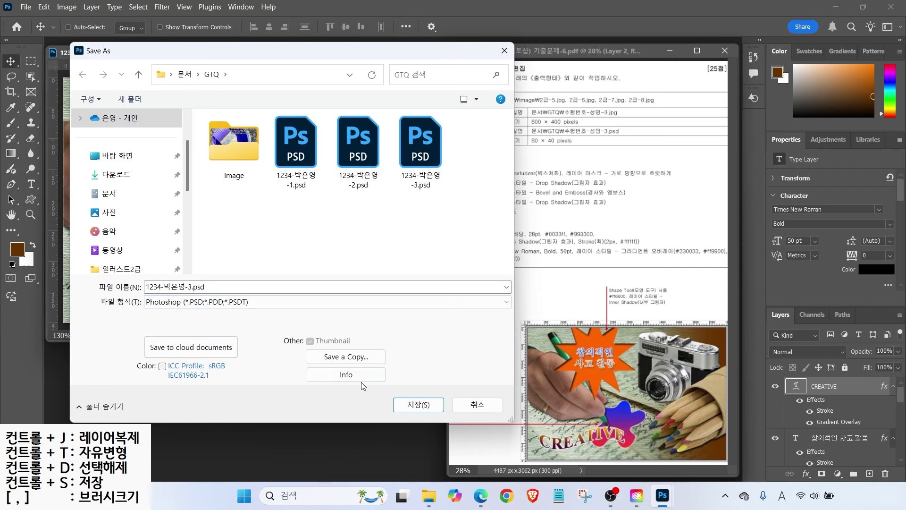
click(348, 357)
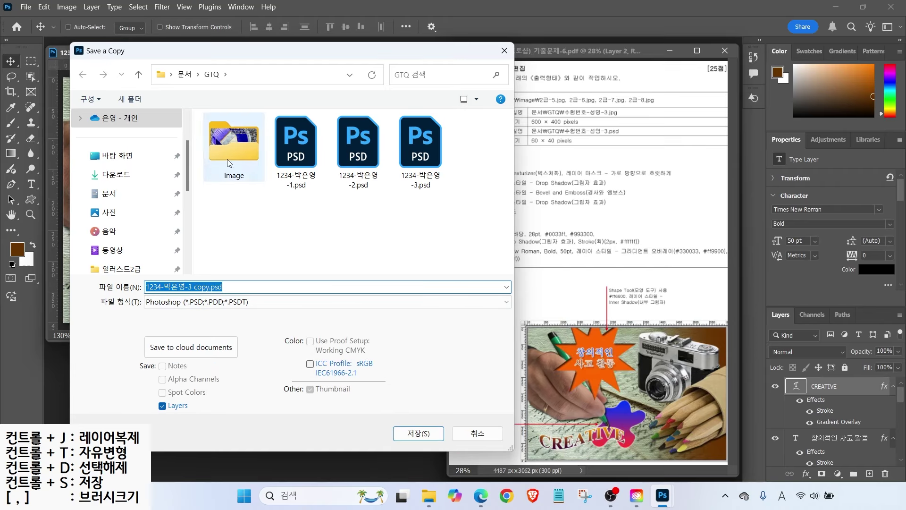
click(228, 303)
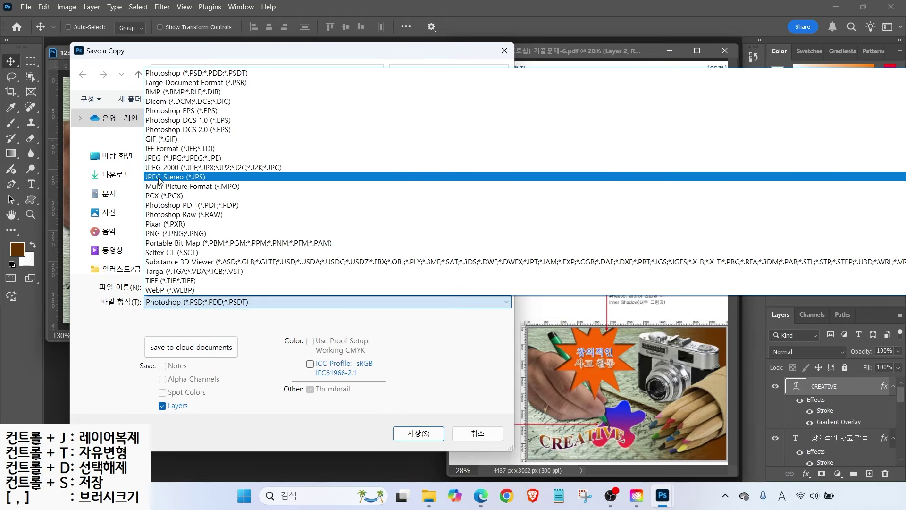
click(161, 159)
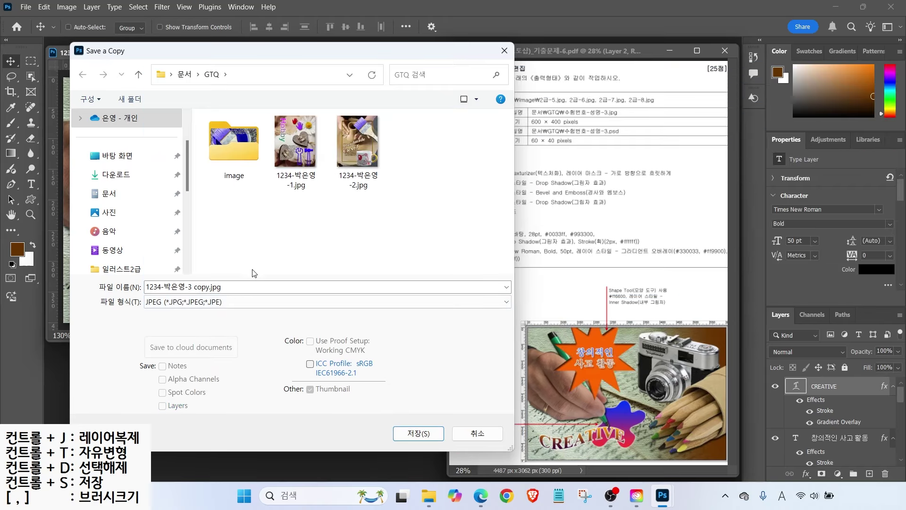
- Remove the " copy" suffix from the JPEG's file name and save it with the default JPEG options
click(190, 286)
drag(190, 286, 228, 287)
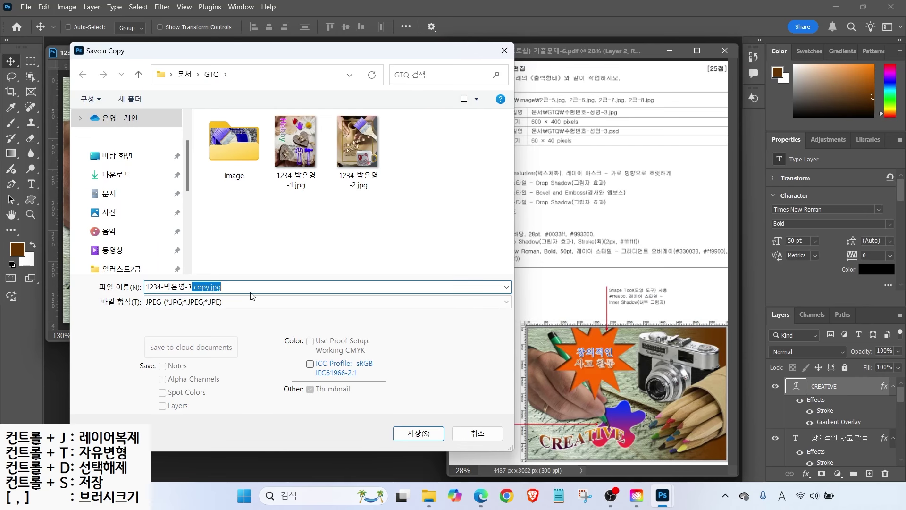
key(BackSpace)
key(Return)
key(Return)
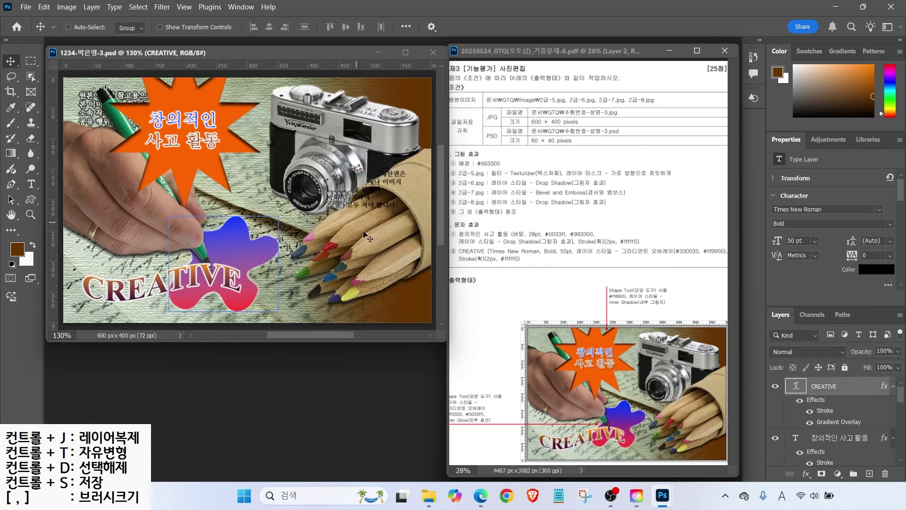
- Resize the task 3 image proportionally to 60 × 40 pixels
click(67, 7)
click(89, 88)
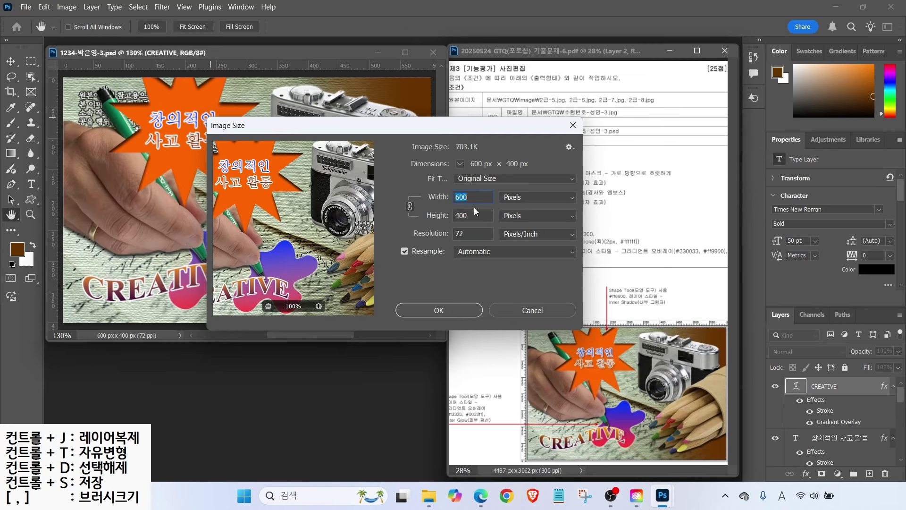
text(60)
key(Return)
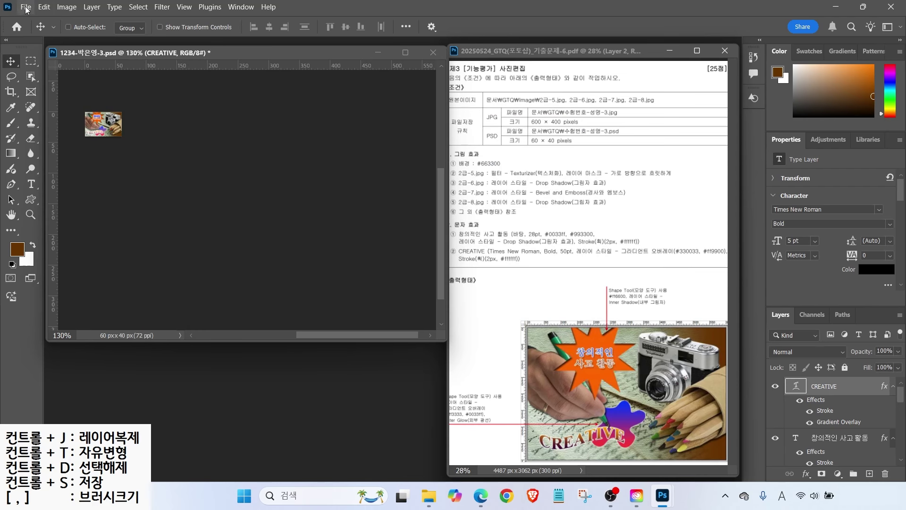
- Save the reduced task 3 PSD and close its document
click(25, 8)
click(38, 135)
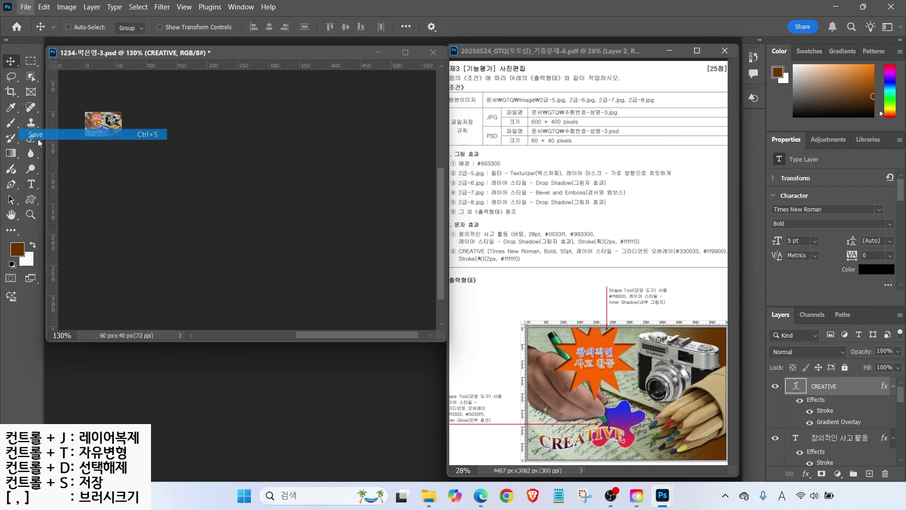
key(ctrl+w)
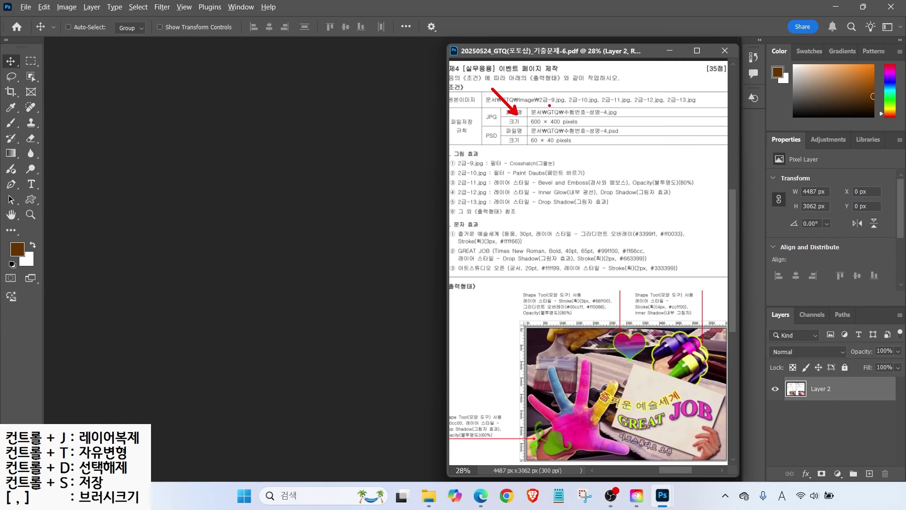
- Create a white 600 × 400 px, 72 ppi RGB document with the exam file name ending in -4, and show its rulers
click(26, 7)
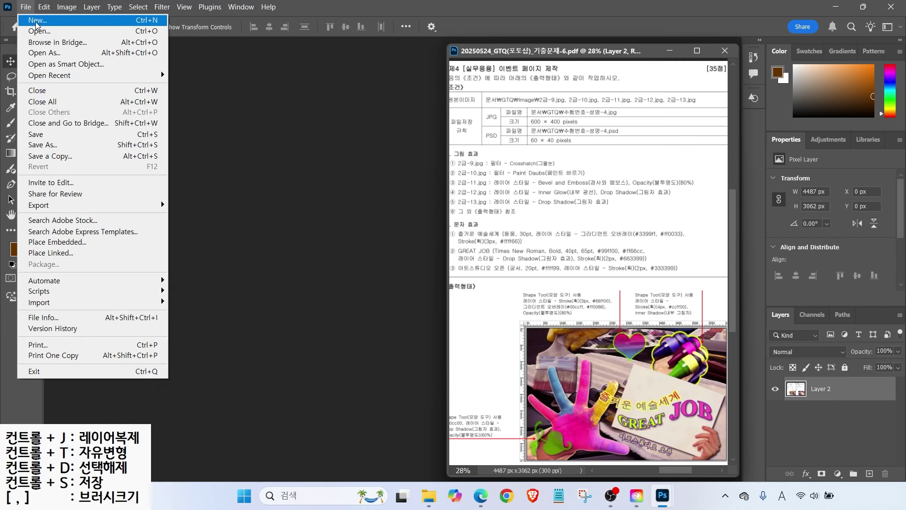
click(33, 18)
text(1234-박은영-4)
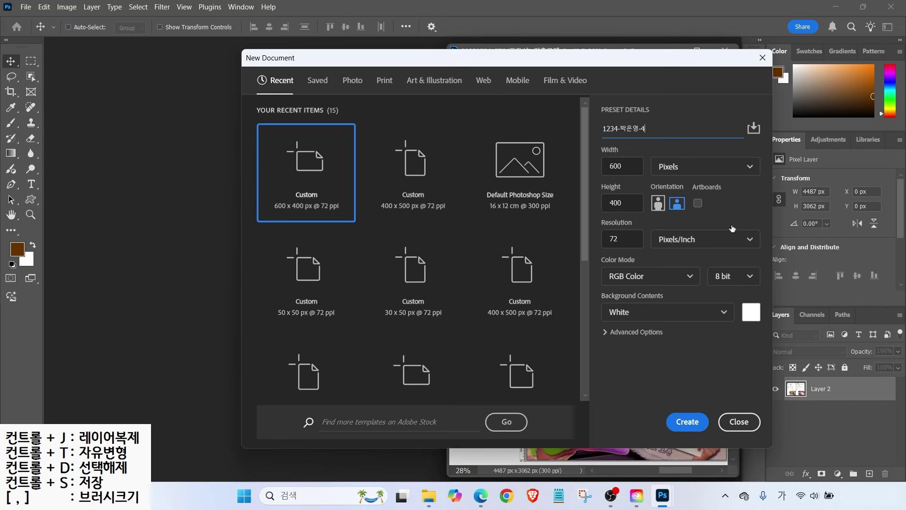
click(665, 171)
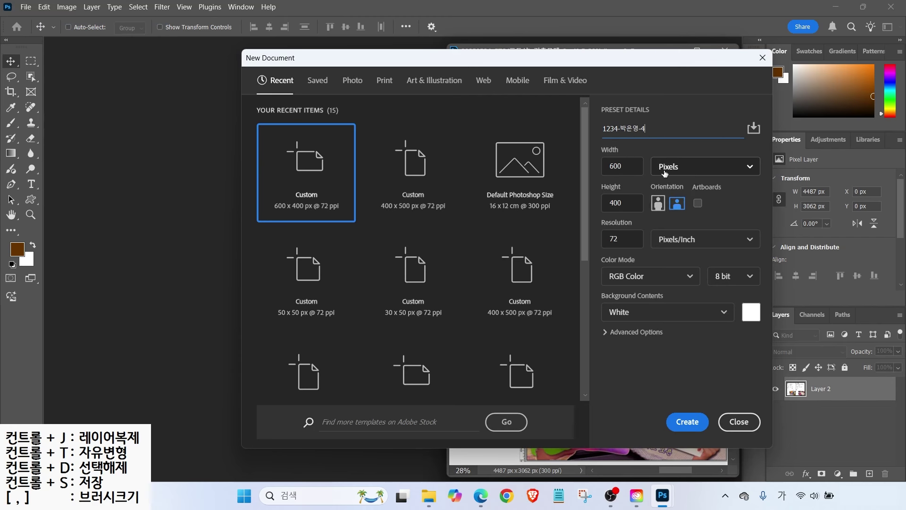
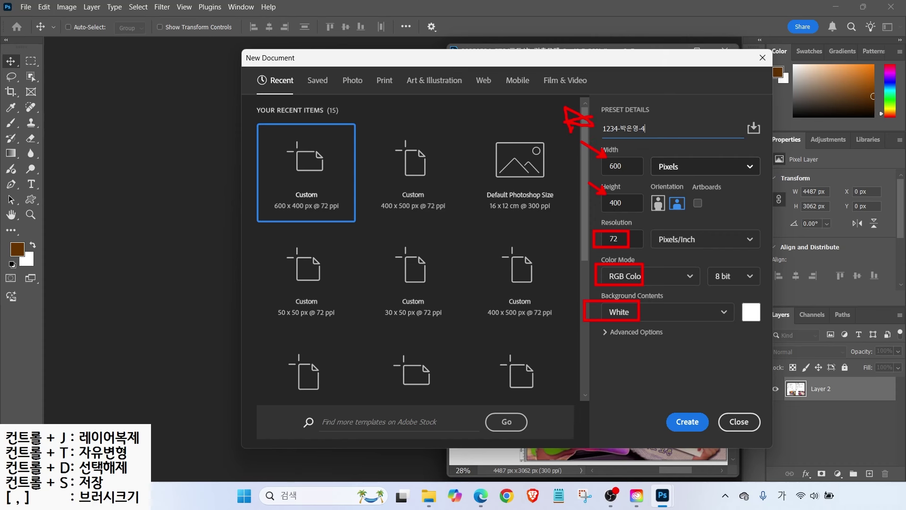
click(681, 424)
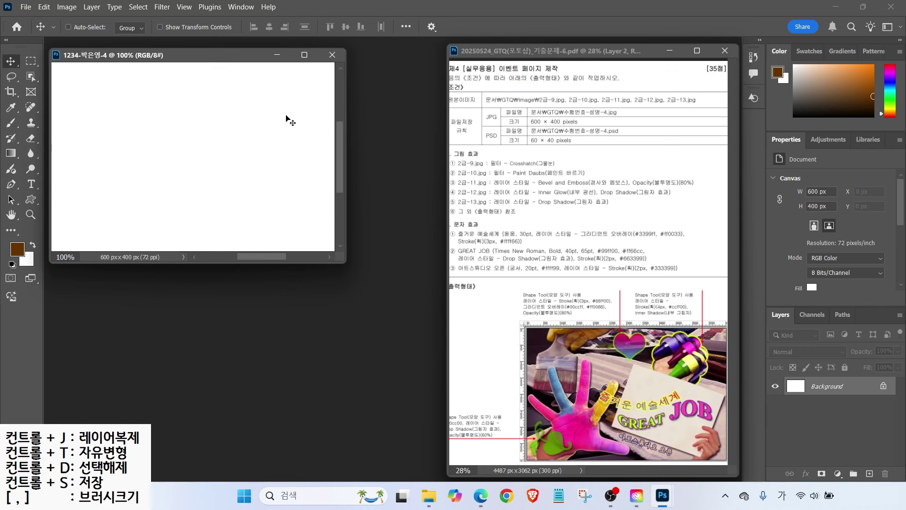
key(ctrl+r)
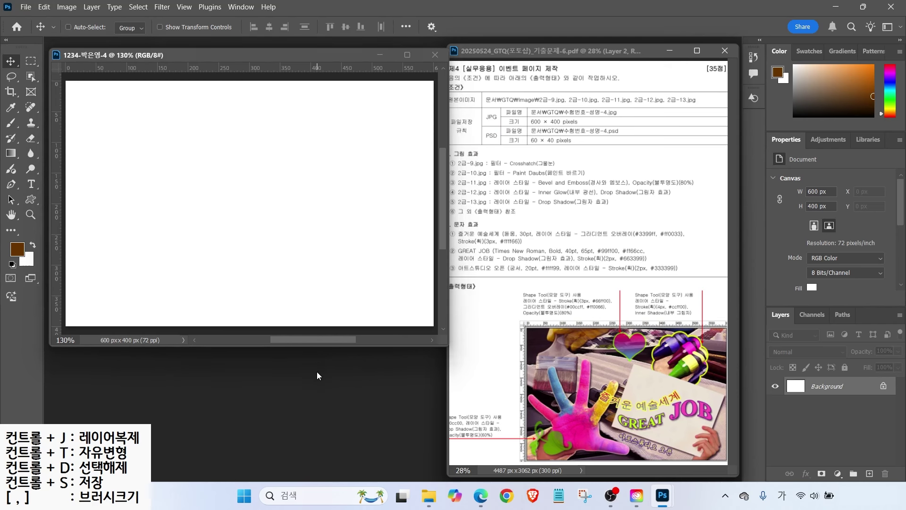
- Open 2급-9.jpg from the image folder and resize it to 600 × 400 pixels
key(ctrl+o)
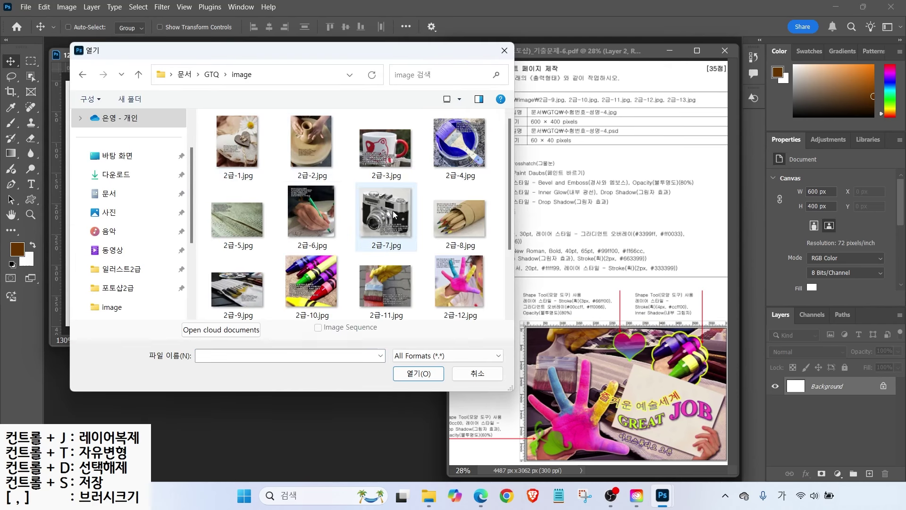
click(229, 294)
click(418, 373)
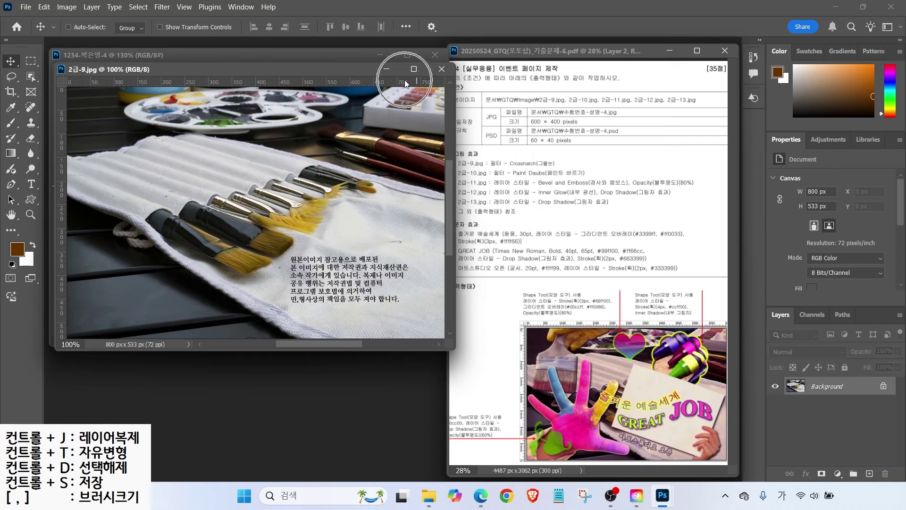
click(66, 6)
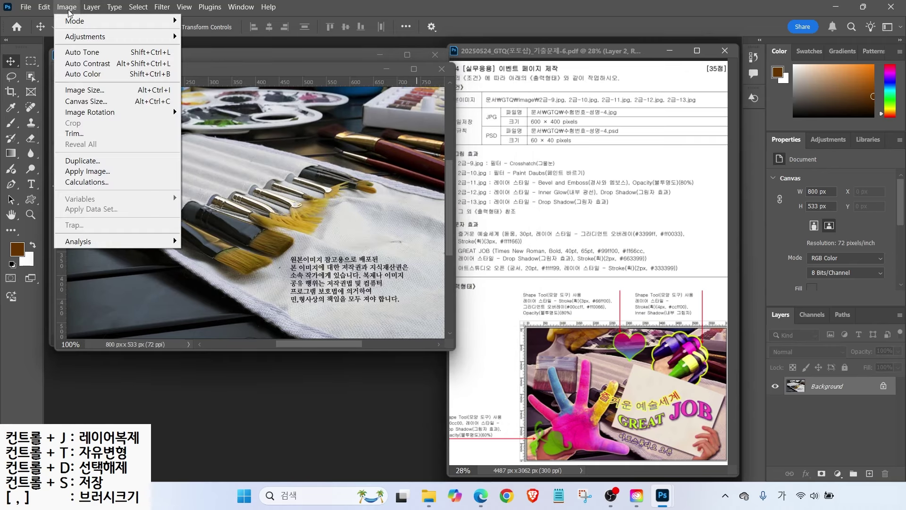
click(84, 88)
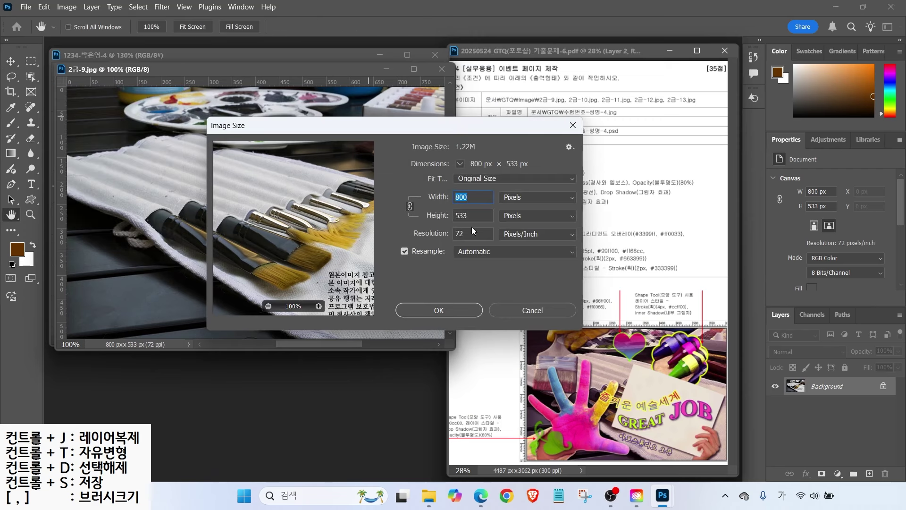
text(600)
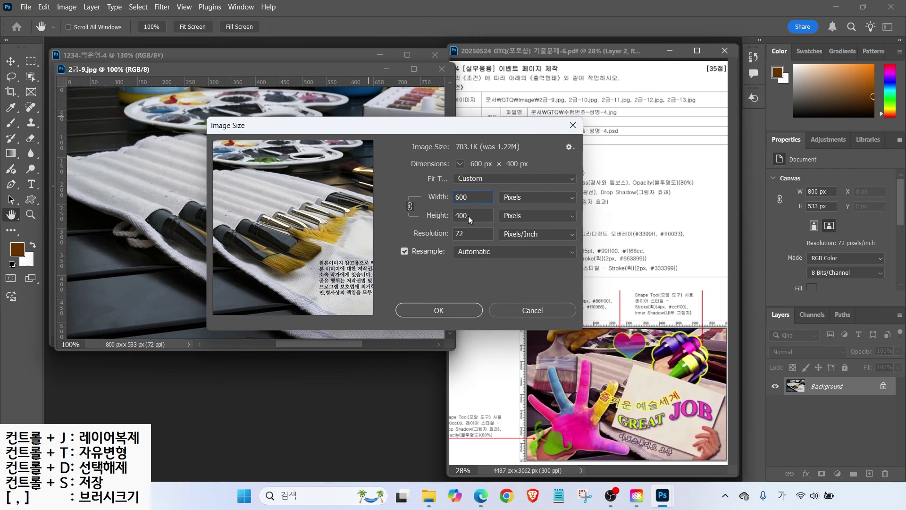
key(Return)
- Copy the 2급-9.jpg picture into the task 4 document so it covers the canvas, and close the source without saving
drag(267, 67, 363, 125)
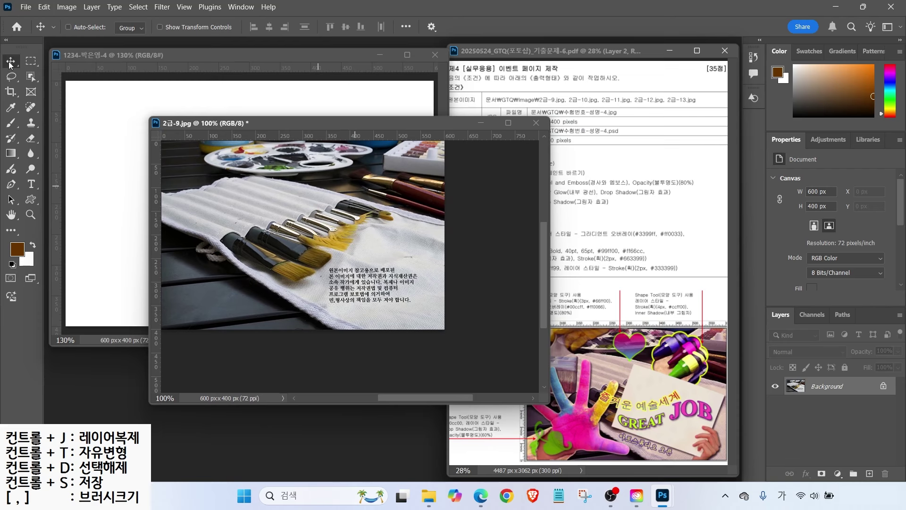
drag(237, 197, 97, 174)
drag(291, 176, 345, 157)
click(535, 124)
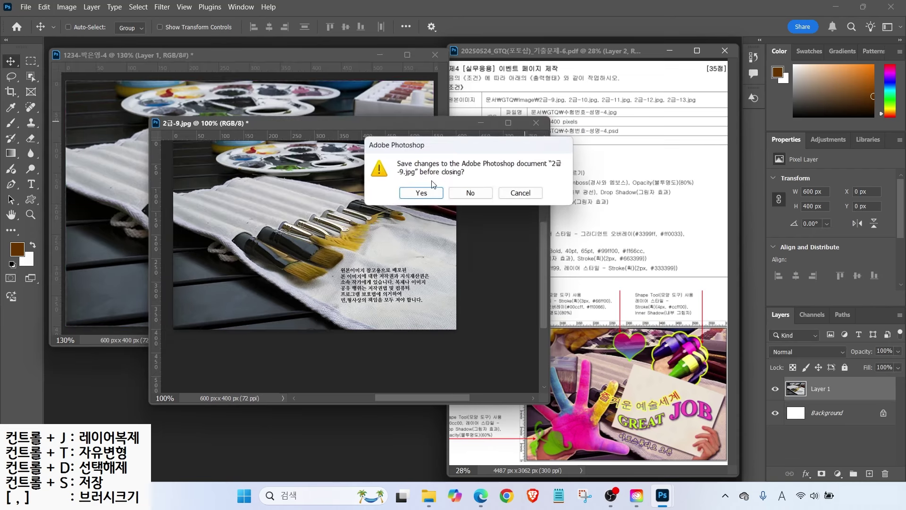
click(470, 194)
- Rename the new brush picture layer as 2-9
double_click(826, 391)
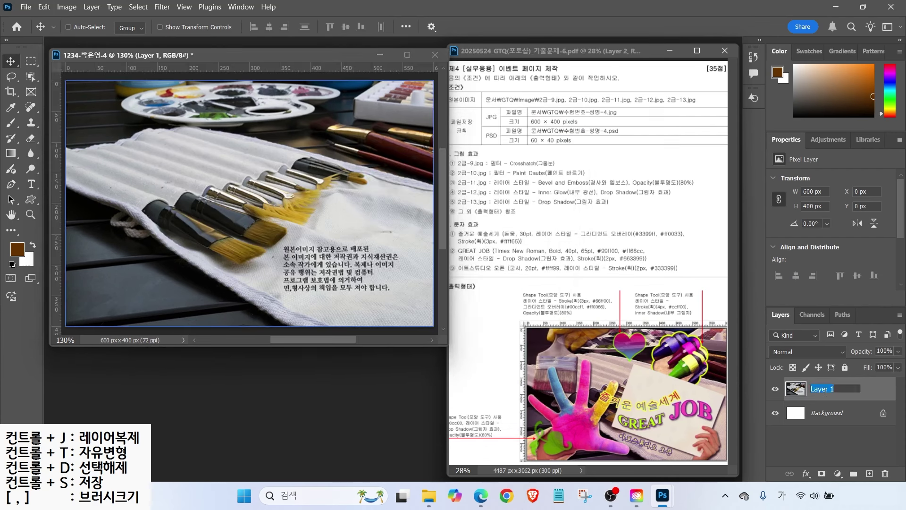
text(2-9)
key(Return)
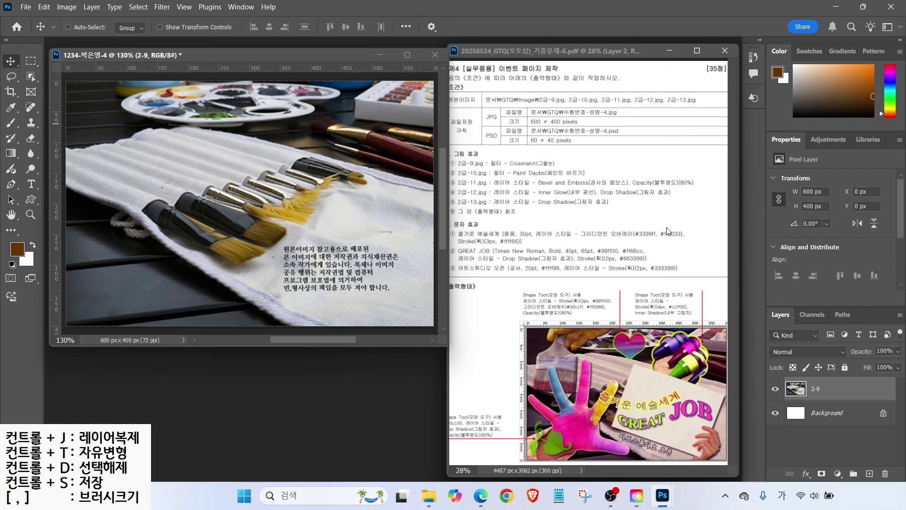
- Apply the Crosshatch filter to the 2-9 brush picture layer through the Filter Gallery
key(ctrl)
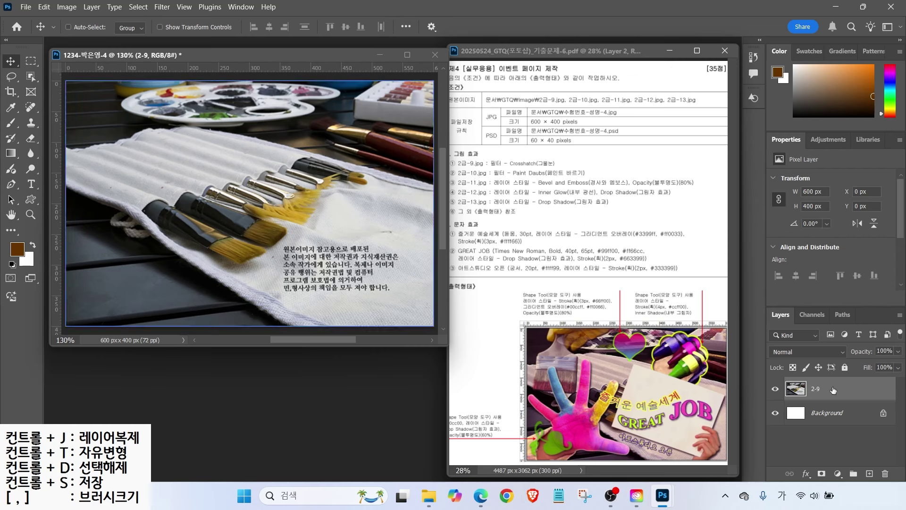
key(ctrl)
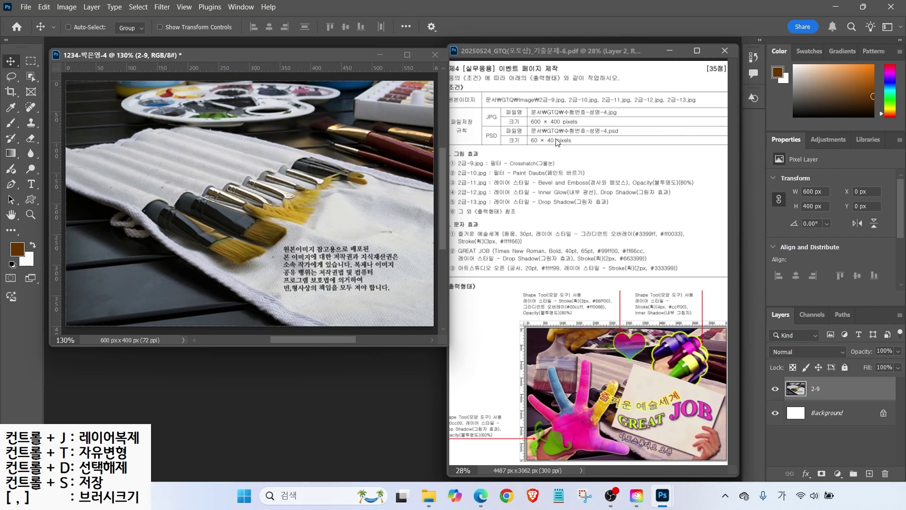
click(162, 7)
click(171, 71)
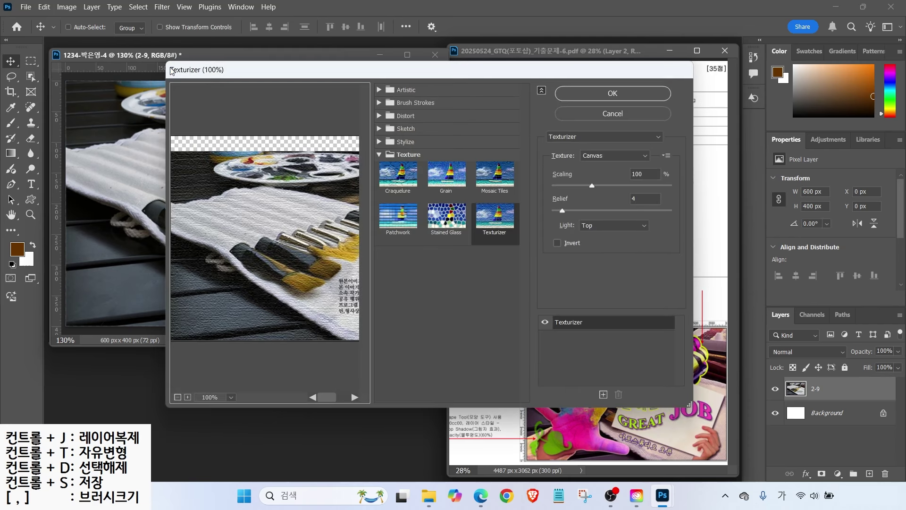
click(379, 90)
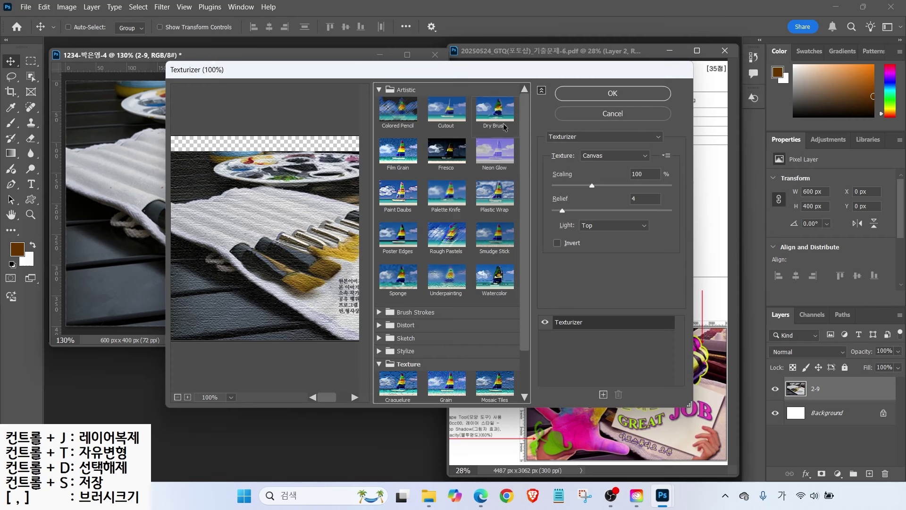
key(alt)
mouse_move(547, 126)
mouse_down()
mouse_move(625, 158)
mouse_move(667, 151)
mouse_up()
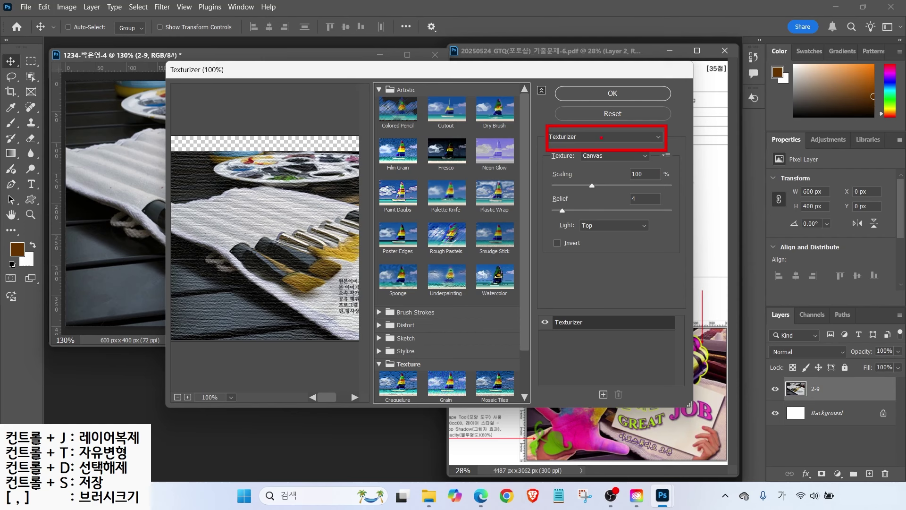
click(602, 137)
scroll(604, 264, up, 10)
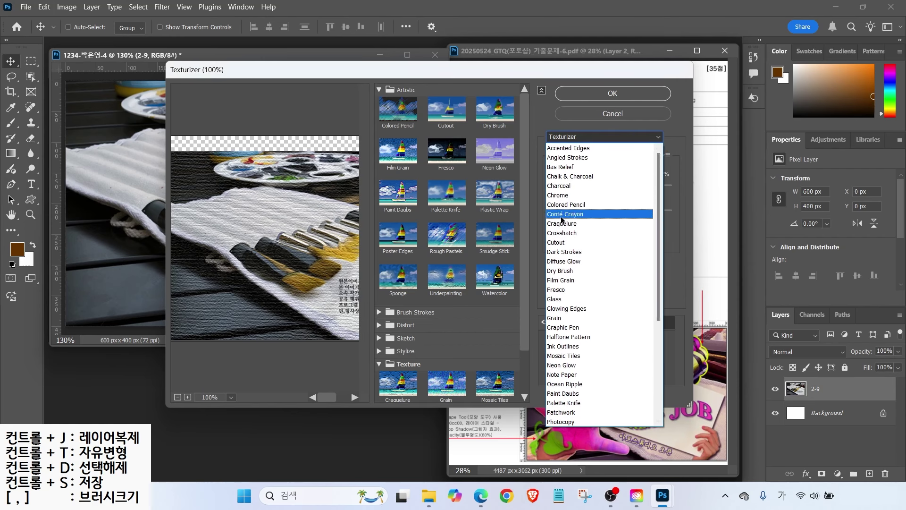
click(560, 234)
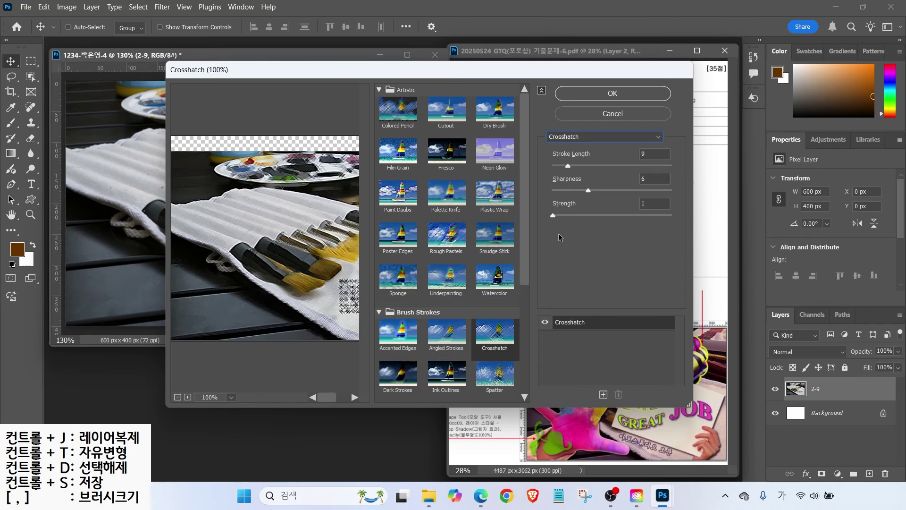
click(587, 91)
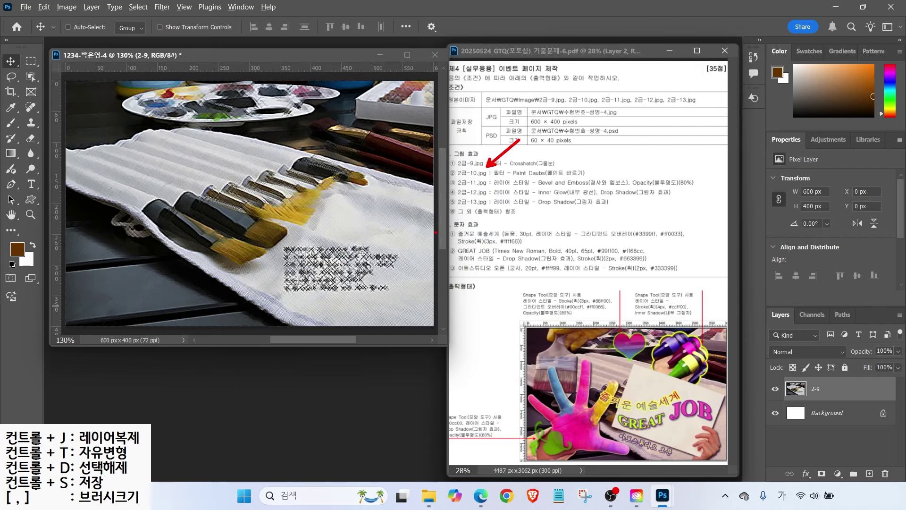
- Open 2급-10.jpg, copy the crayon picture into the task 4 document, and close the source file
key(ctrl+o)
double_click(311, 283)
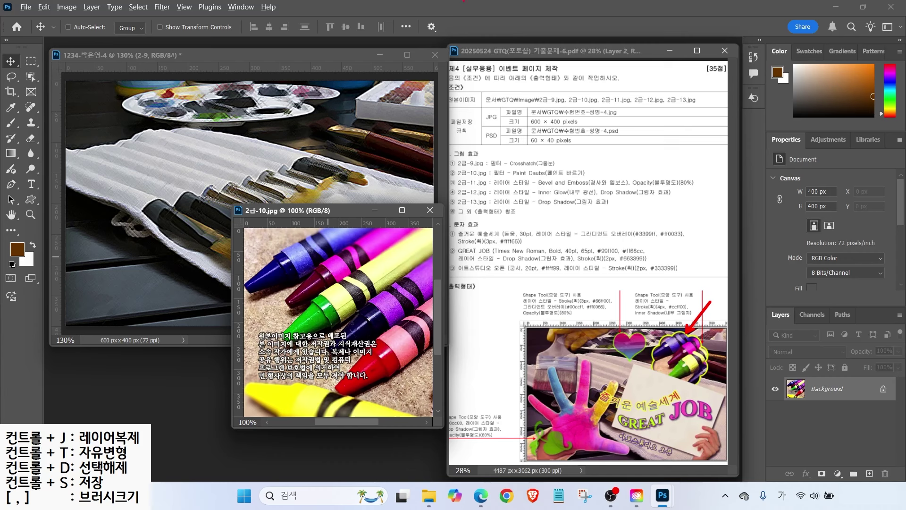
drag(297, 283, 283, 213)
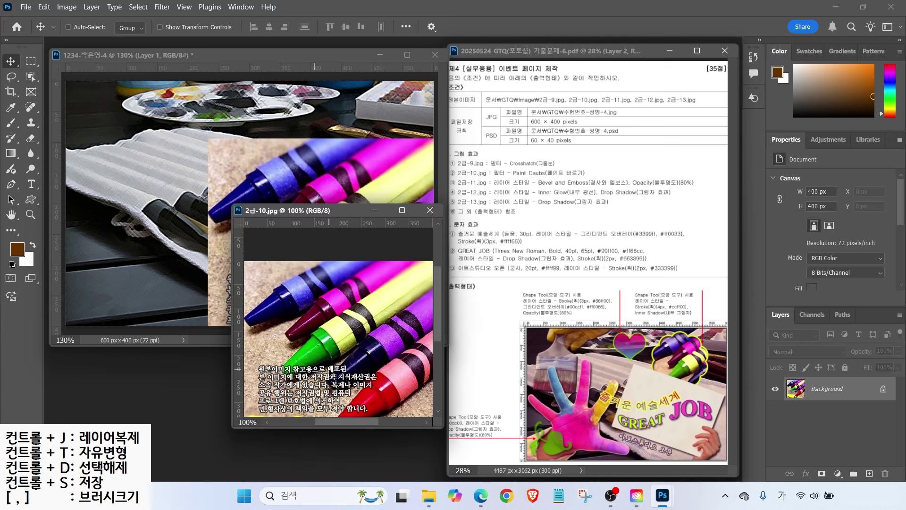
click(429, 210)
drag(375, 213, 332, 175)
- Rename the crayon layer as 2-10 and move it to about X 217 px, Y 0 px on the canvas
double_click(823, 394)
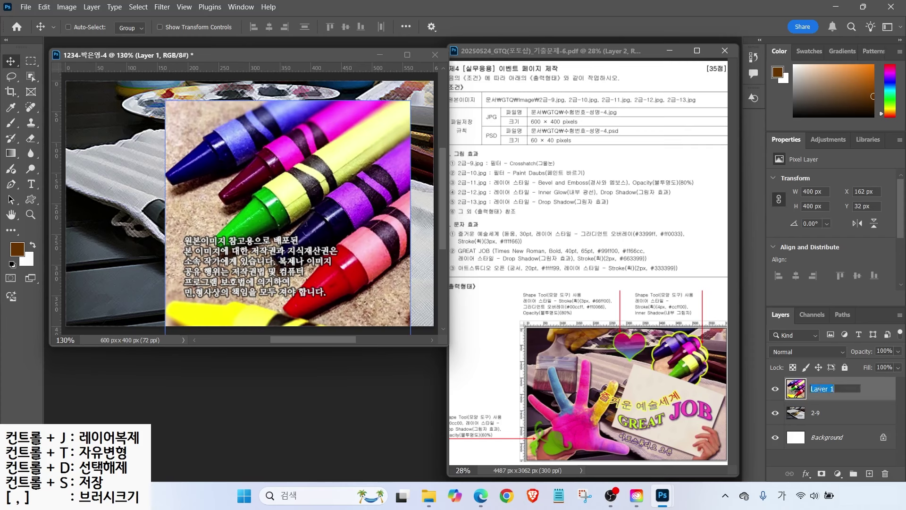
text(2-10)
key(Return)
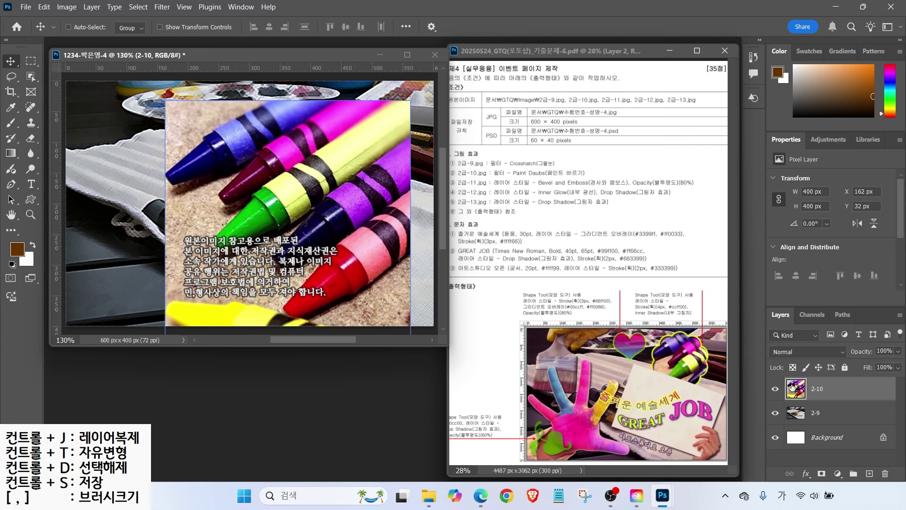
drag(302, 202, 329, 185)
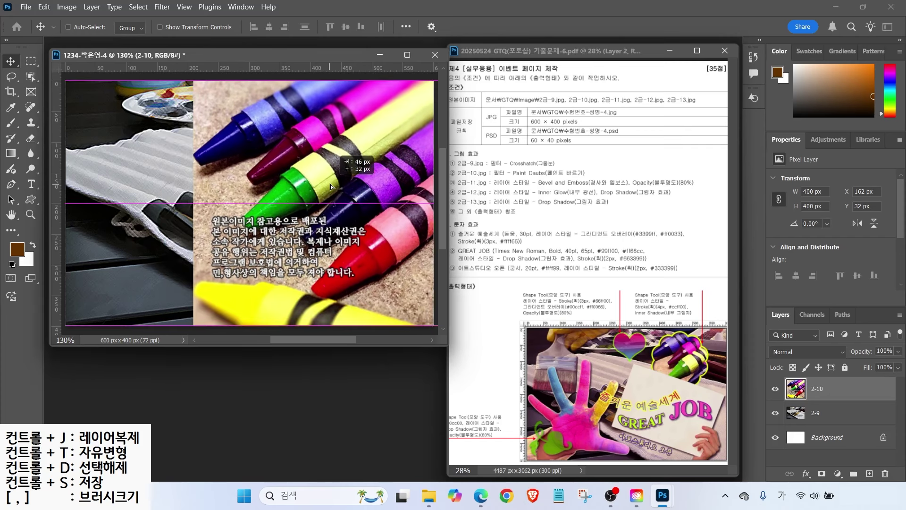
click(68, 26)
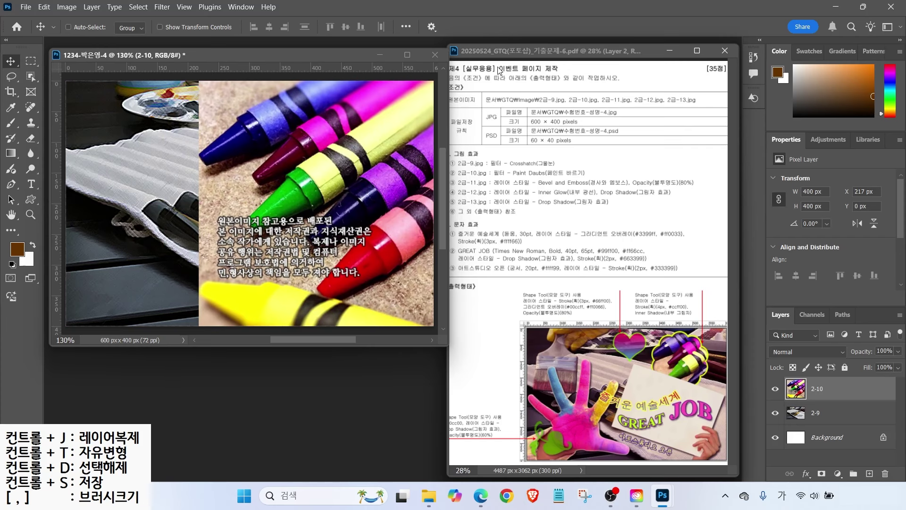
key(ctrl)
- Draw a solid scalloped flower custom shape about 193 × 199 px over the crayons in the canvas's upper right
click(31, 200)
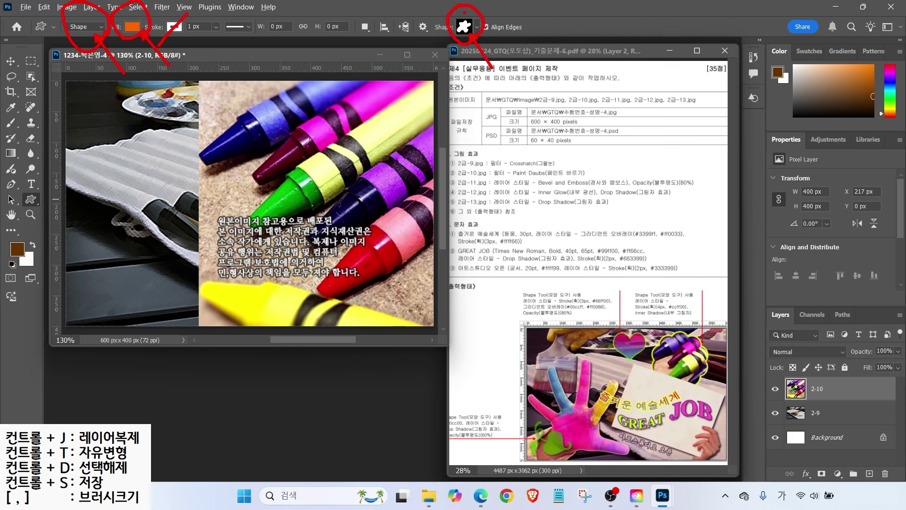
click(475, 26)
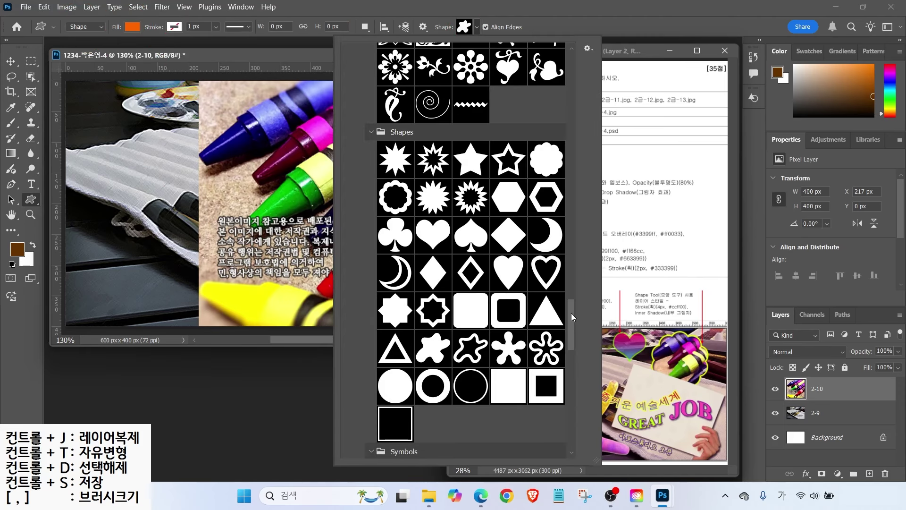
scroll(571, 313, up, 3)
double_click(546, 258)
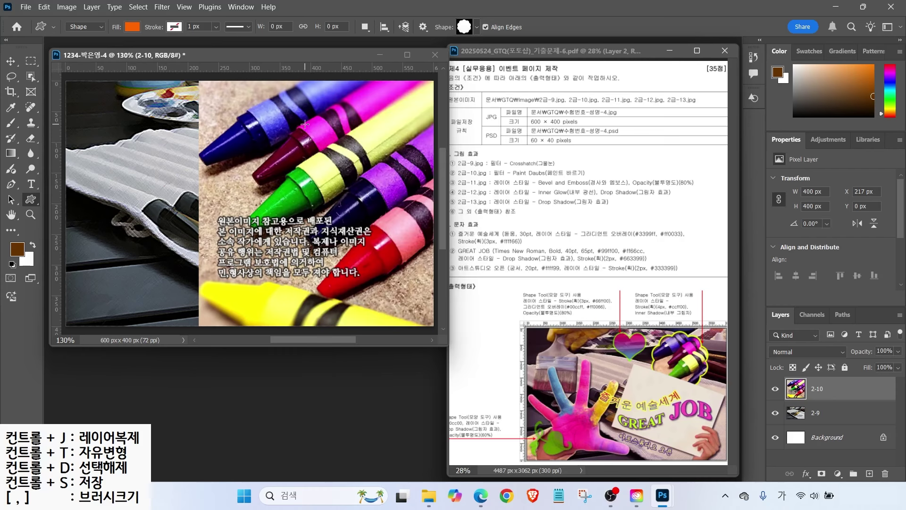
drag(288, 102, 406, 241)
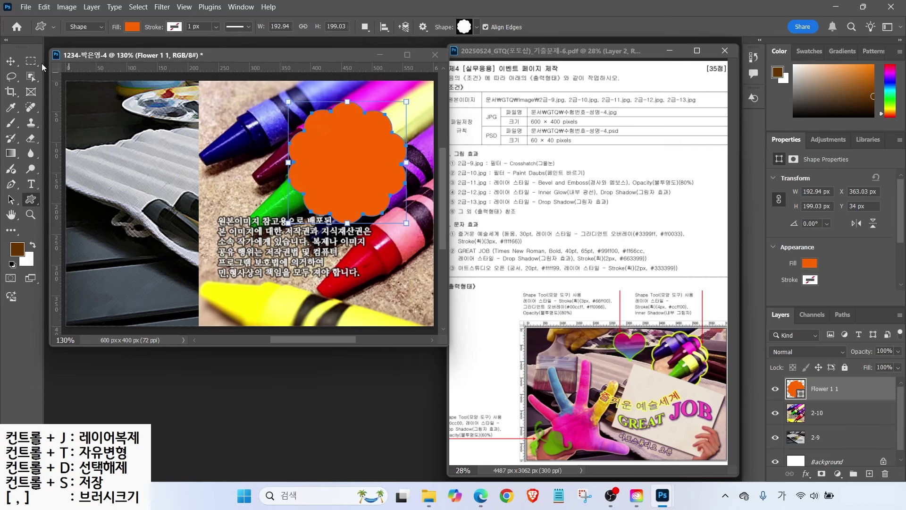
- Move the scalloped flower shape to about X 361 px, Y 11 px to match the exam's output layout
click(11, 61)
drag(314, 129, 321, 109)
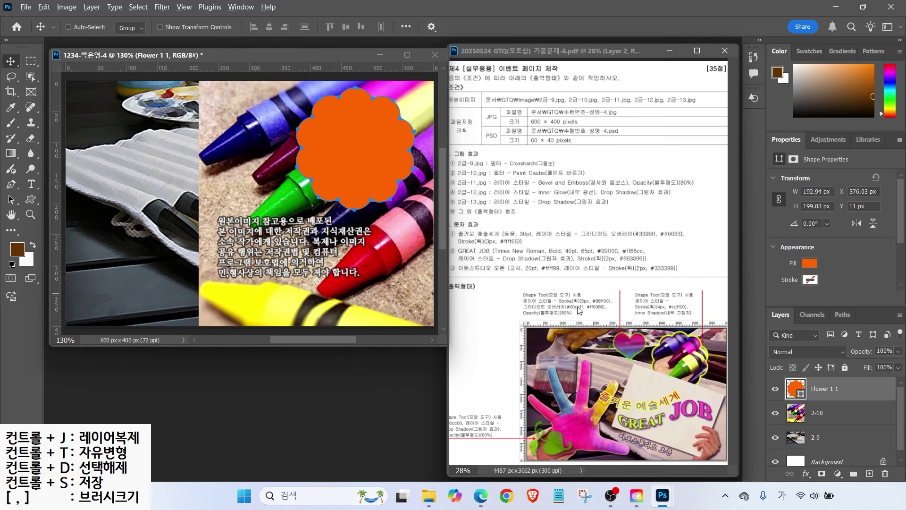
drag(649, 383, 649, 244)
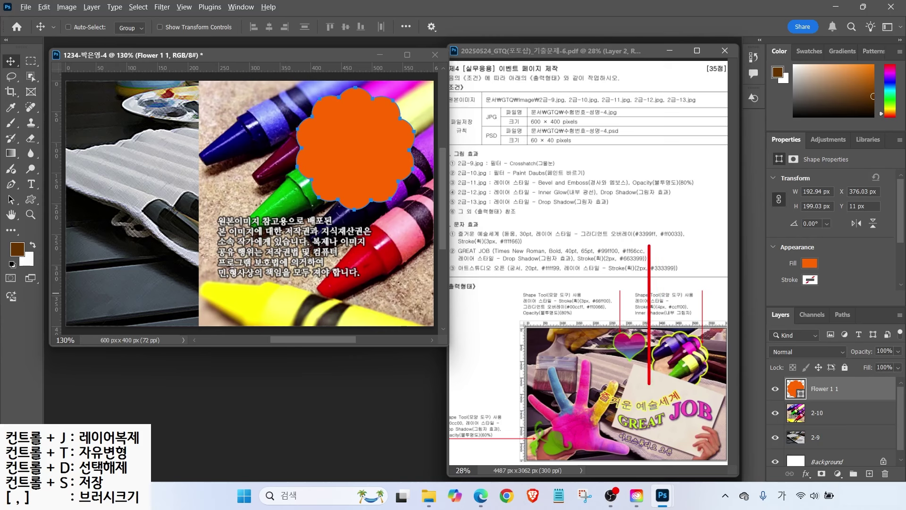
drag(714, 385, 714, 284)
drag(403, 56, 419, 204)
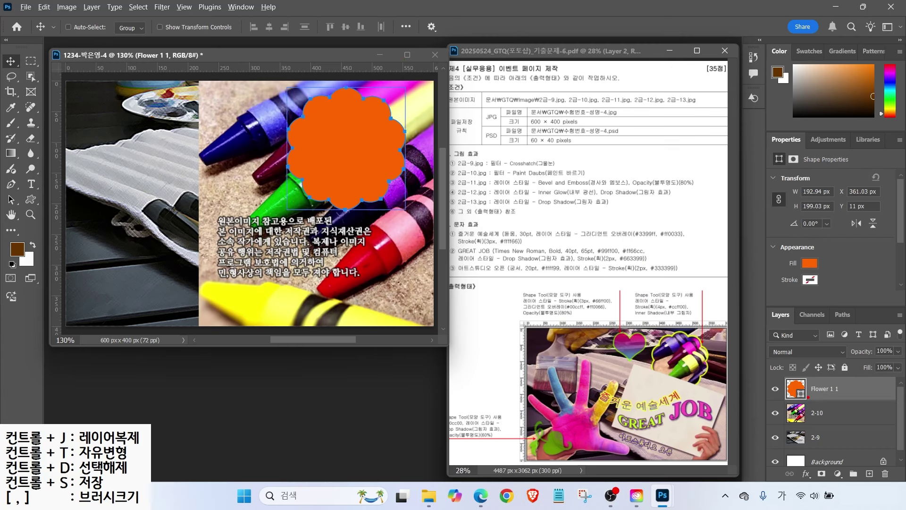
- Place the 2-10 layer directly above the flower shape and clip it to the shape with a clipping mask
mouse_move(758, 379)
mouse_down()
mouse_move(801, 400)
mouse_move(842, 398)
mouse_up()
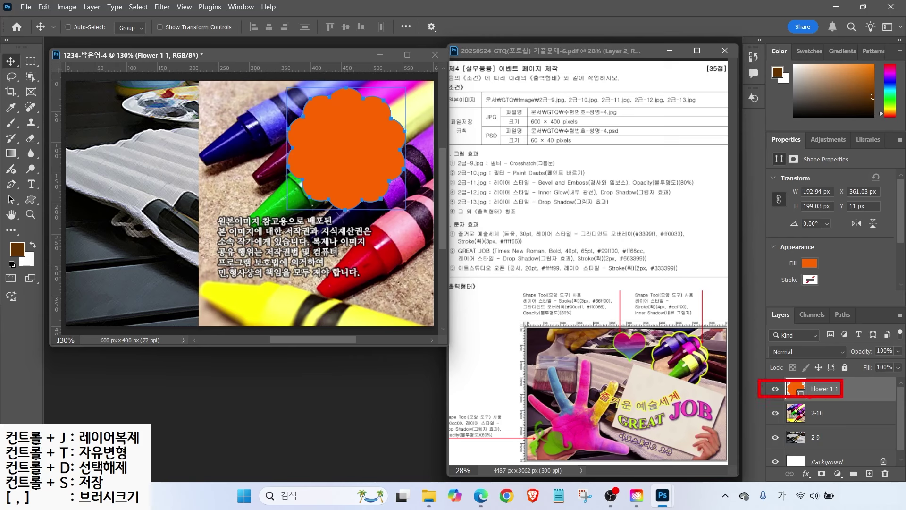
mouse_move(821, 414)
mouse_down()
mouse_move(860, 379)
mouse_move(842, 357)
mouse_up()
drag(821, 415, 823, 390)
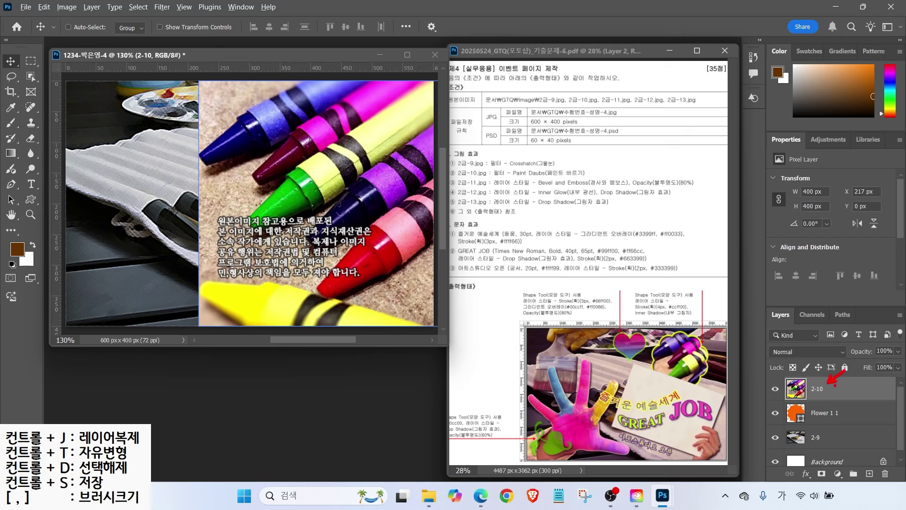
right_click(836, 389)
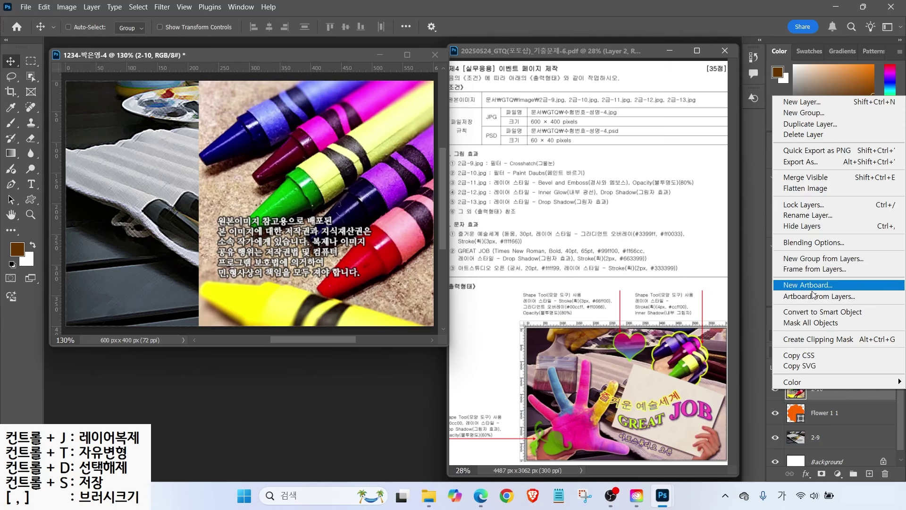
click(802, 338)
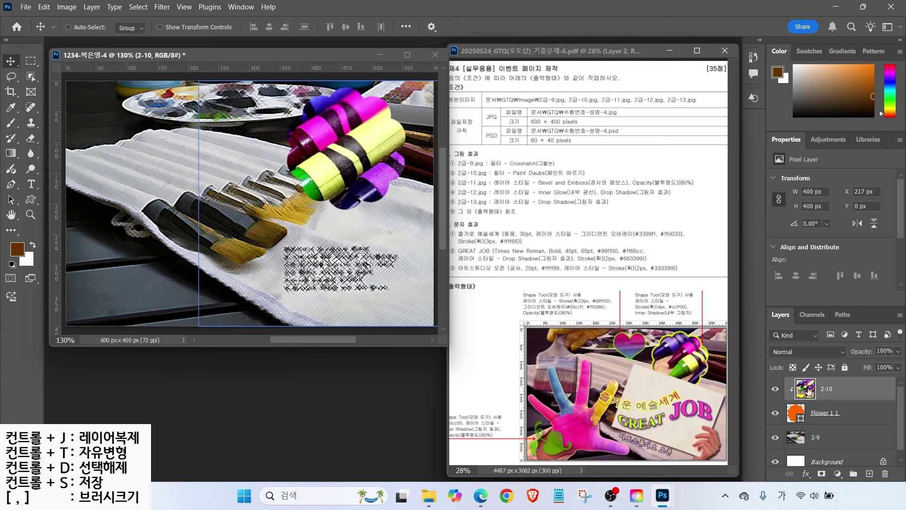
- Scale the clipped crayon picture to about 70% and position it so the crayon tips show inside the flower shape
key(ctrl+t)
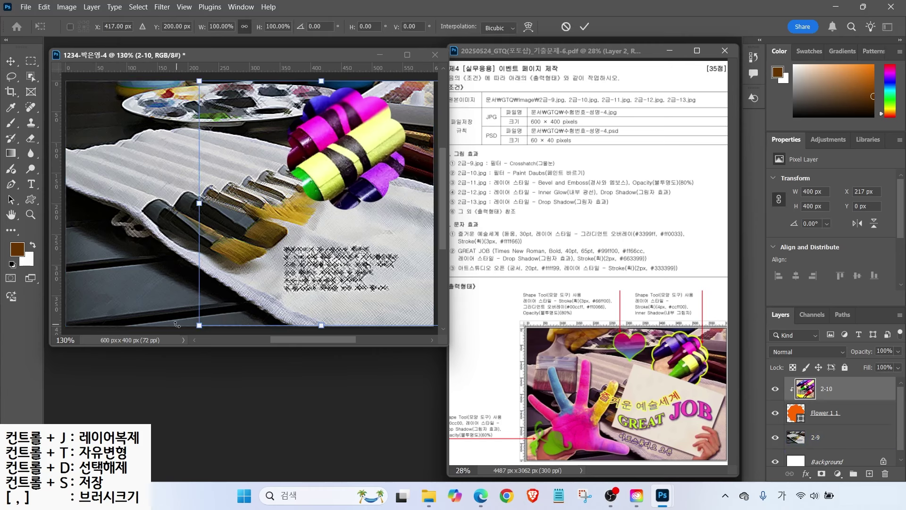
drag(198, 324, 289, 243)
drag(338, 151, 341, 163)
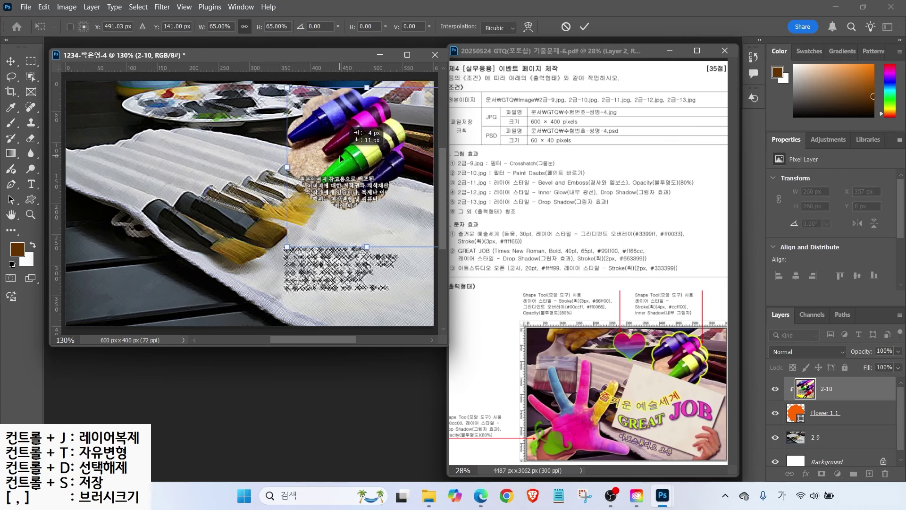
drag(288, 93, 275, 81)
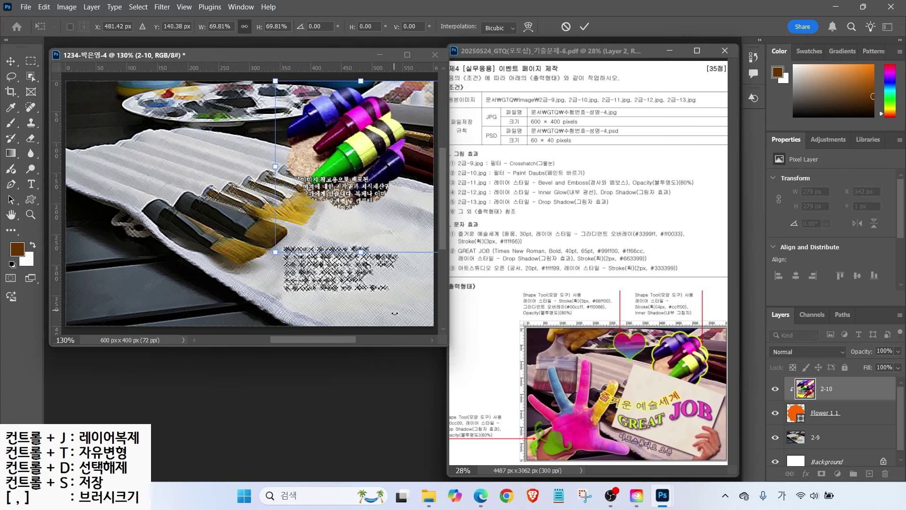
key(Return)
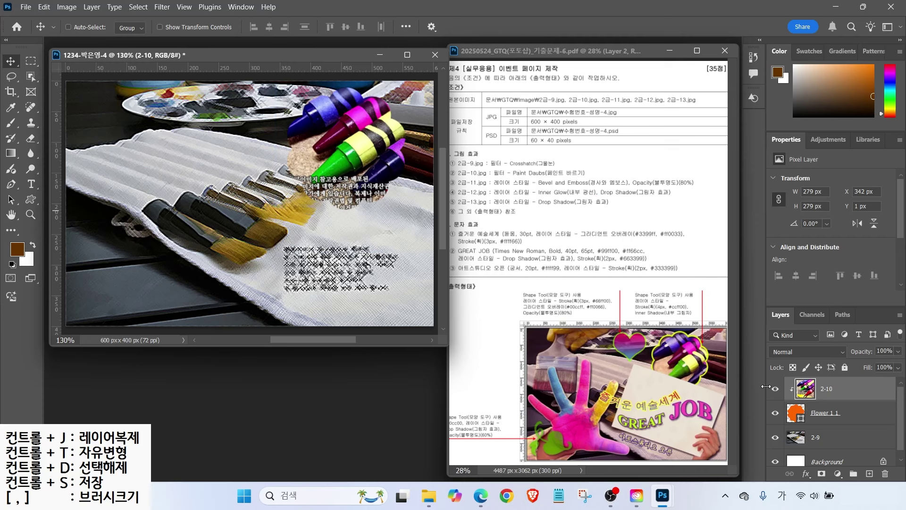
- Apply the Paint Daubs filter to the clipped 2-10 crayon layer through the Filter Gallery
click(164, 7)
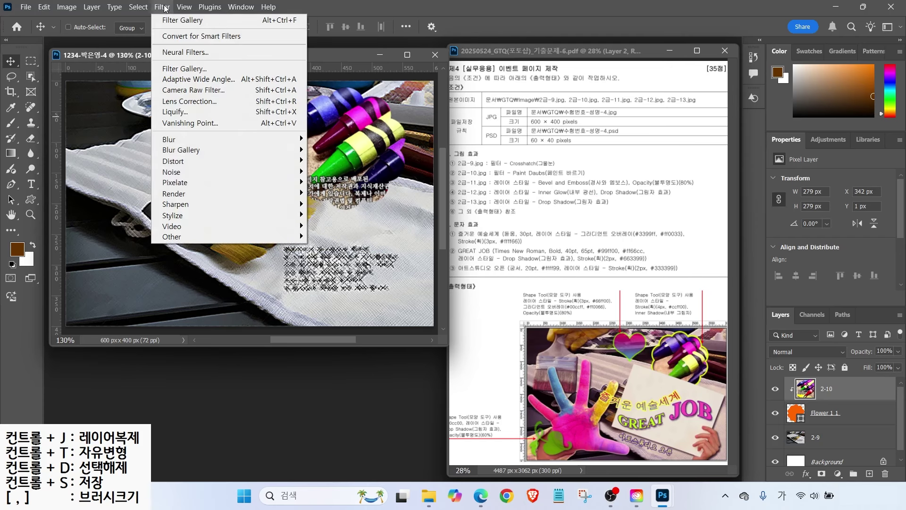
click(170, 69)
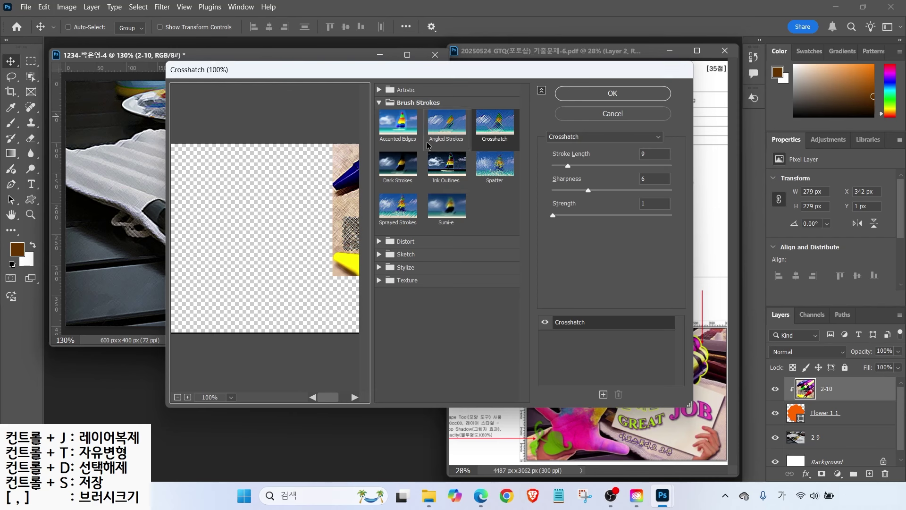
click(567, 142)
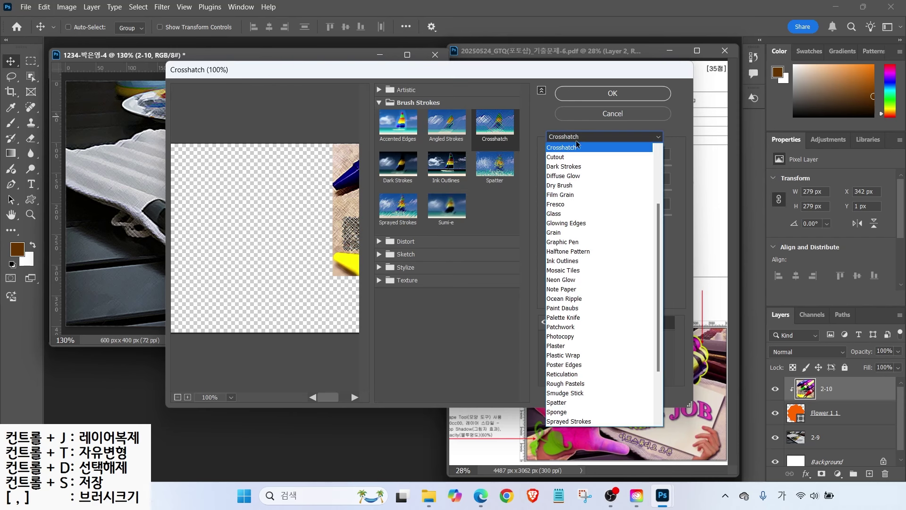
click(570, 309)
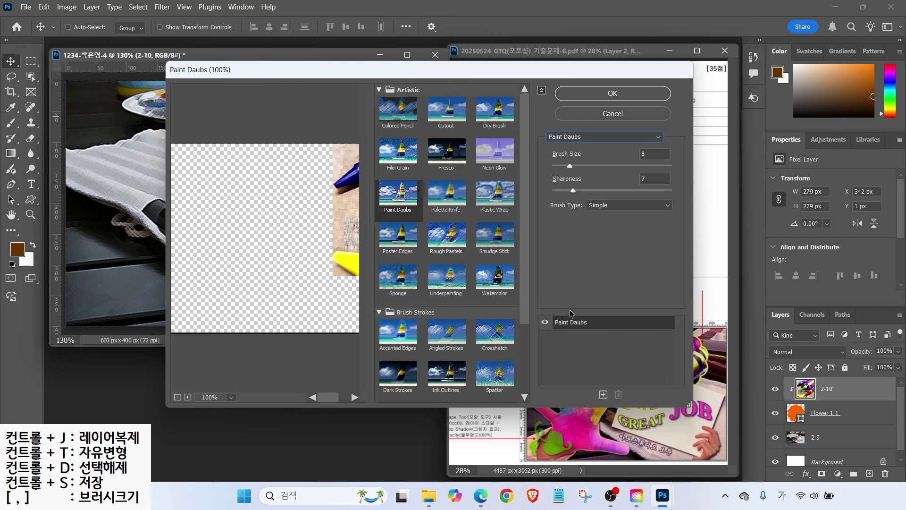
click(597, 96)
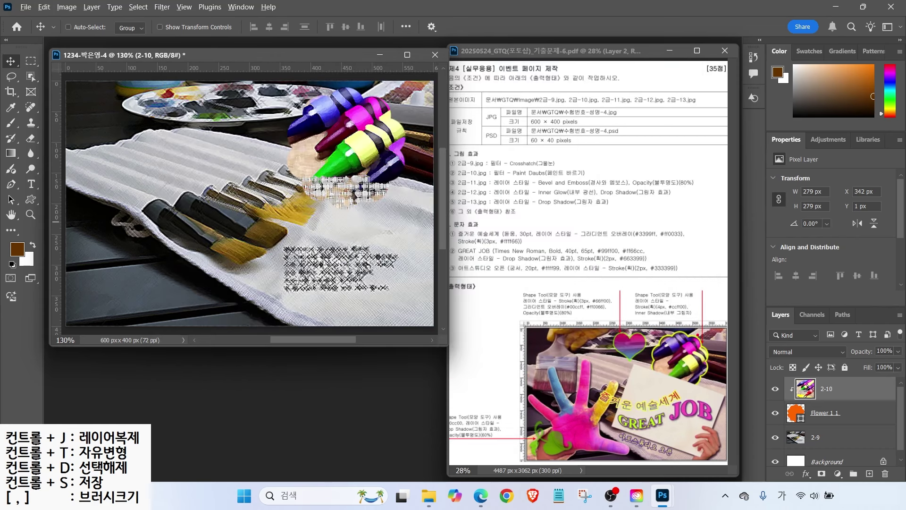
- Add a 4 px outside stroke in color #ccff00 to the flower shape layer
drag(696, 336, 732, 314)
drag(631, 307, 611, 311)
click(844, 417)
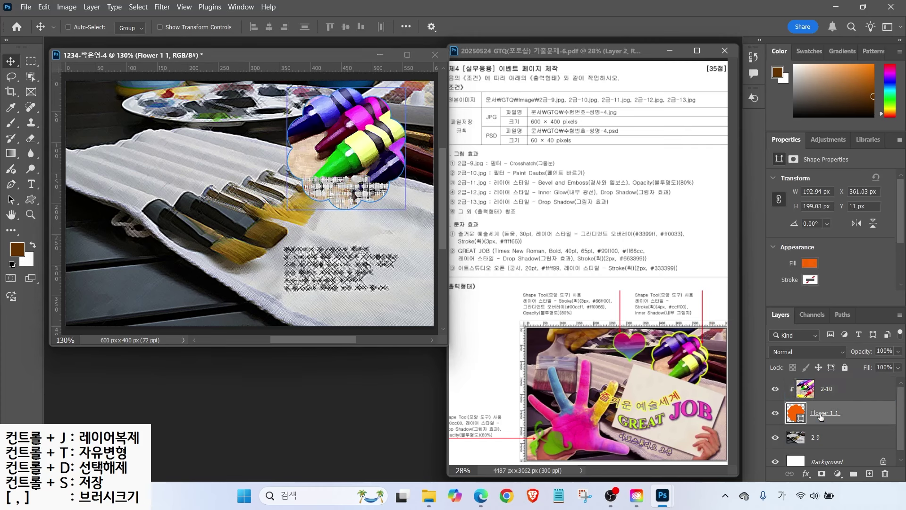
click(806, 473)
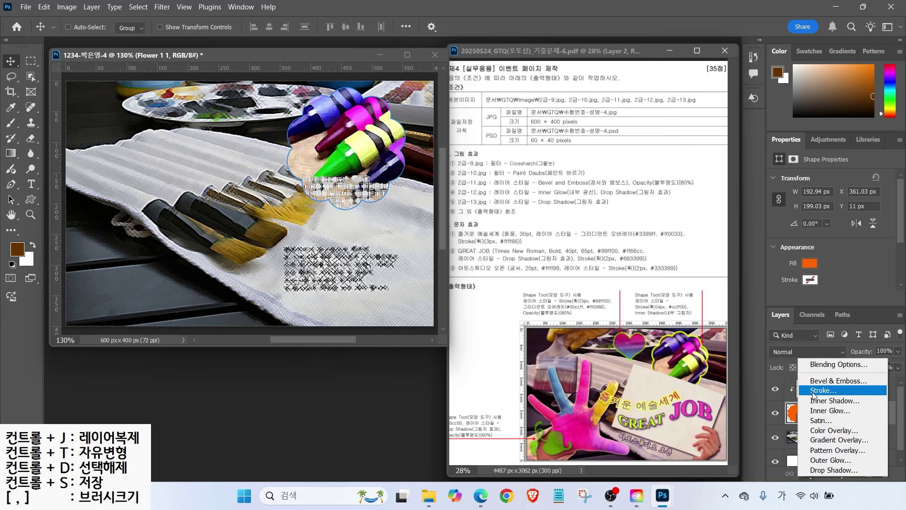
click(814, 395)
drag(592, 184, 593, 184)
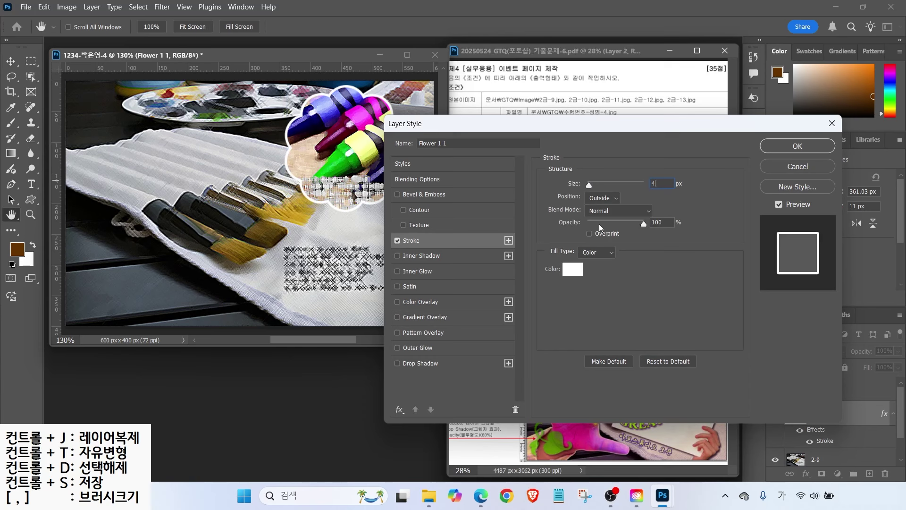
click(572, 269)
text(ccff00)
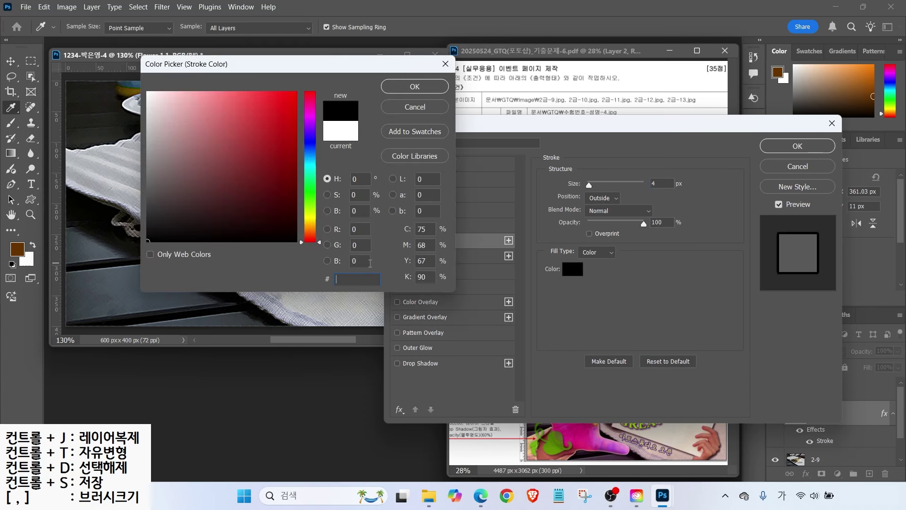
key(Return)
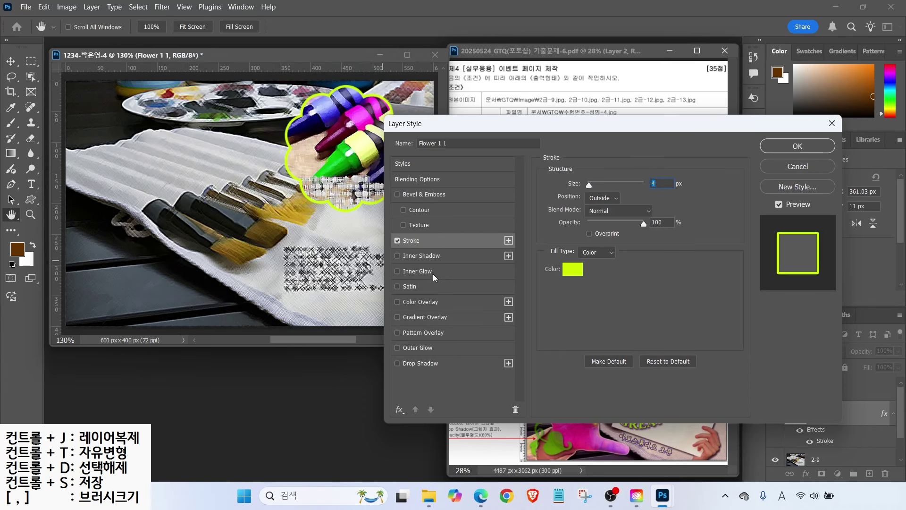
- Add an Inner Shadow effect to the flower shape, compare it on and off, and apply the layer style
click(416, 255)
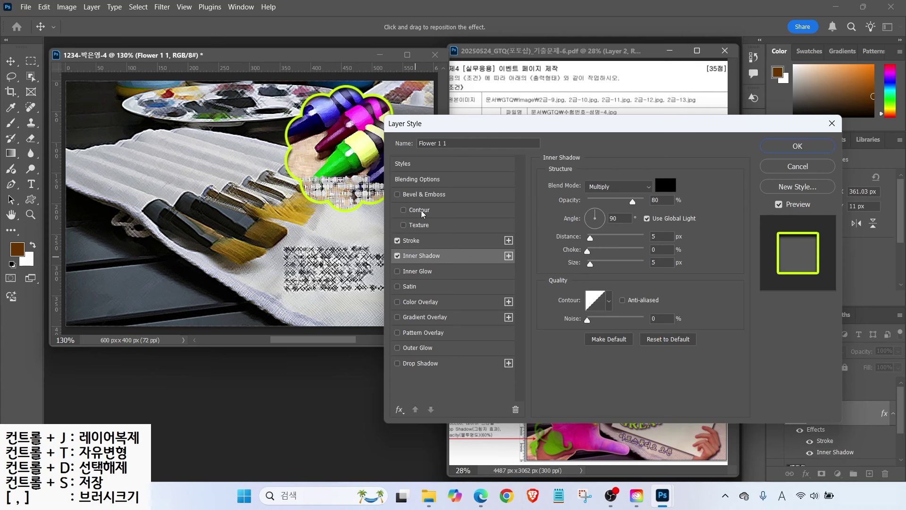
drag(437, 132, 478, 114)
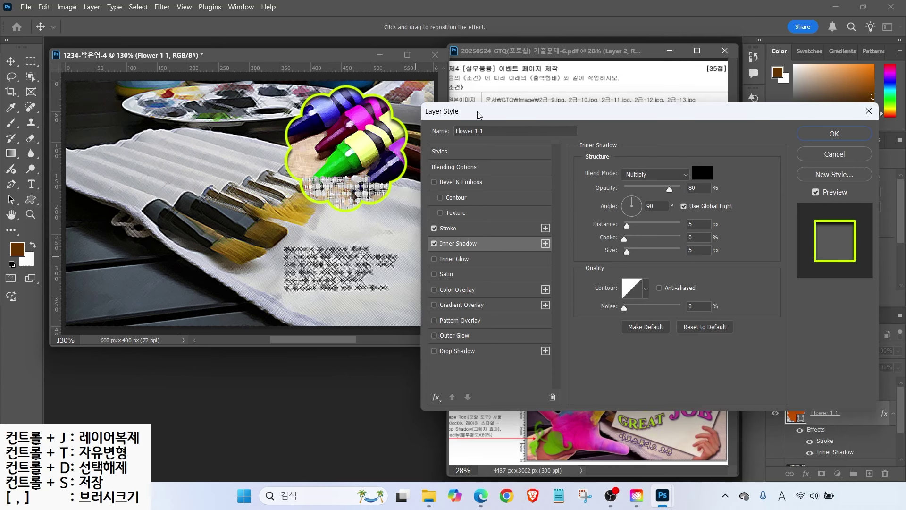
click(434, 243)
click(434, 243)
click(434, 243)
click(433, 243)
click(434, 243)
click(434, 243)
click(833, 135)
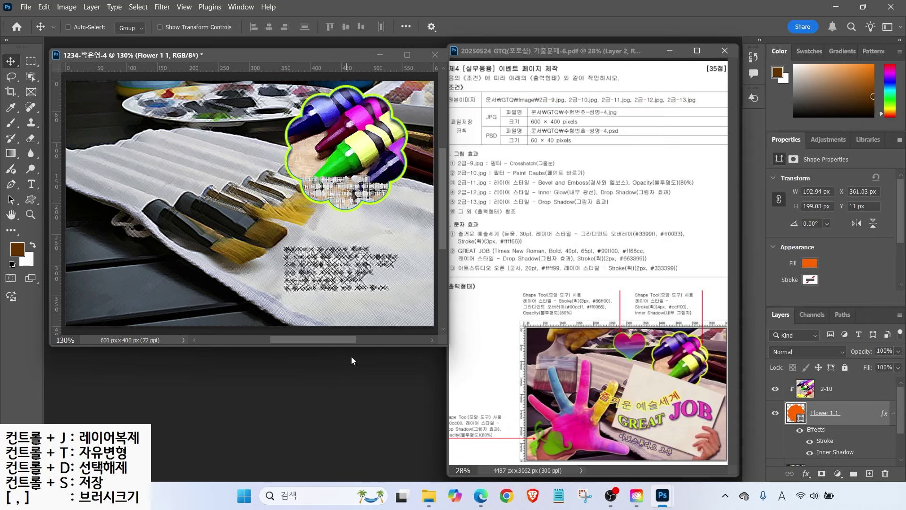
- Make the 2-10 layer active and open the source image 2급-11.jpg beside the event page
drag(458, 187, 428, 167)
drag(455, 202, 435, 189)
click(799, 383)
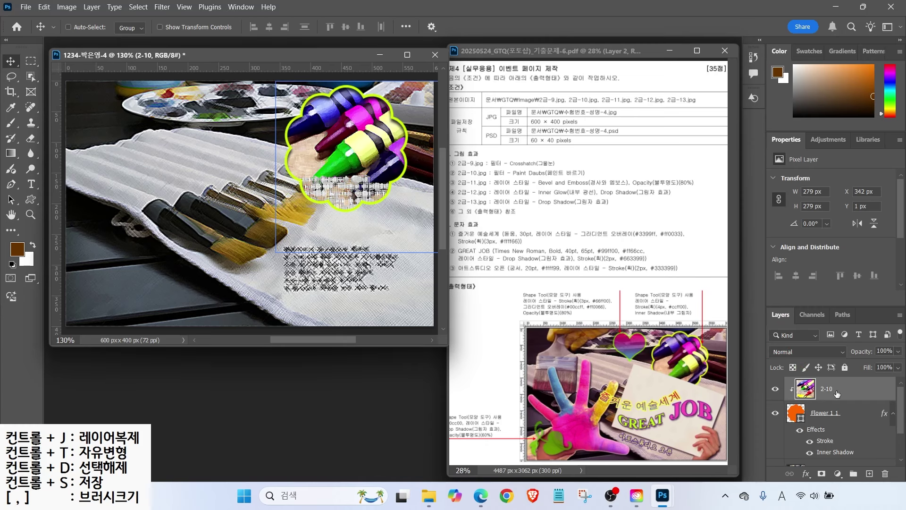
key(ctrl+o)
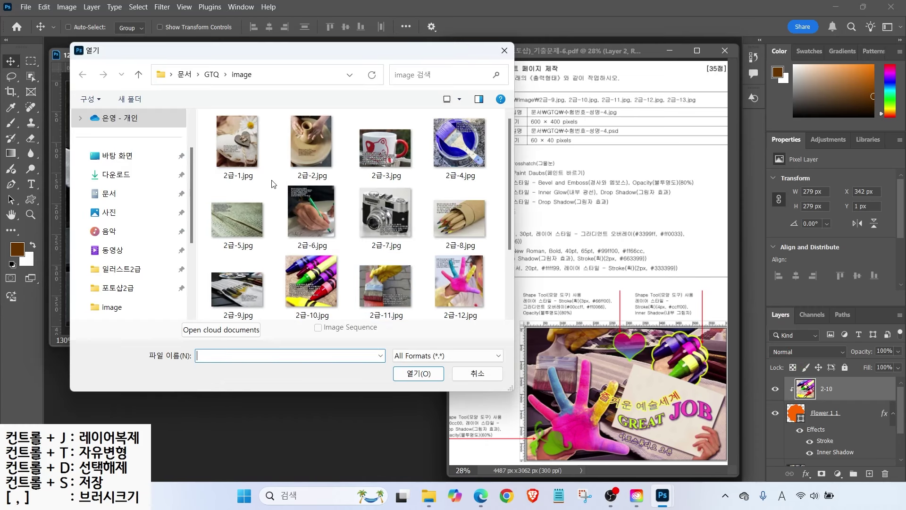
double_click(358, 272)
drag(192, 70, 332, 162)
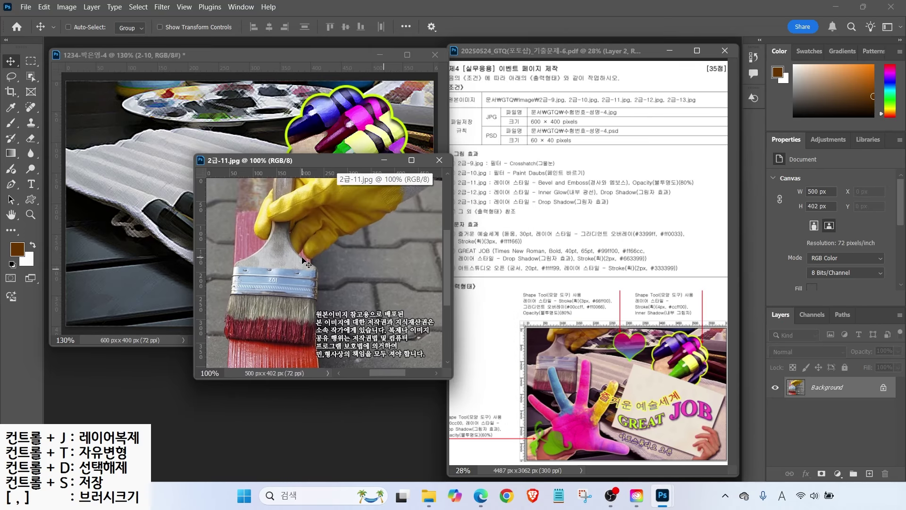
mouse_move(388, 216)
mouse_down()
mouse_move(291, 313)
mouse_move(229, 261)
mouse_move(294, 183)
mouse_move(383, 200)
mouse_up()
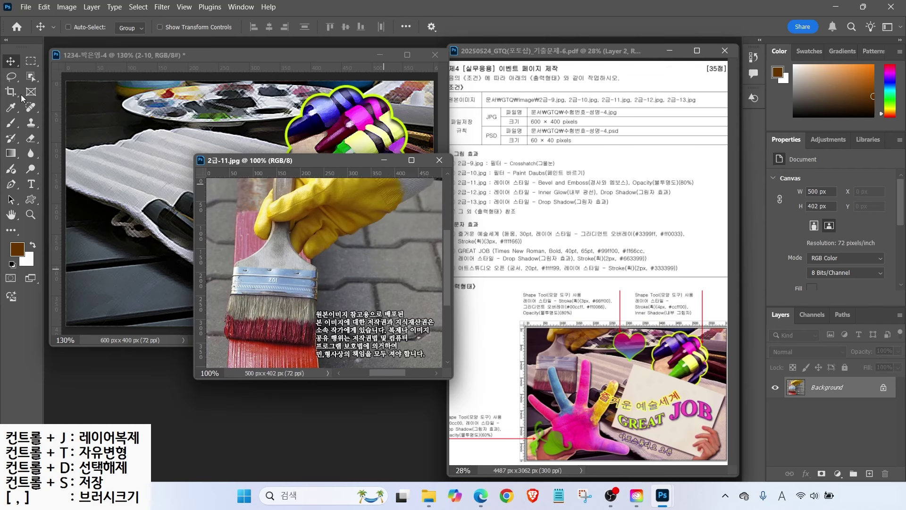
- Select the yellow-gloved hand and paintbrush in 2급-11.jpg, subtracting the red painted board from the selection
click(31, 77)
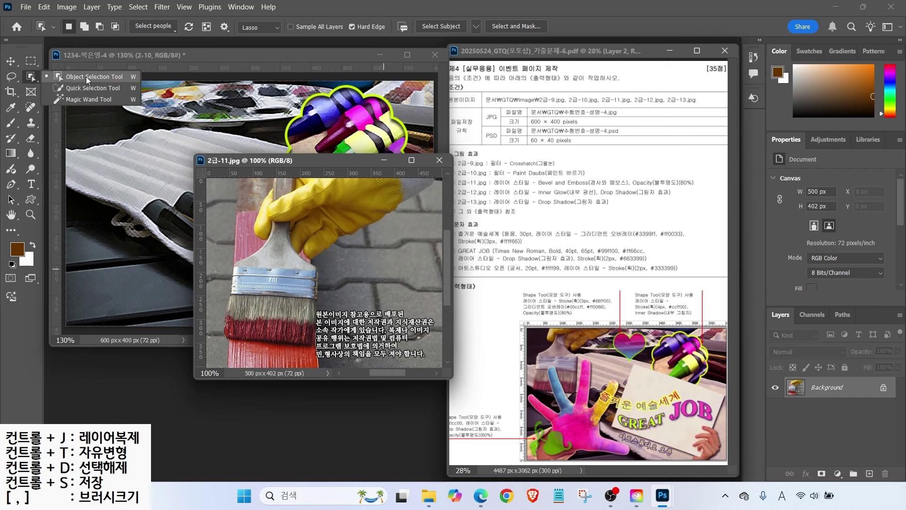
click(86, 75)
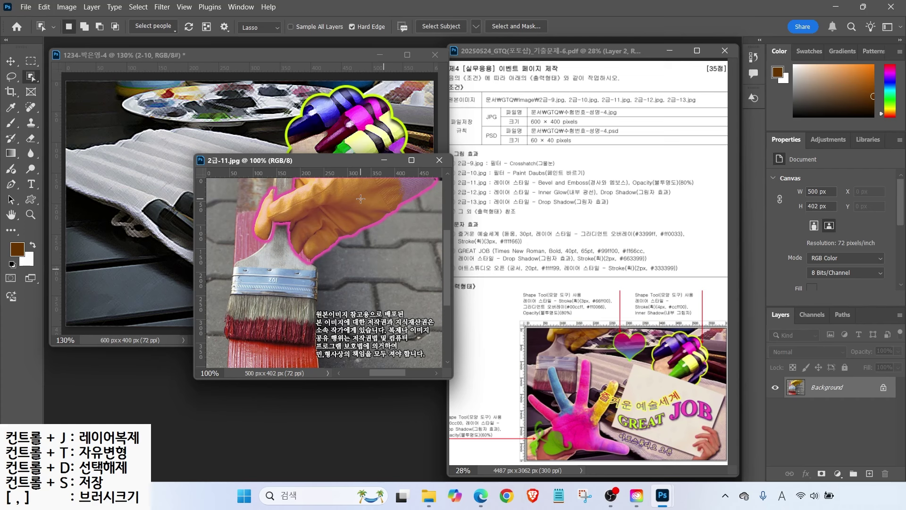
click(303, 225)
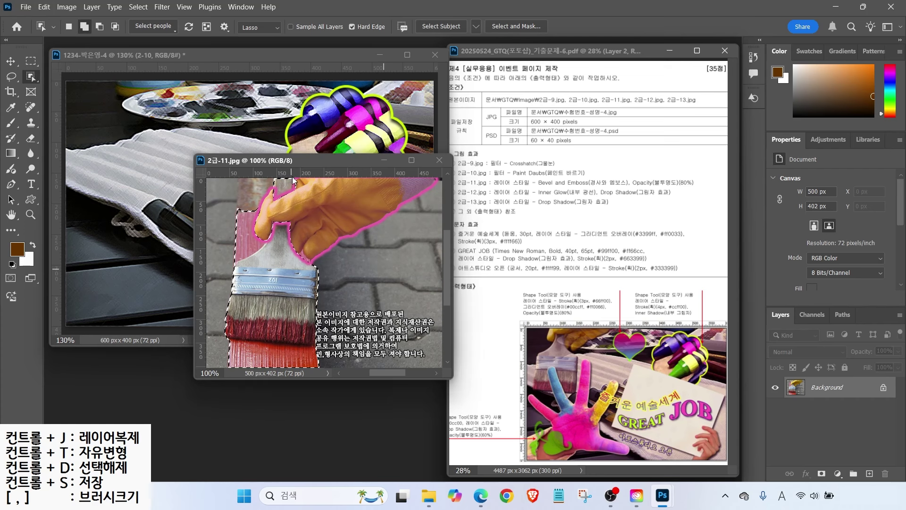
right_click(31, 77)
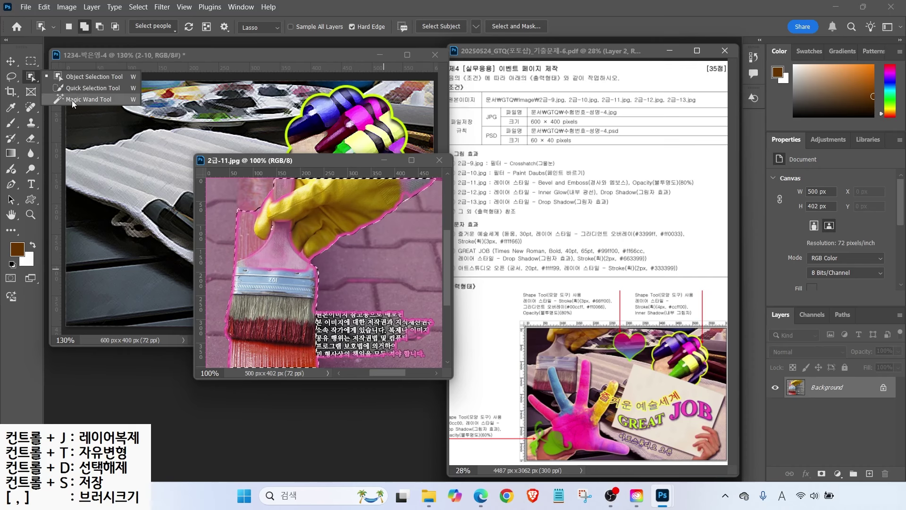
click(86, 88)
drag(249, 224, 244, 249)
mouse_move(250, 358)
mouse_down()
mouse_move(270, 361)
mouse_move(273, 350)
mouse_move(228, 344)
mouse_move(299, 355)
mouse_up()
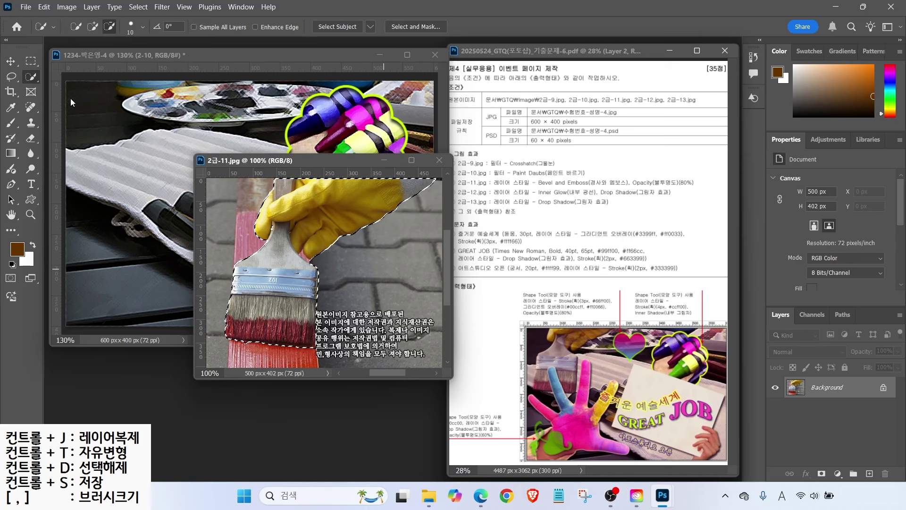
- Copy the selected glove and brush into the event page document and rename the new layer 2-11
key(v)
drag(296, 194, 108, 152)
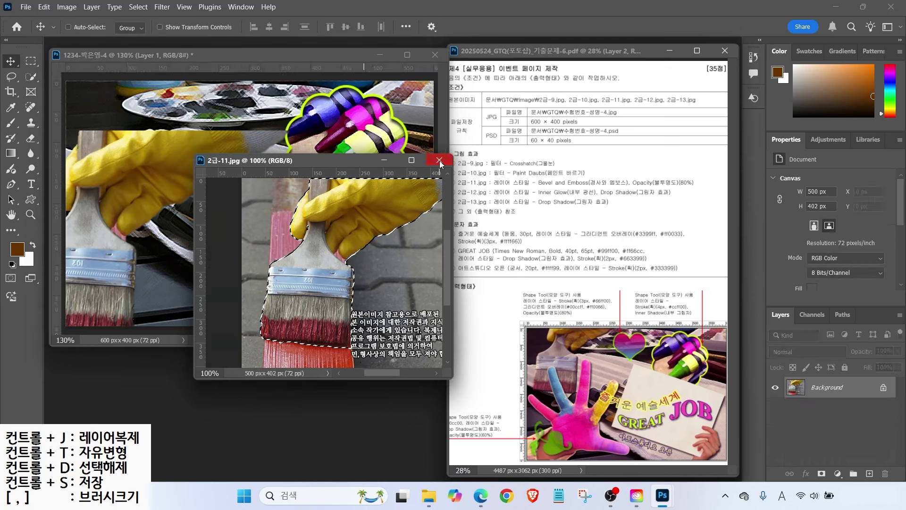
double_click(820, 389)
text(2-11)
key(Return)
- Scale the 2-11 brush to about 65% and place it in the canvas's upper-left corner, around X 15 px, Y -38 px
key(ctrl+t)
drag(291, 247, 165, 246)
mouse_move(106, 202)
mouse_down()
mouse_move(190, 144)
mouse_move(168, 71)
mouse_up()
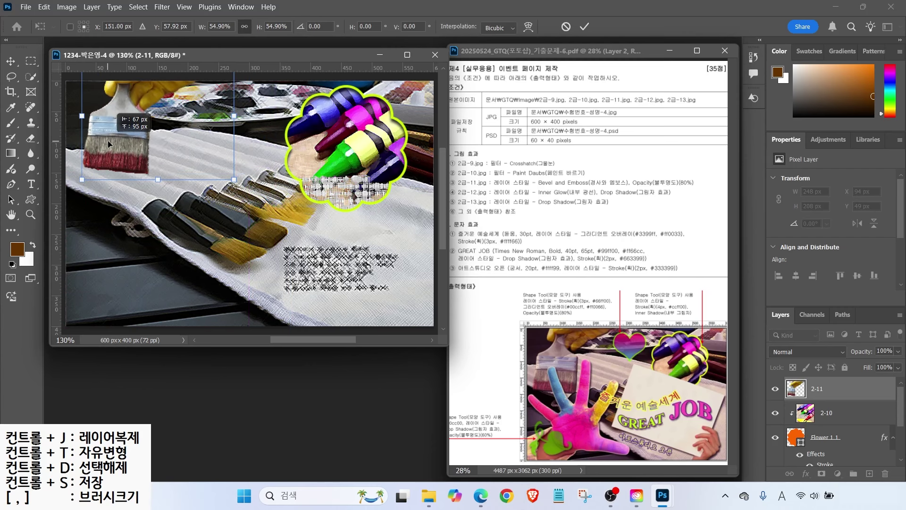
drag(227, 177, 240, 208)
key(Return)
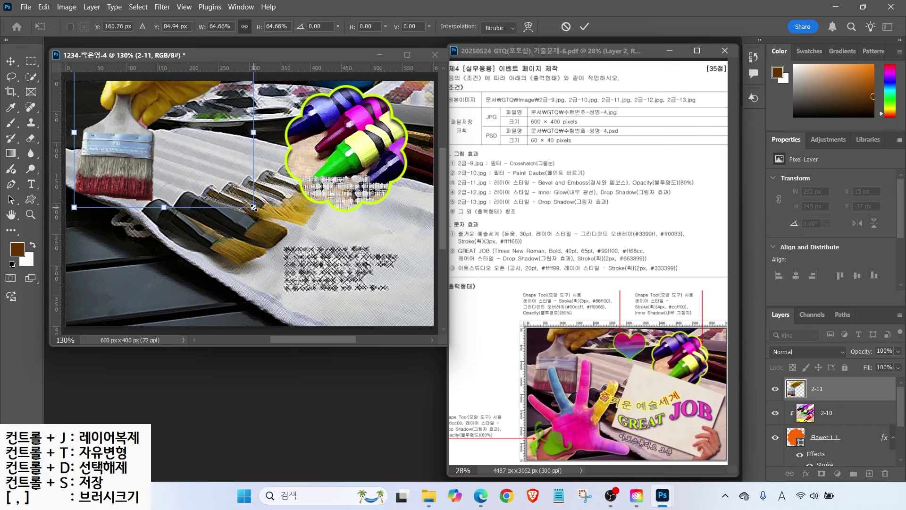
- Apply a Bevel & Emboss layer style with an inner bevel to the 2-11 brush layer
click(806, 474)
click(821, 378)
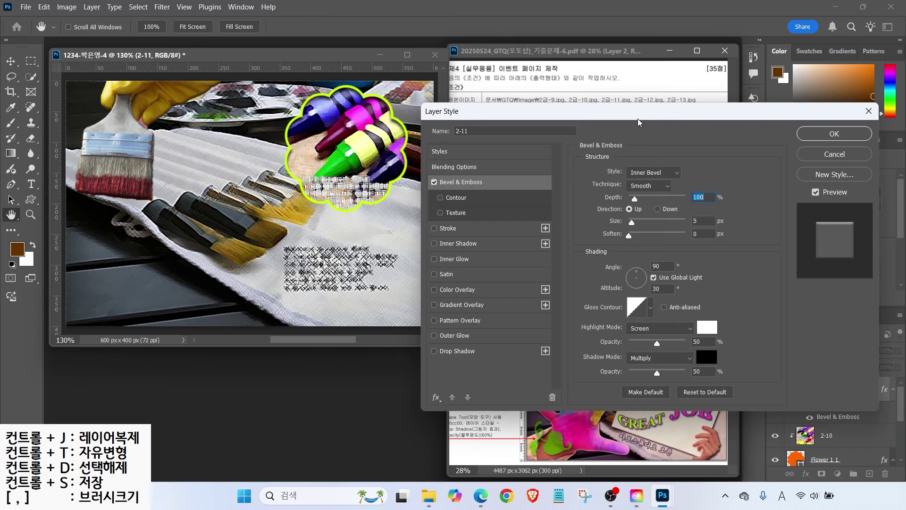
click(457, 351)
click(434, 351)
click(812, 136)
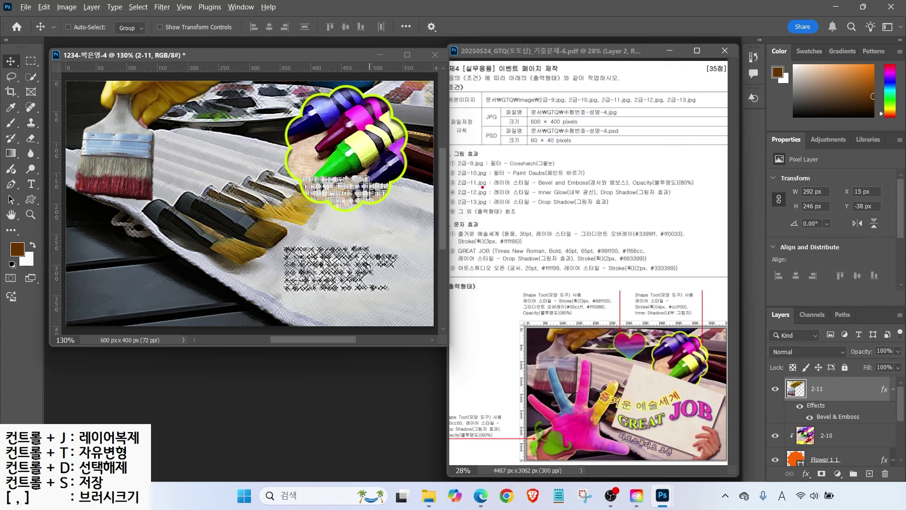
- Set the opacity of the 2-11 brush layer to 80%, as the exam conditions require
mouse_move(495, 188)
mouse_down()
mouse_move(609, 188)
mouse_move(620, 202)
mouse_move(700, 188)
mouse_up()
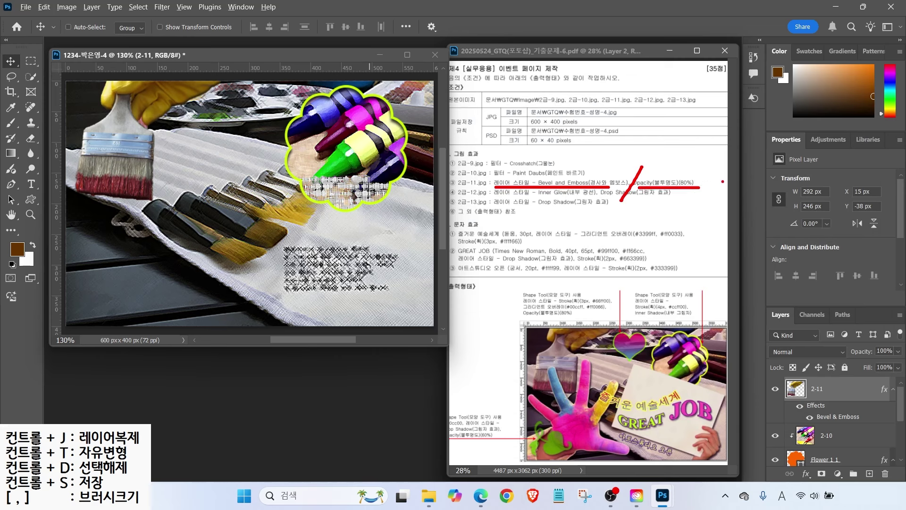
mouse_move(764, 301)
mouse_down()
mouse_move(839, 345)
mouse_move(904, 363)
mouse_up()
drag(852, 339, 900, 359)
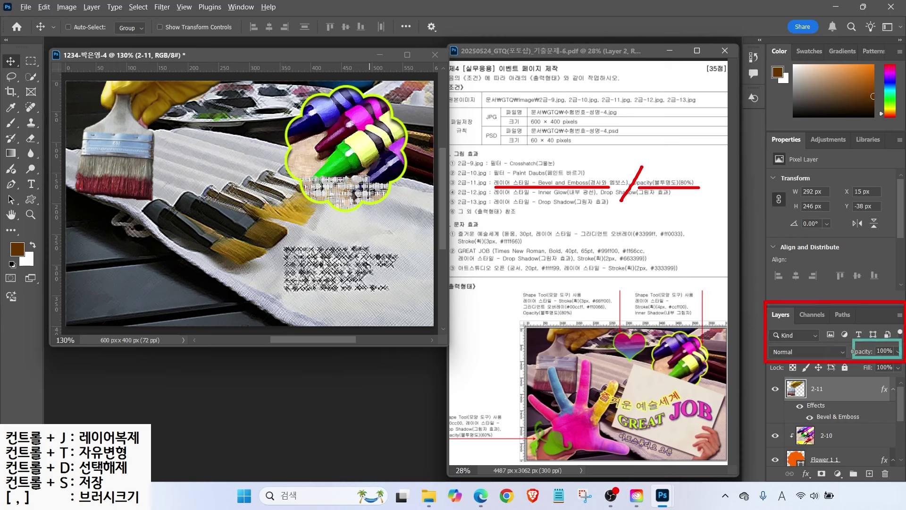
drag(848, 313, 871, 343)
key(Escape)
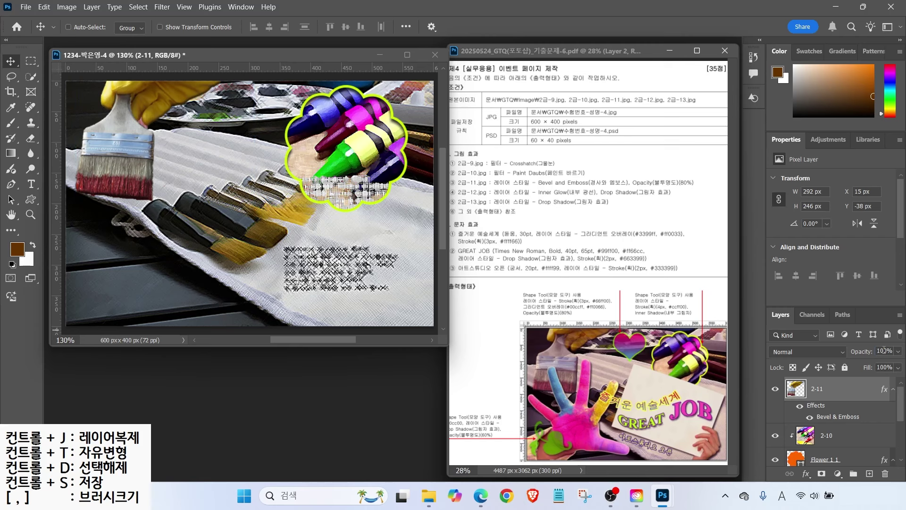
text(80)
key(Return)
key(ctrl)
key(ctrl)
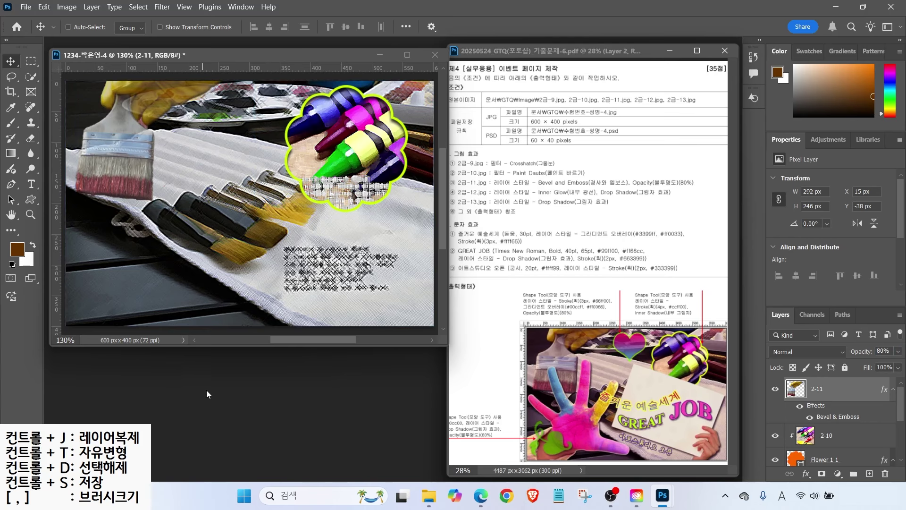
- Open the source image 2급-12.jpg from the GTQ image folder
key(ctrl+o)
click(460, 283)
click(418, 373)
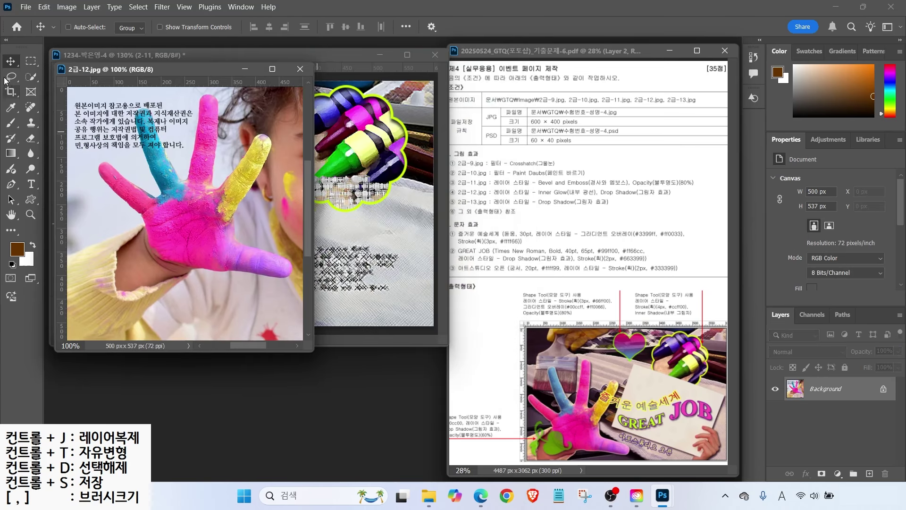
- Select the painted hand in 2급-12.jpg and extend the selection over the wrist and the yellow sleeve
right_click(31, 77)
click(70, 75)
mouse_move(70, 240)
mouse_down()
mouse_move(122, 222)
mouse_move(90, 161)
mouse_move(174, 128)
mouse_move(219, 88)
mouse_move(230, 153)
mouse_move(272, 126)
mouse_move(254, 228)
mouse_move(297, 283)
mouse_move(185, 288)
mouse_move(169, 299)
mouse_move(66, 309)
mouse_move(71, 241)
mouse_up()
right_click(31, 77)
click(71, 87)
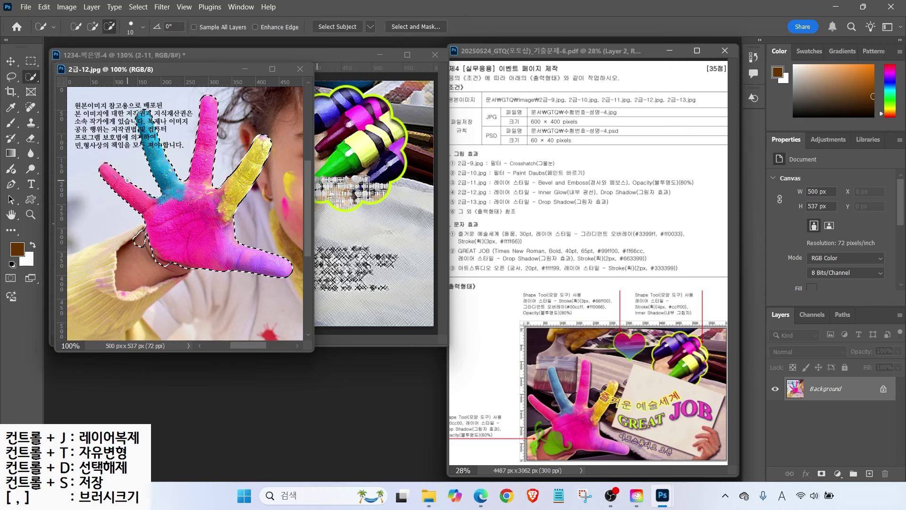
click(134, 262)
click(109, 281)
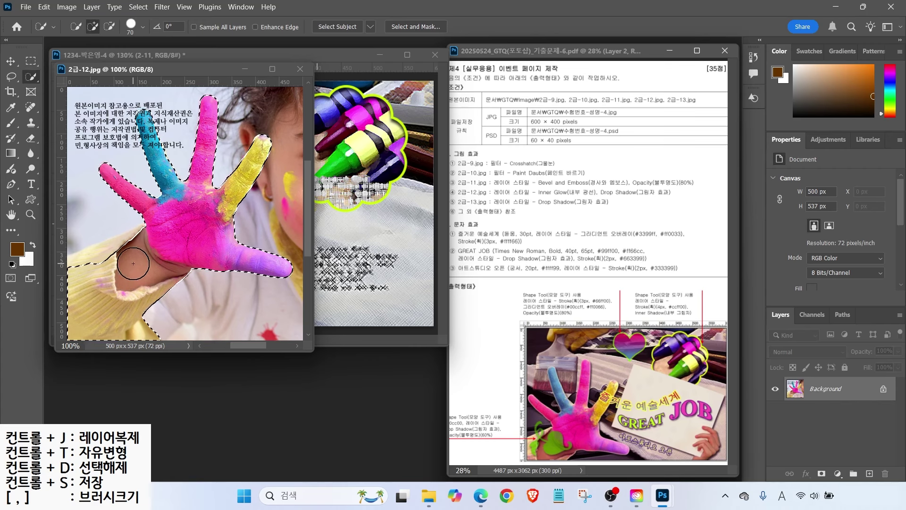
- Copy the selected hand into the event page document, close 2급-12.jpg, and rename the new layer 2-12
drag(151, 71, 231, 162)
click(11, 61)
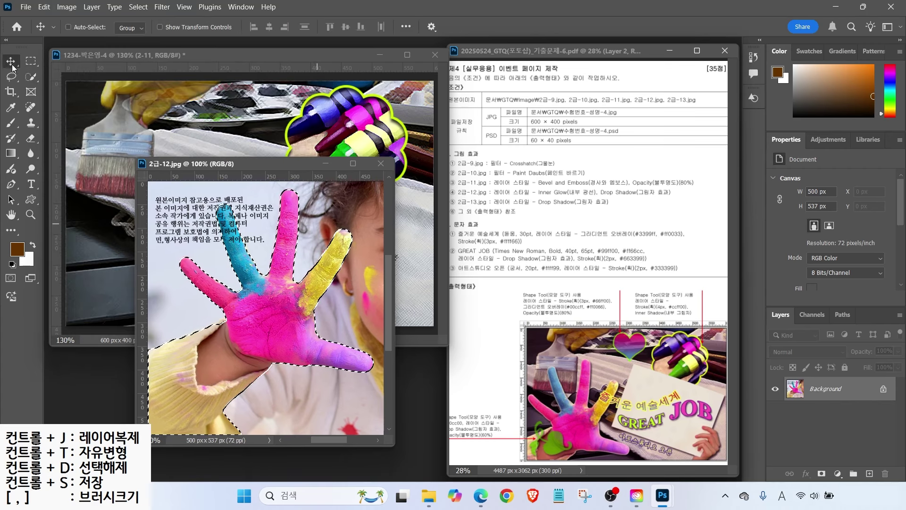
drag(243, 300, 112, 225)
click(255, 404)
click(380, 159)
double_click(817, 388)
text(2-12)
key(Return)
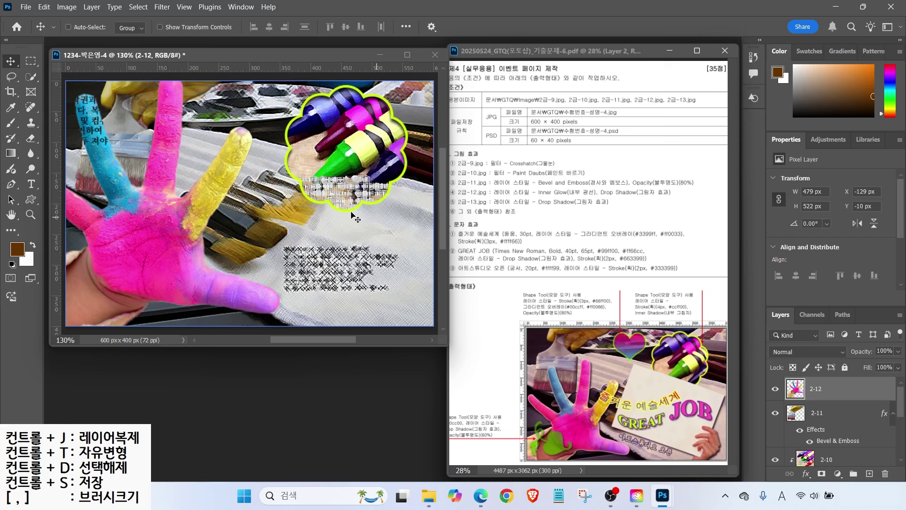
- Scale the 2-12 hand to about 74% and place it in the canvas's lower-left area, around X -44 px, Y 84 px
key(ctrl+t)
drag(280, 75, 182, 181)
drag(170, 240, 222, 217)
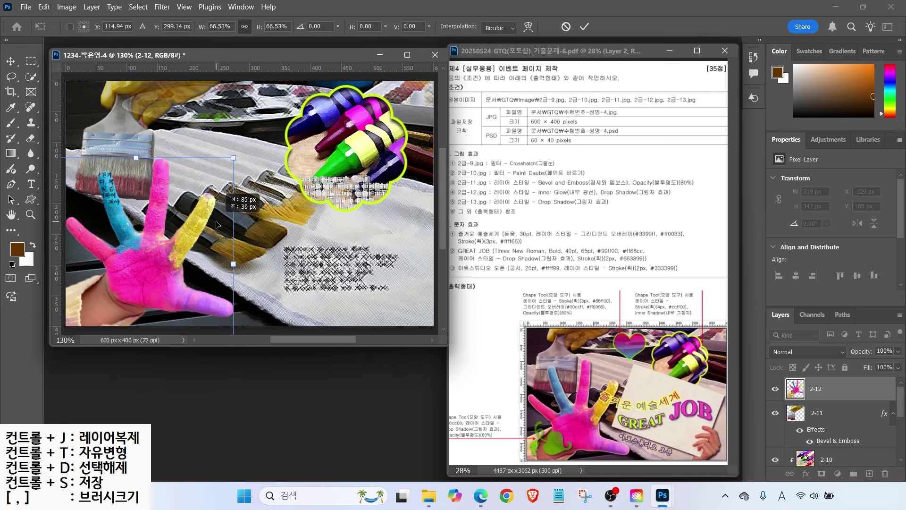
drag(233, 158, 257, 132)
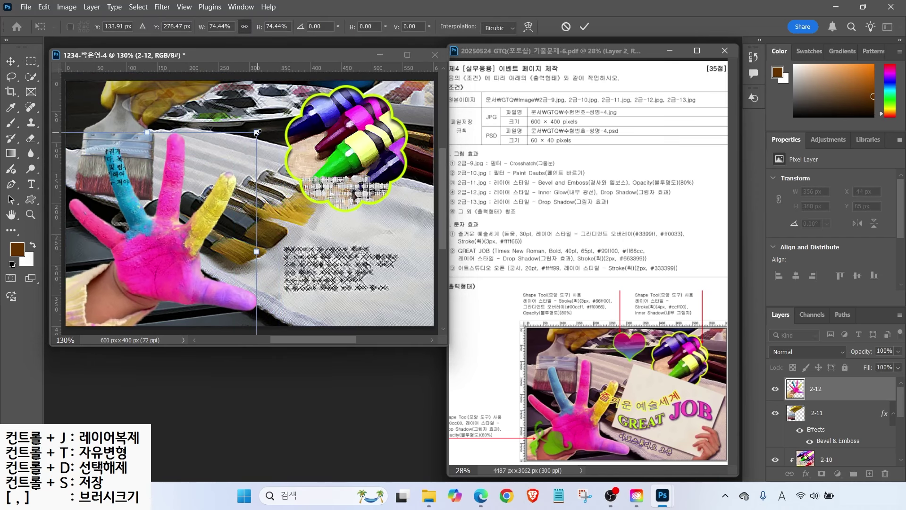
key(Return)
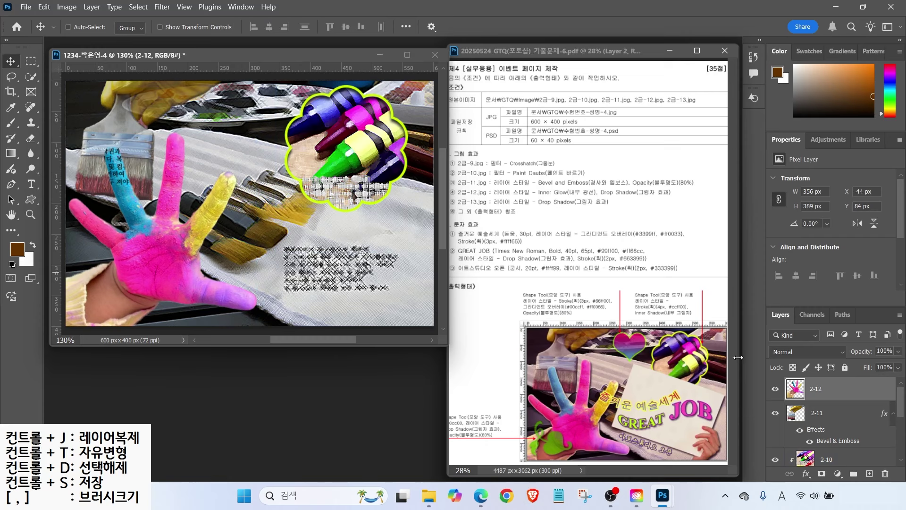
- Add Inner Glow and Drop Shadow layer styles to the 2-12 hand layer
click(805, 473)
click(804, 405)
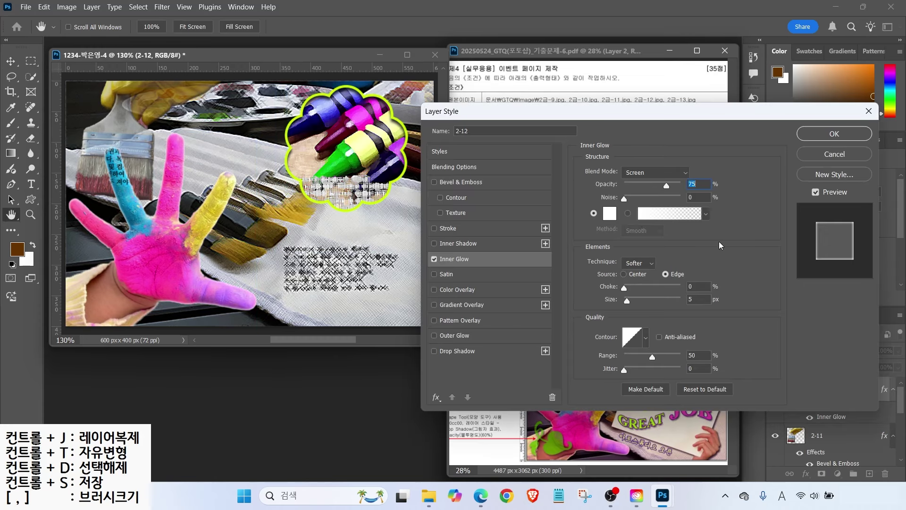
click(471, 351)
key(Return)
- Open 2급-13.jpg from the GTQ image folder and select the white sheet together with the hand holding it
key(ctrl+o)
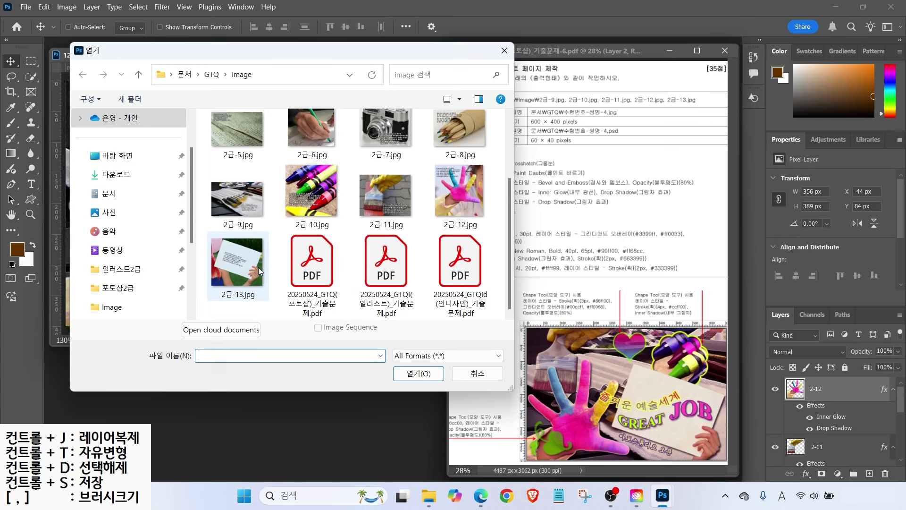
double_click(258, 268)
click(30, 76)
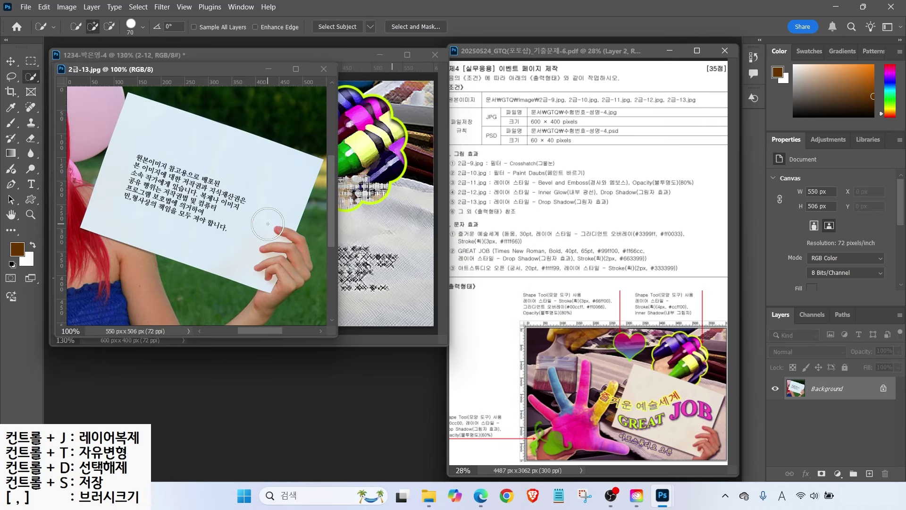
key(shift+w)
mouse_move(278, 225)
mouse_down()
mouse_move(319, 238)
mouse_move(227, 330)
mouse_move(283, 219)
mouse_move(276, 227)
mouse_up()
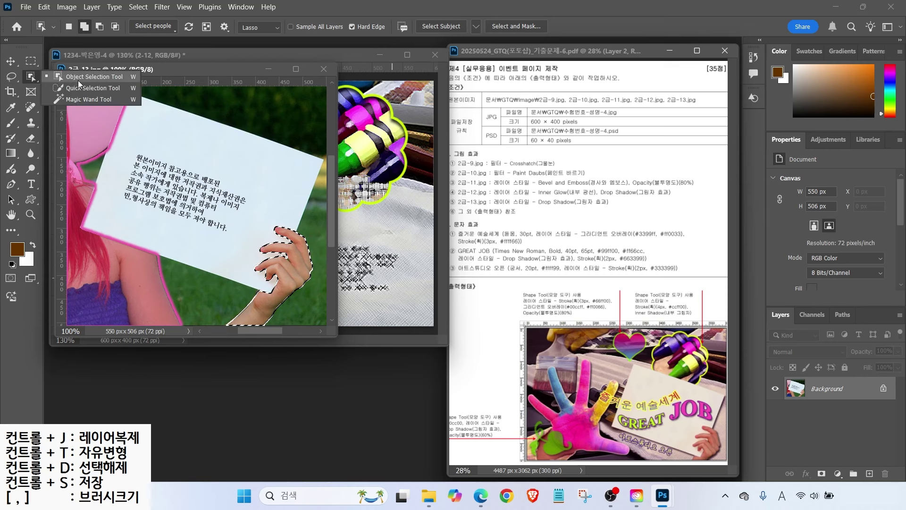
click(197, 172)
- Copy the selected sheet and hand into the event page document, close 2급-13.jpg, and rename the new layer 2-13
drag(157, 69, 308, 161)
click(10, 62)
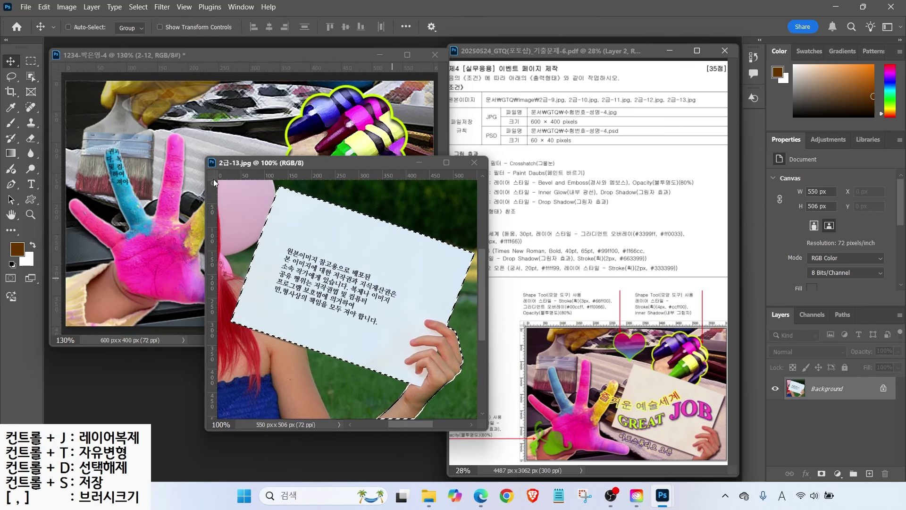
drag(326, 240, 161, 201)
click(475, 161)
double_click(821, 389)
text(2-13)
key(Return)
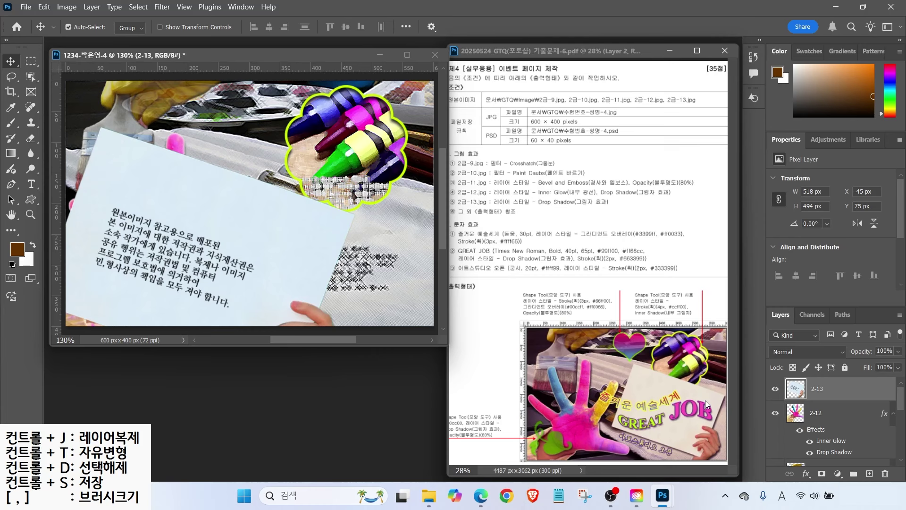
- Scale the 2-13 sheet to about 347 × 330 px and place it in the canvas's lower-right area, around X 253 px, Y 111 px
key(ctrl+t)
drag(355, 127, 249, 227)
drag(210, 288, 344, 241)
key(Return)
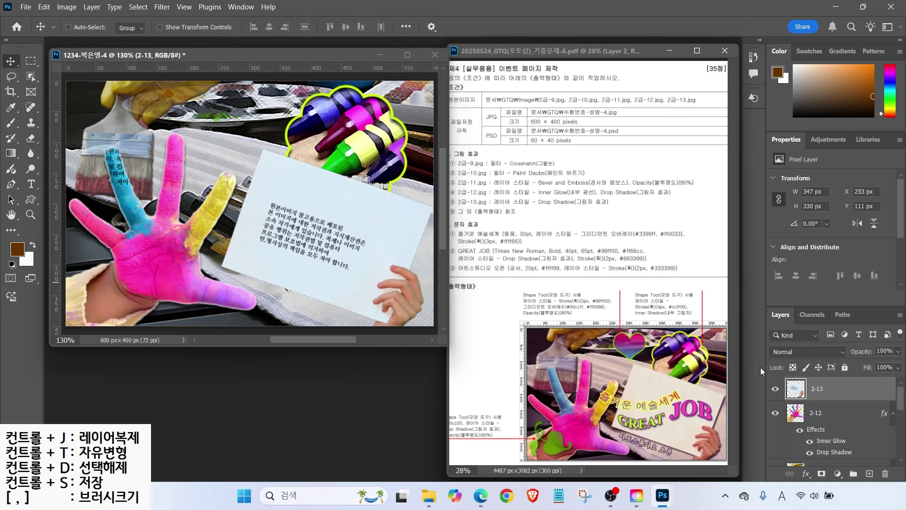
- Add a Drop Shadow layer style to the 2-13 layer
click(805, 473)
click(822, 467)
key(Return)
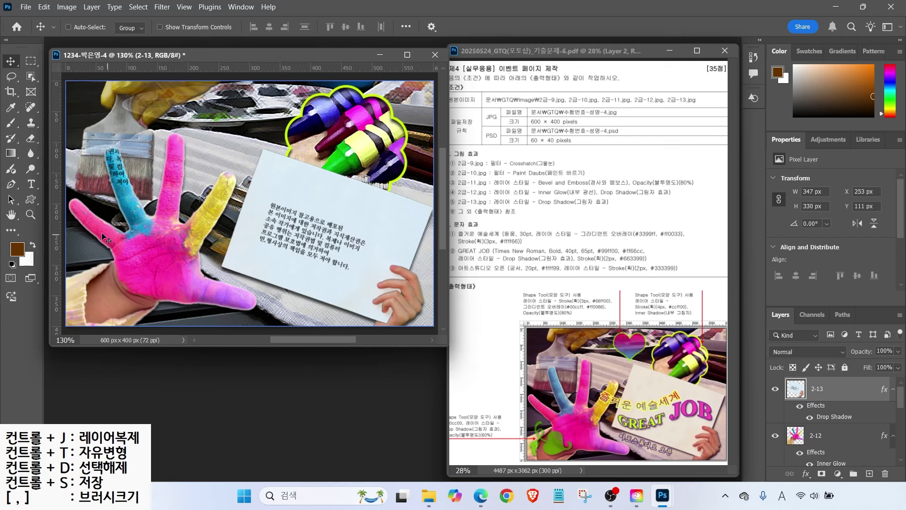
- Draw a filled heart custom shape about 106 × 92 px near the canvas's upper edge, beside the crayon badge
click(31, 199)
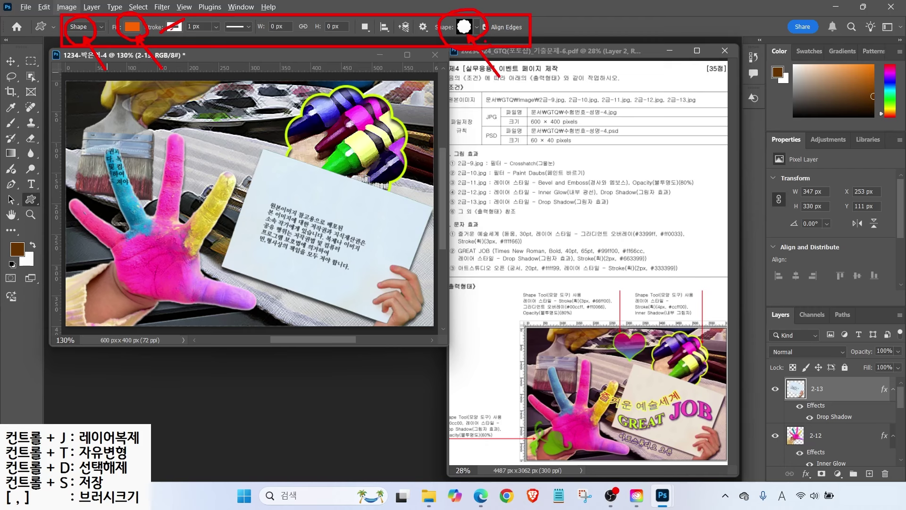
click(472, 27)
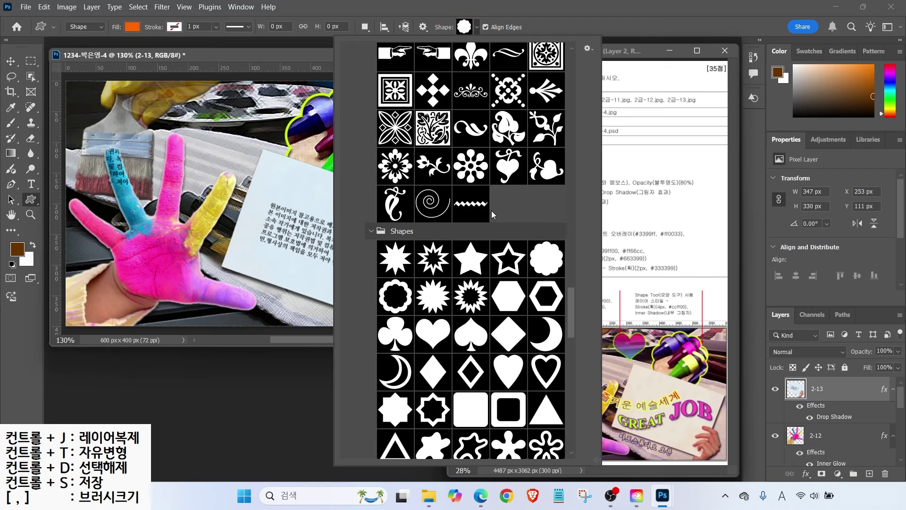
double_click(437, 344)
drag(217, 89, 279, 143)
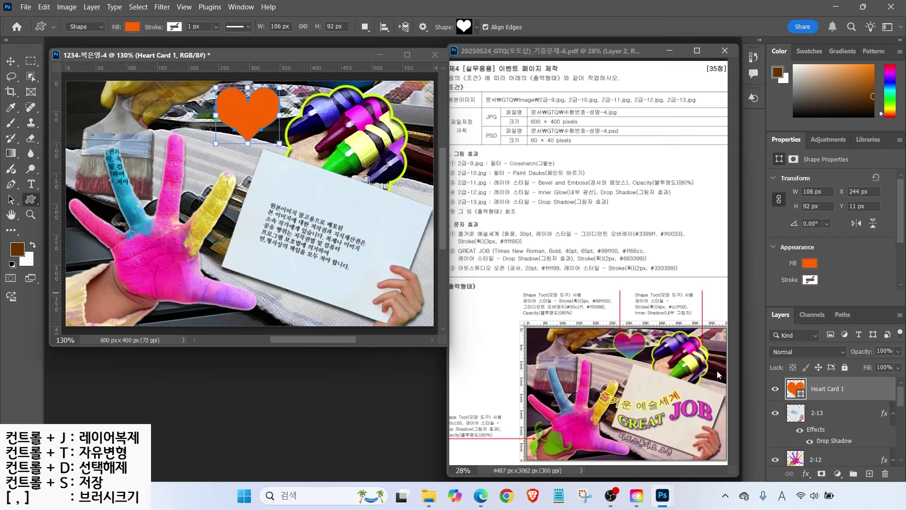
- Add a Gradient Overlay from #00ccff to #ff0066 to the heart shape
click(806, 473)
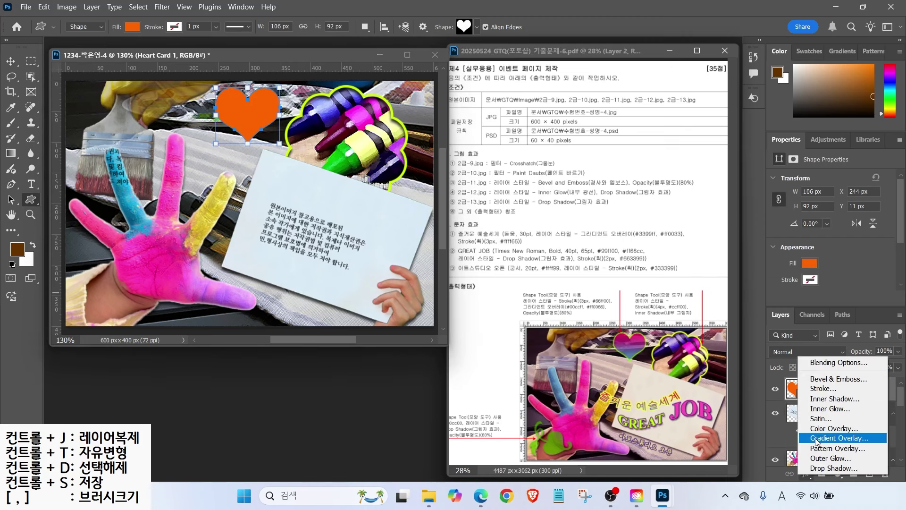
click(814, 435)
click(651, 198)
double_click(396, 300)
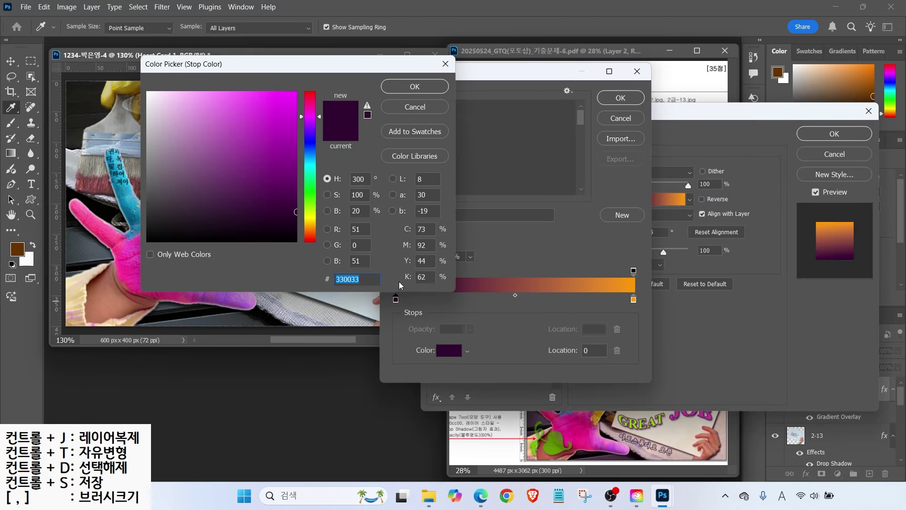
text(00ccff)
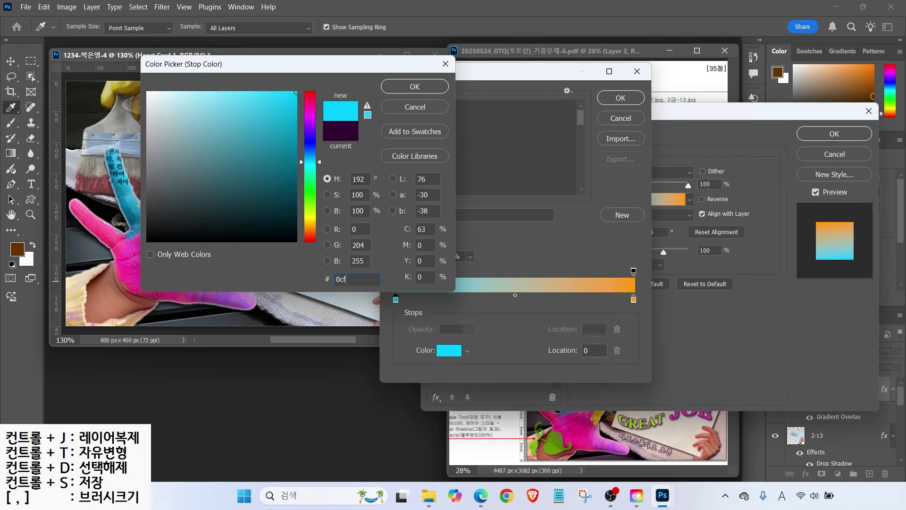
key(Return)
double_click(633, 300)
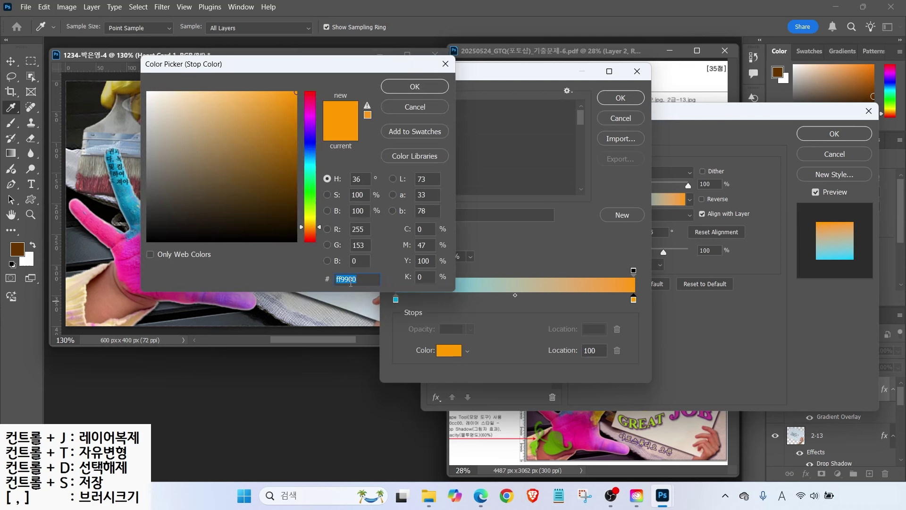
text(ff0066)
key(Return)
click(620, 98)
- Add a 3 px Stroke in #66ff00 to the heart shape
click(448, 228)
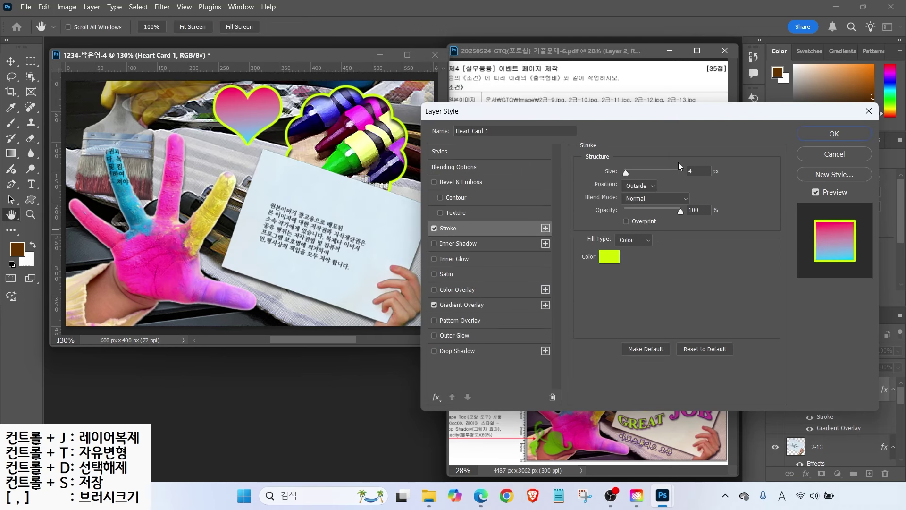
click(614, 257)
text(66ff00)
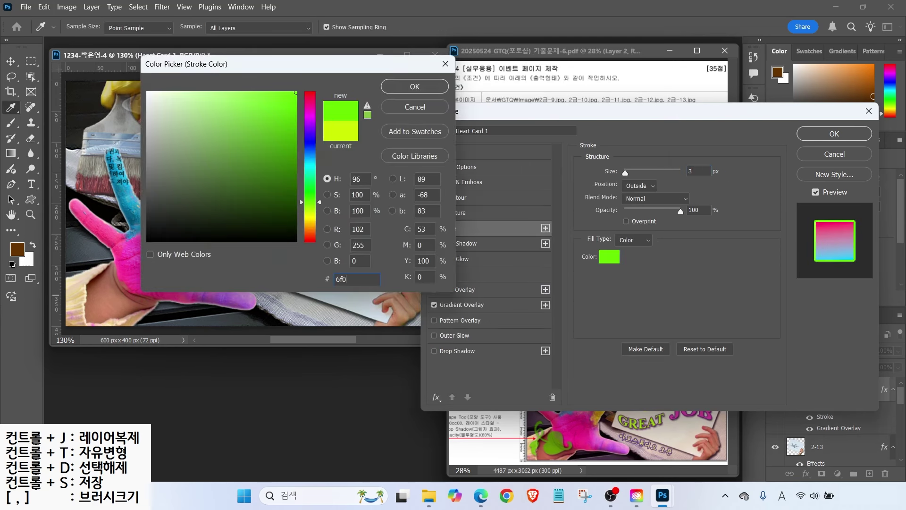
key(Return)
click(834, 134)
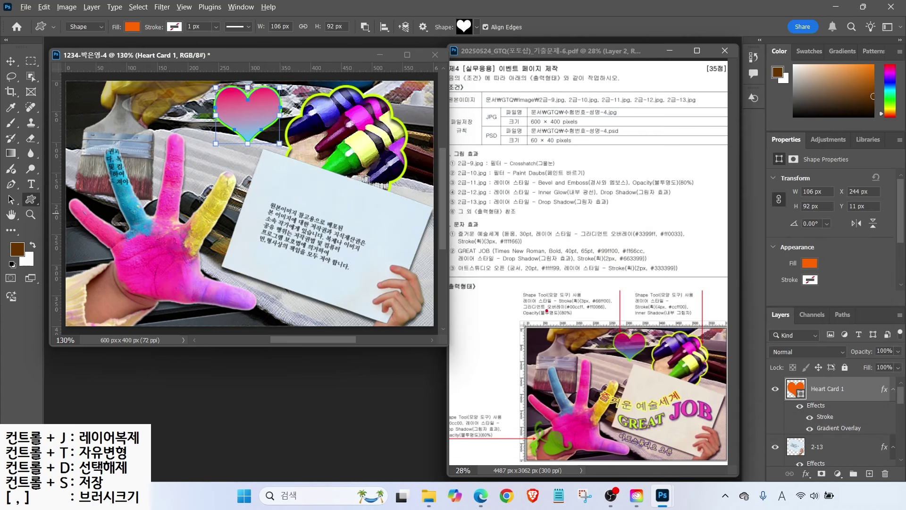
- Set the heart's layer opacity to 80% and move it slightly down to about X 247 px, Y 19 px
drag(523, 315, 587, 316)
drag(764, 297, 904, 359)
key(Escape)
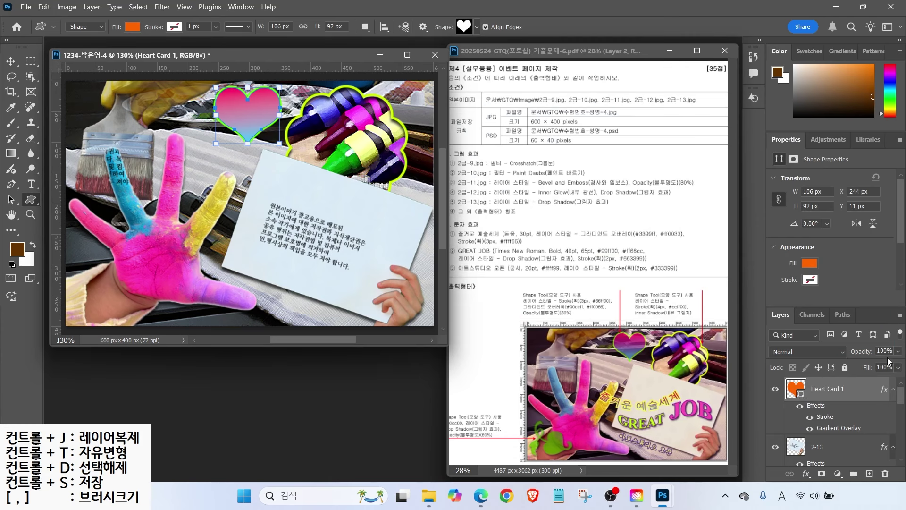
double_click(881, 351)
text(80)
key(Return)
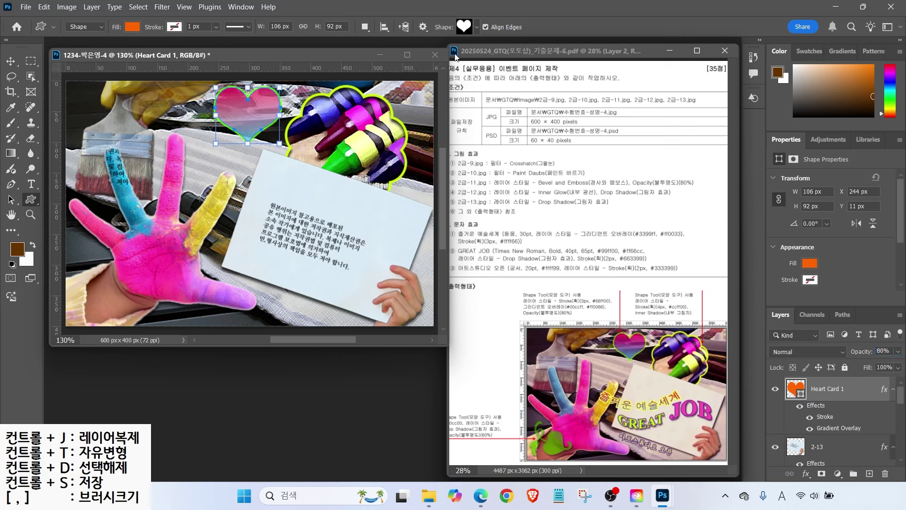
click(10, 60)
drag(256, 111, 259, 116)
- Draw a Hedera 2 custom shape about 111 × 90 px over the wrist of the painted hand
click(31, 199)
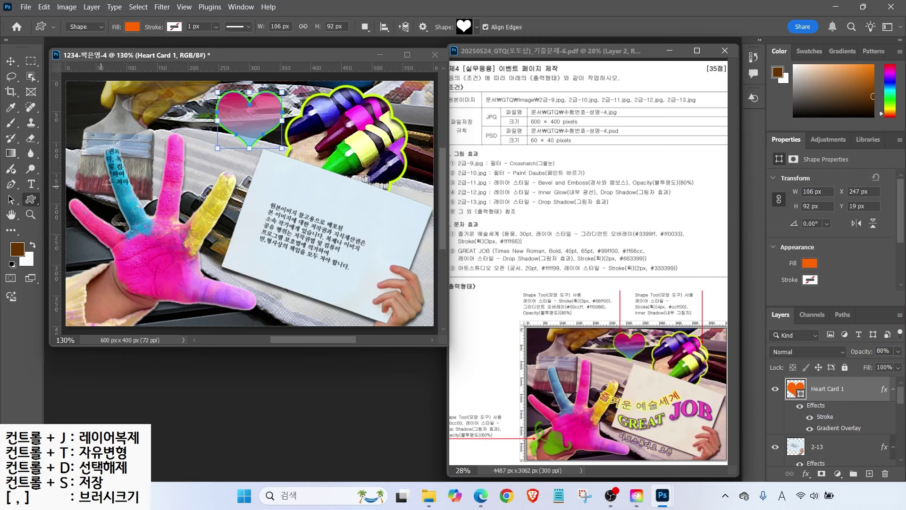
click(471, 27)
double_click(546, 167)
drag(103, 257, 160, 312)
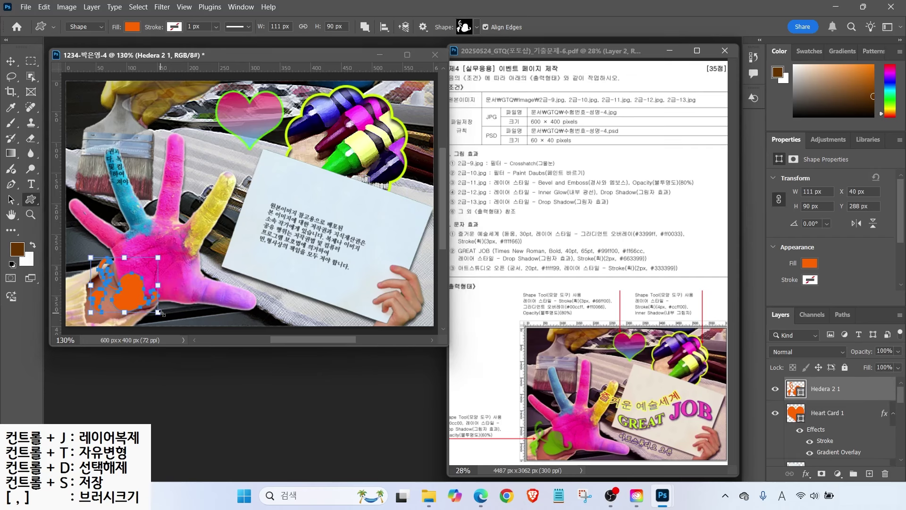
- Fill the Hedera shape with #00ff00, add a Drop Shadow, and set its layer opacity to 60%
double_click(794, 390)
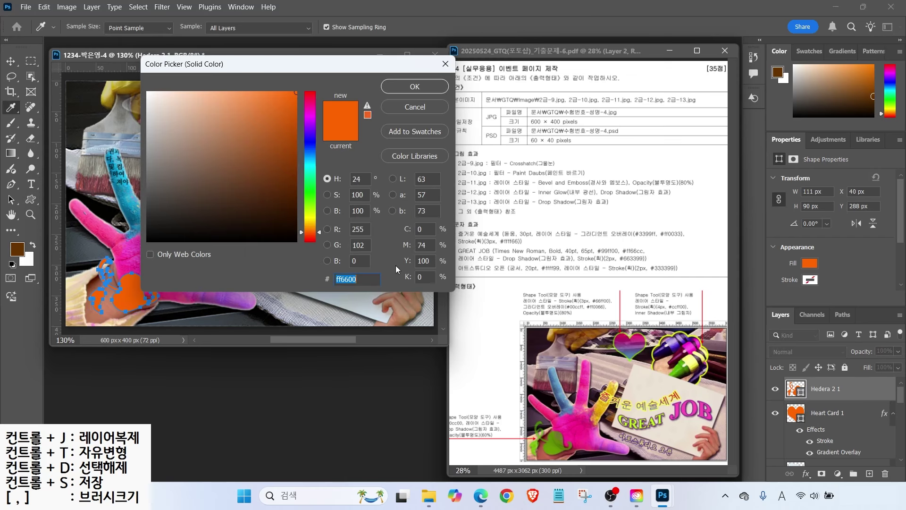
text(00ff00)
key(Return)
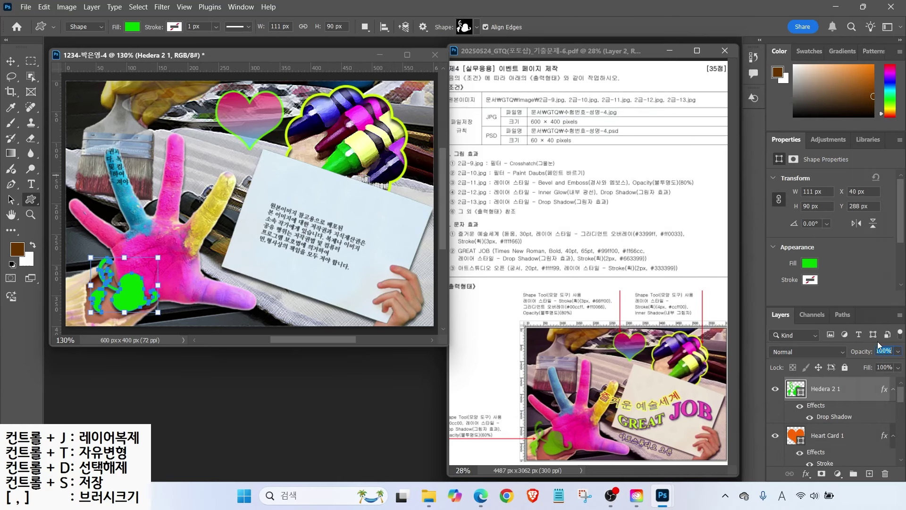
key(6)
- Scale the Hedera shape to about 115%, rotate it about 7.4°, and place it in the canvas's lower-left corner
key(v)
drag(132, 292, 108, 292)
key(ctrl+t)
drag(131, 257, 158, 247)
drag(119, 303, 127, 308)
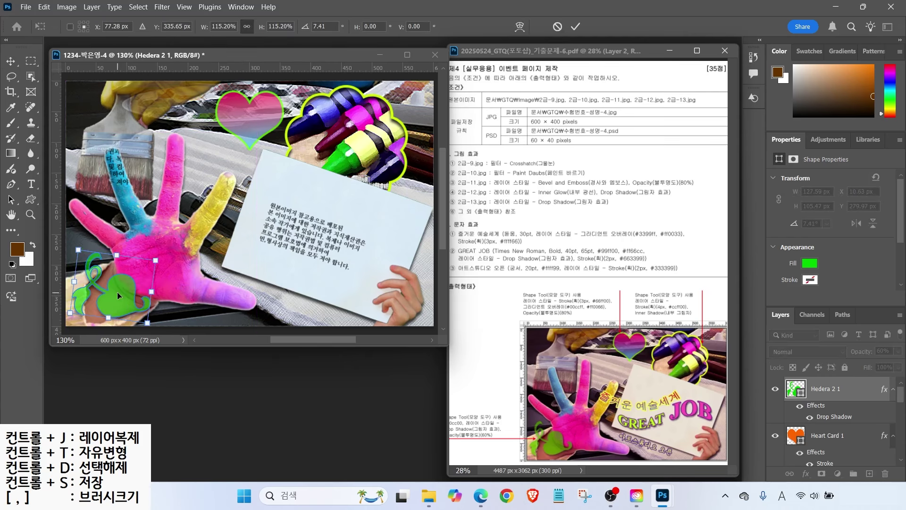
key(Return)
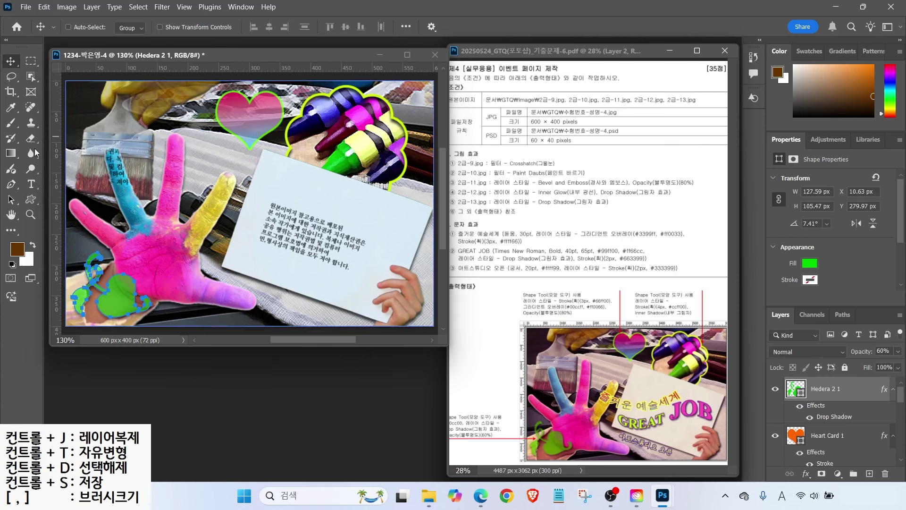
- Add the text 즐거운 예술세계 over the upper part of the painted hand
click(31, 183)
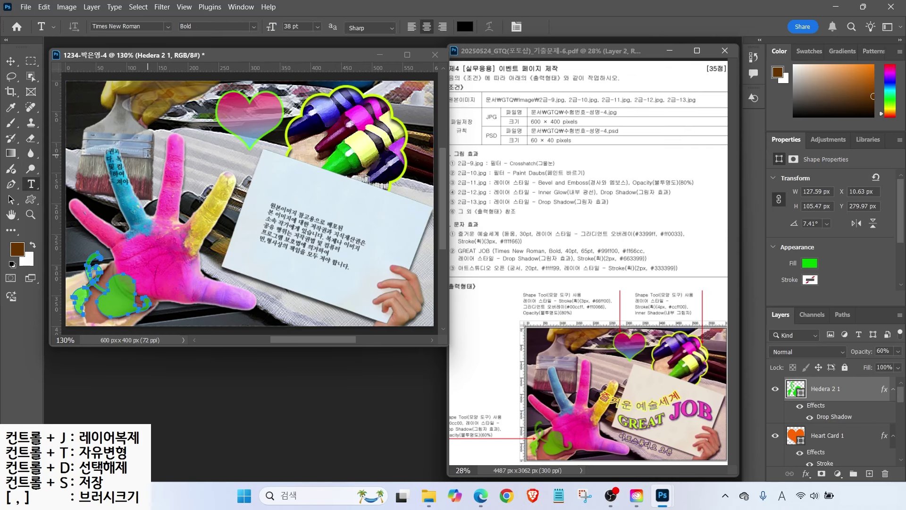
click(148, 153)
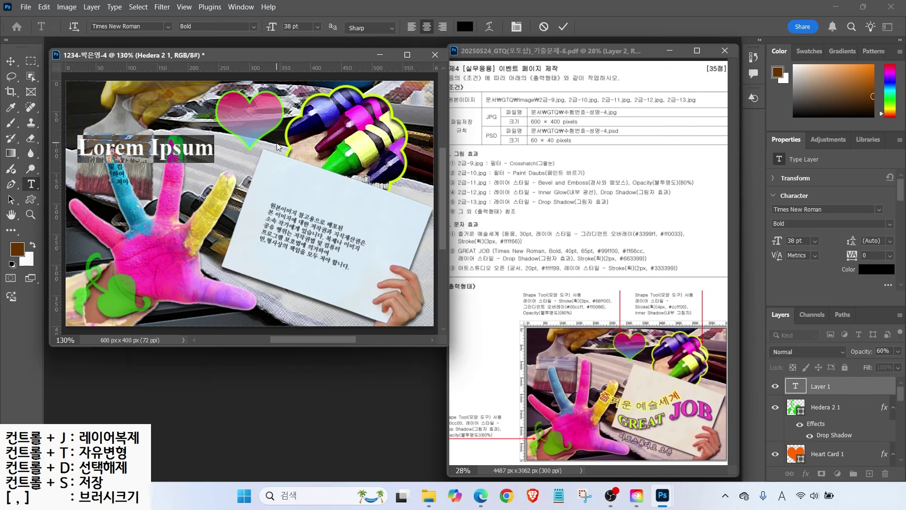
text(즐거운 예술세계)
key(ctrl+Return)
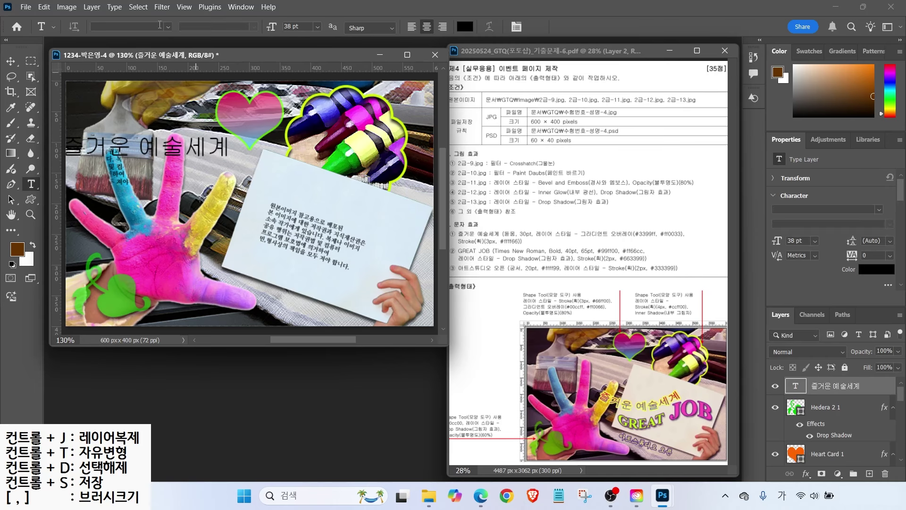
- Set the 즐거운 예술세계 text to the 돋움 font at 30 pt
click(168, 28)
click(222, 195)
click(272, 28)
text(30)
key(Return)
- Add a Gradient Overlay from #3399ff to #ff0033 to the 즐거운 예술세계 text
click(806, 473)
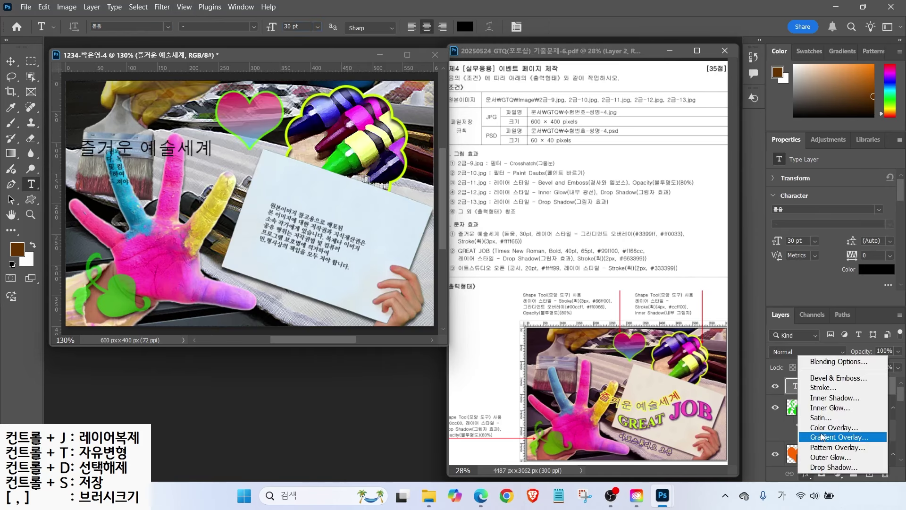
click(783, 380)
click(663, 198)
double_click(397, 299)
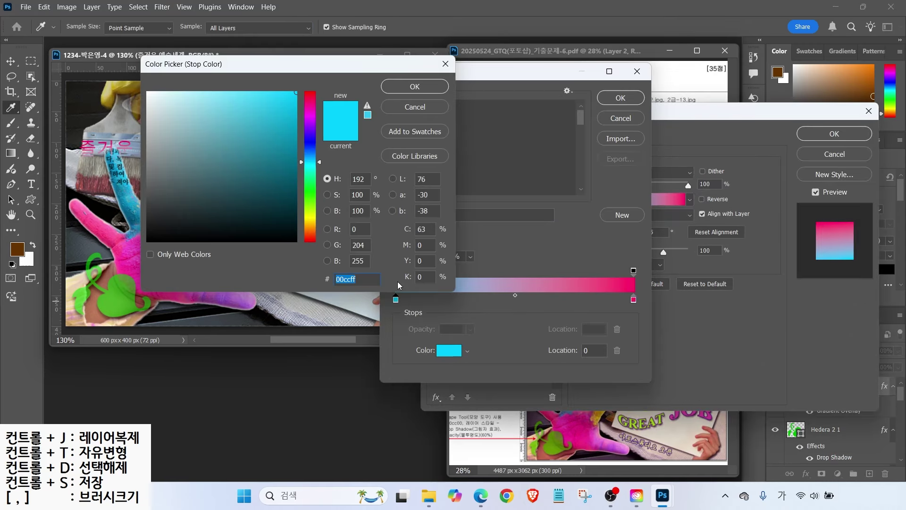
text(3399ff)
key(Return)
click(634, 299)
double_click(633, 299)
text(ff0066)
key(Return)
click(620, 97)
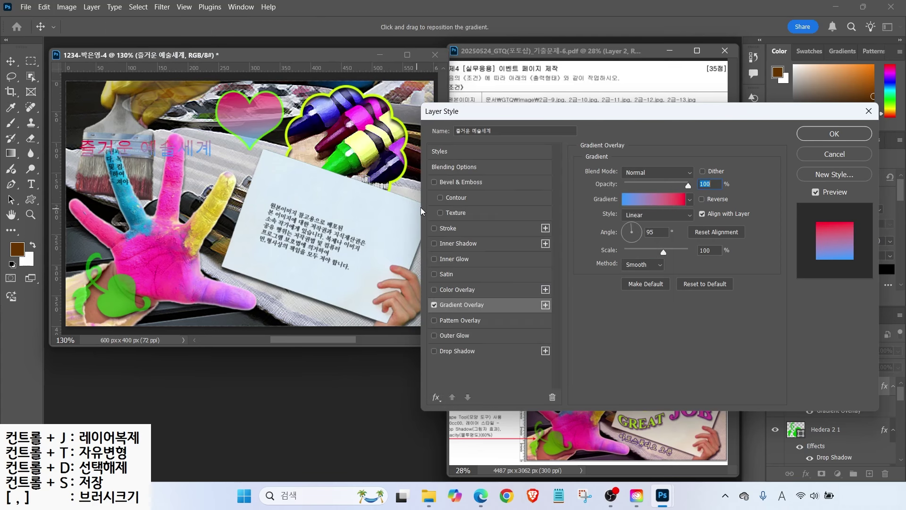
- Add a #ffff66 Stroke to the 즐거운 예술세계 text and move it across the yellow finger and the white sheet
click(449, 231)
click(609, 255)
text(ffff66)
key(Return)
key(Return)
key(v)
drag(145, 147, 242, 200)
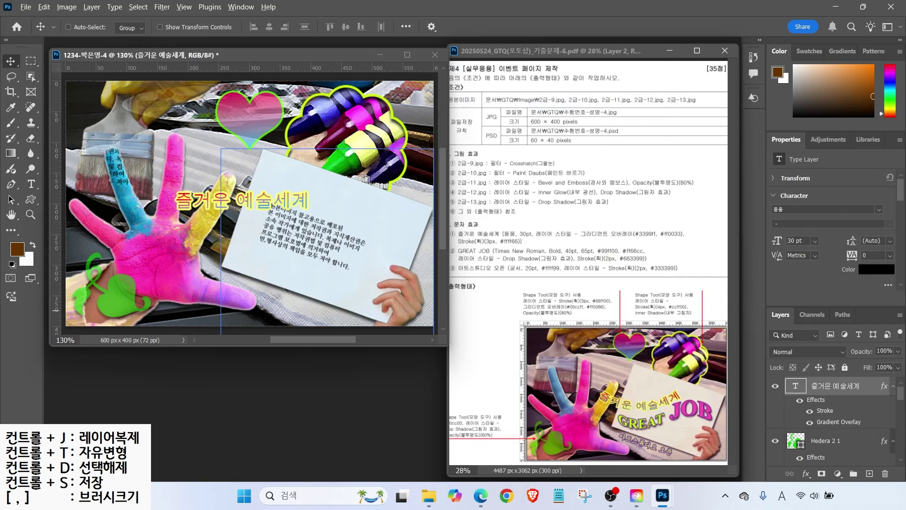
- Warp the 즐거운 예술세계 text with an Arc style bent downward and move it onto the white sheet's upper edge
drag(603, 392, 666, 400)
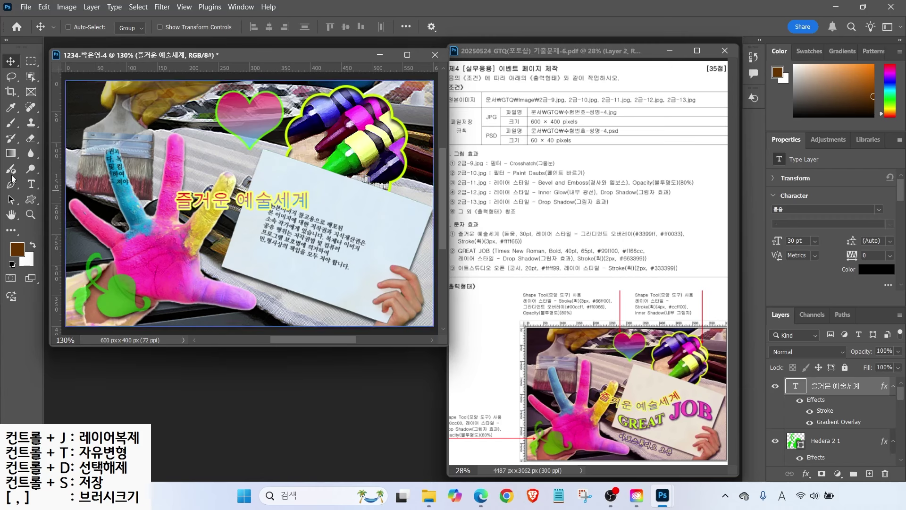
key(t)
click(488, 27)
click(519, 138)
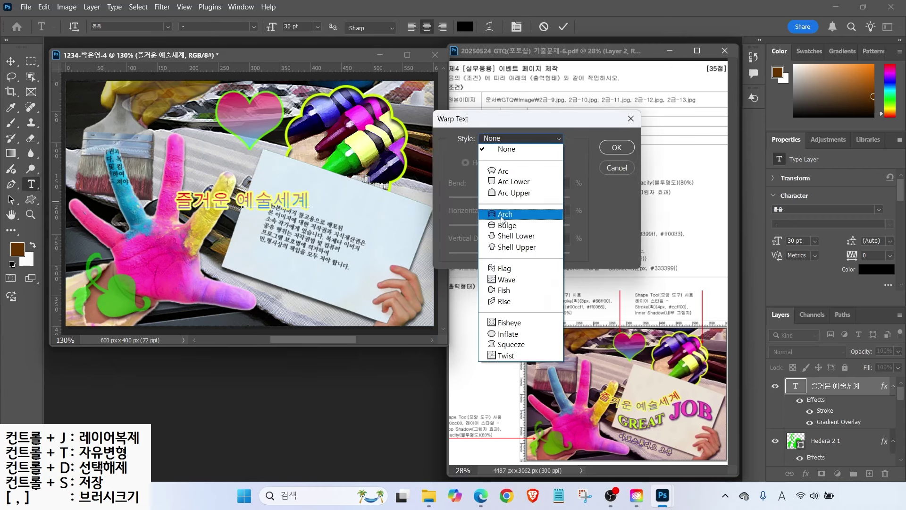
click(502, 173)
drag(537, 200, 491, 200)
key(Return)
key(v)
drag(282, 222, 322, 215)
- Add the text GREAT JOB across the palm and the white sheet in Times New Roman Bold at 40 pt
key(t)
click(224, 250)
key(BackSpace)
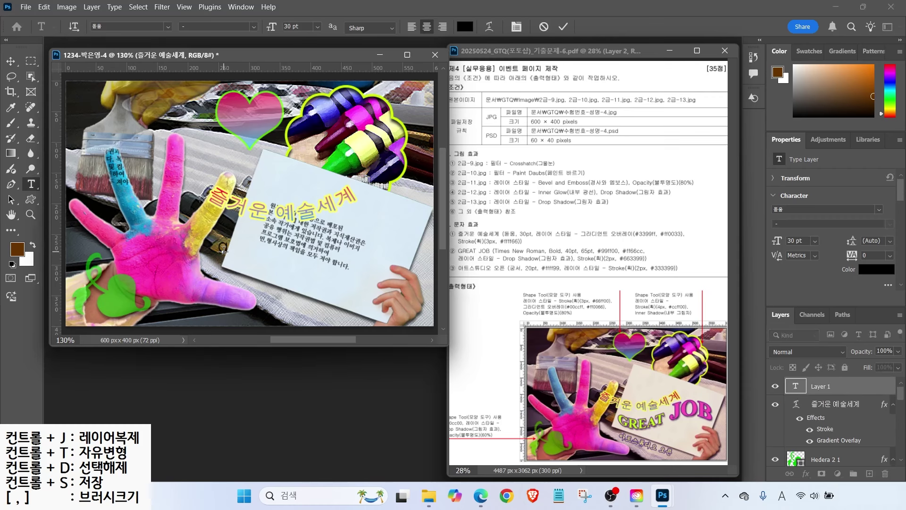
text(GREAT JOB)
click(169, 27)
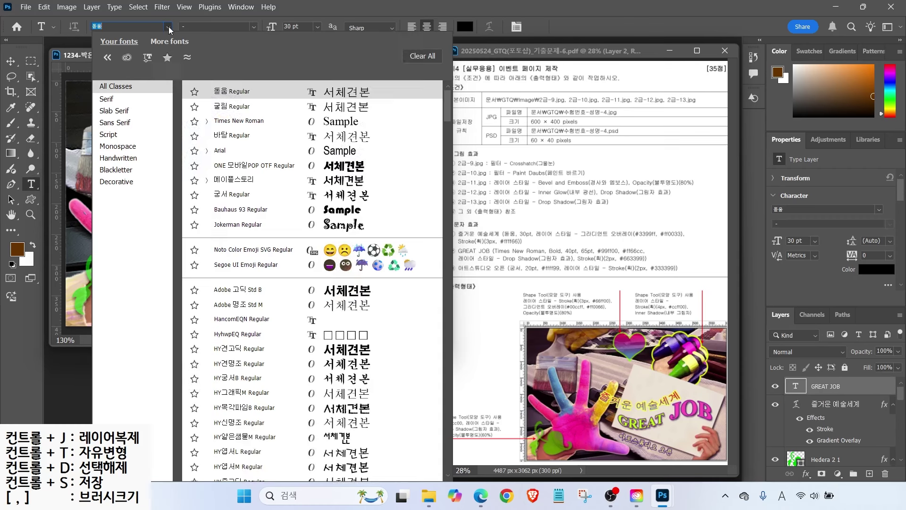
text(Times New Roman)
key(Tab)
text(b)
key(Tab)
text(40)
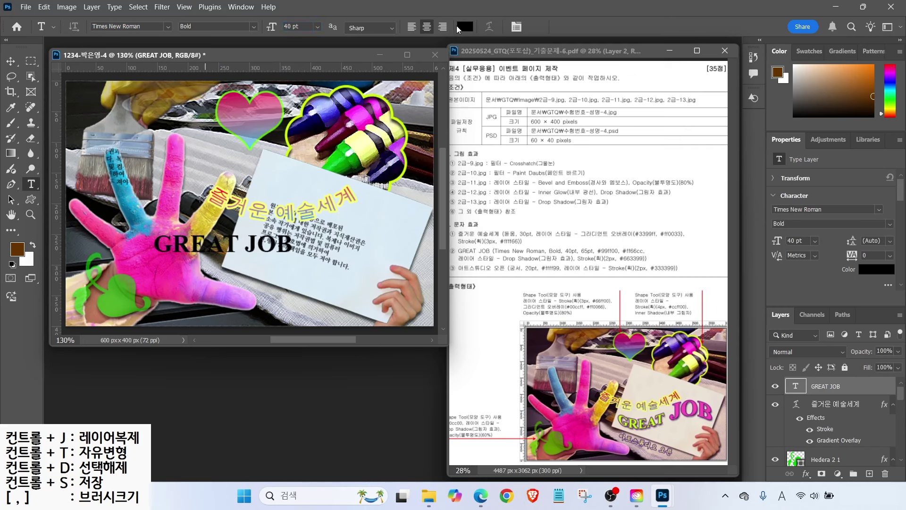
- Color the GREAT JOB text #99ff00
click(465, 26)
text(6)
key(BackSpace)
text(99ff00)
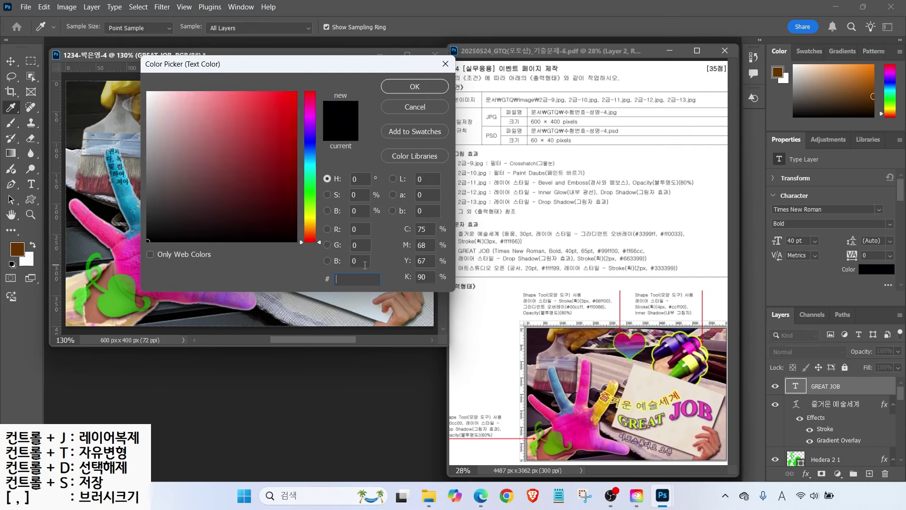
key(Return)
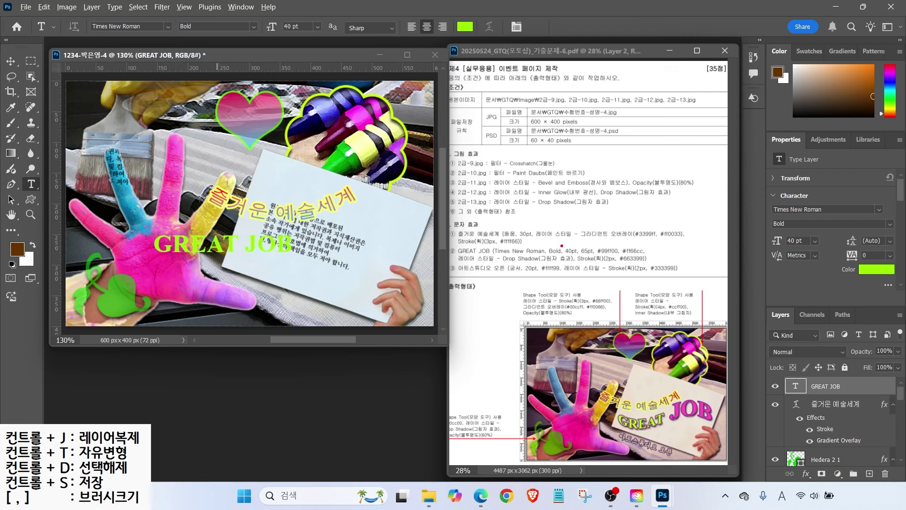
mouse_move(566, 246)
mouse_down()
mouse_move(561, 228)
mouse_move(573, 220)
mouse_up()
mouse_move(609, 252)
mouse_down()
mouse_move(623, 281)
mouse_move(647, 288)
mouse_up()
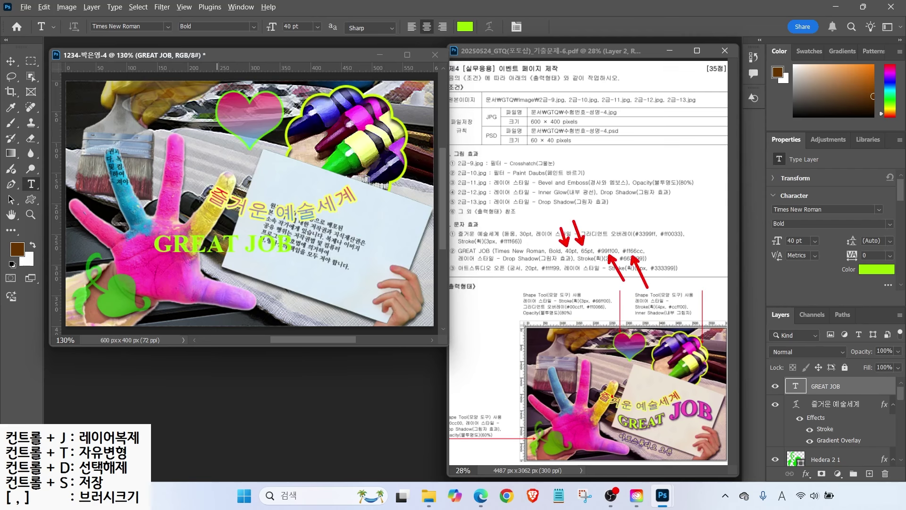
drag(657, 431, 655, 414)
mouse_move(724, 417)
mouse_down()
mouse_move(682, 391)
mouse_move(708, 441)
mouse_up()
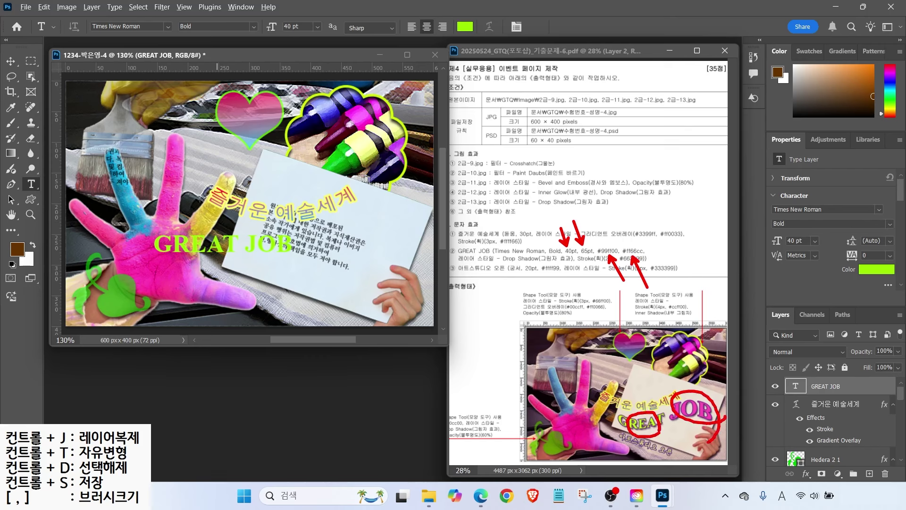
key(Escape)
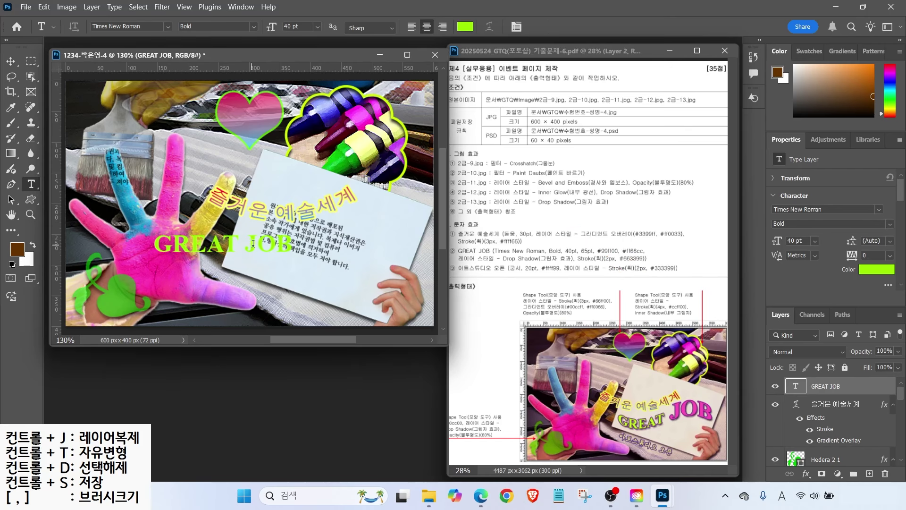
- Set only the word JOB to 65 pt and color it #ff66cc
drag(246, 246, 300, 245)
drag(305, 27, 13, 91)
text(65)
key(Return)
click(465, 27)
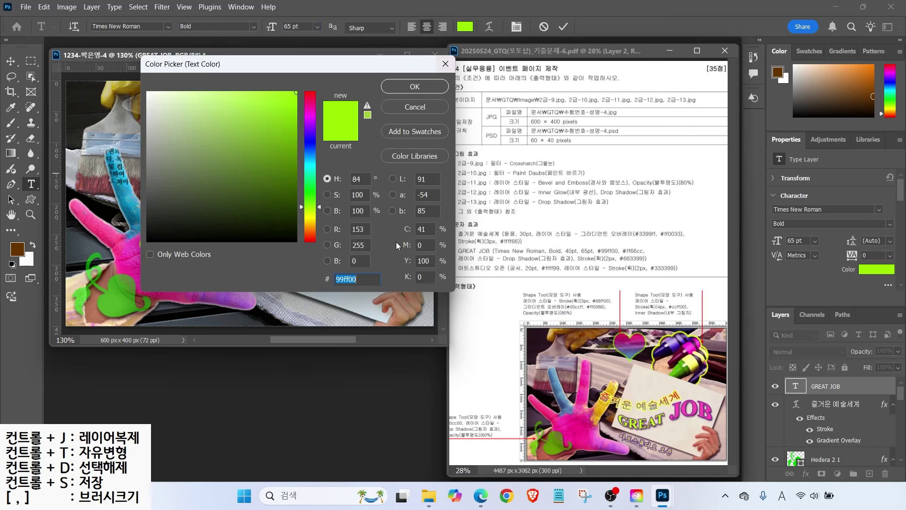
text(ff66cc)
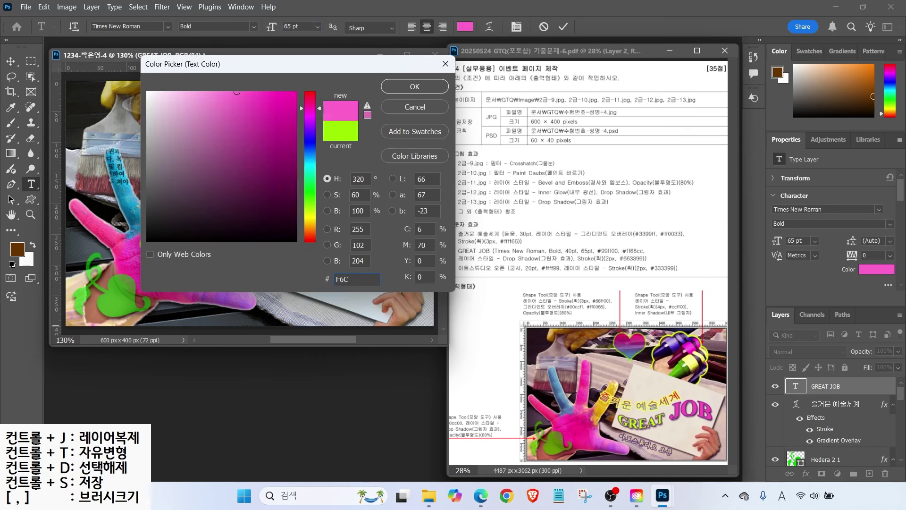
key(Return)
- Add a Drop Shadow and a 2 px #663399 Stroke to the GREAT JOB text
click(806, 473)
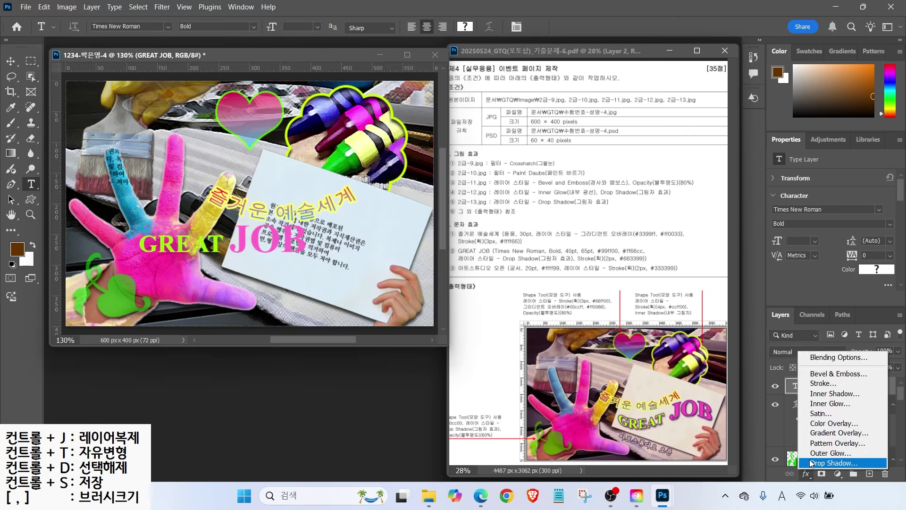
click(809, 463)
click(448, 228)
key(Down)
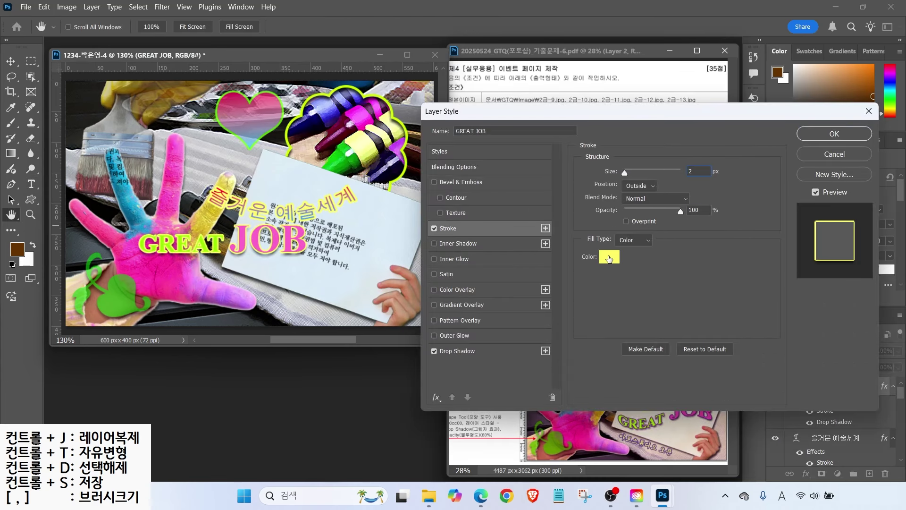
click(609, 256)
text(663399)
key(Return)
click(834, 134)
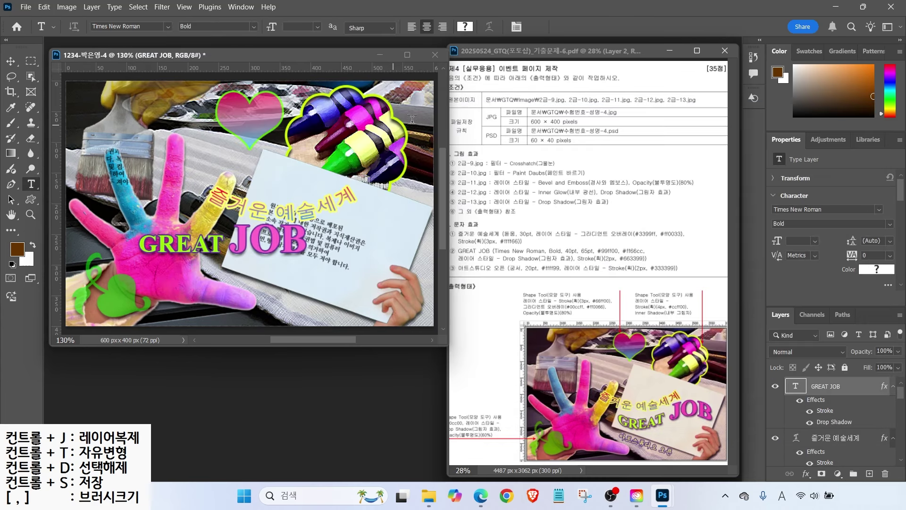
- Warp the GREAT JOB text with the Flag style and move it onto the white sheet below the 즐거운 예술세계 text
click(227, 240)
click(490, 27)
click(522, 139)
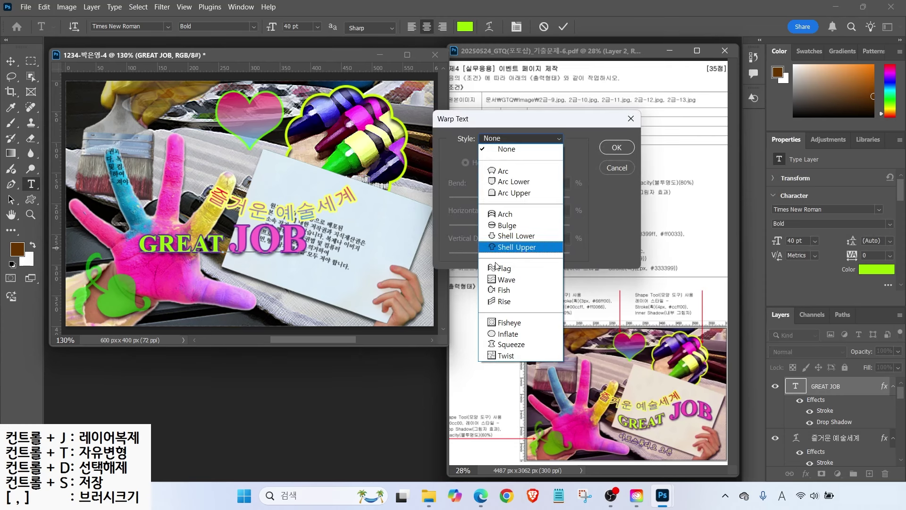
click(499, 271)
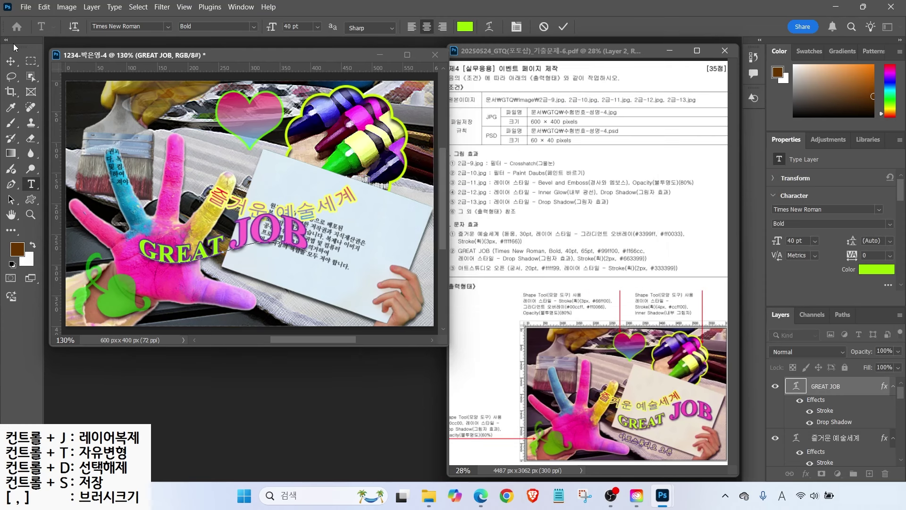
key(Return)
key(ctrl+Return)
drag(217, 250, 327, 241)
- Add the text 아트스튜디오 오픈 across the lower part of the heart shape
ctrl+click(243, 195)
key(t)
click(229, 142)
key(Hangul)
text(아트스튜디오 오픈)
key(ctrl+Return)
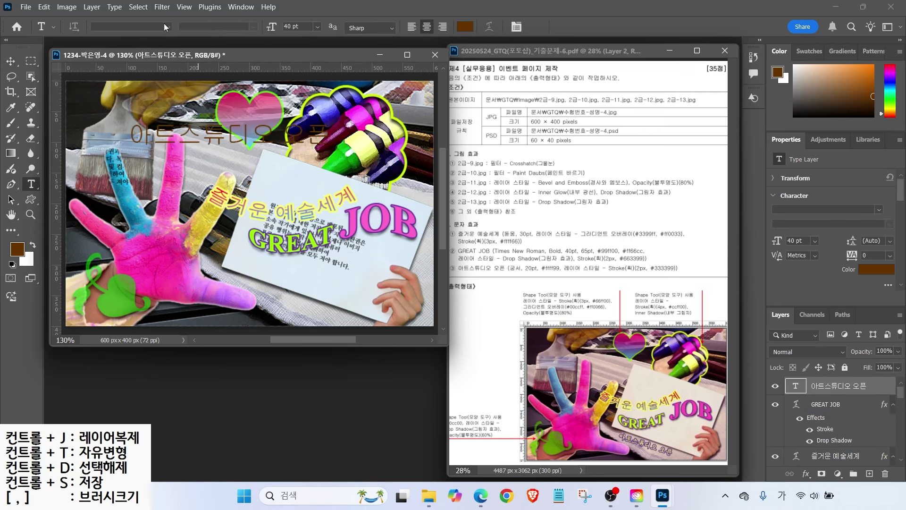
- Set the 아트스튜디오 오픈 text to the 궁서 font at 20 pt in color #ffff99
click(166, 26)
click(231, 194)
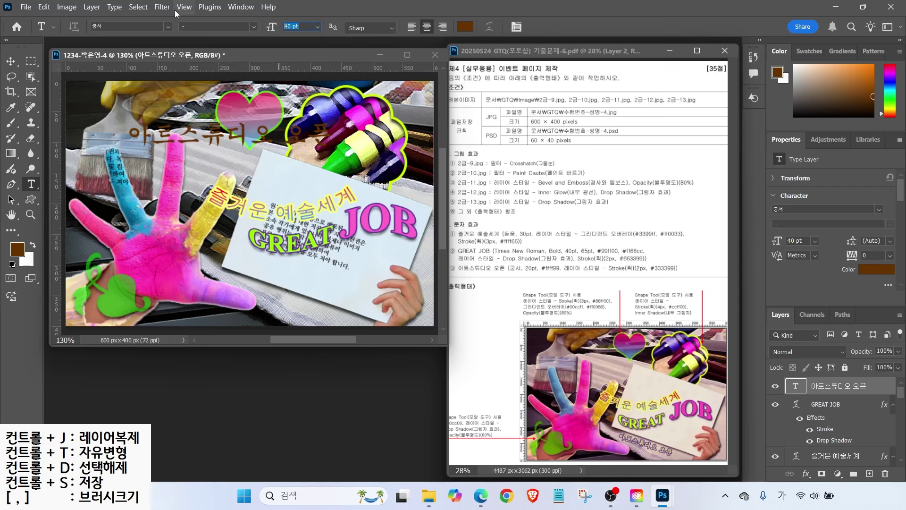
click(465, 26)
text(ffff99)
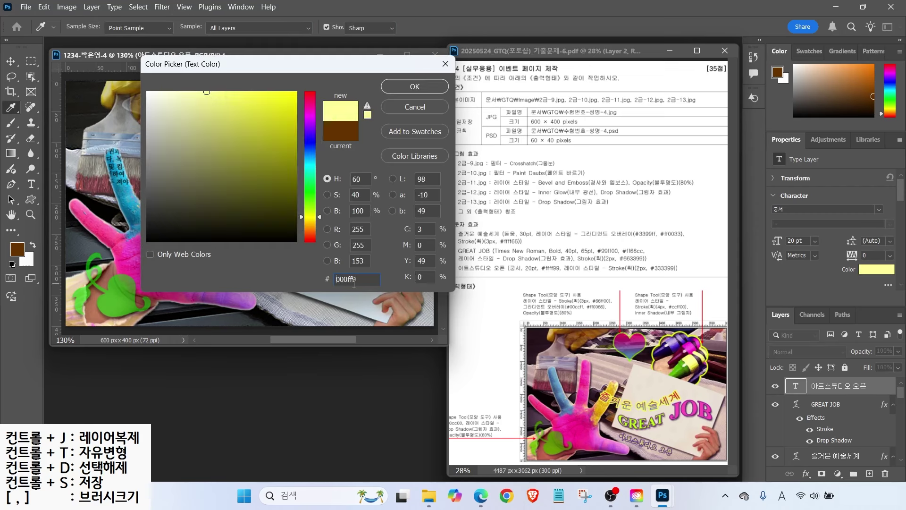
key(Return)
- Add a 2 px #333399 Stroke to the 아트스튜디오 오픈 text
click(806, 474)
click(830, 391)
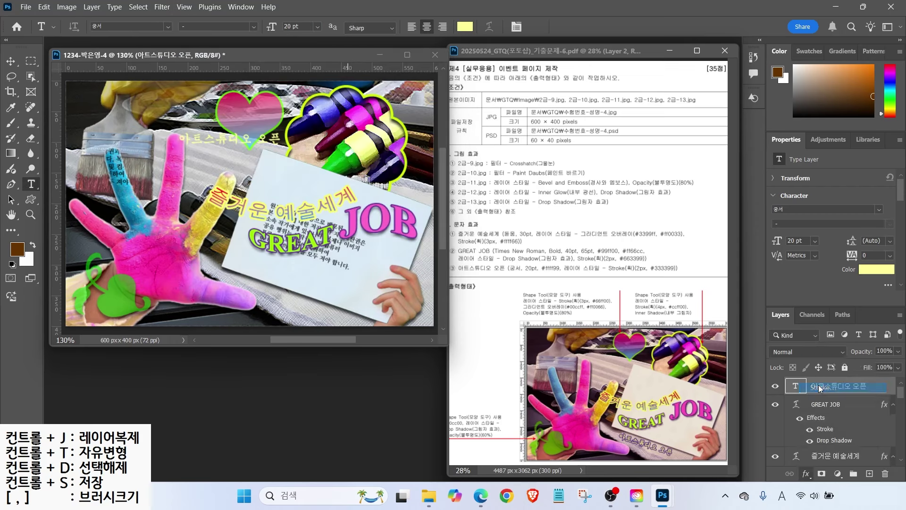
click(609, 257)
text(333399)
key(Return)
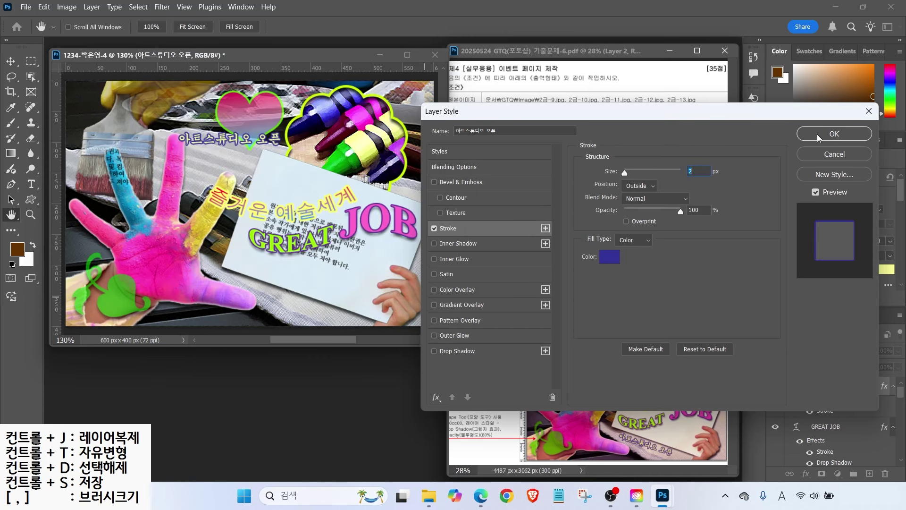
click(819, 137)
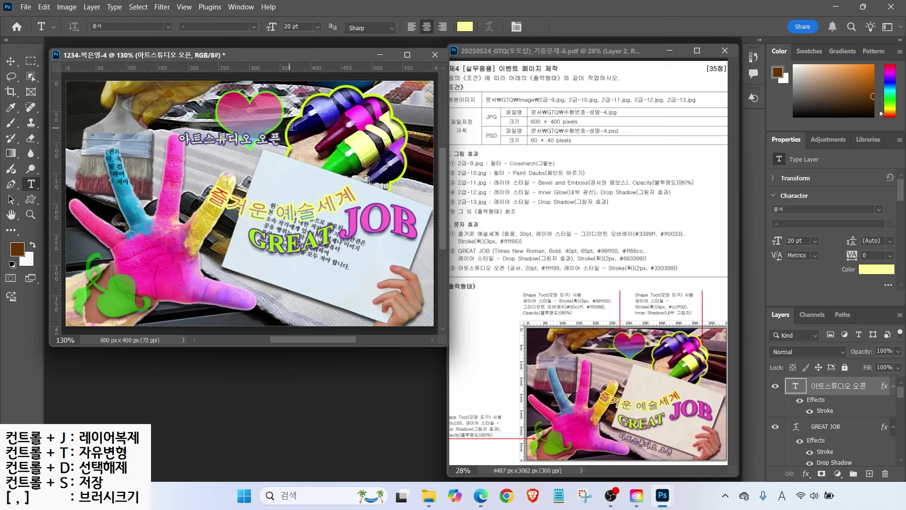
- Move the 아트스튜디오 오픈 text below the white sheet and rotate it about 20° to follow the sheet's lower edge
key(ctrl+t)
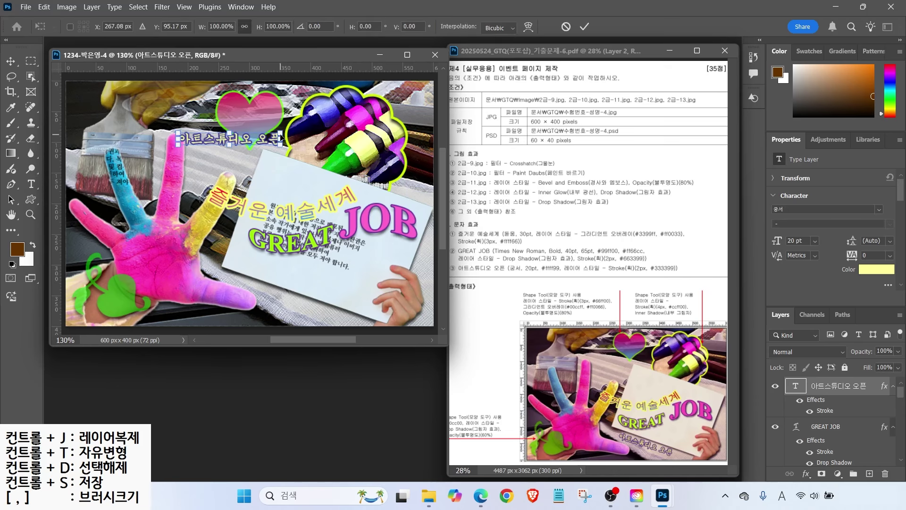
drag(298, 125, 294, 276)
key(Left)
key(Left)
key(Left)
key(Left)
key(Left)
key(Left)
key(Left)
key(Left)
key(Left)
key(Left)
key(Left)
key(Left)
key(Left)
key(Left)
key(Left)
key(Left)
key(Left)
key(Left)
key(Left)
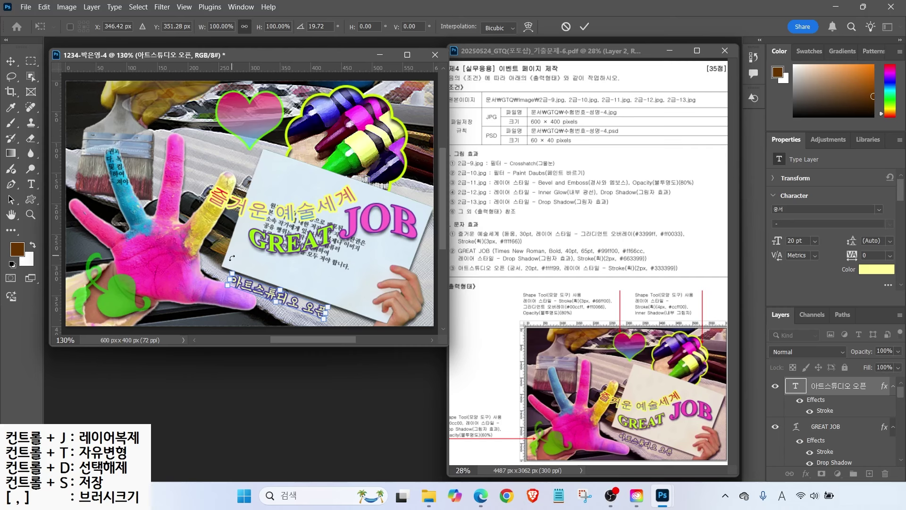
- Select the painted hand on layer 2-12 and nudge it slightly downward
scroll(818, 402, down, 5)
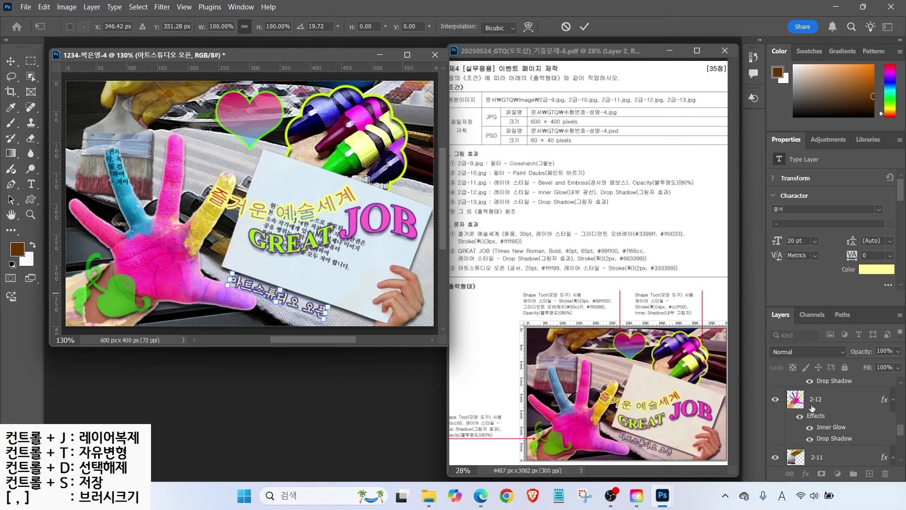
click(816, 398)
click(10, 60)
key(Down)
key(Down)
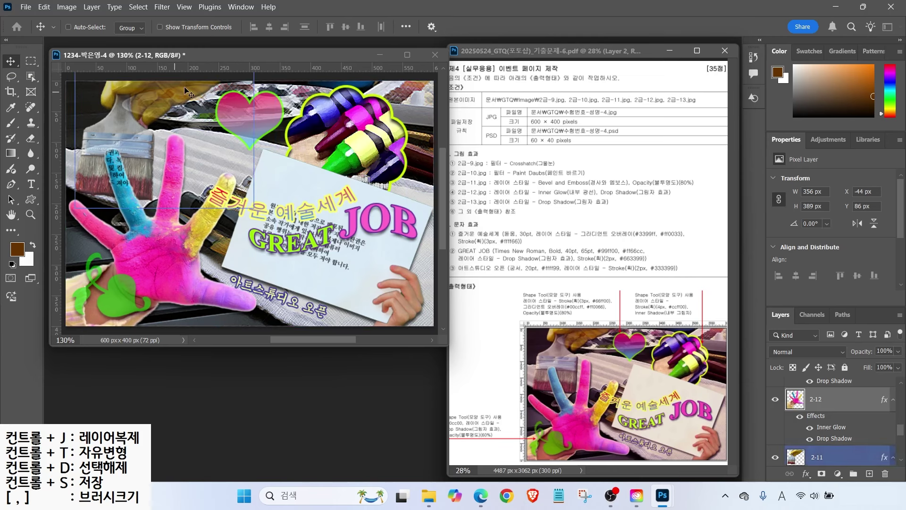
- Save the finished task 4 document as a PSD in the GTQ folder under its existing name
click(26, 11)
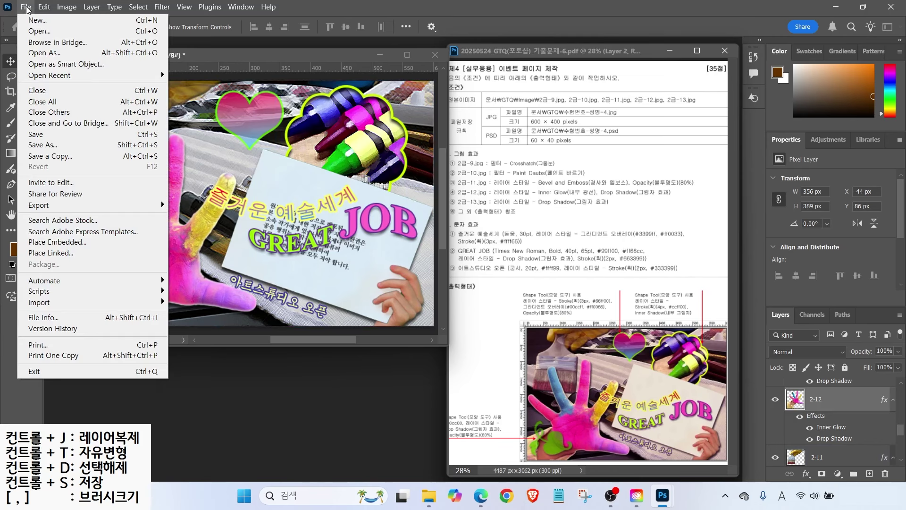
click(48, 136)
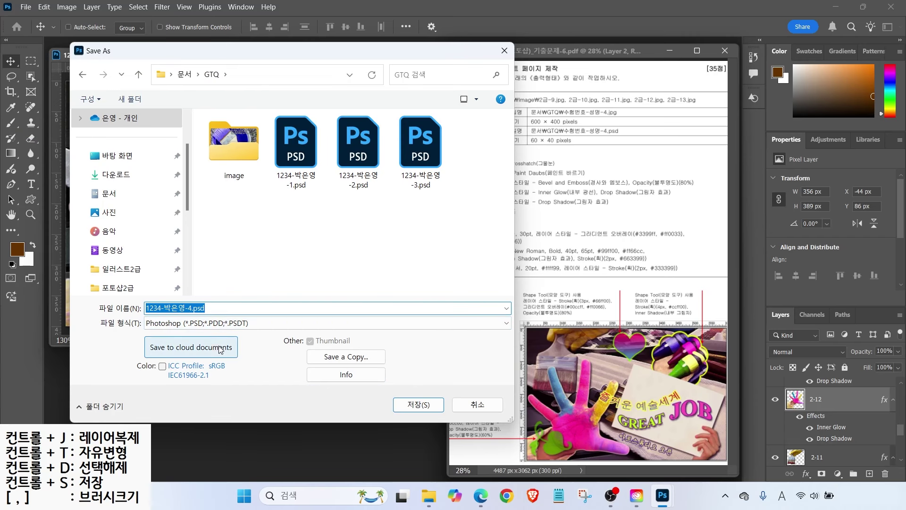
click(418, 404)
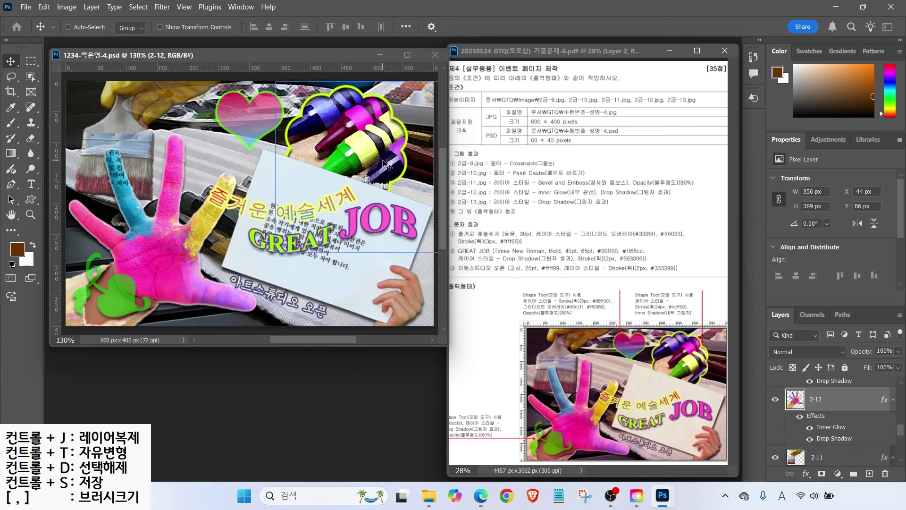
key(alt+2)
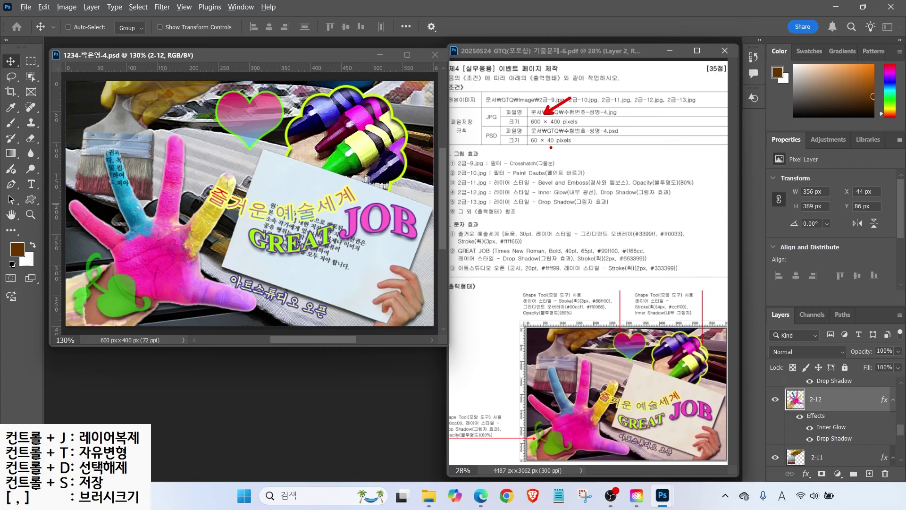
key(Escape)
- Save a JPEG copy of the task 4 document in the GTQ folder, removing "copy" from its file name and accepting the JPEG options
click(24, 7)
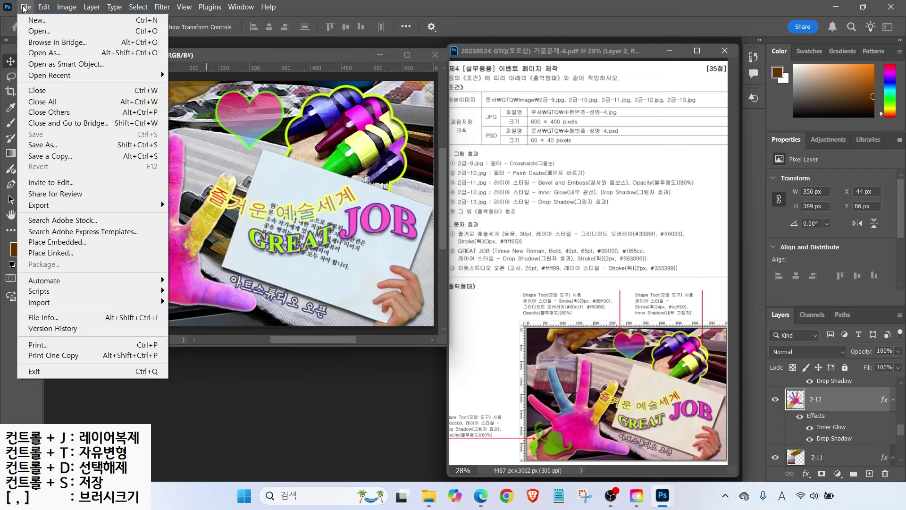
click(36, 155)
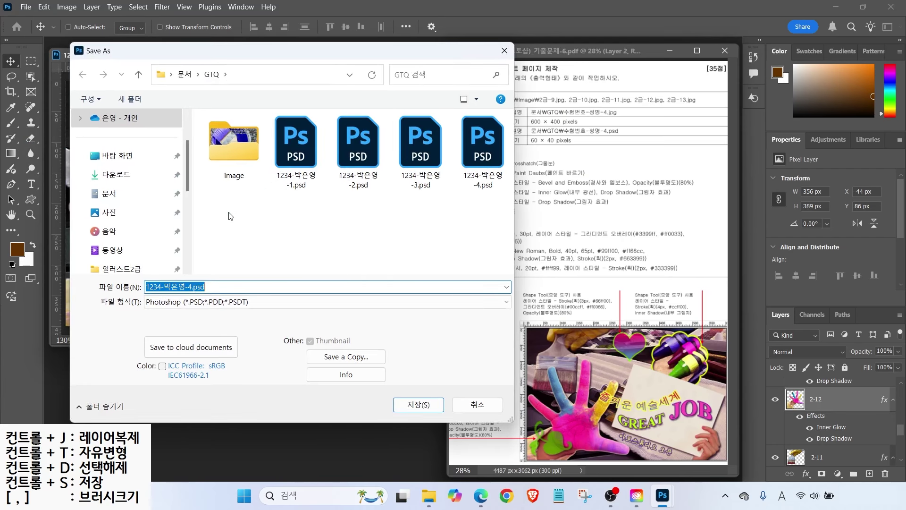
click(193, 302)
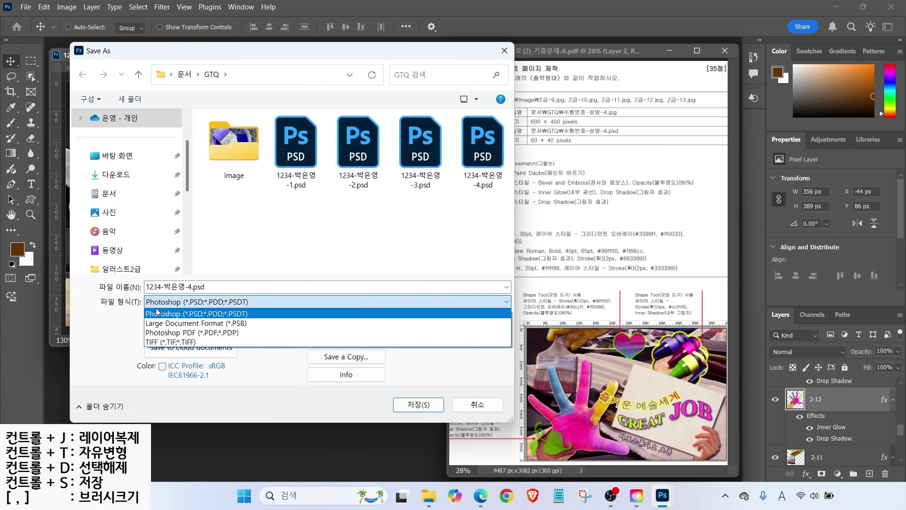
click(153, 313)
click(327, 355)
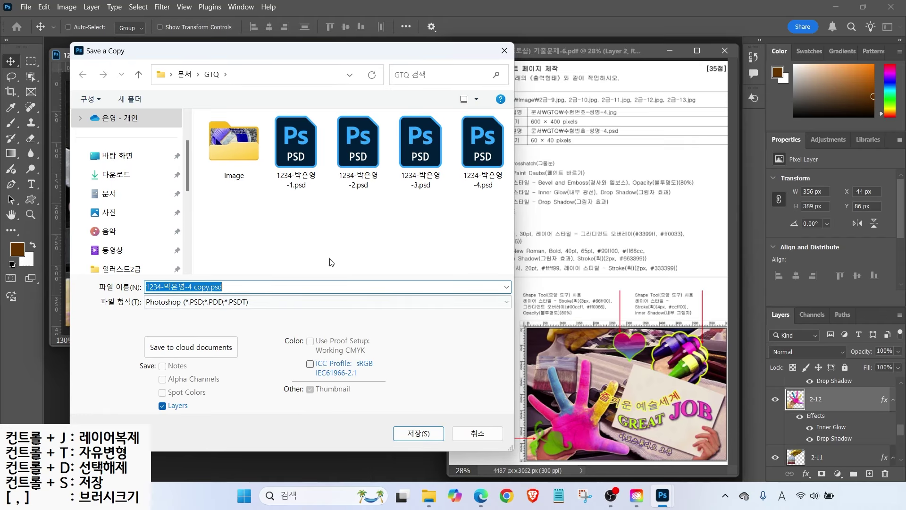
click(186, 302)
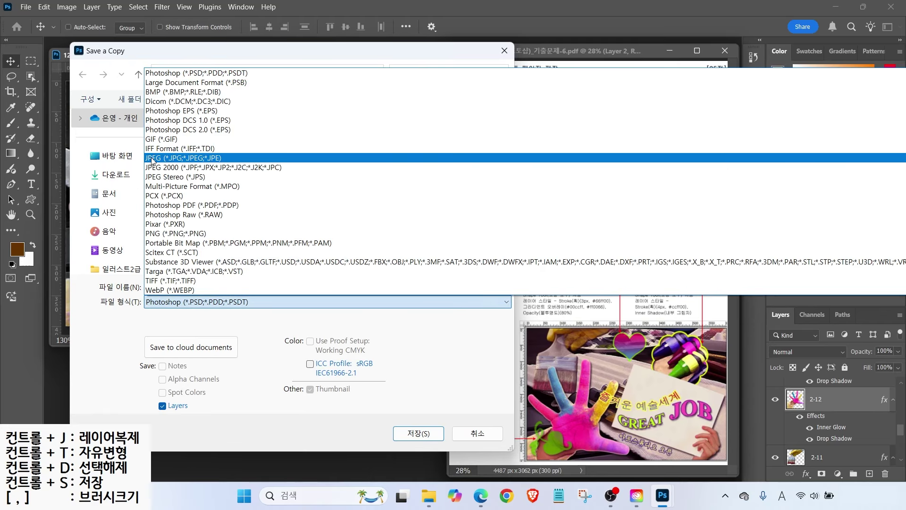
click(152, 159)
click(193, 286)
key(ctrl+a)
drag(192, 287, 252, 297)
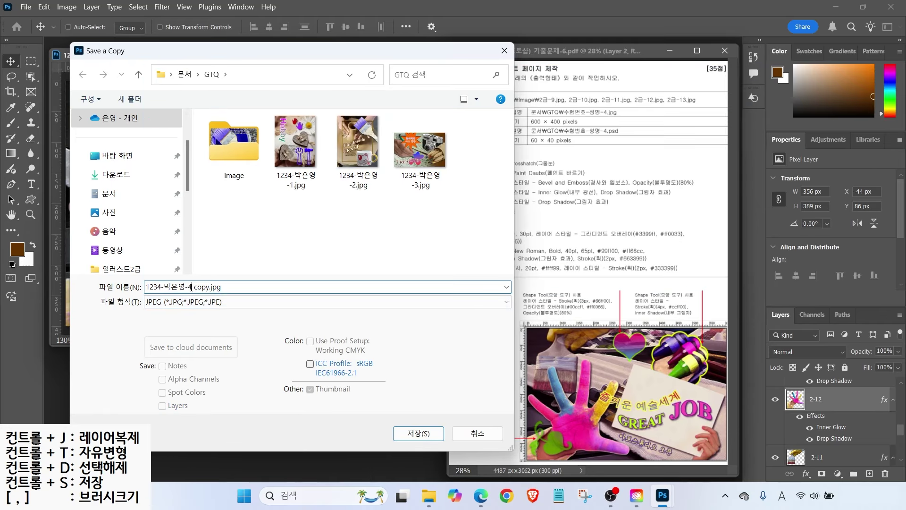
key(Delete)
key(Return)
key(Return)
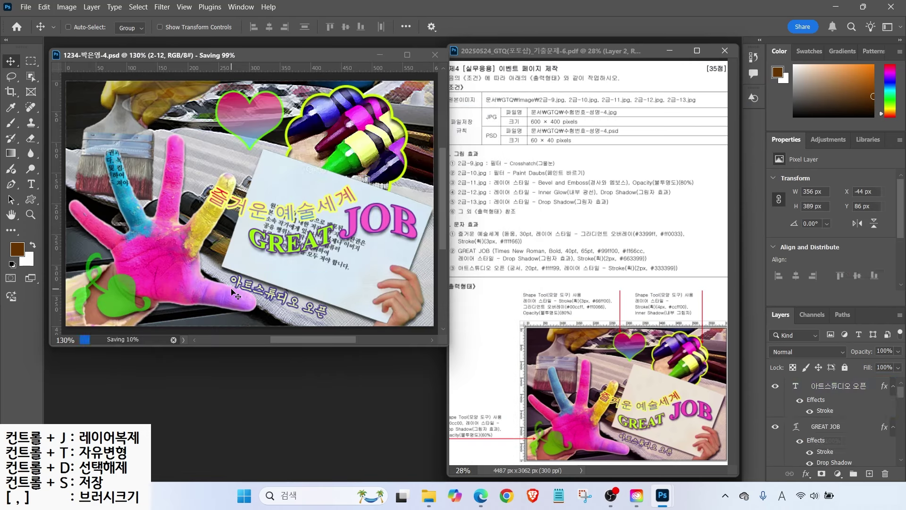
- Resize the task 4 image to 60 px wide, keeping its proportions for the required 60 × 40 px PSD
click(67, 7)
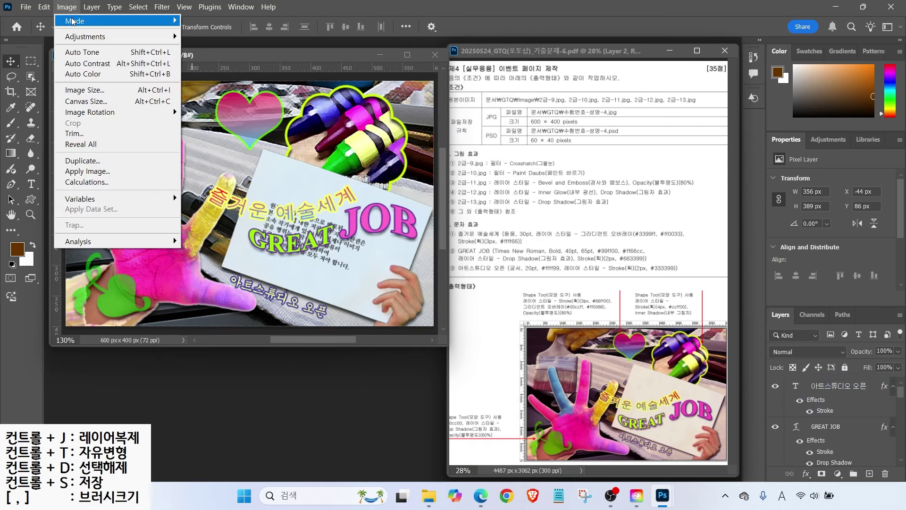
click(76, 89)
text(60)
key(Return)
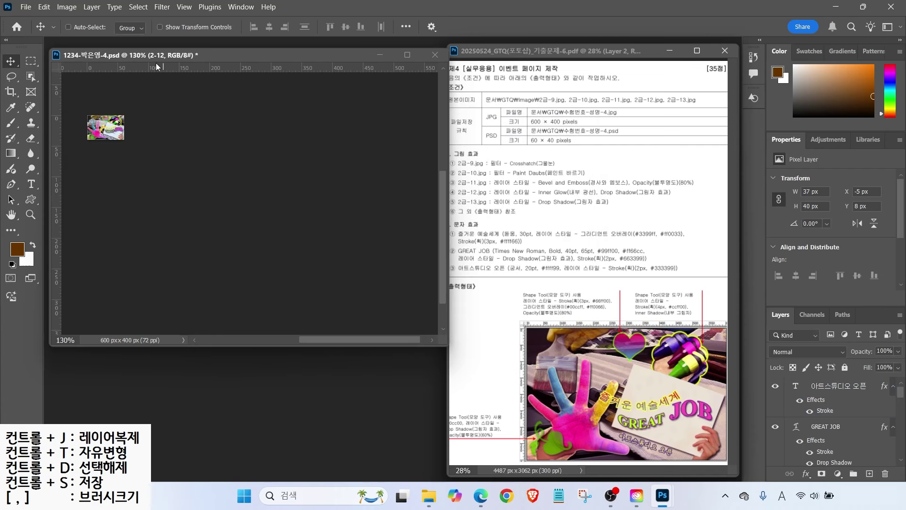
- Save the reduced task 4 PSD over the existing file and close the document
click(26, 6)
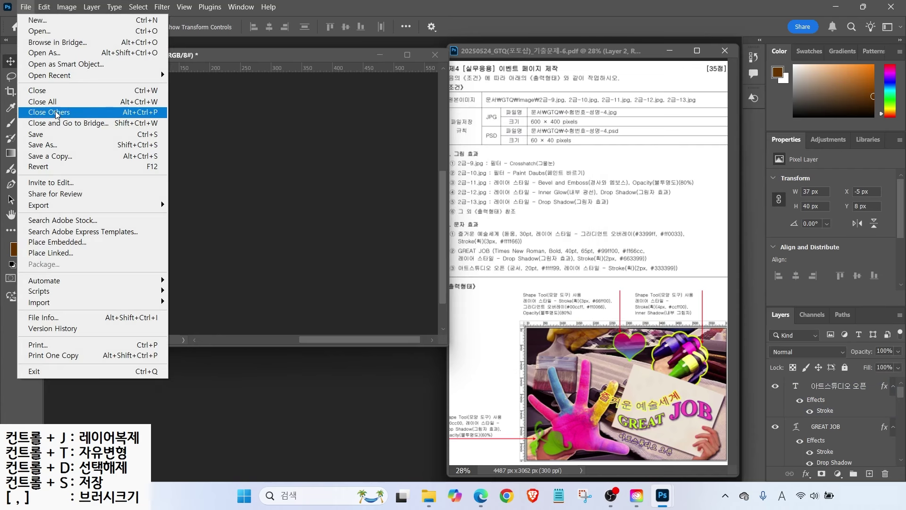
click(38, 134)
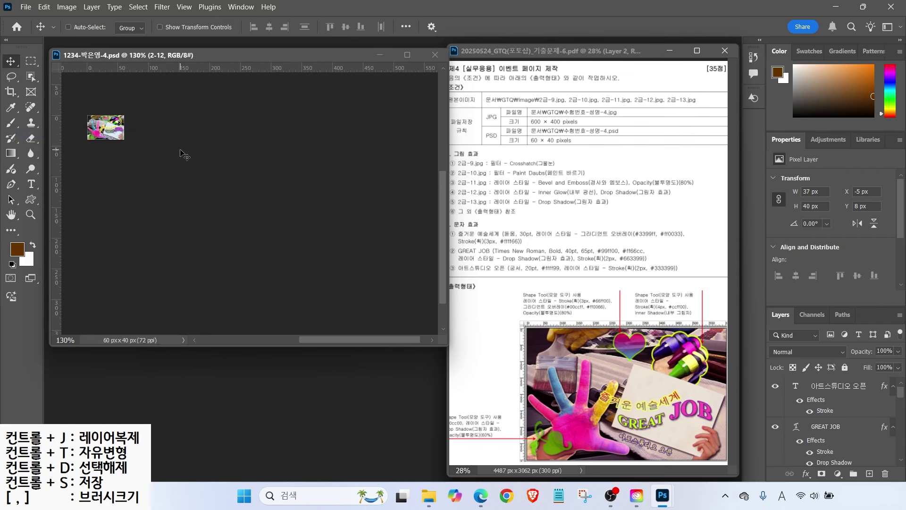
click(433, 55)
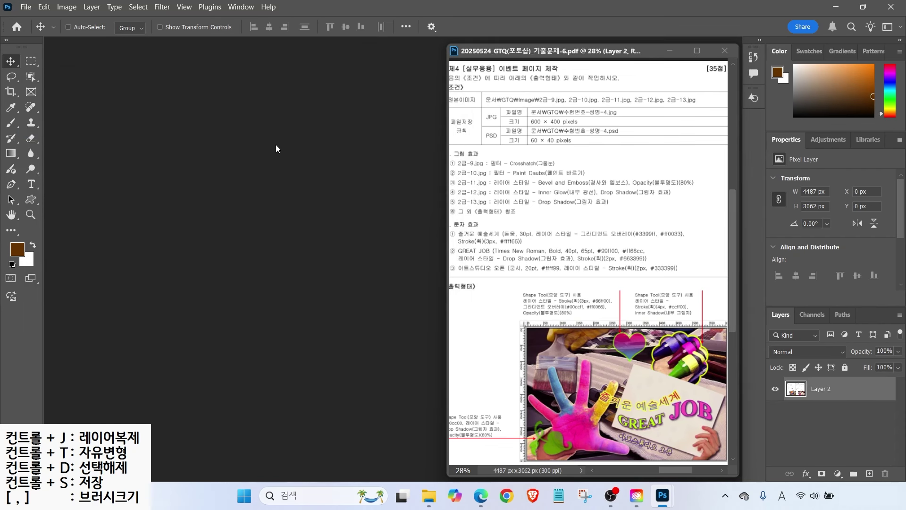